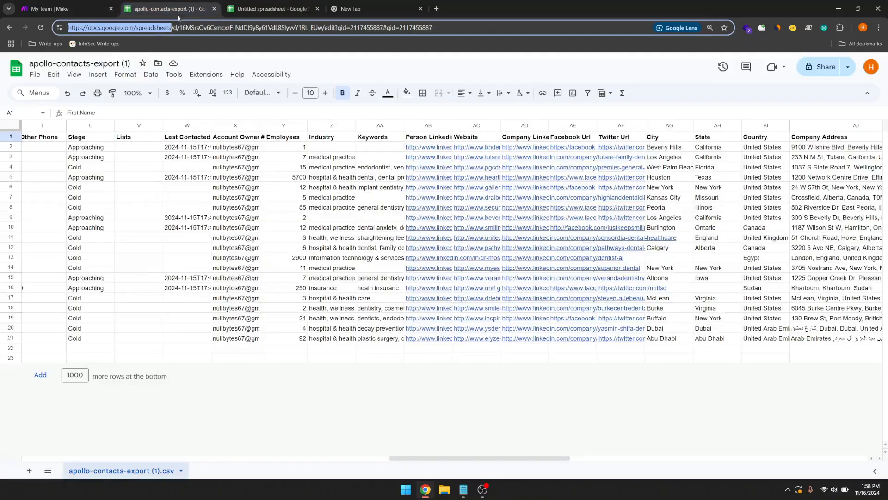
Step: Bring up the apollo-contacts-export sheet and scroll across to the EMAIL STATUS column (BH)
left_click(177, 14)
scroll(196, 213, "left", 8)
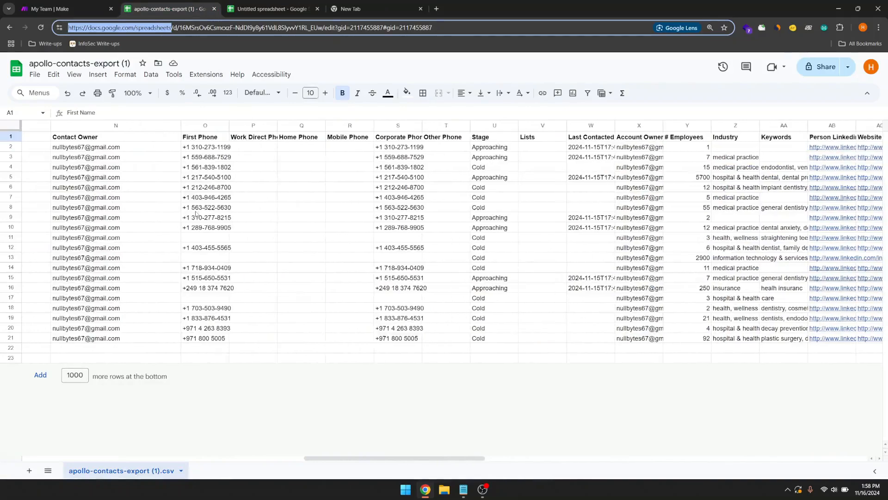
scroll(196, 214, "left", 10)
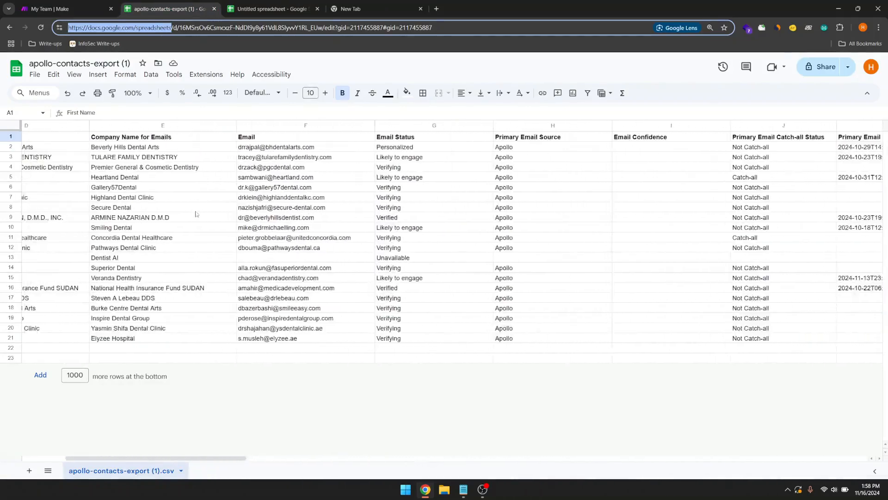
scroll(195, 214, "left", 4)
scroll(195, 213, "right", 12)
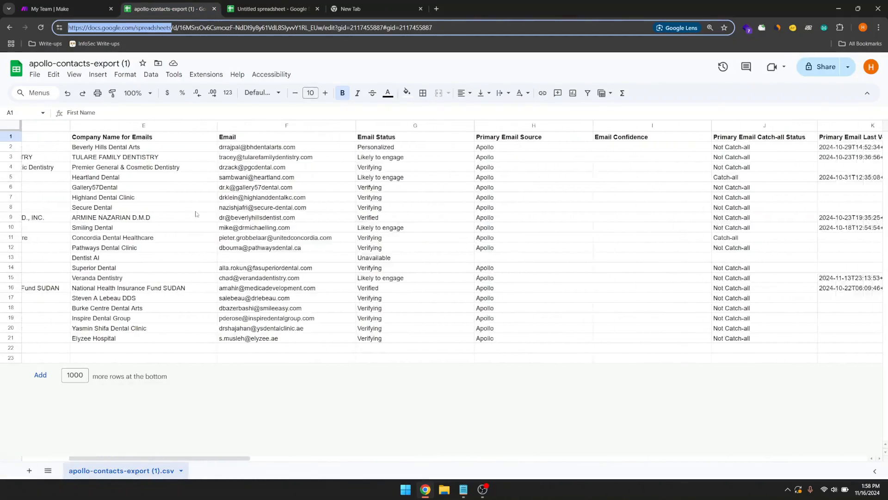
scroll(195, 214, "right", 3)
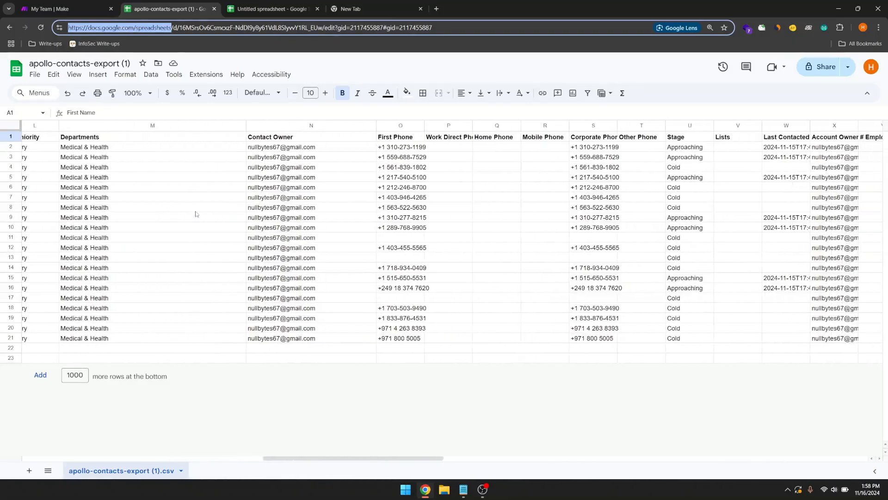
scroll(195, 214, "right", 4)
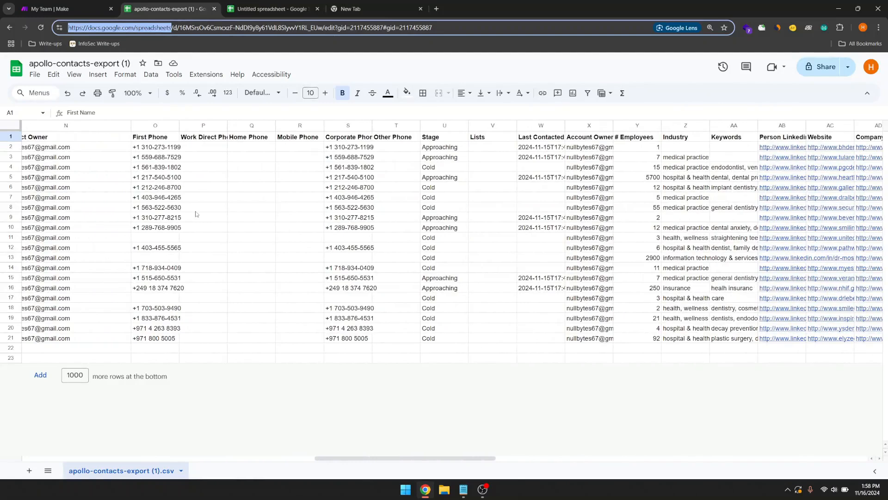
scroll(195, 214, "right", 3)
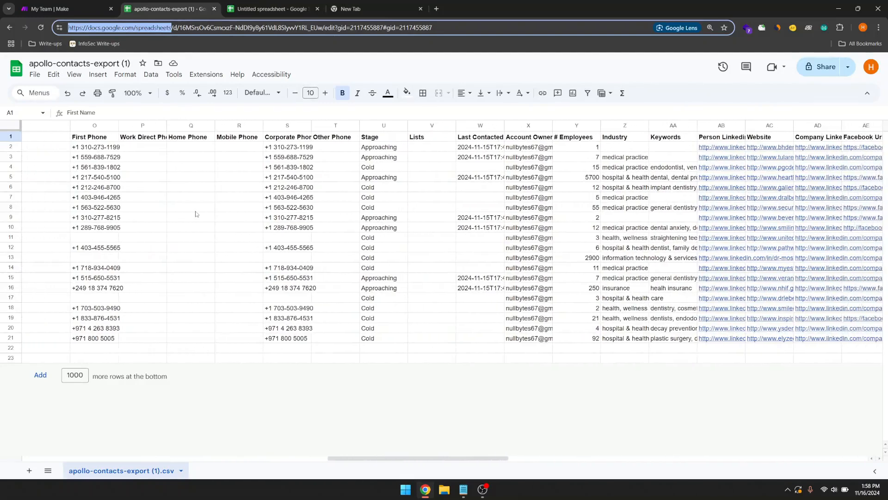
scroll(196, 214, "right", 2)
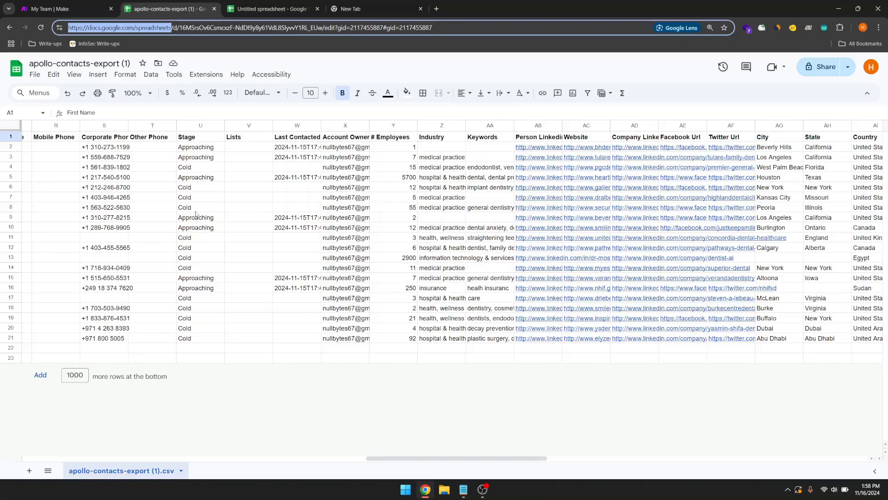
scroll(195, 214, "right", 1)
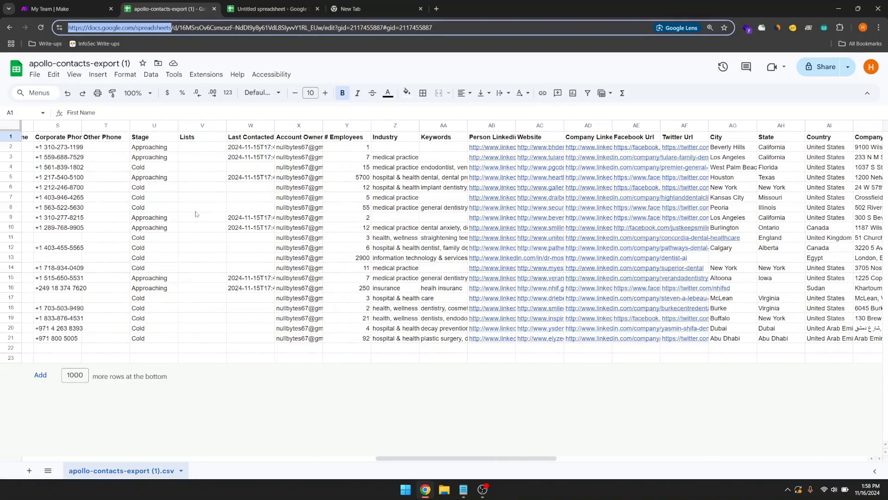
scroll(195, 214, "right", 7)
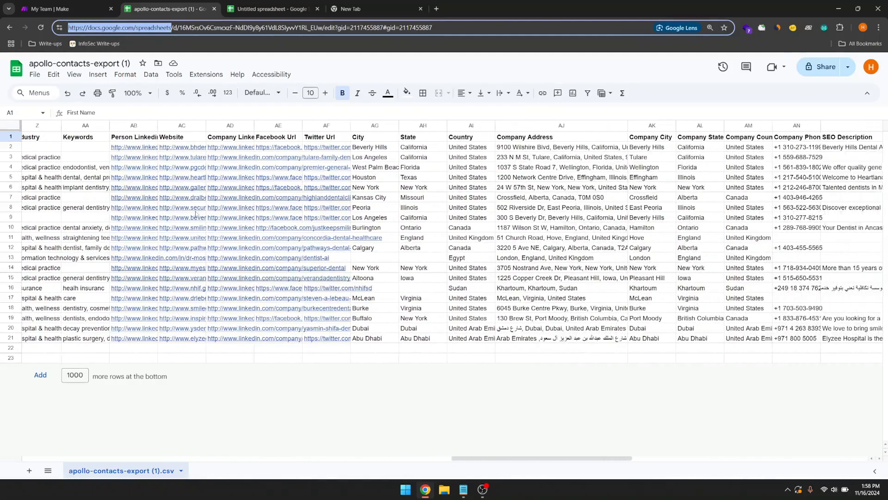
scroll(196, 214, "right", 3)
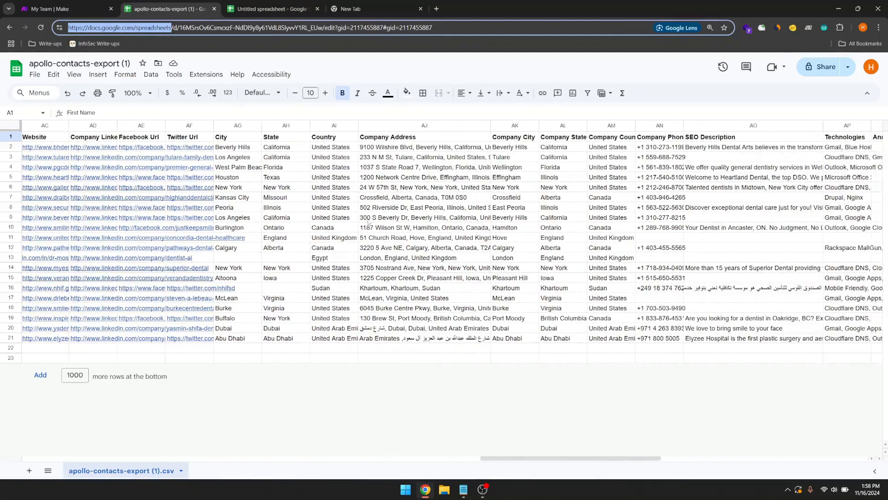
scroll(368, 222, "right", 1)
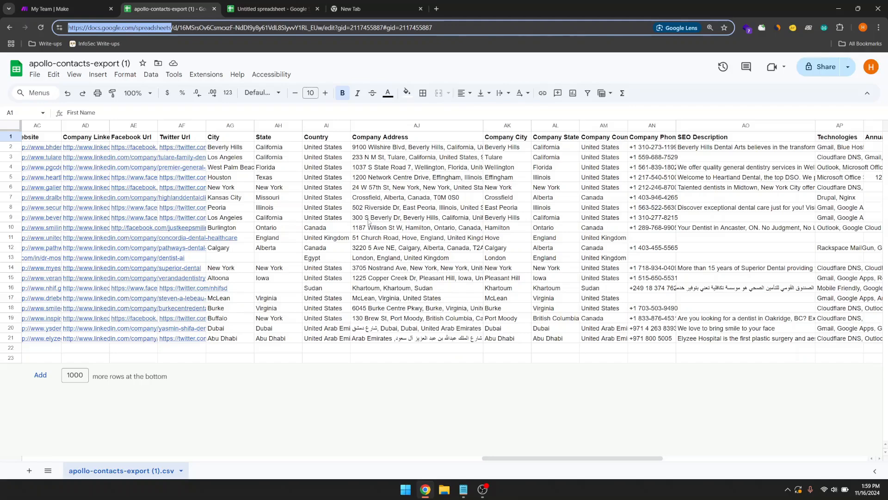
scroll(512, 260, "right", 3)
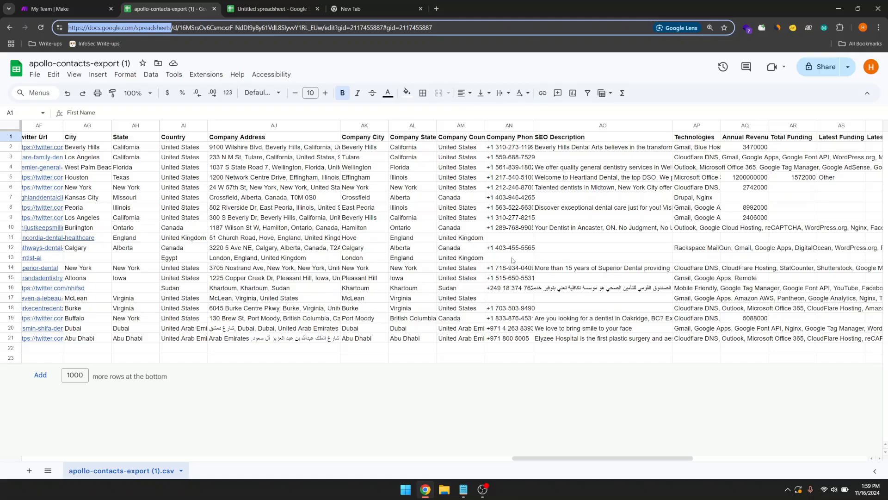
scroll(512, 260, "right", 9)
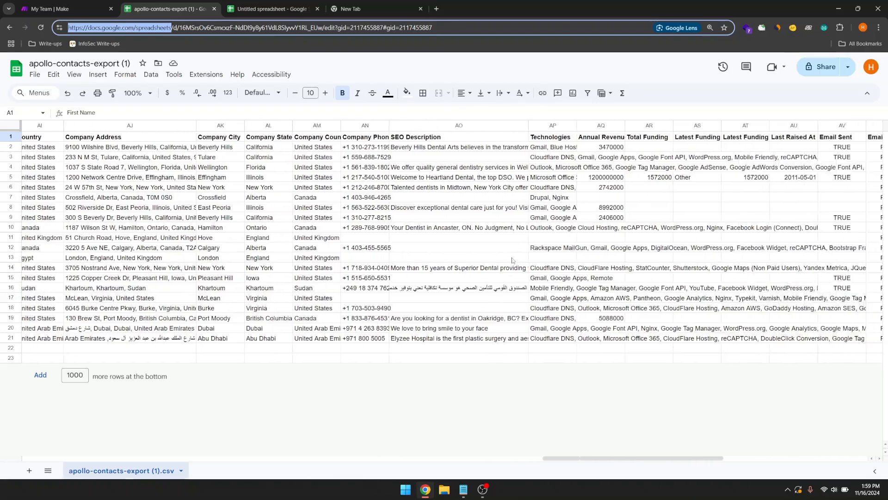
scroll(512, 260, "right", 5)
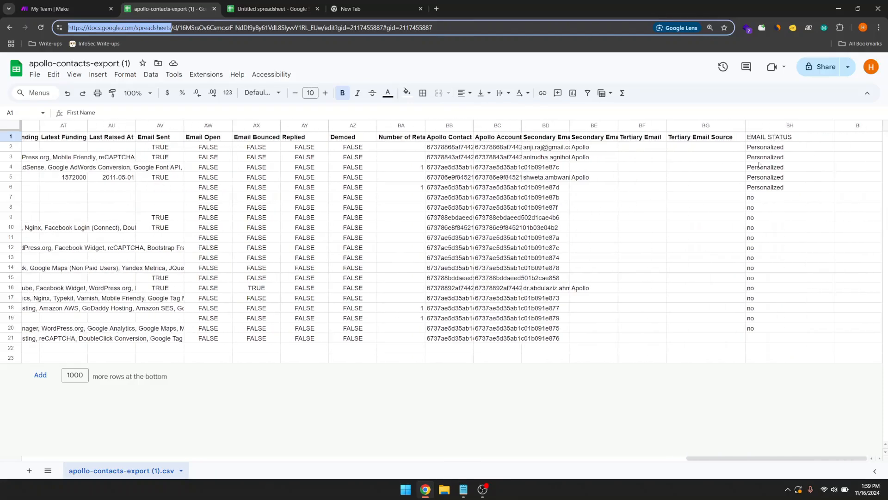
Step: Replace the Personalized values in BH2:BH6 with no, filling it down from BH2
left_click_drag(771, 149, 772, 194)
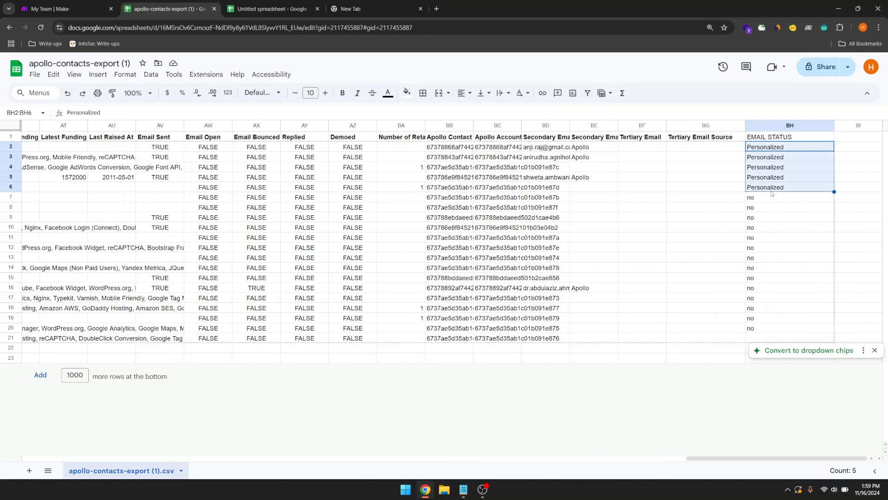
key("Delete")
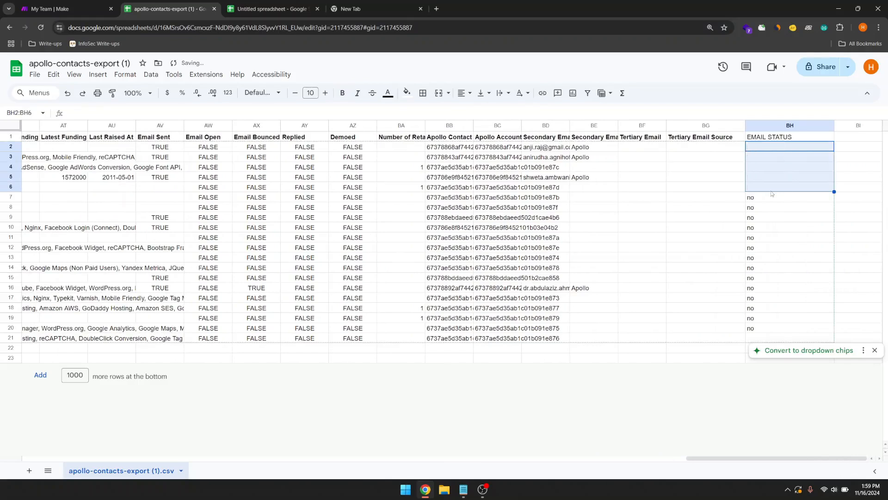
type("no")
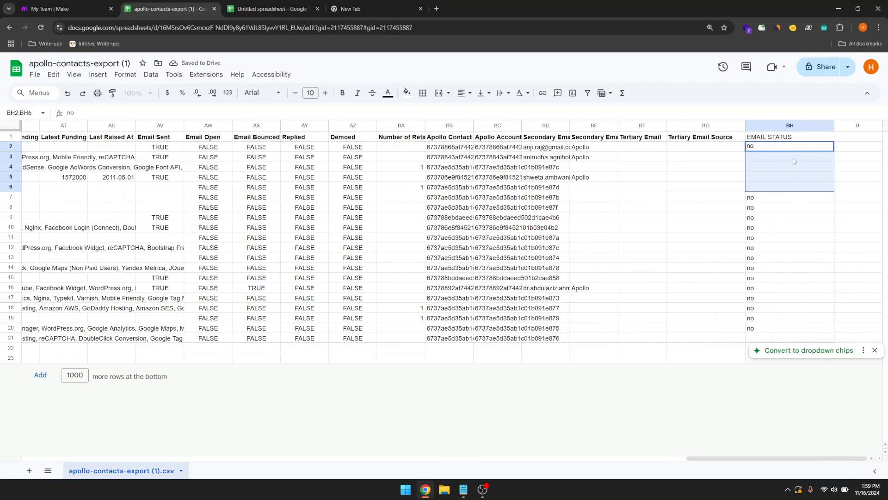
left_click(810, 158)
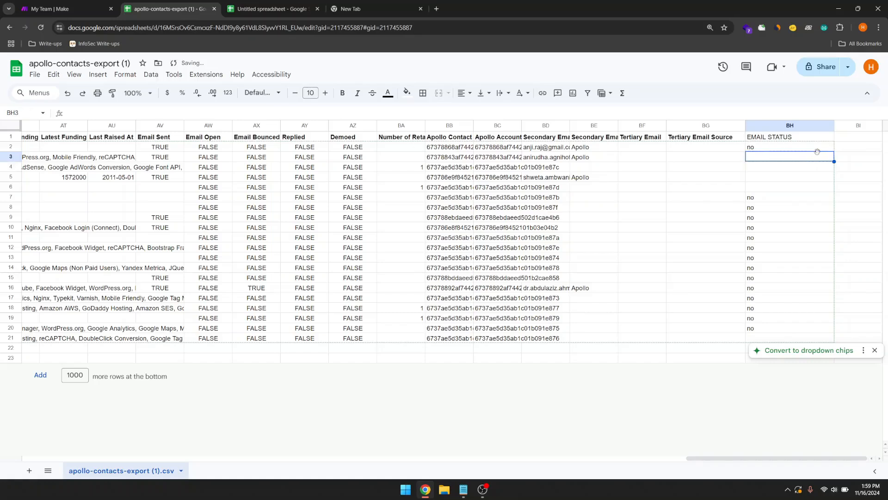
left_click(821, 148)
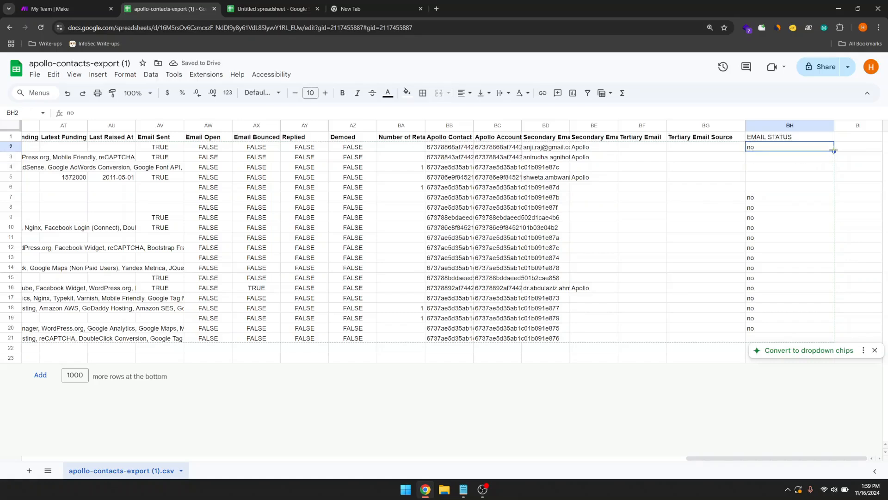
left_click_drag(834, 151, 828, 188)
Step: Check the EMAIL STATUS column now reads no, then go back to the Make dashboard
left_click(761, 230)
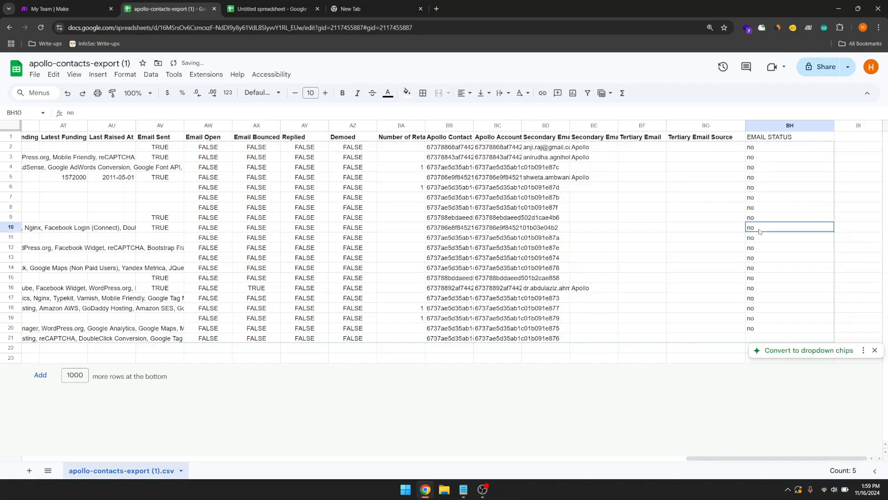
left_click_drag(761, 148, 764, 350)
left_click(773, 308)
left_click(719, 289)
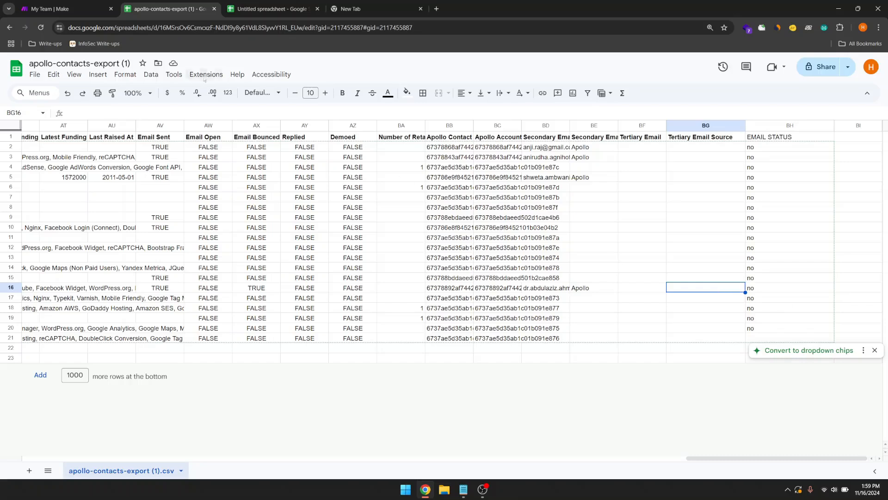
left_click(69, 10)
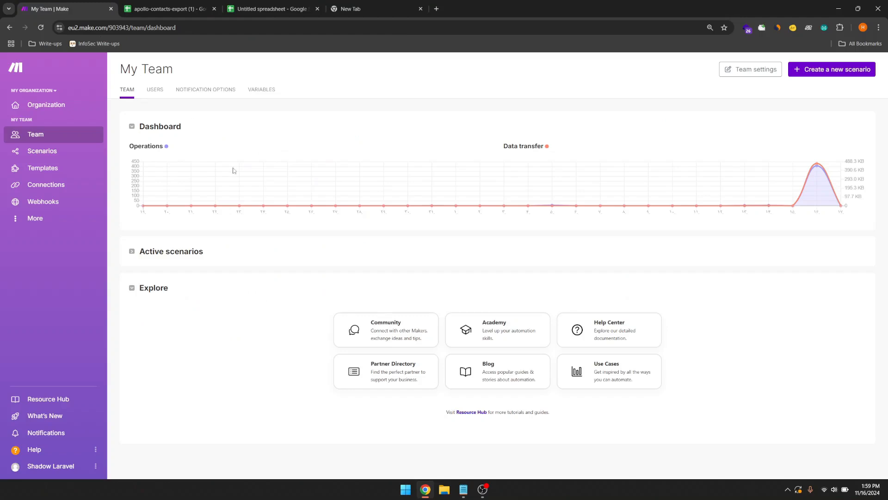
Step: Create a new empty scenario from the Scenarios list in Make
left_click(86, 160)
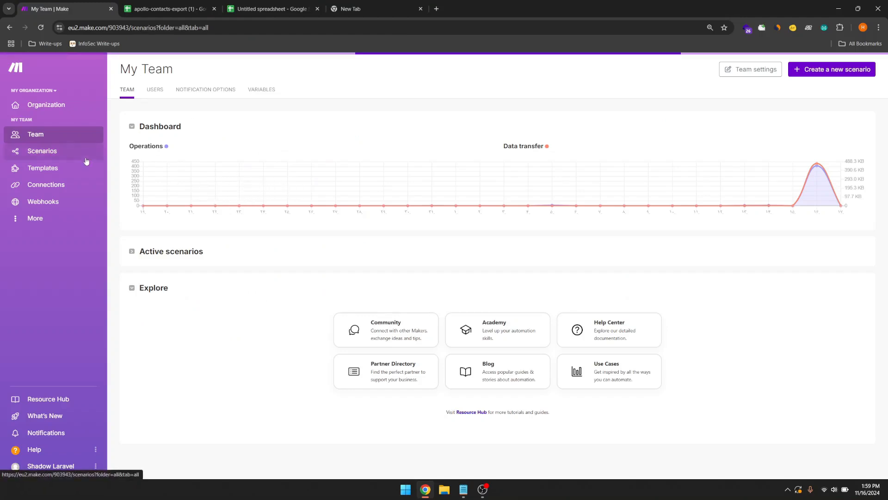
left_click(801, 78)
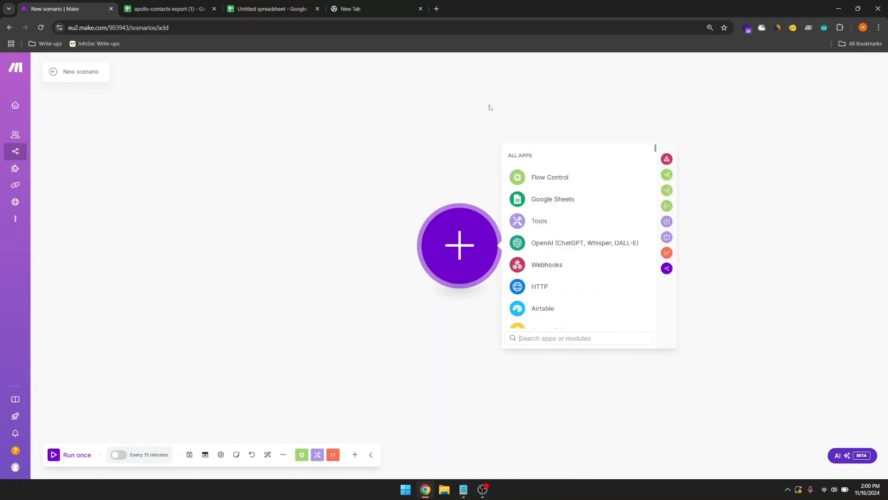
Step: Replace the default 'New scenario' title with 'Generate Personalized Emails'
left_click(303, 188)
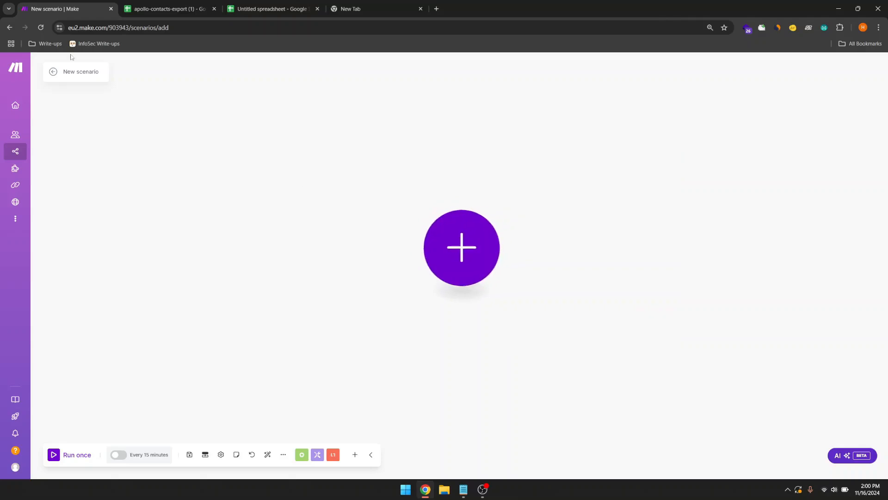
double_click(78, 70)
key("BackSpace")
key("BackSpace")
key("BackSpace")
key("BackSpace")
key("BackSpace")
type("Generate Persoan")
key("BackSpace")
key("BackSpace")
type("nalized Emails")
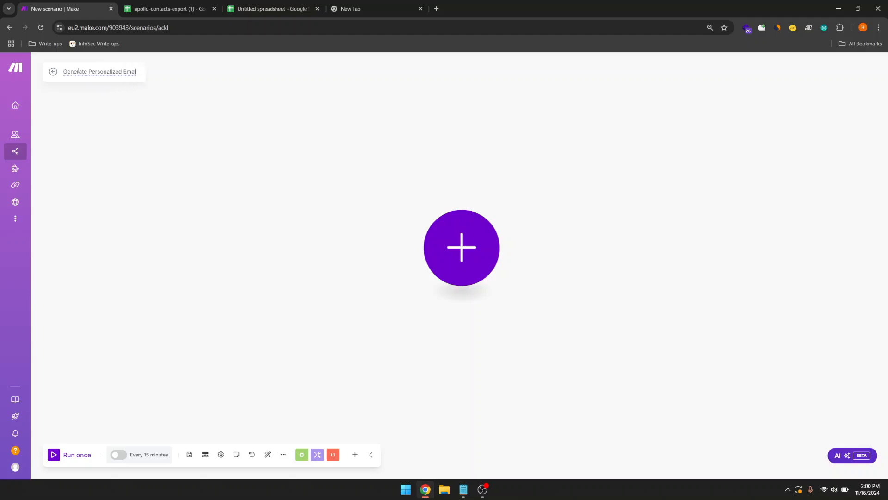
left_click(94, 86)
left_click_drag(65, 71, 137, 78)
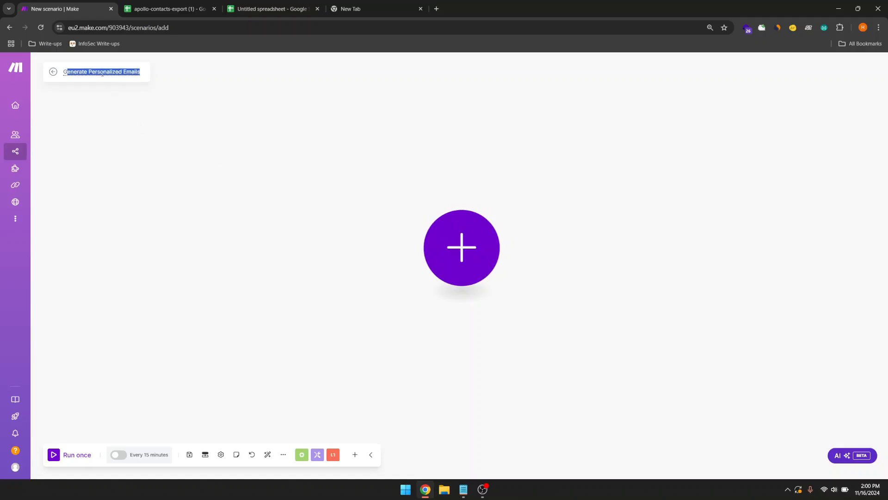
left_click(103, 73)
left_click(188, 175)
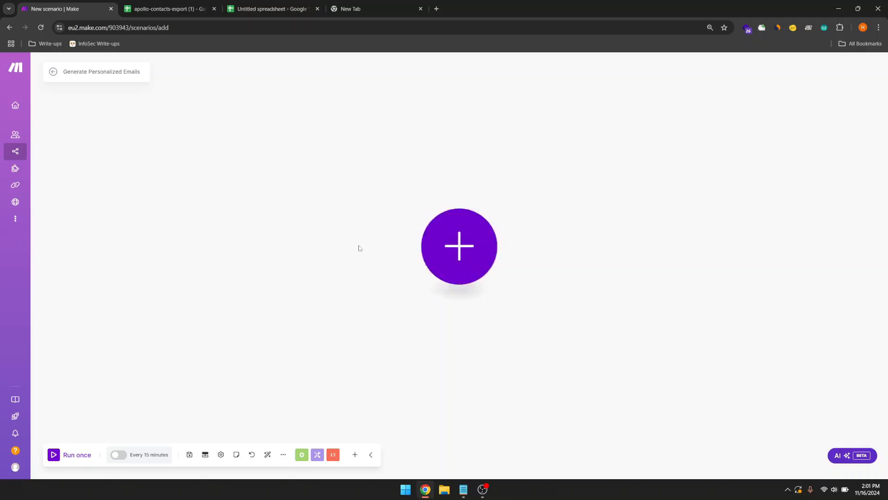
left_click(466, 260)
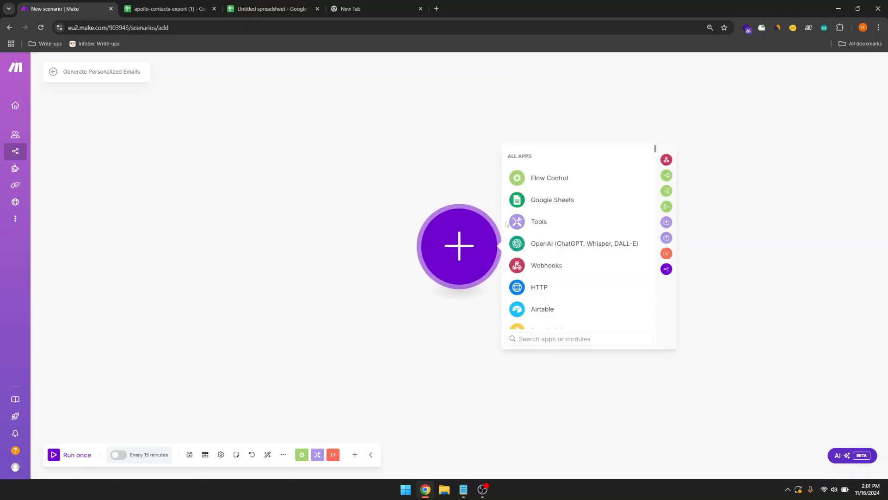
left_click(533, 207)
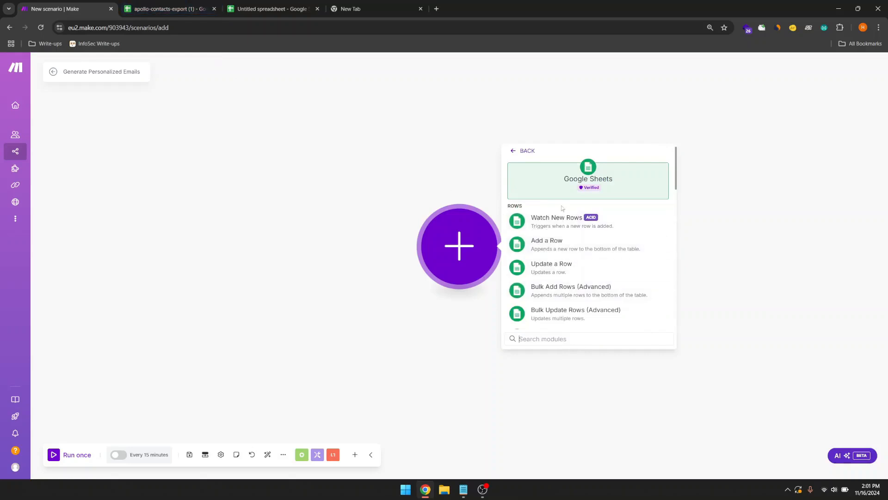
scroll(552, 301, "down", 1)
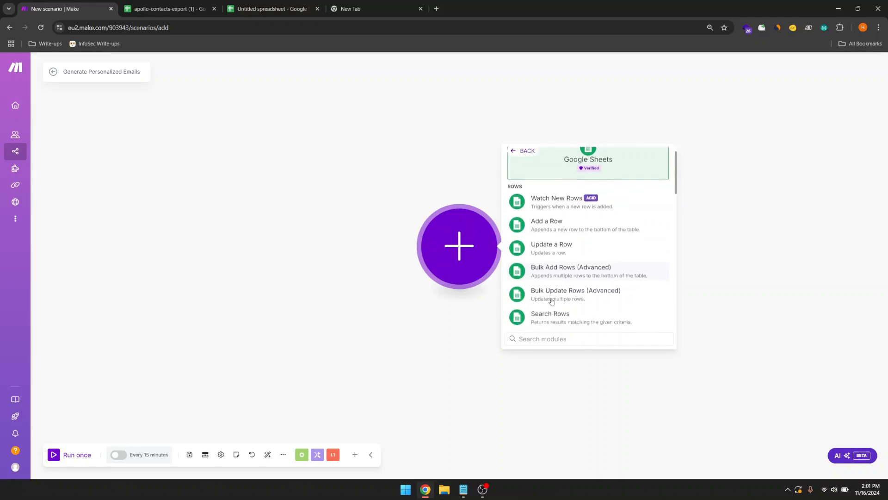
scroll(551, 301, "down", 5)
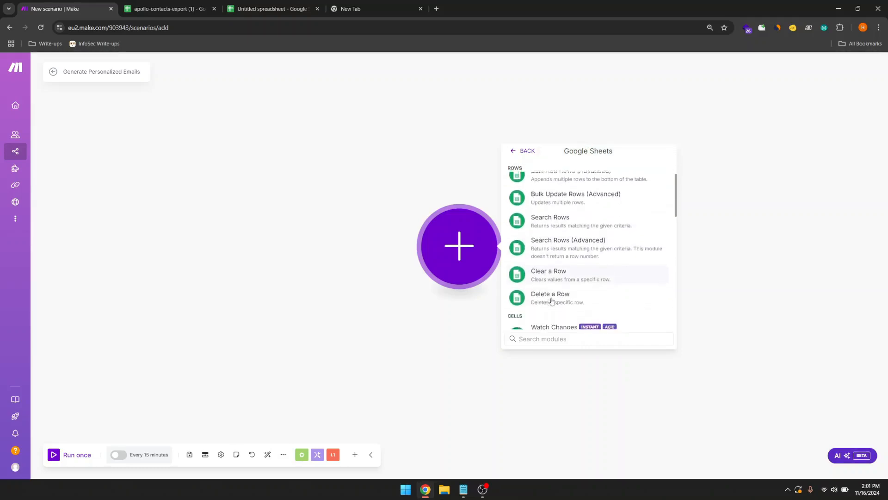
scroll(551, 301, "down", 1)
scroll(552, 301, "up", 1)
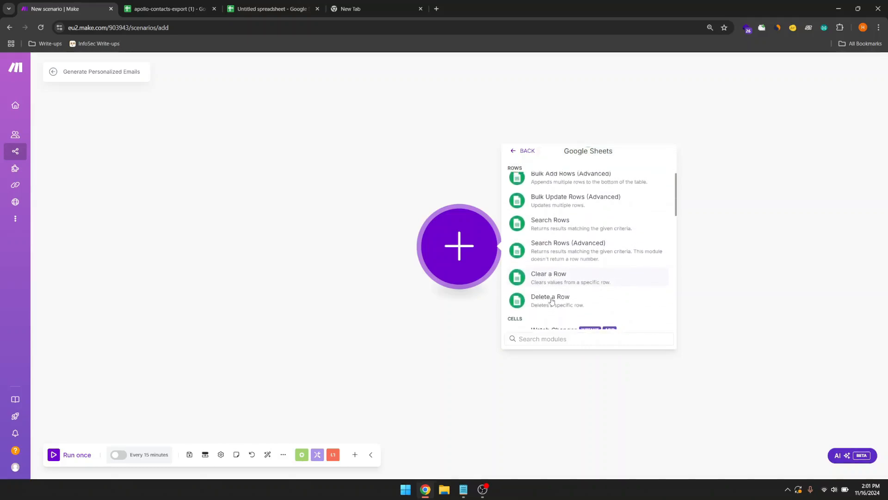
scroll(552, 301, "up", 1)
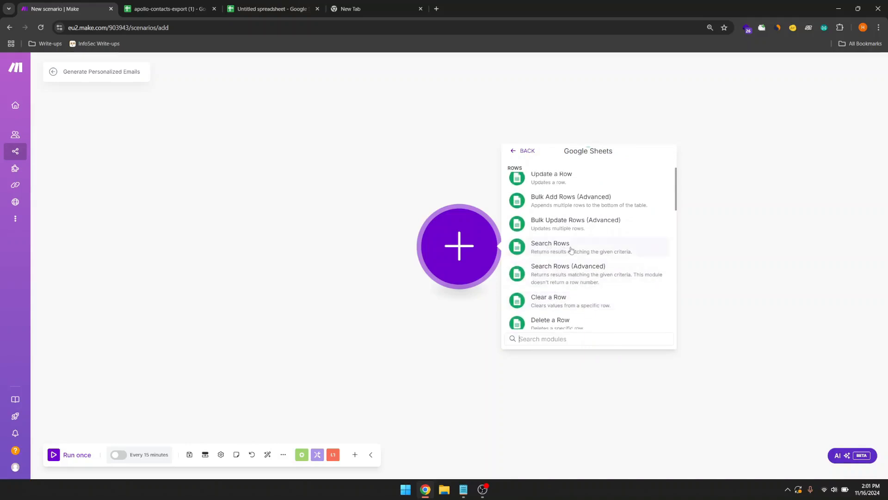
left_click(167, 8)
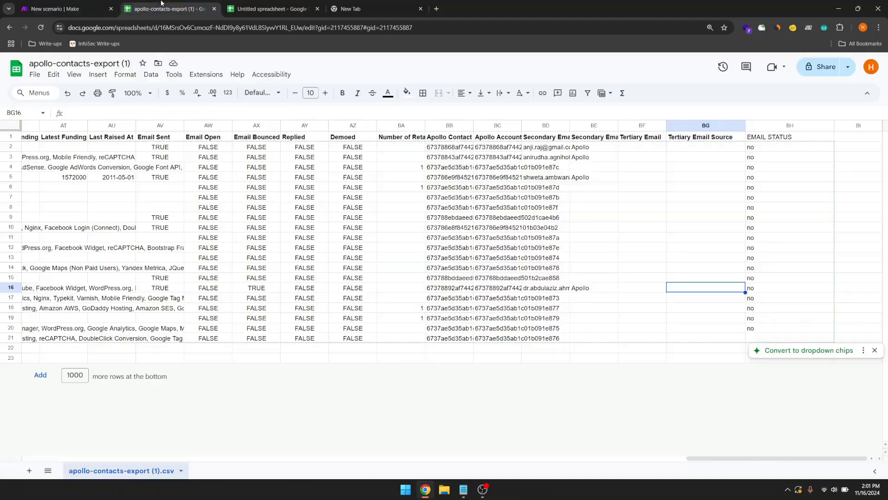
scroll(299, 193, "left", 6)
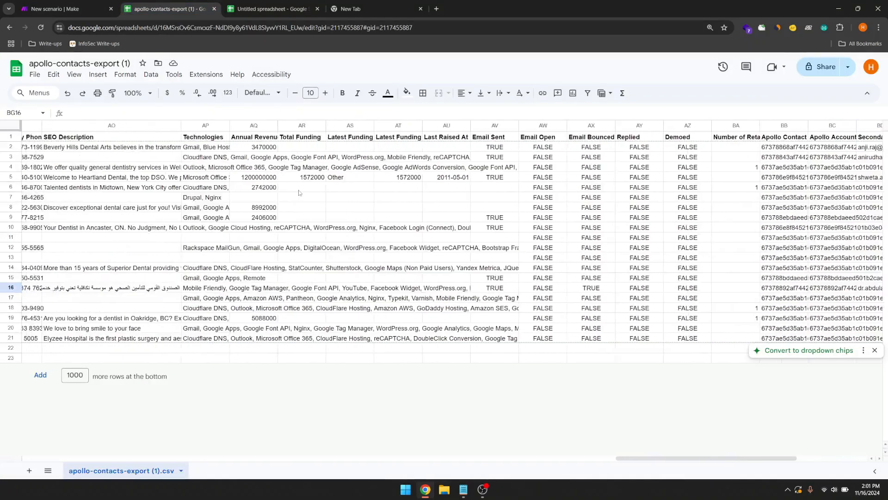
scroll(299, 192, "right", 6)
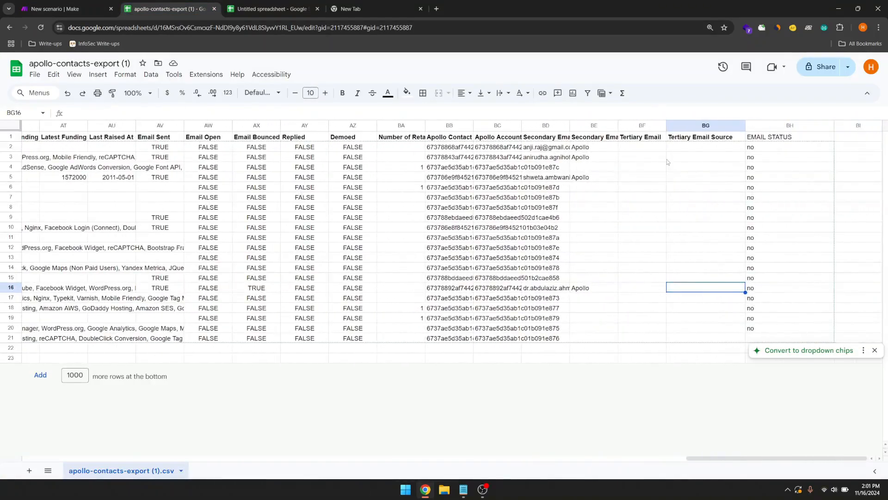
left_click(781, 148)
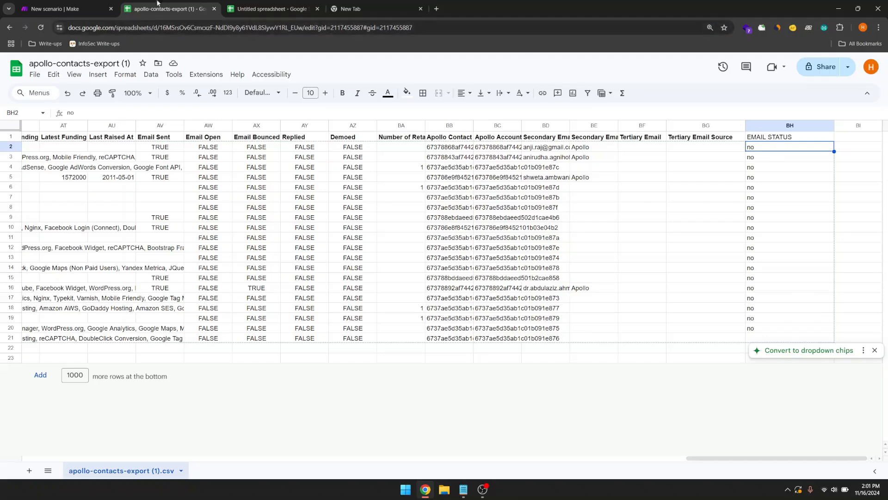
left_click(70, 3)
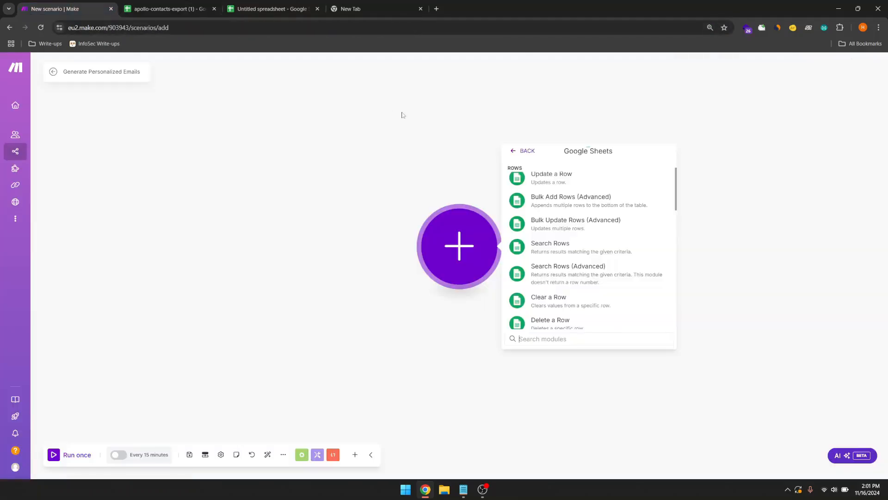
Step: Add a Google Sheets Search Rows module on My Drive's apollo-contacts-export (1) spreadsheet
left_click(535, 254)
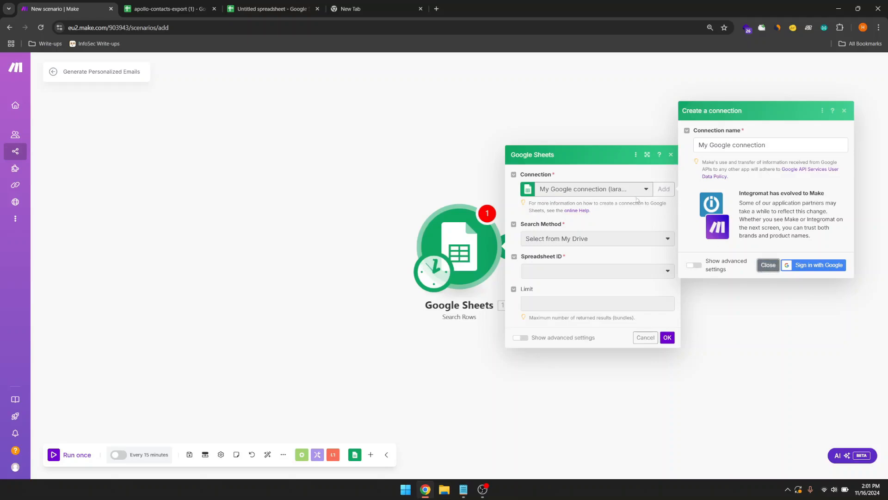
left_click(767, 266)
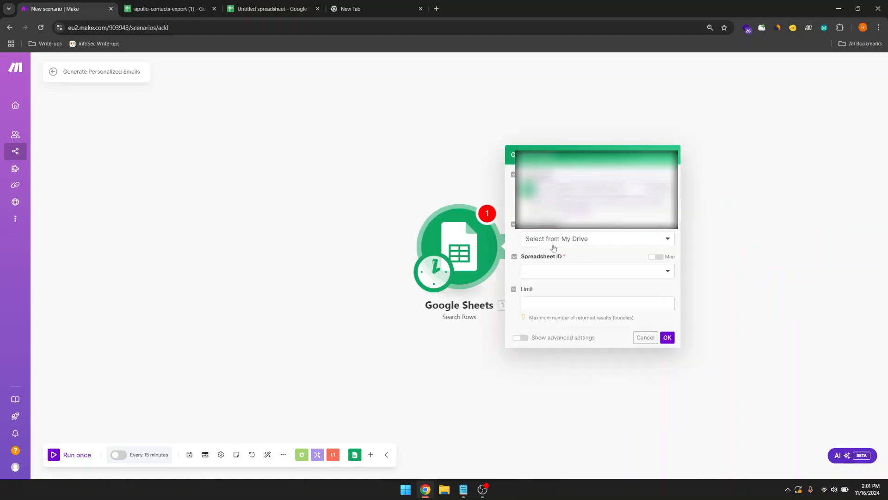
left_click(634, 246)
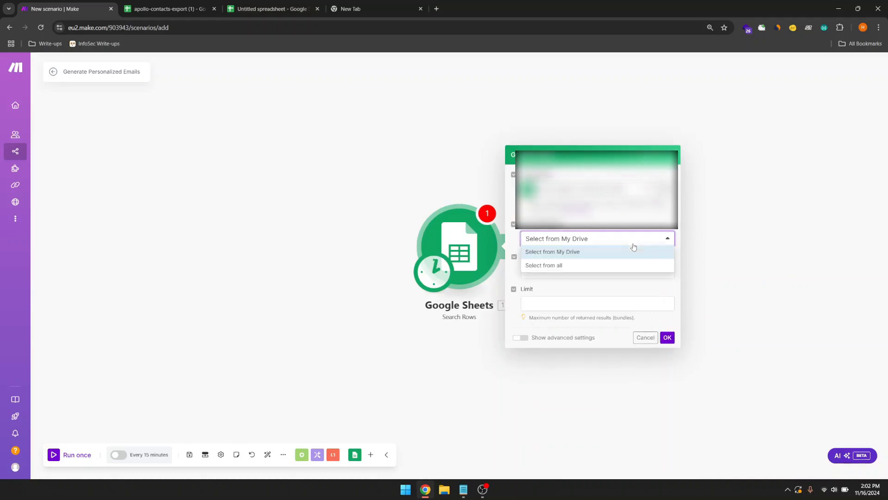
left_click(633, 248)
left_click(584, 273)
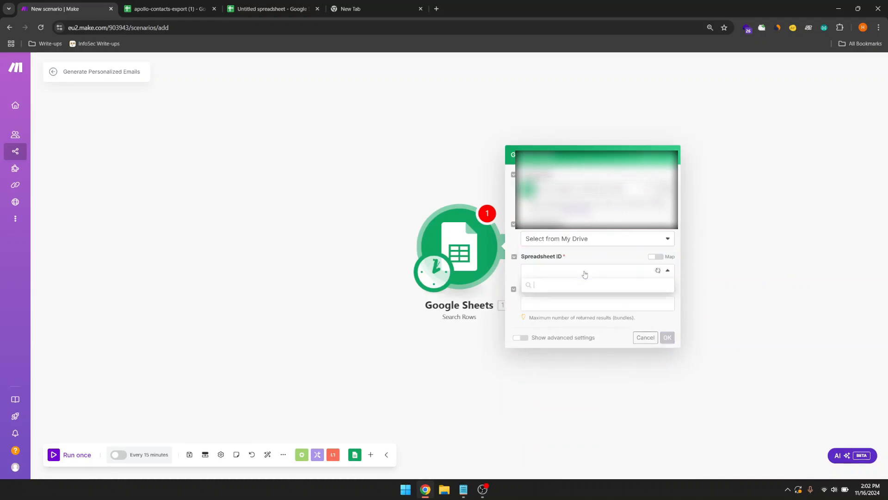
left_click(548, 277)
left_click(549, 277)
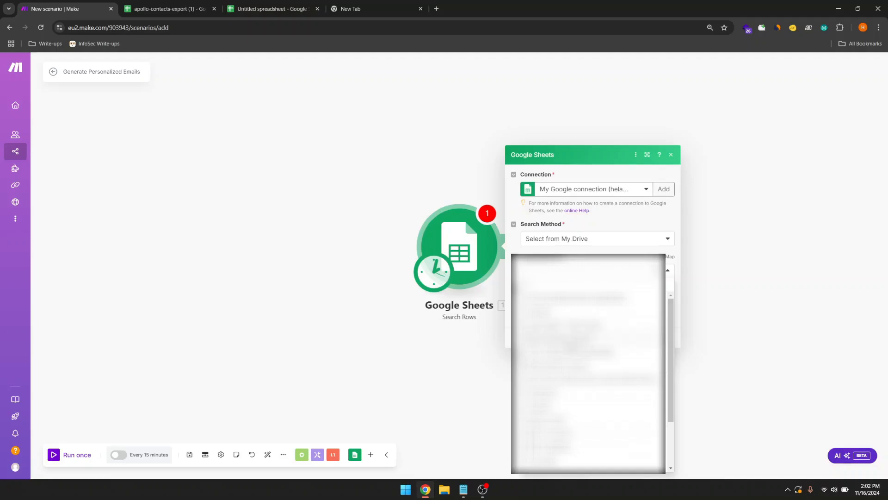
left_click(572, 342)
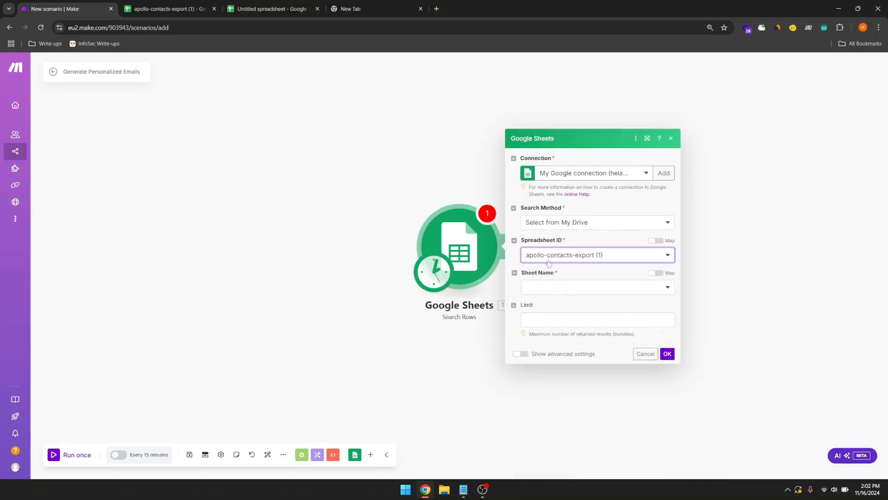
Step: Choose apollo-contacts-export (1).csv as the sheet to search
left_click(170, 10)
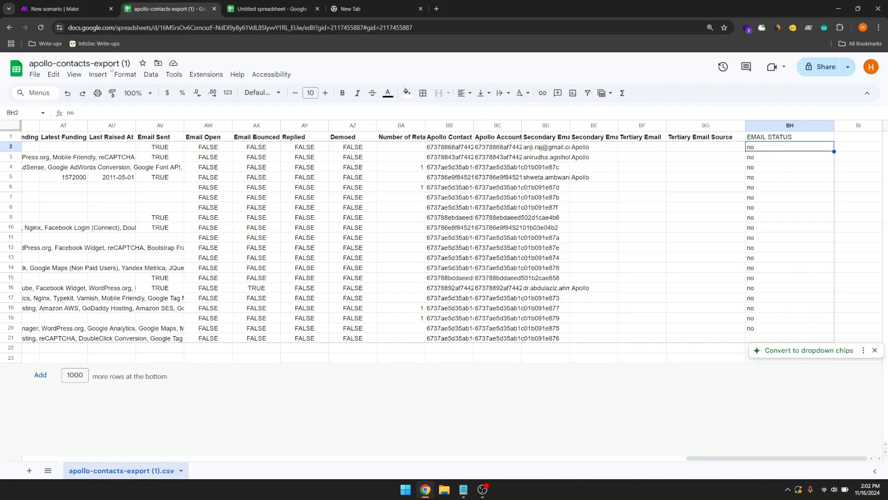
left_click(68, 8)
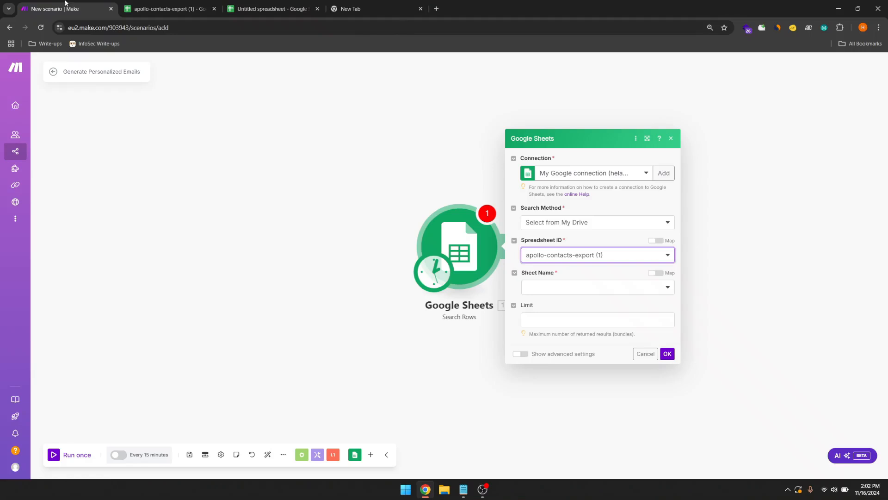
left_click(592, 285)
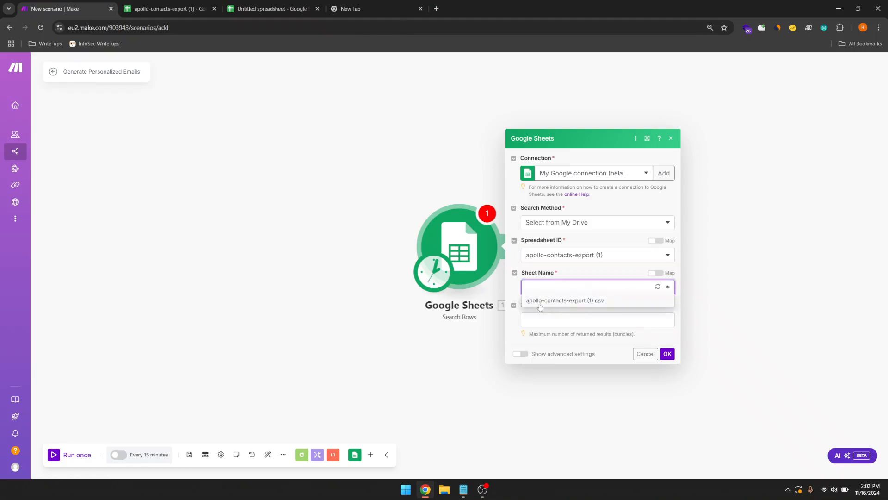
left_click(578, 303)
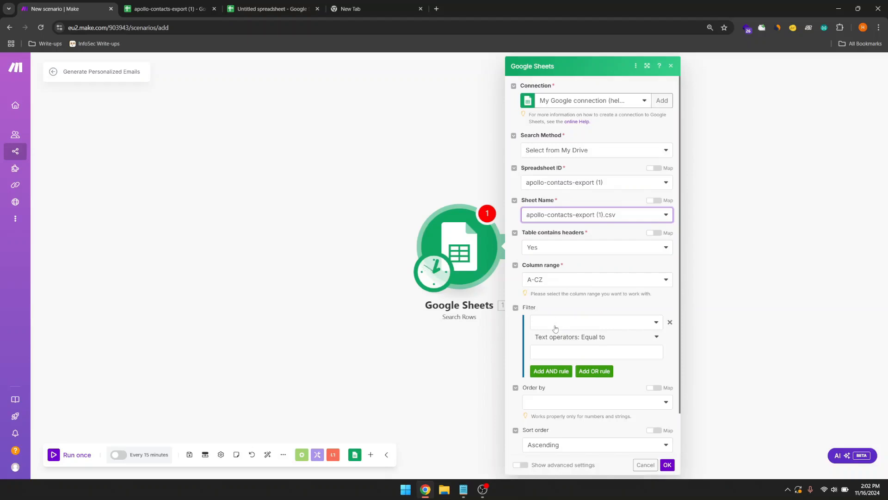
Step: Browse the filter's column list, then go over to the contacts spreadsheet
left_click(578, 328)
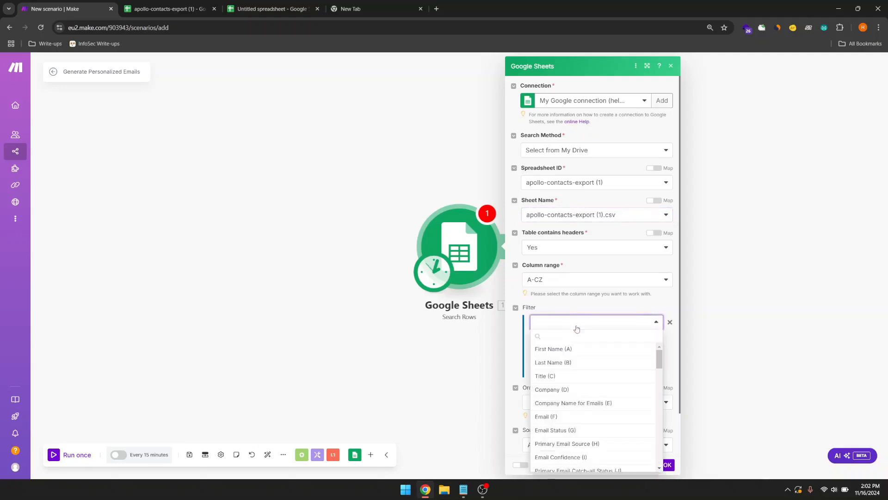
scroll(575, 401, "down", 1)
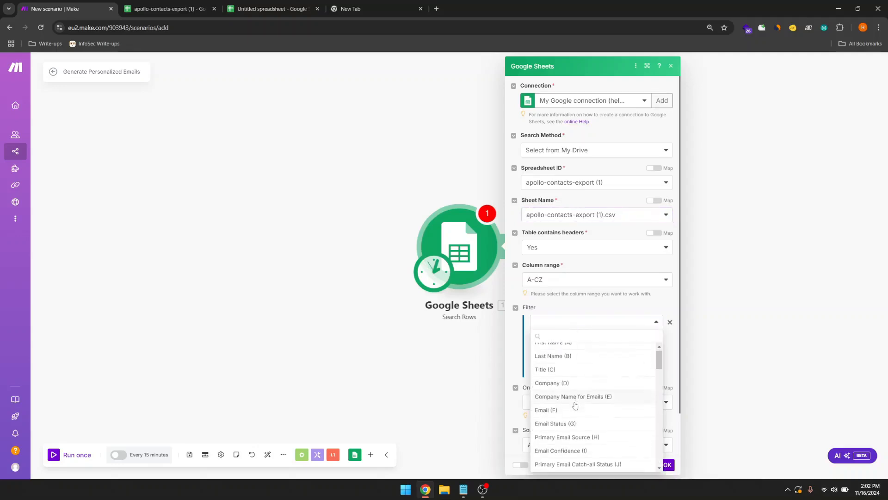
scroll(575, 405, "up", 1)
scroll(575, 406, "down", 1)
scroll(575, 405, "up", 1)
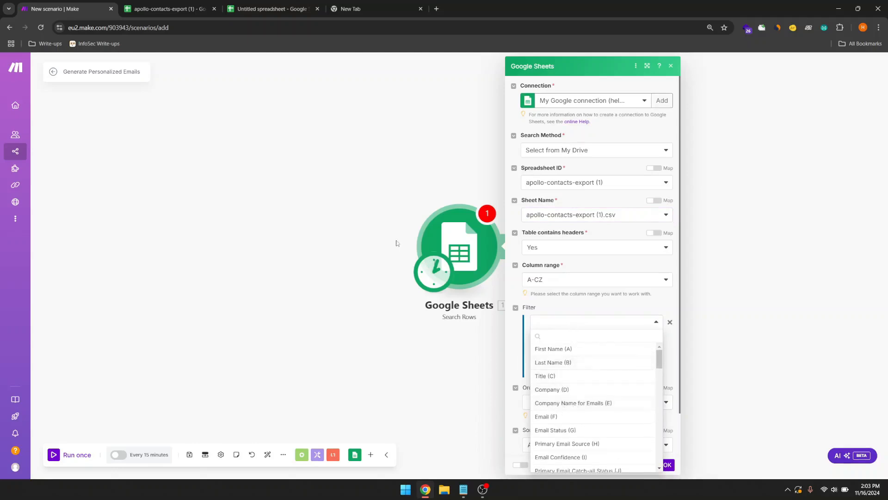
left_click(165, 15)
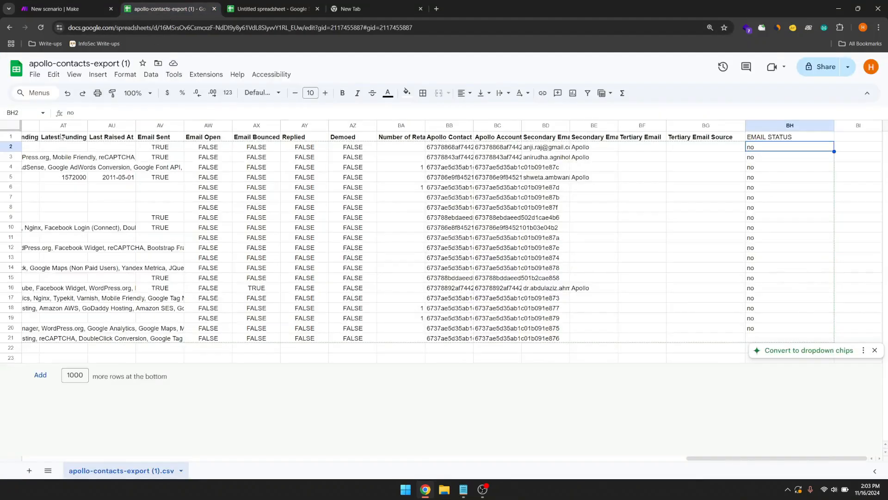
Step: Review the First Name and Last Name headers and the first contact's row A2:F2, then return to Make
scroll(201, 157, "left", 20)
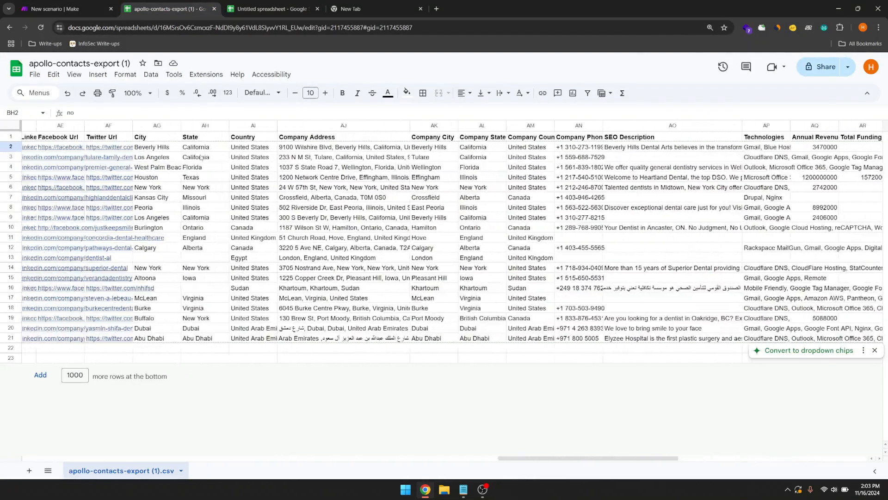
scroll(201, 157, "left", 10)
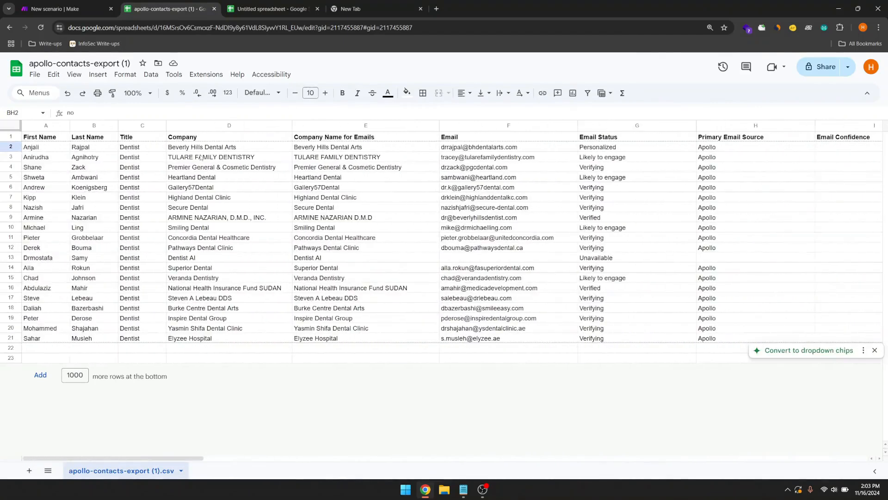
left_click(40, 140)
left_click(101, 139)
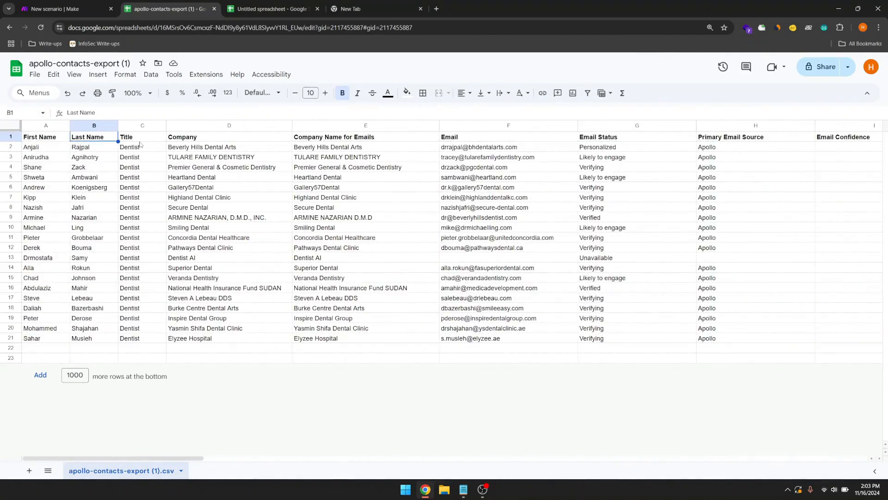
left_click_drag(39, 148, 851, 151)
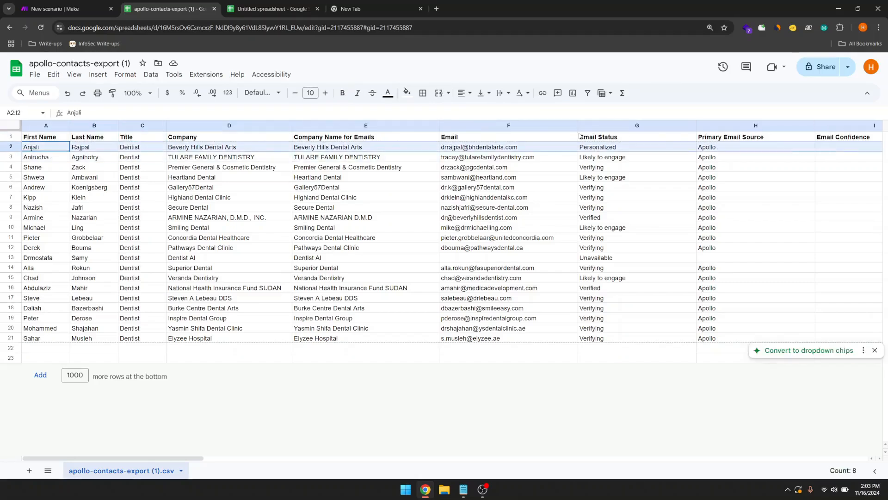
left_click(50, 3)
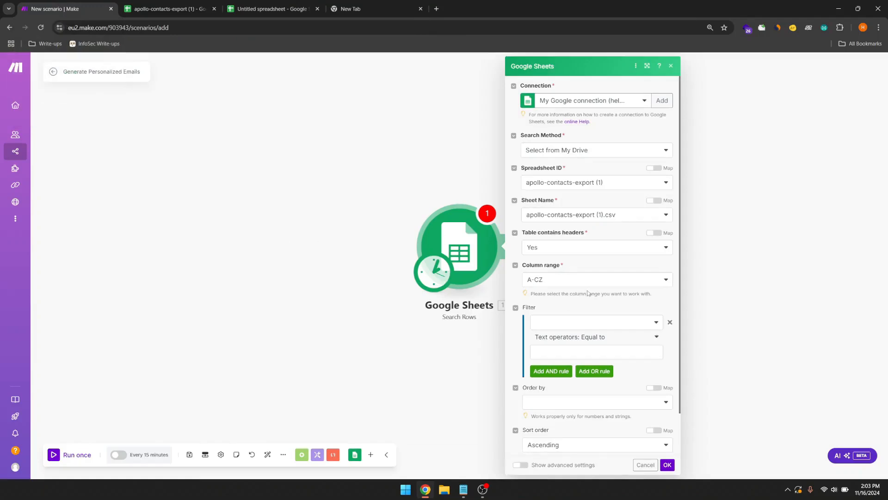
Step: Filter Search Rows to EMAIL STATUS (BH) Equal to no
left_click(576, 322)
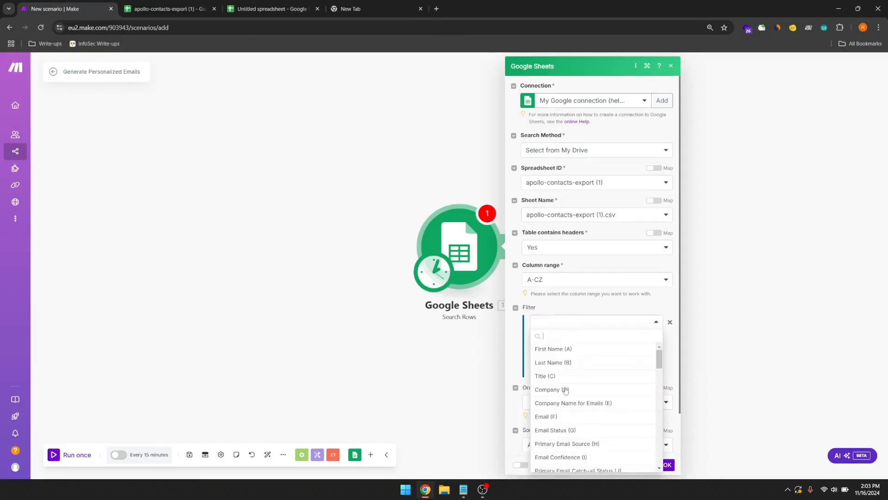
scroll(569, 415, "down", 1)
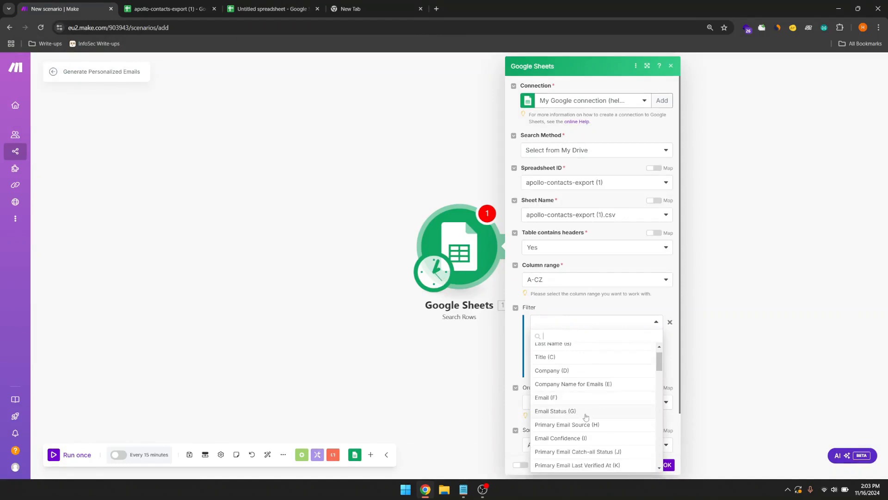
scroll(574, 421, "down", 15)
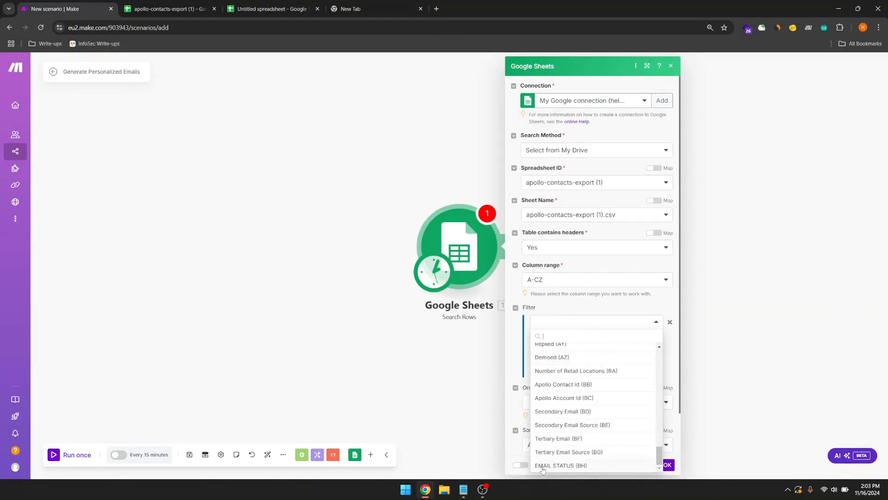
left_click(568, 466)
left_click(570, 353)
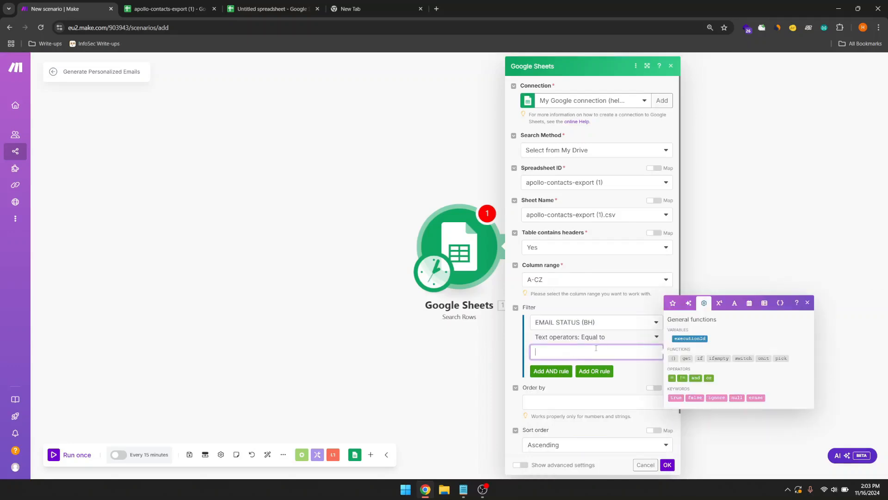
type("no")
left_click(168, 8)
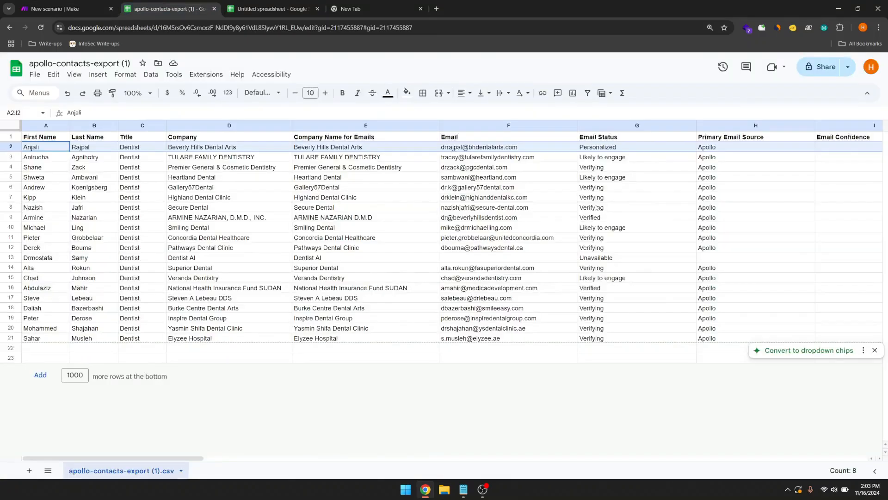
Step: Confirm BH2 reads no, then return to the Search Rows settings' Limit field
left_click_drag(187, 458, 872, 477)
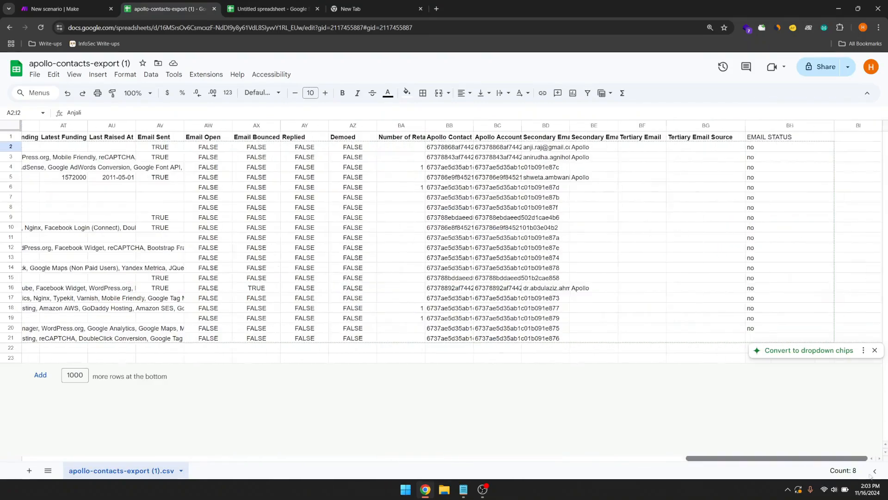
left_click(760, 147)
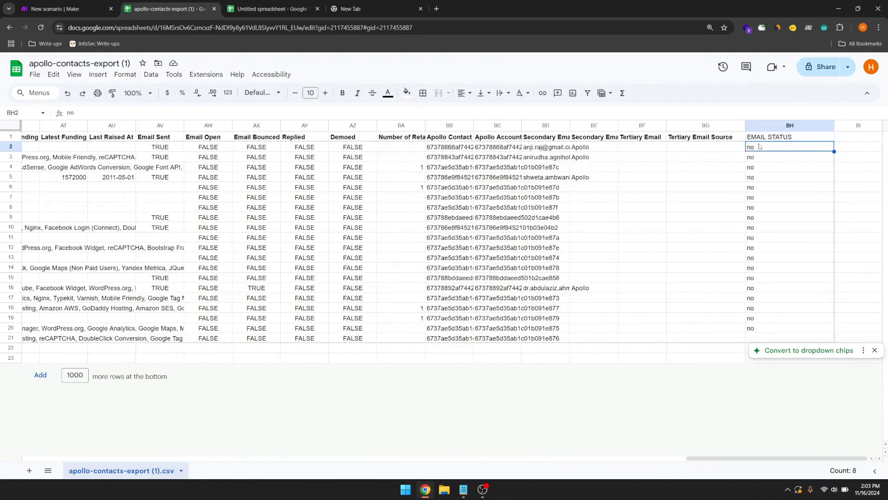
left_click(83, 6)
scroll(573, 361, "down", 1)
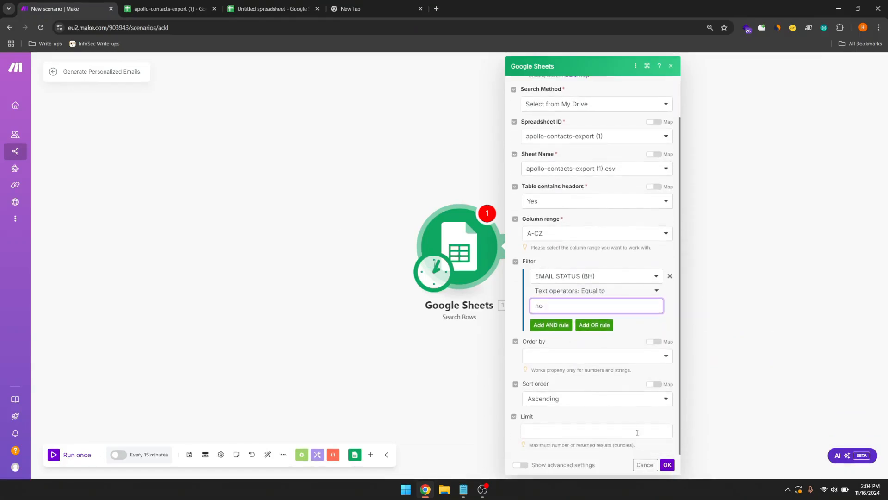
left_click(536, 428)
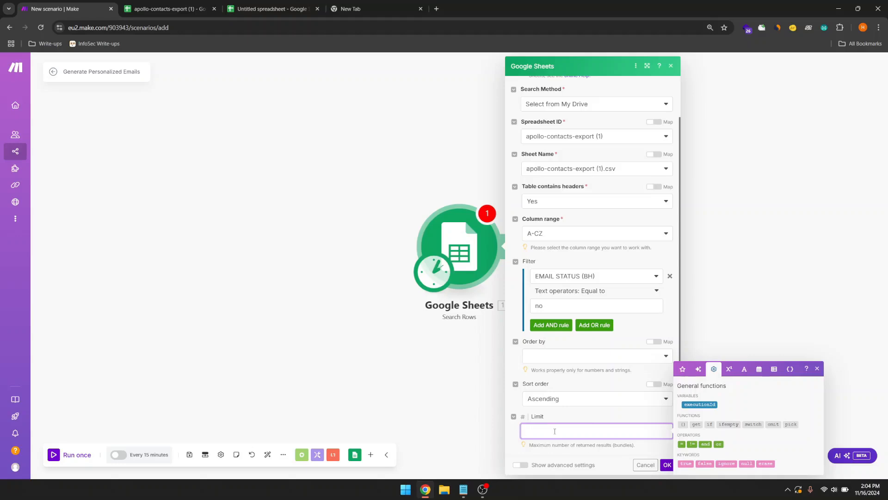
Step: Enter 10 as the Search Rows limit
type("10")
Step: Save the Search Rows settings with the EMAIL STATUS = no filter and limit 10
left_click(666, 467)
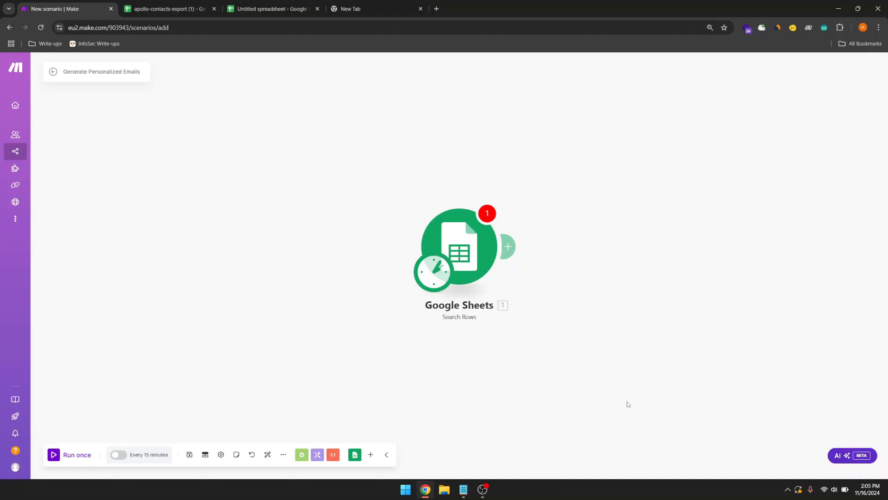
Step: Add an Array aggregator after the Sheets search, including Total number of bundles and Bundle order position
left_click(510, 247)
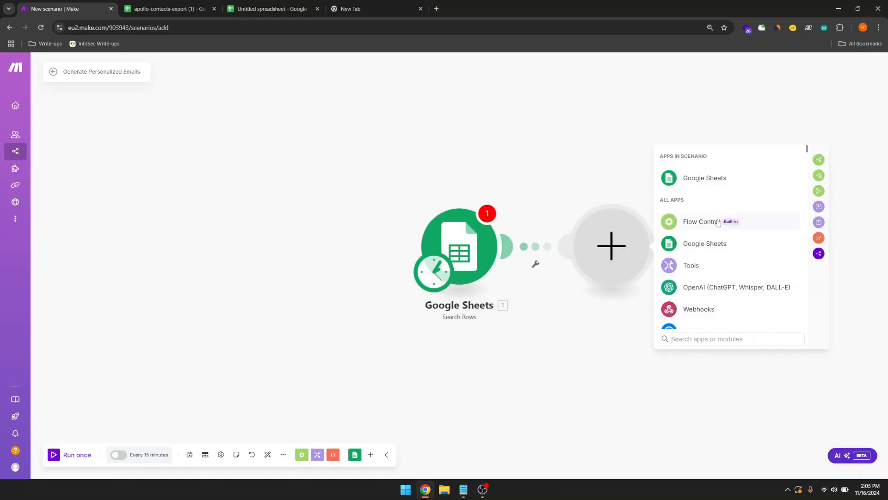
left_click(818, 191)
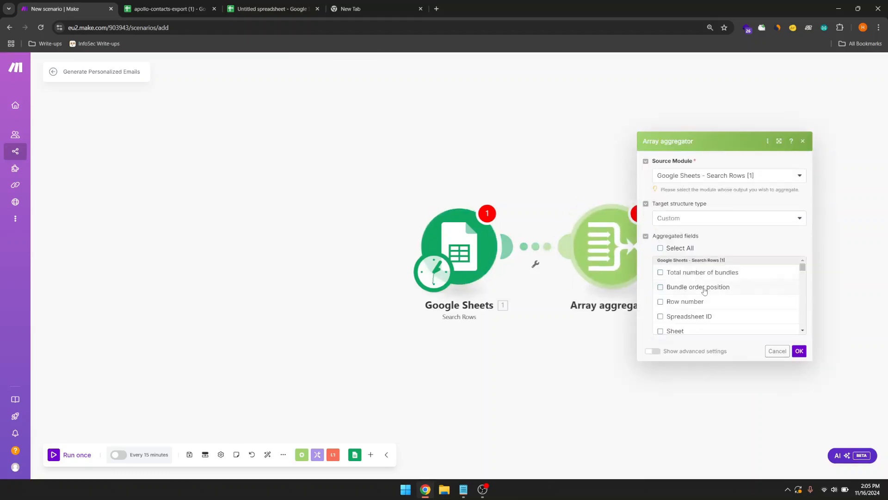
scroll(704, 290, "down", 1)
scroll(704, 290, "up", 1)
left_click(660, 273)
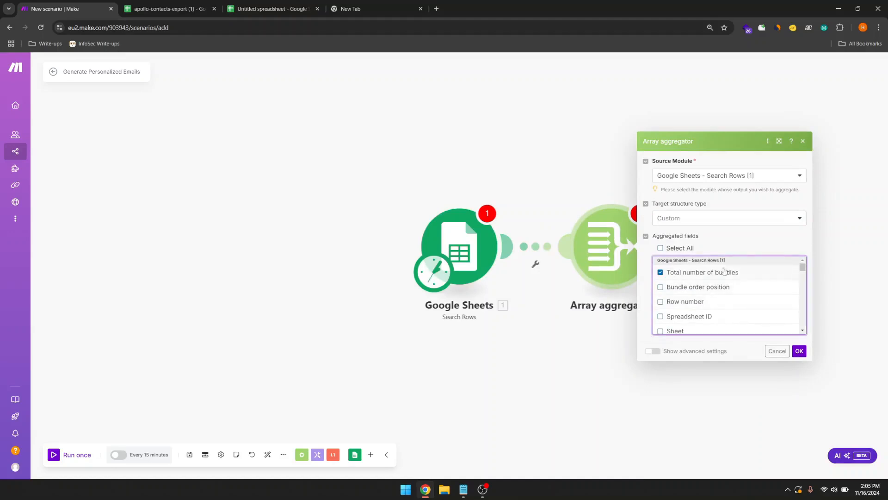
right_click(666, 291)
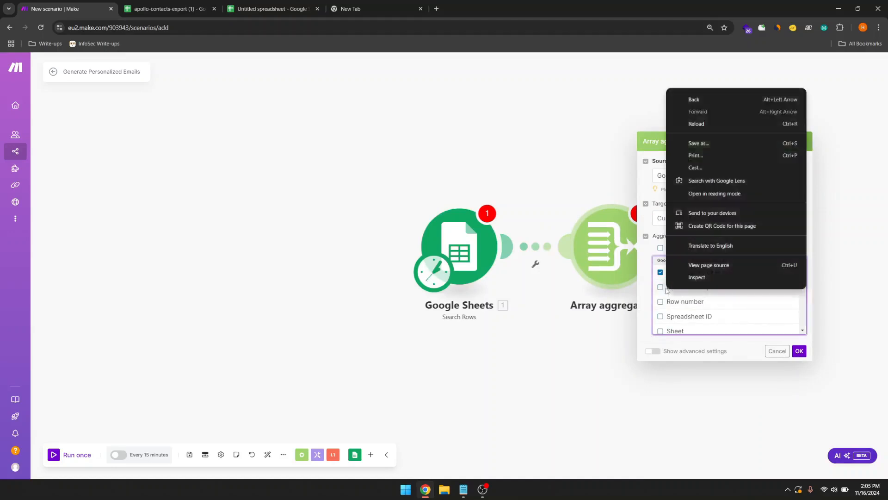
left_click(660, 288)
scroll(661, 291, "down", 3)
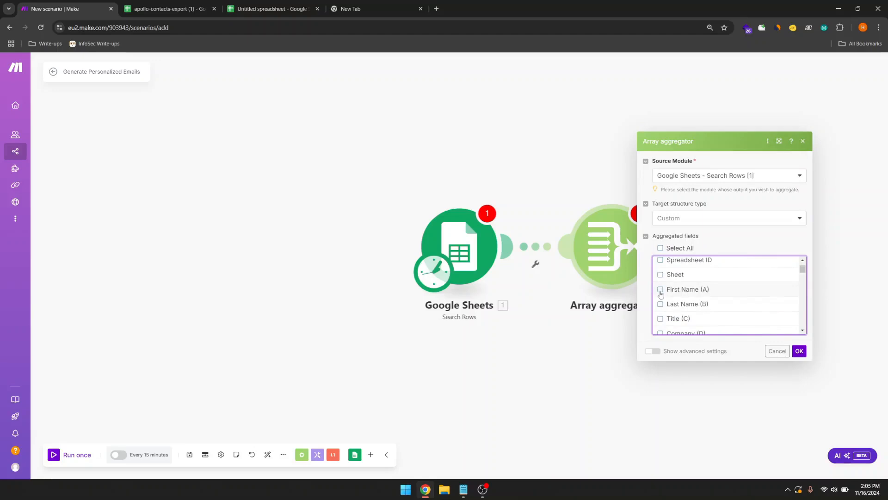
Step: Aggregate the First Name (A), Last Name (B), Company (D) and Email (F) fields
left_click(660, 291)
left_click(662, 308)
scroll(662, 312, "down", 2)
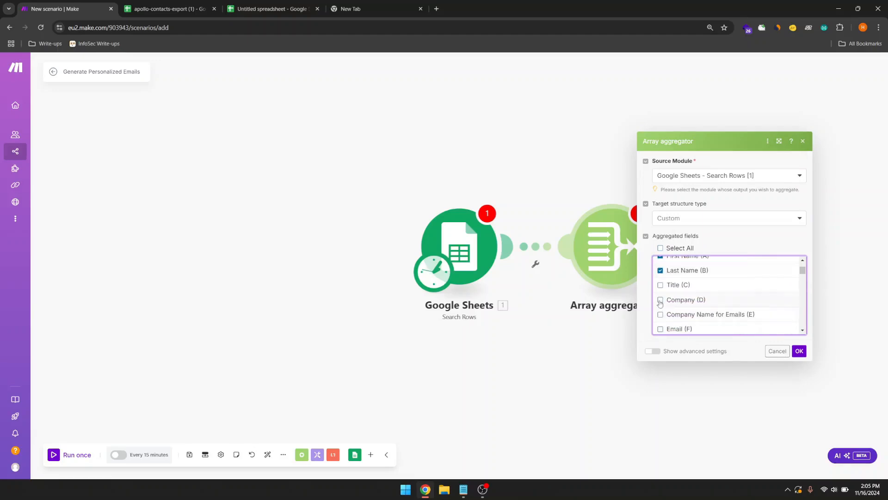
left_click(660, 300)
scroll(660, 303, "down", 2)
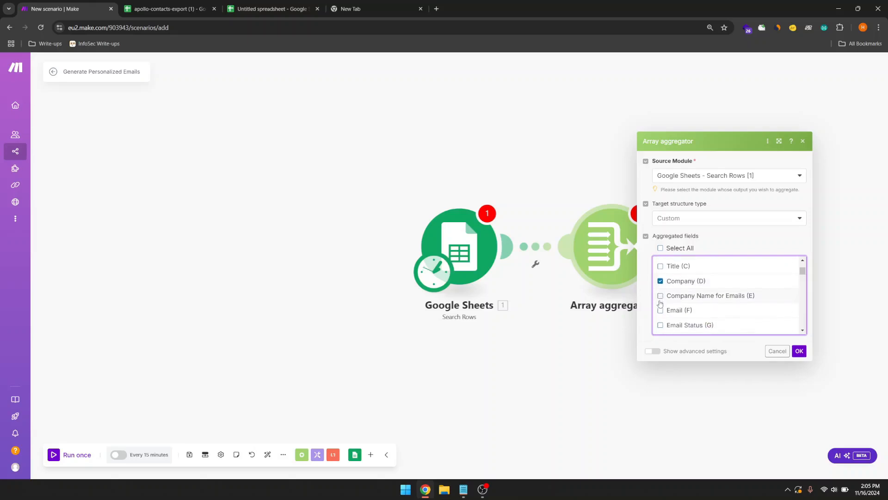
left_click(660, 303)
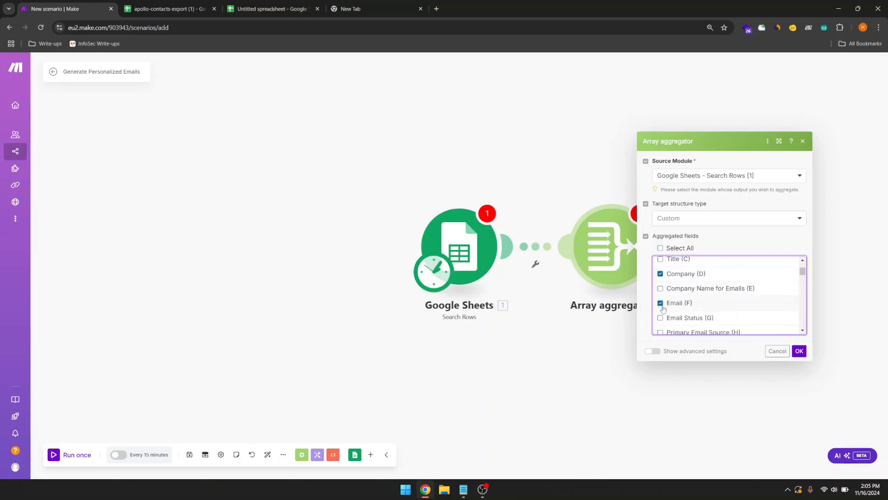
scroll(670, 309, "down", 2)
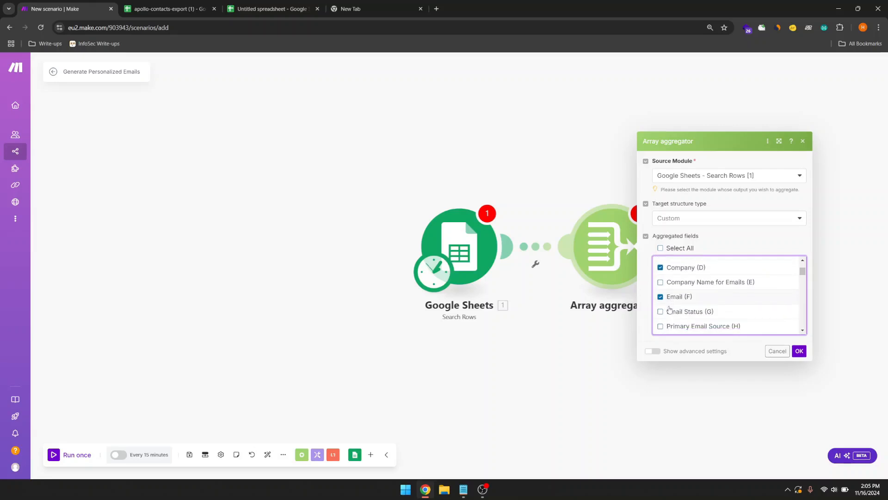
scroll(669, 309, "down", 5)
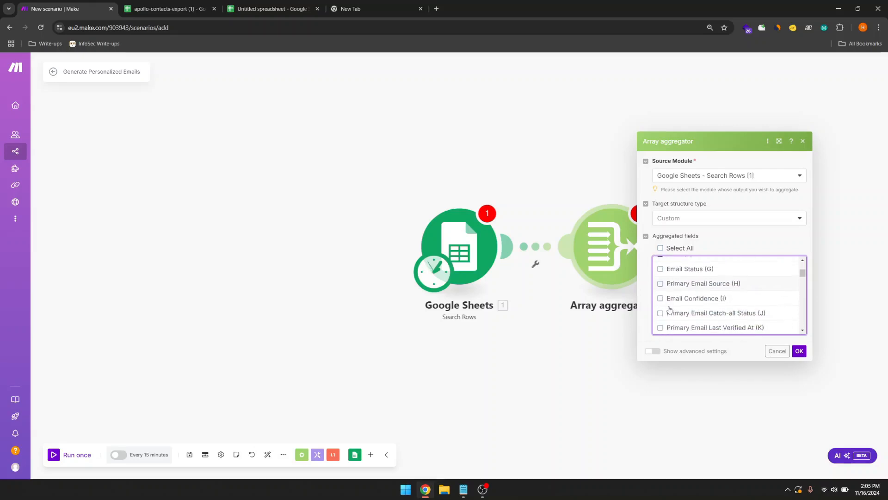
scroll(669, 309, "down", 1)
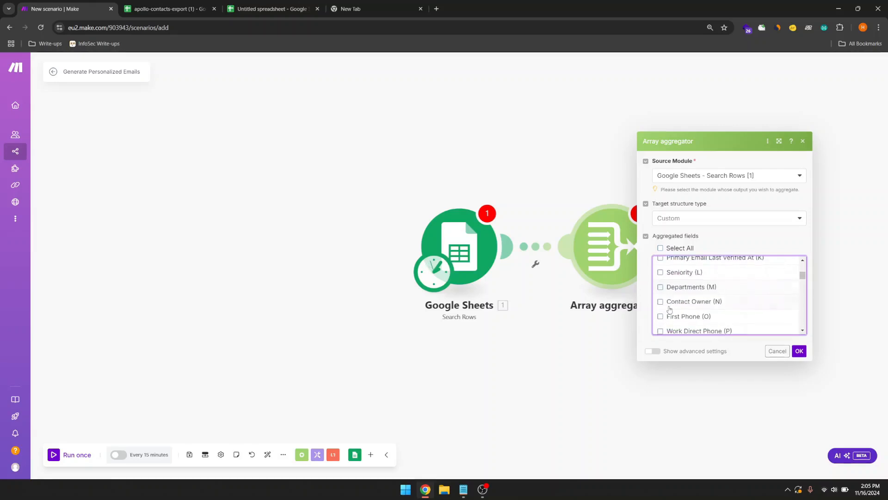
Step: Also aggregate Departments (M) and EMAIL STATUS (BH), then confirm the aggregator
left_click(664, 291)
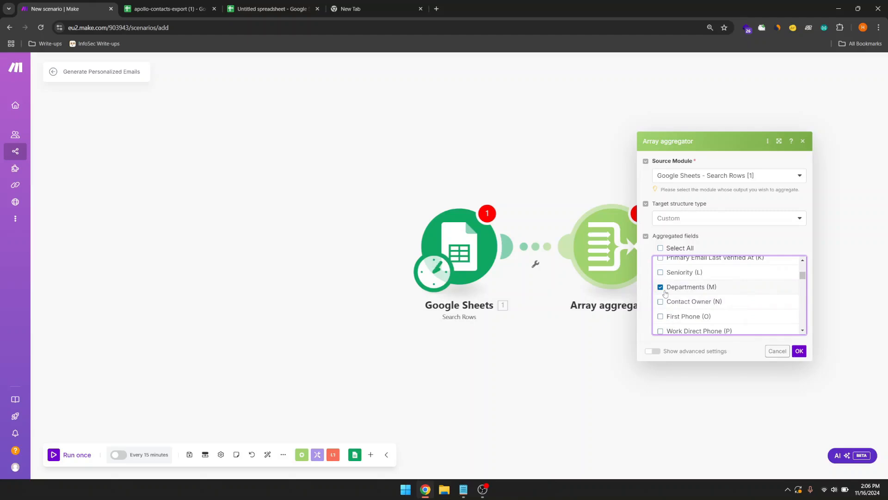
scroll(665, 293, "down", 1)
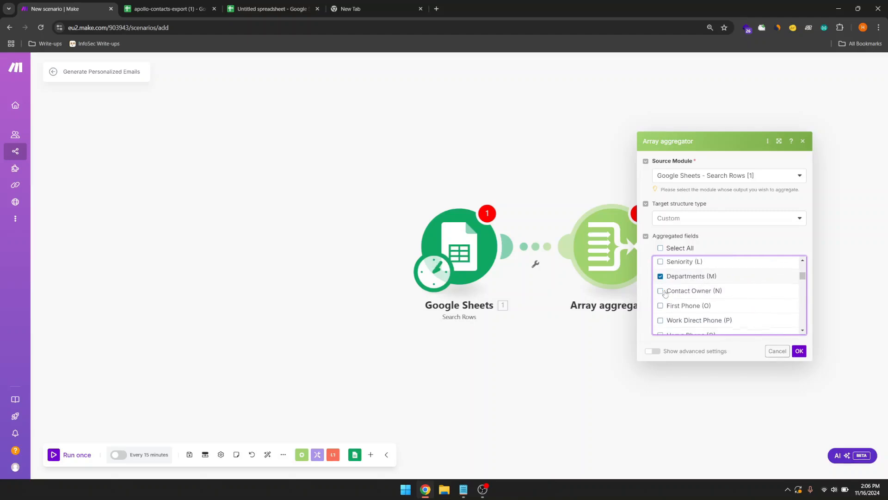
scroll(666, 293, "down", 1)
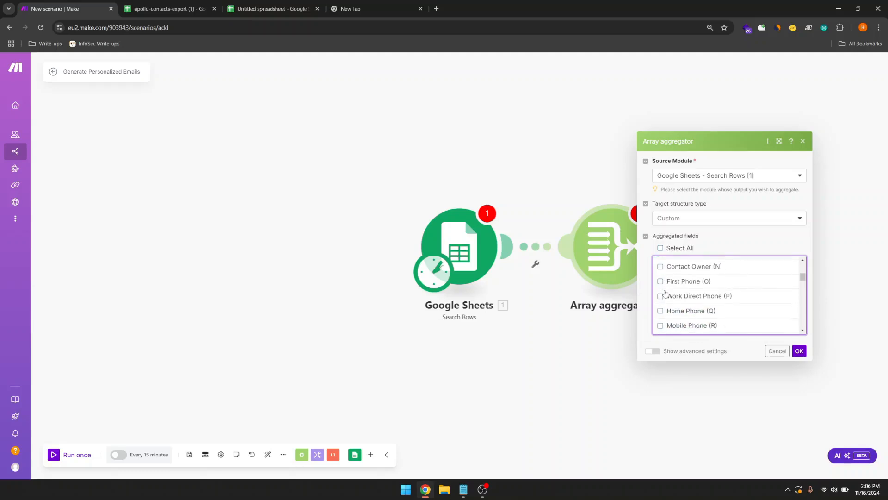
scroll(665, 294, "up", 1)
scroll(665, 293, "down", 3)
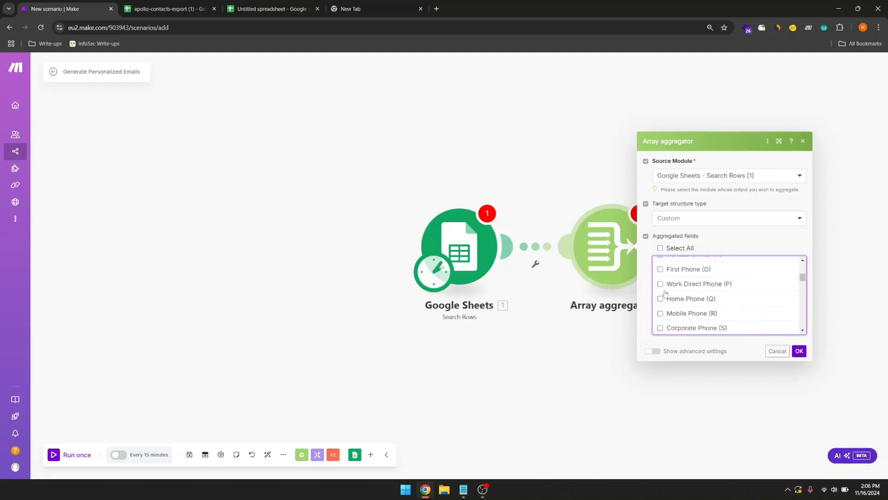
scroll(665, 294, "down", 4)
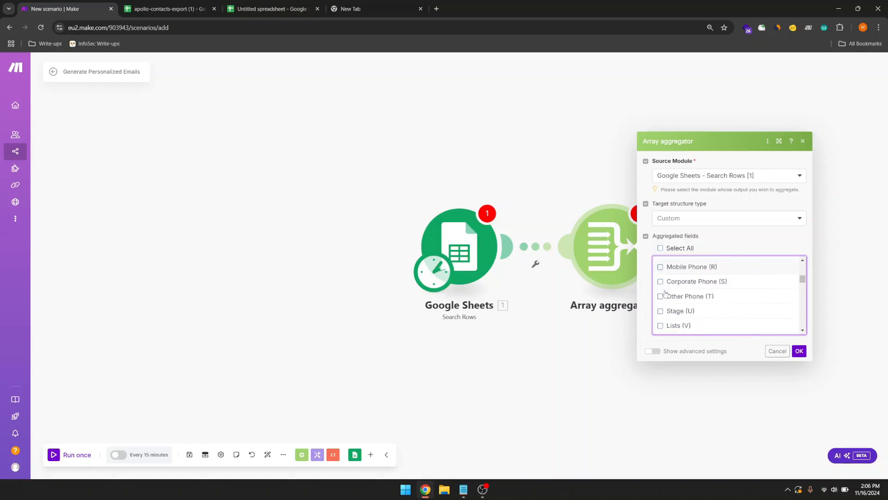
scroll(665, 294, "down", 7)
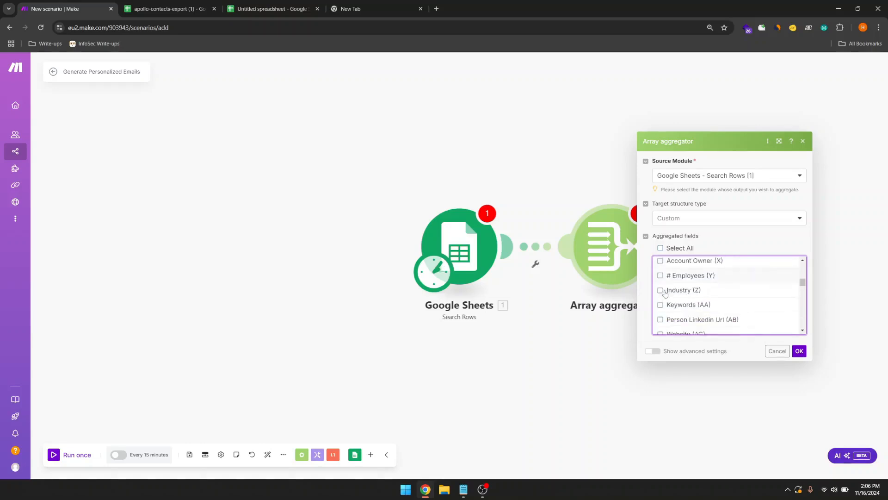
scroll(665, 293, "down", 5)
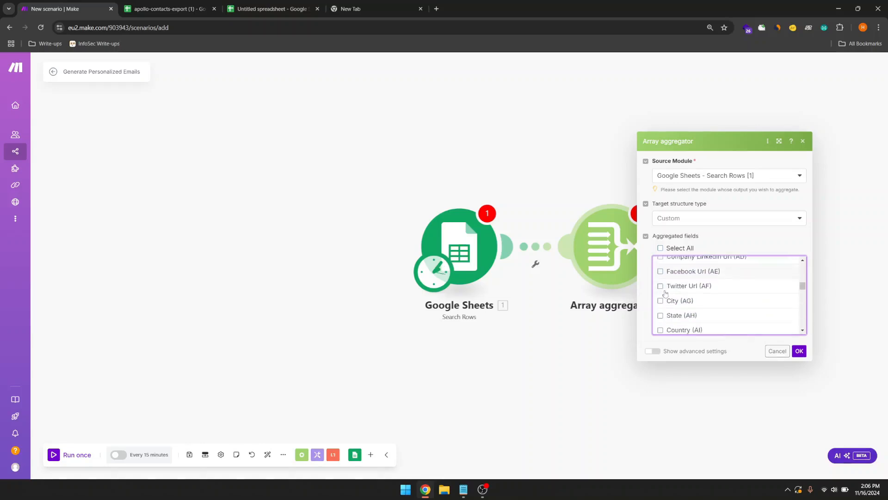
scroll(665, 293, "down", 2)
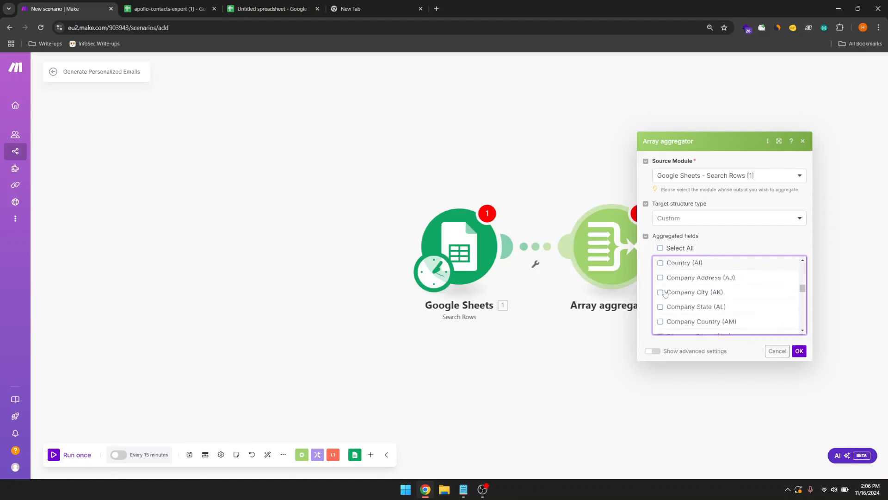
scroll(665, 294, "down", 4)
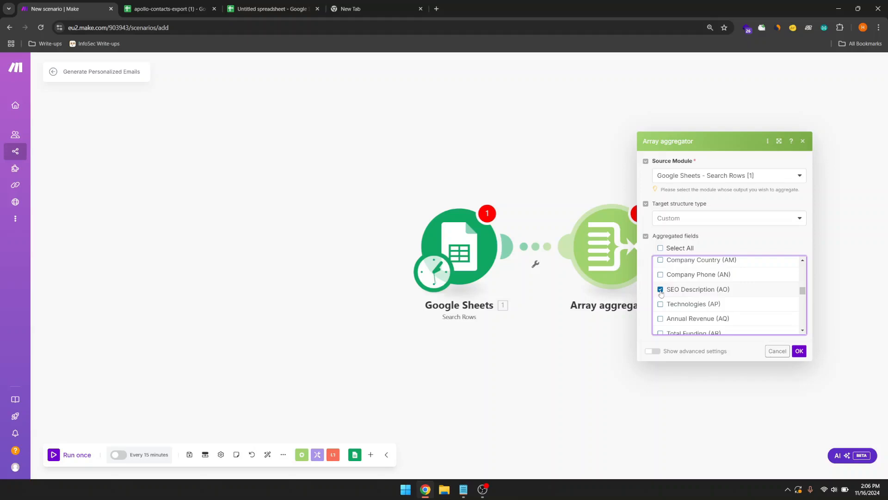
scroll(689, 301, "down", 2)
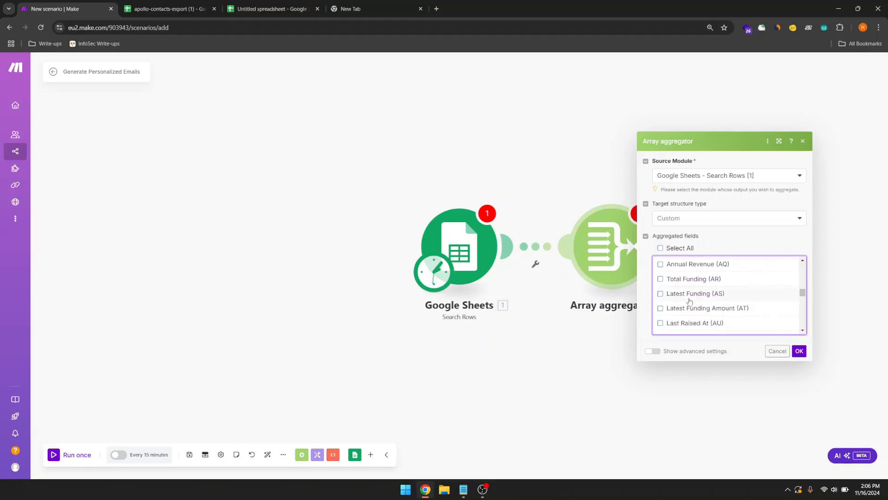
scroll(689, 301, "down", 10)
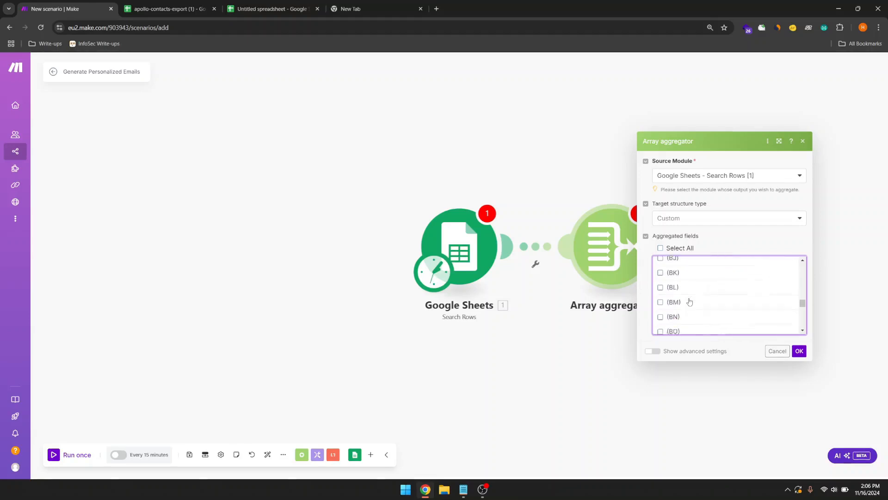
scroll(689, 301, "up", 3)
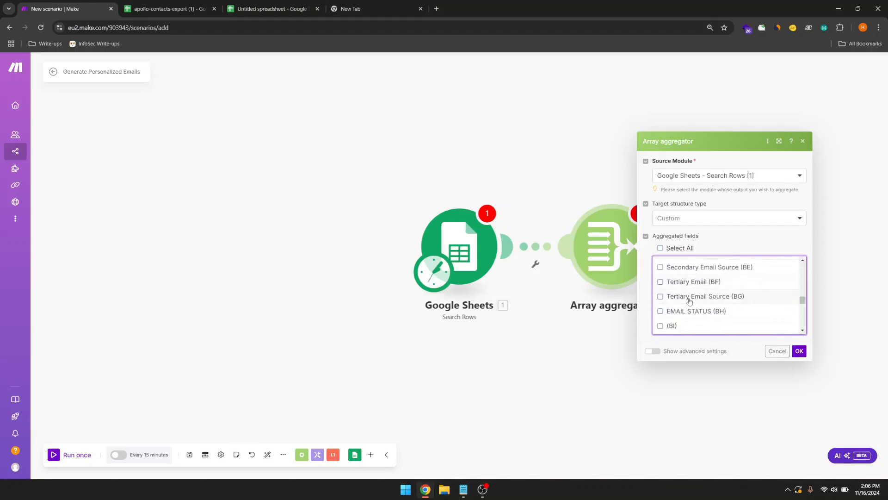
left_click(660, 313)
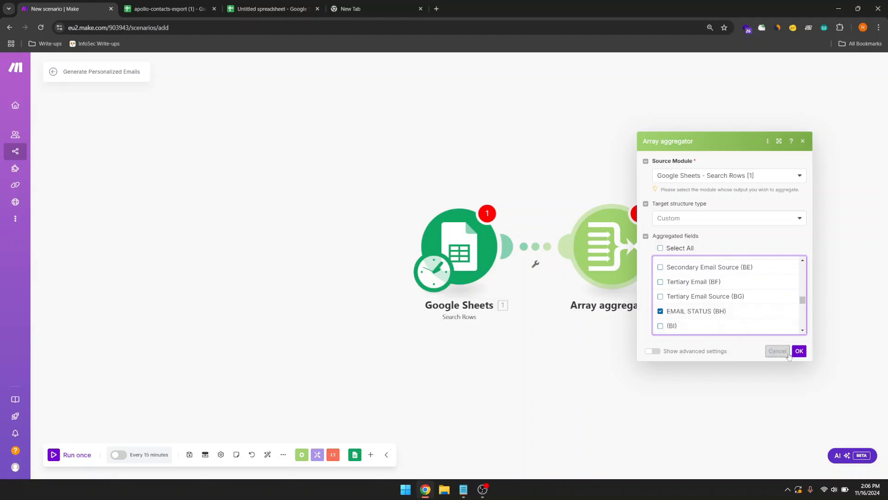
left_click(801, 355)
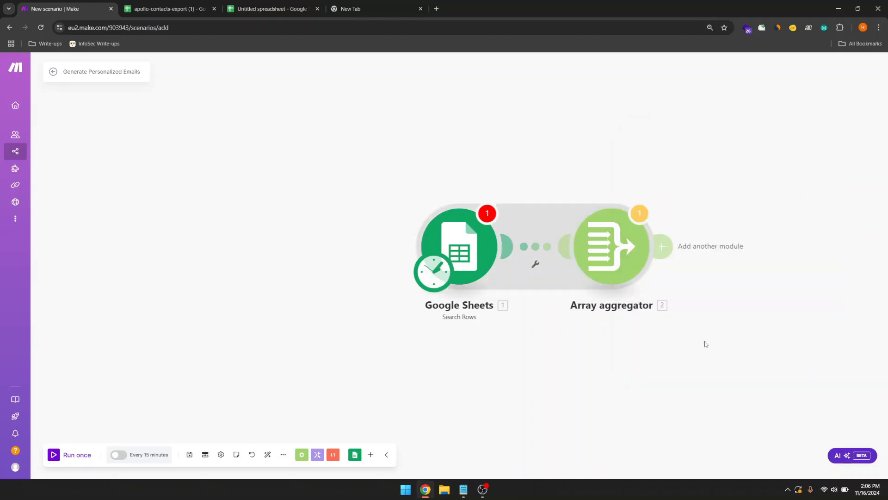
Step: Pan the canvas and open the app picker for a third module after the Array aggregator
left_click_drag(702, 342, 558, 344)
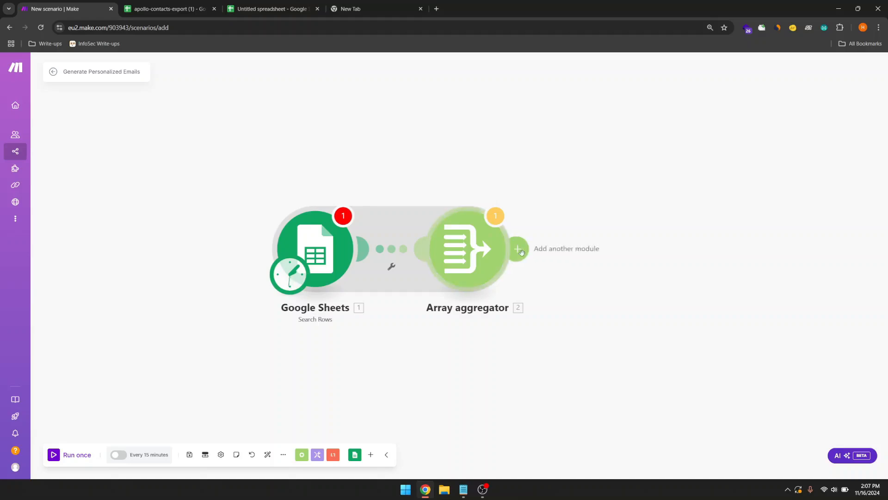
left_click(518, 249)
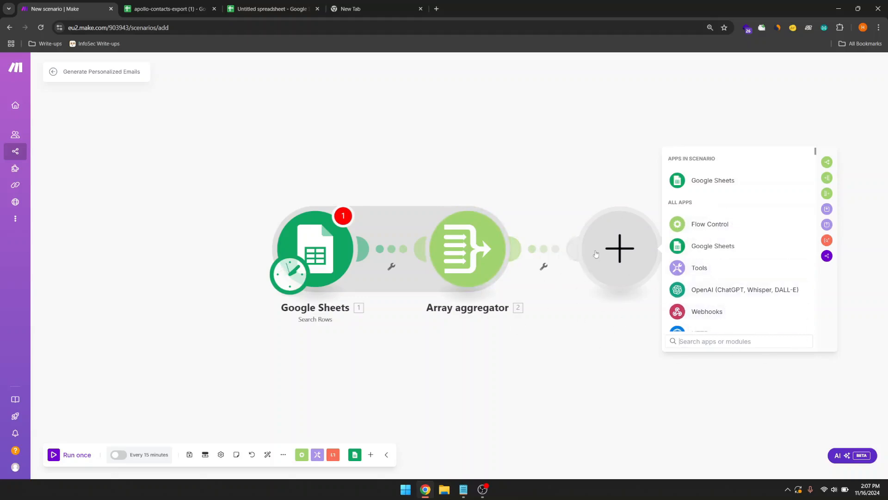
left_click_drag(596, 254, 586, 253)
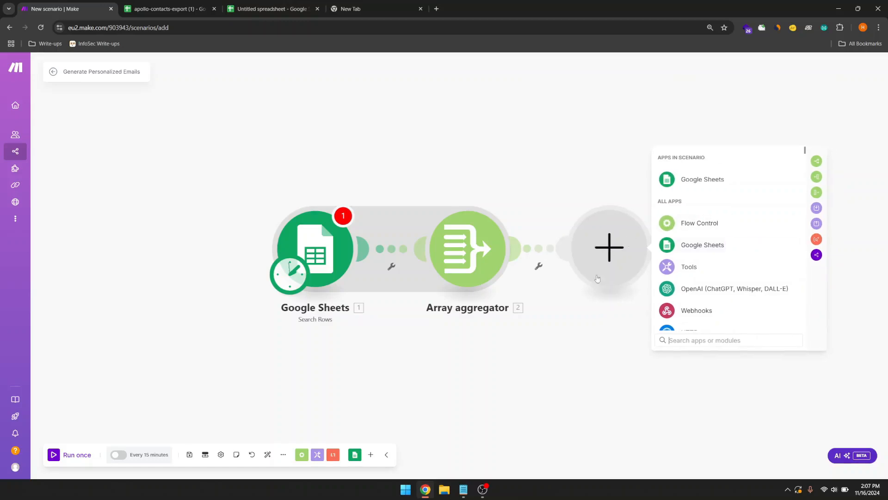
left_click(597, 332)
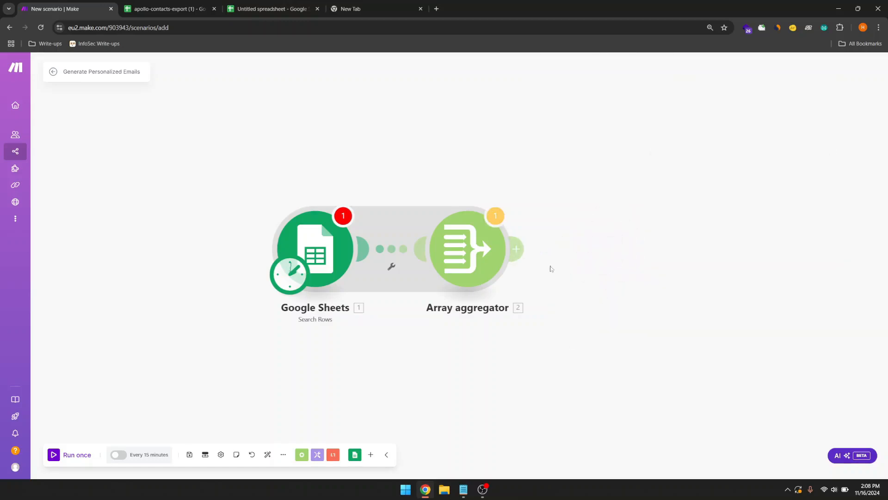
left_click(525, 258)
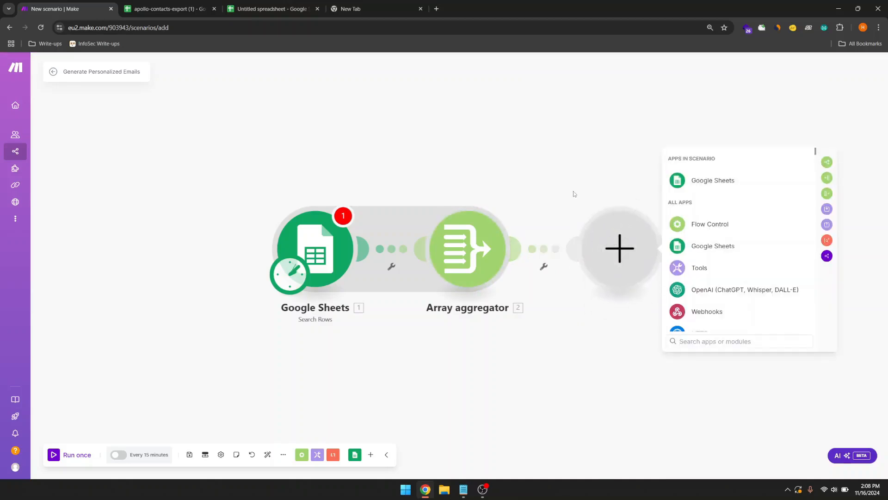
left_click(575, 193)
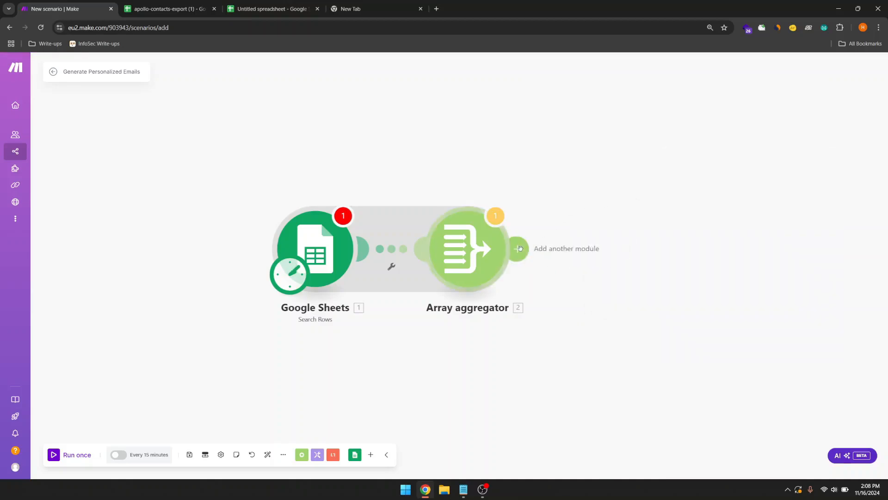
left_click(520, 248)
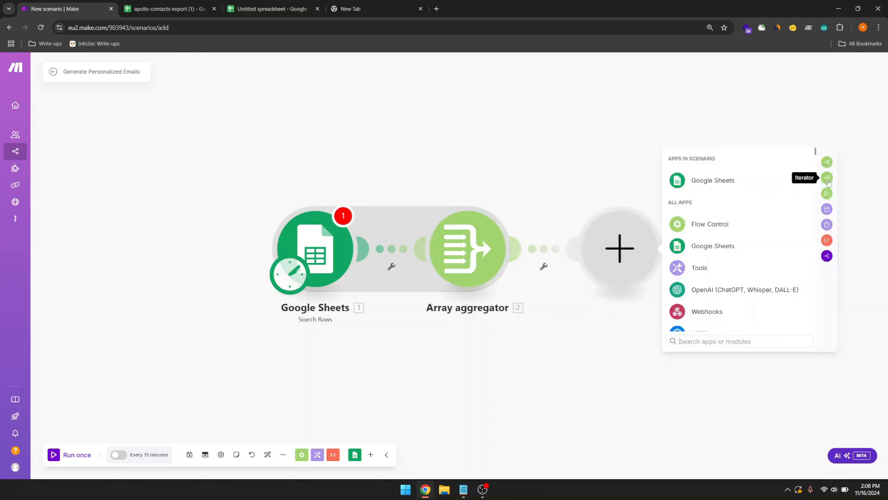
Step: Add an Iterator with its Array field mapped to the aggregator's '2. Array[]' output
left_click(827, 178)
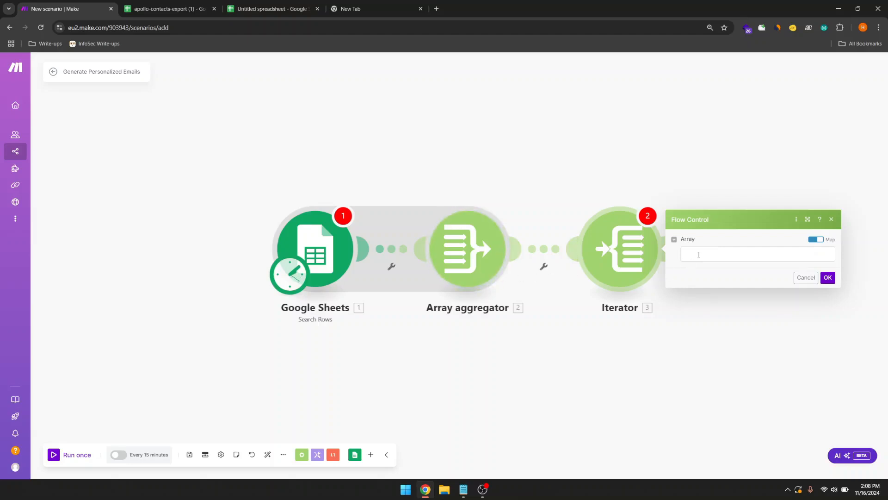
left_click(699, 254)
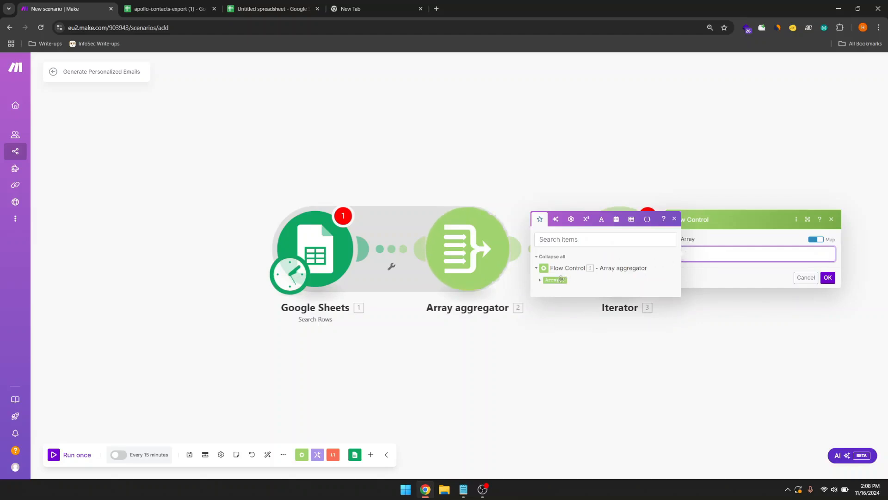
left_click(556, 280)
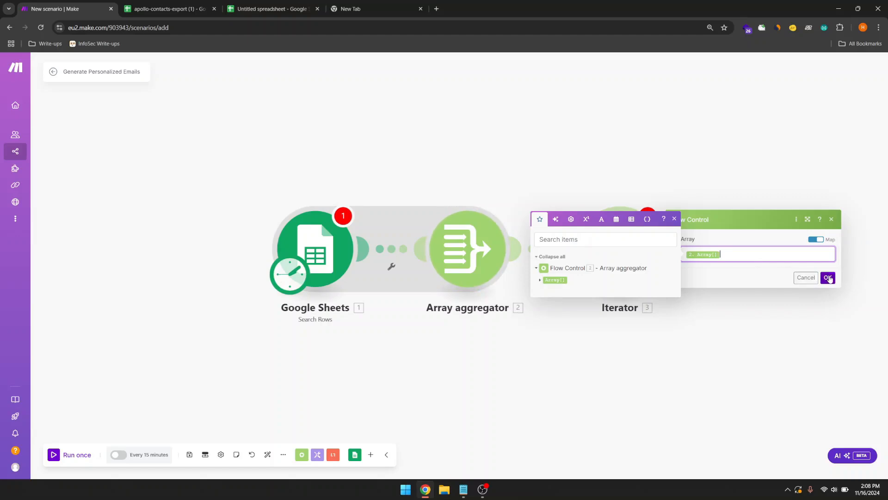
left_click(828, 277)
left_click(736, 254)
left_click(828, 277)
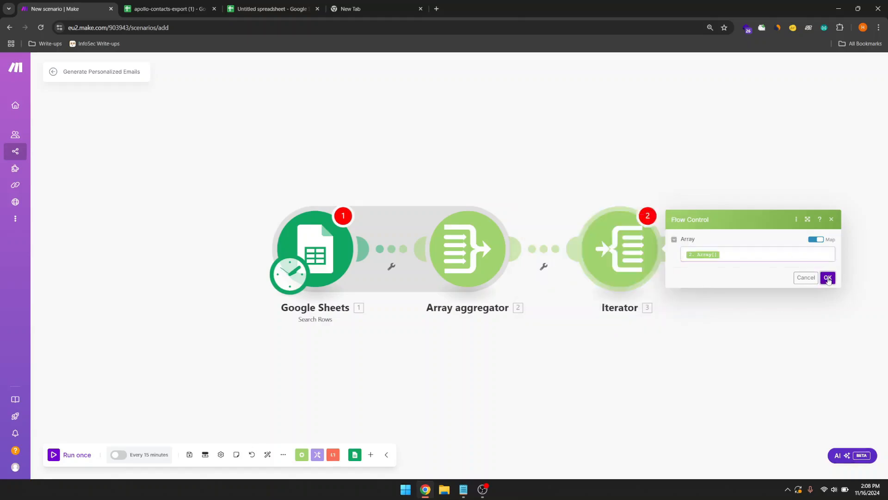
left_click(827, 279)
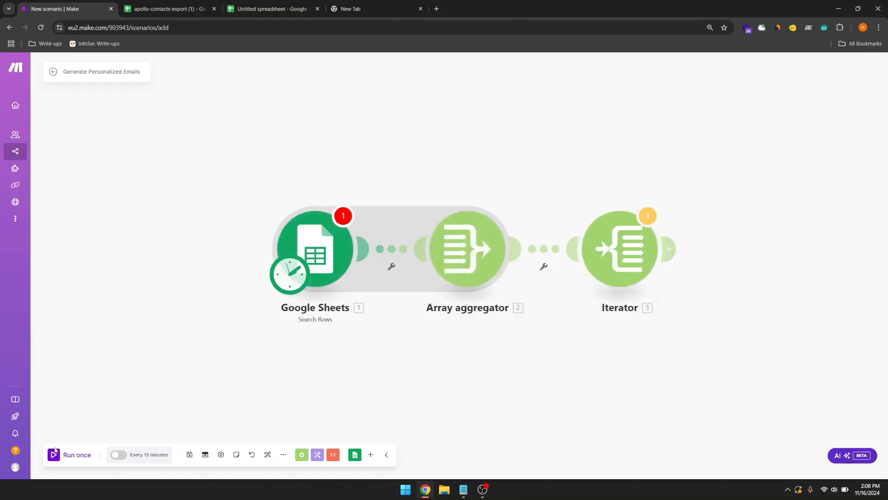
Step: Run the scenario once and re-save the Google Sheets Search Rows settings
left_click(55, 454)
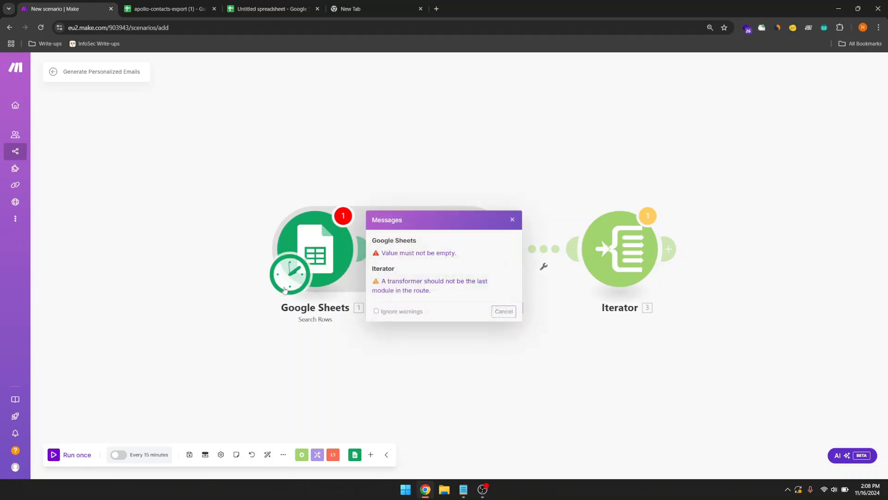
left_click(325, 259)
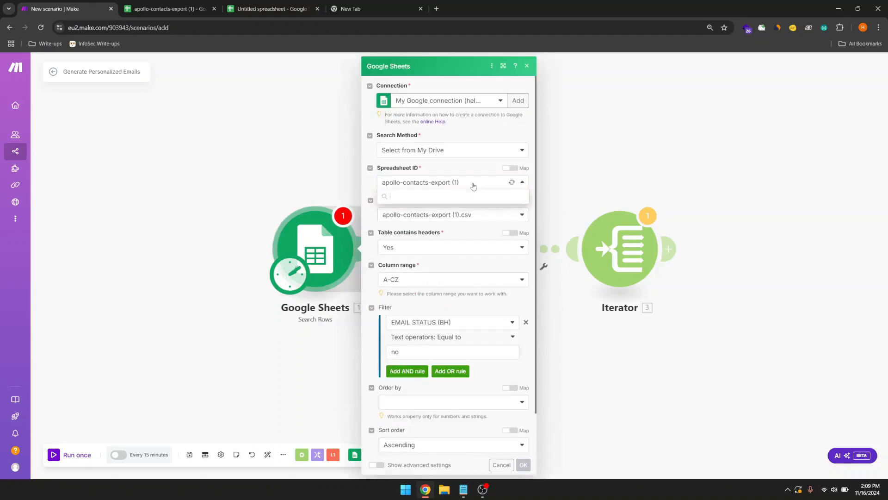
scroll(476, 330, "down", 1)
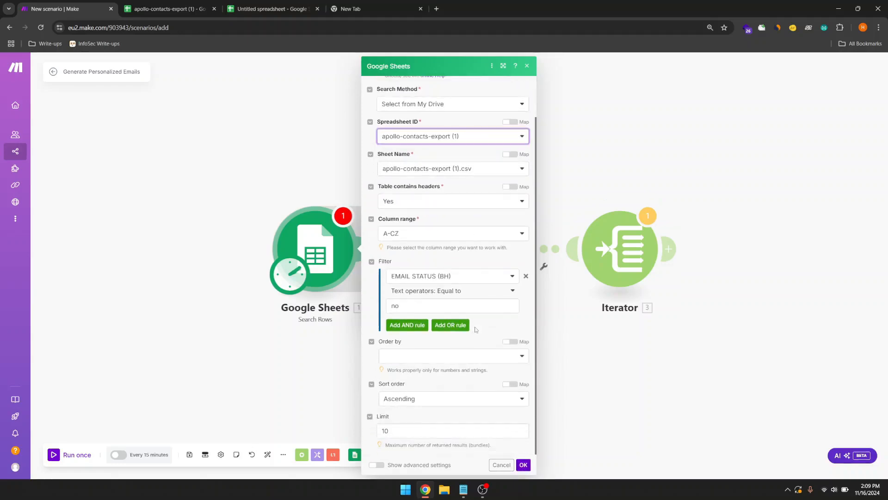
scroll(459, 230, "up", 1)
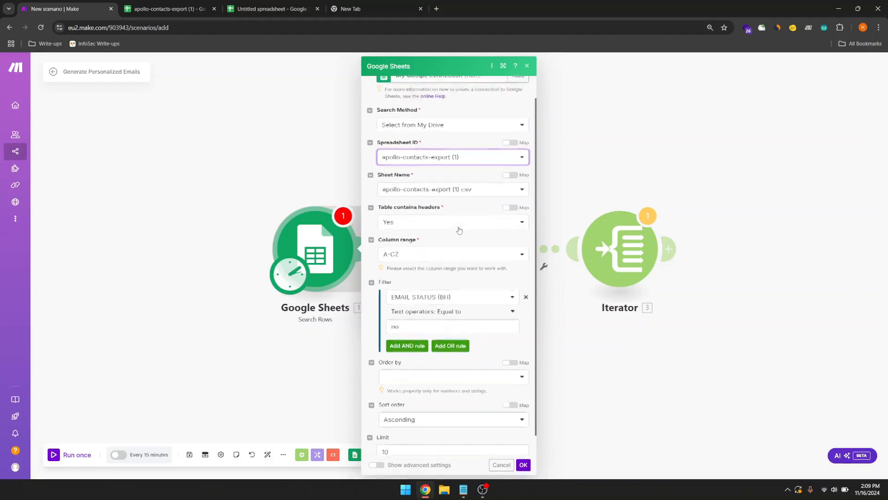
scroll(460, 230, "down", 1)
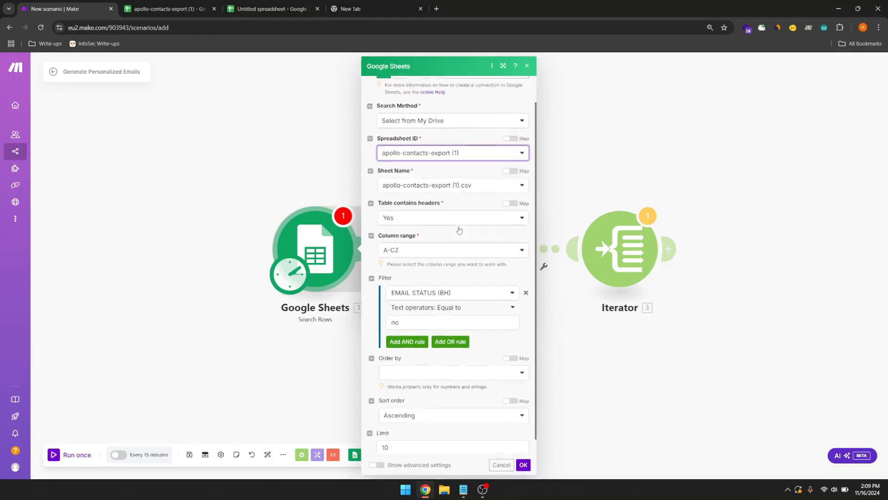
left_click(523, 466)
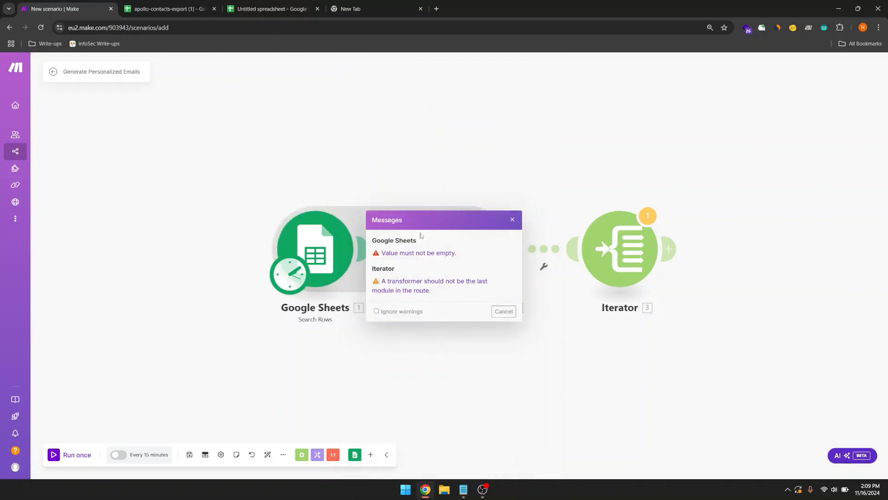
Step: Dismiss the validation messages and the Iterator's last-module warning
left_click(504, 312)
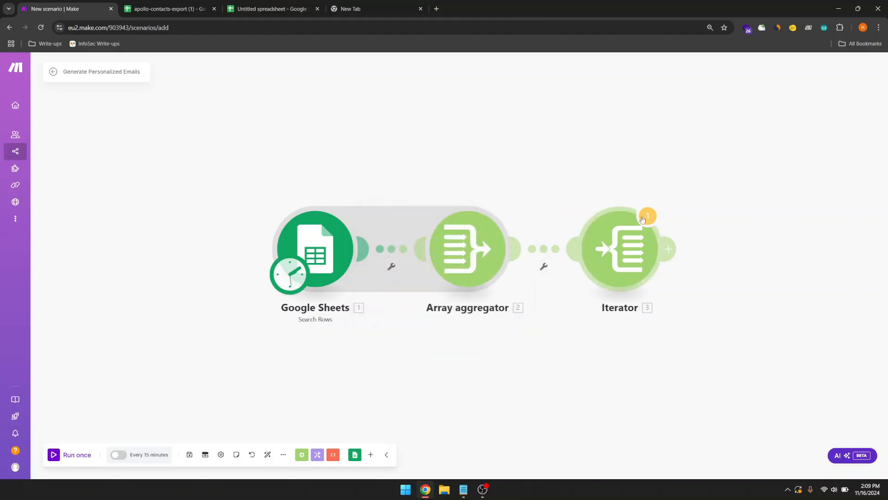
left_click(648, 218)
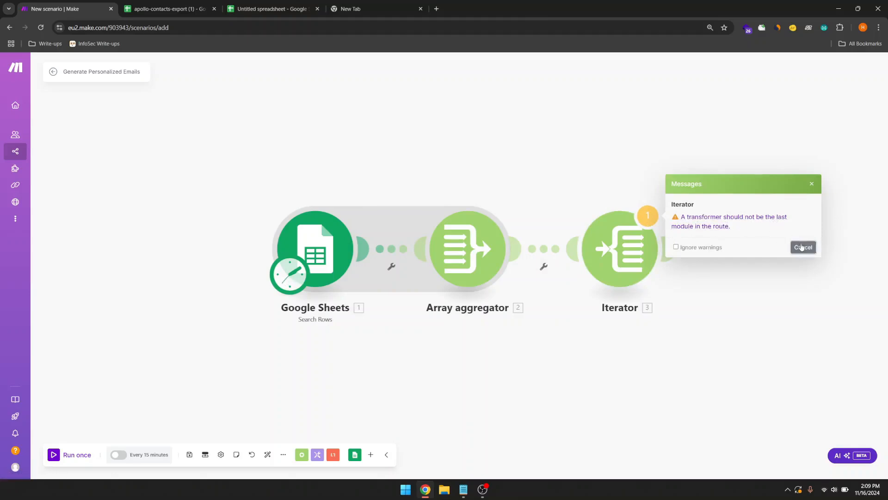
left_click(803, 247)
Step: Add a Tools 'Get multiple variables' module after the Iterator
left_click(670, 251)
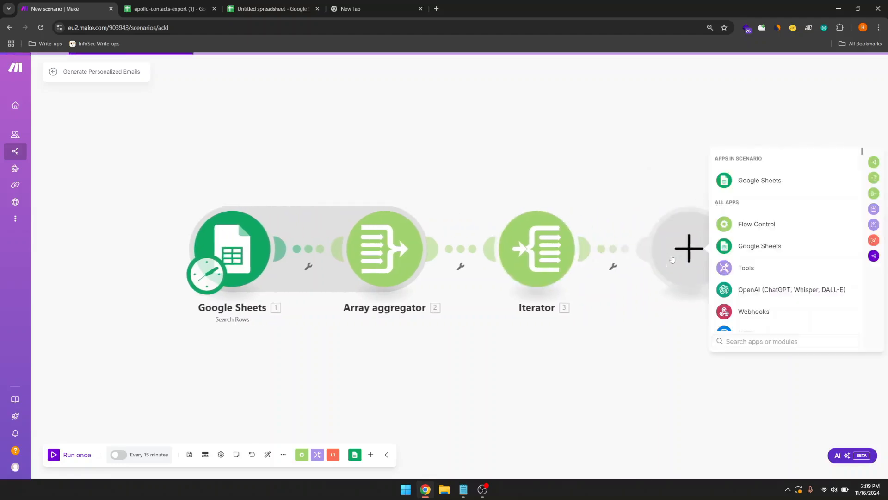
left_click(738, 269)
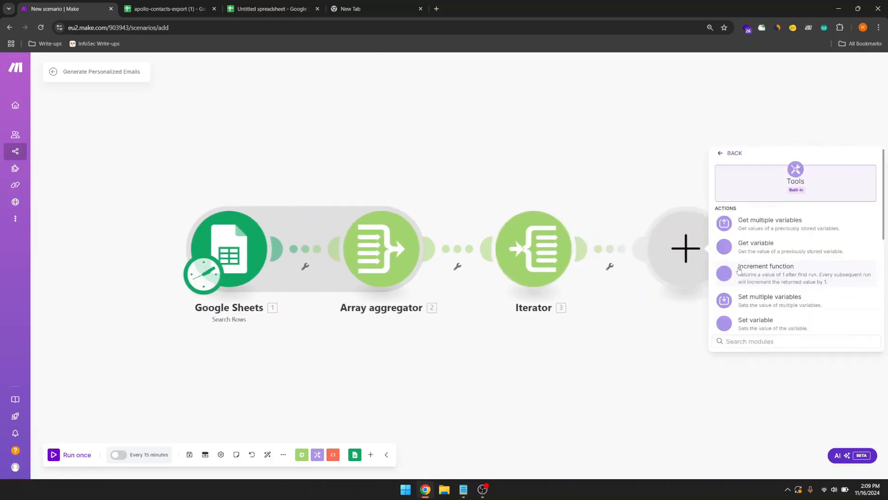
left_click(755, 231)
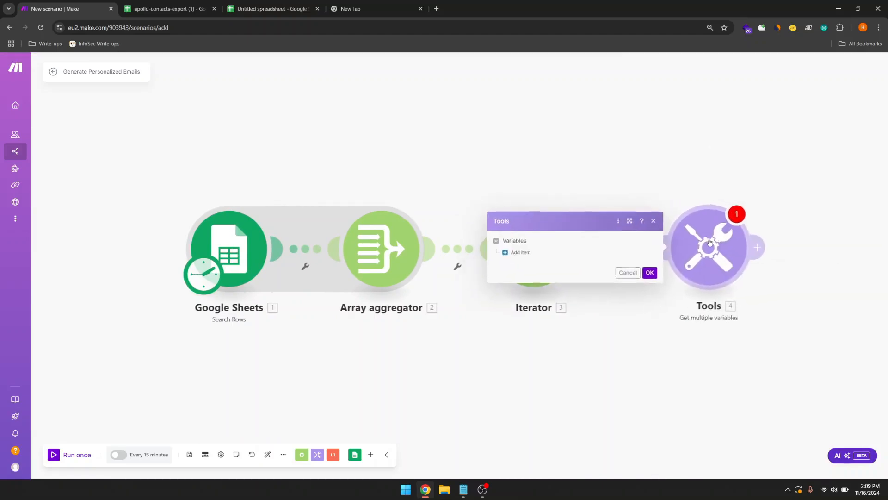
left_click_drag(589, 225, 632, 171)
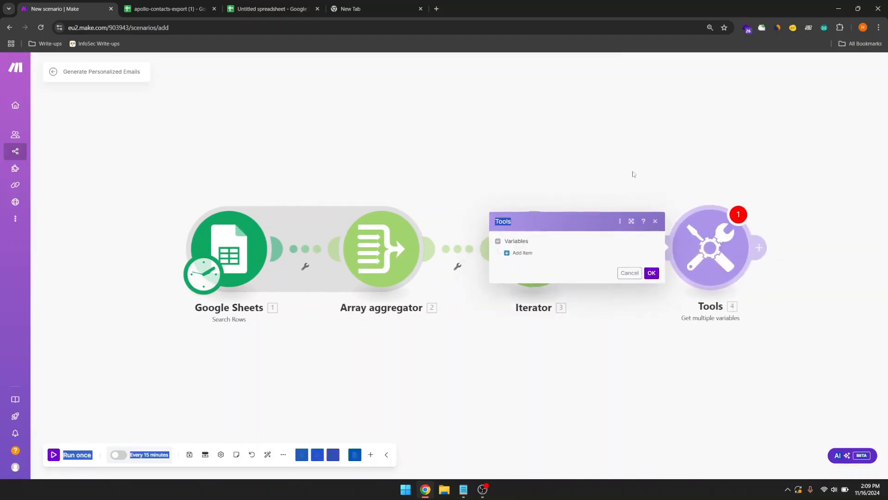
left_click(575, 229)
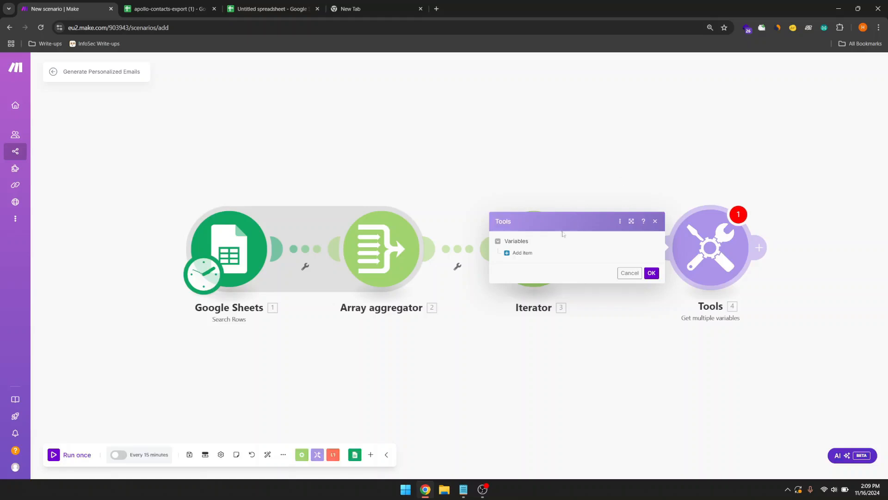
Step: Map First Name (A) and Last Name (B) into two variable entries
left_click(521, 254)
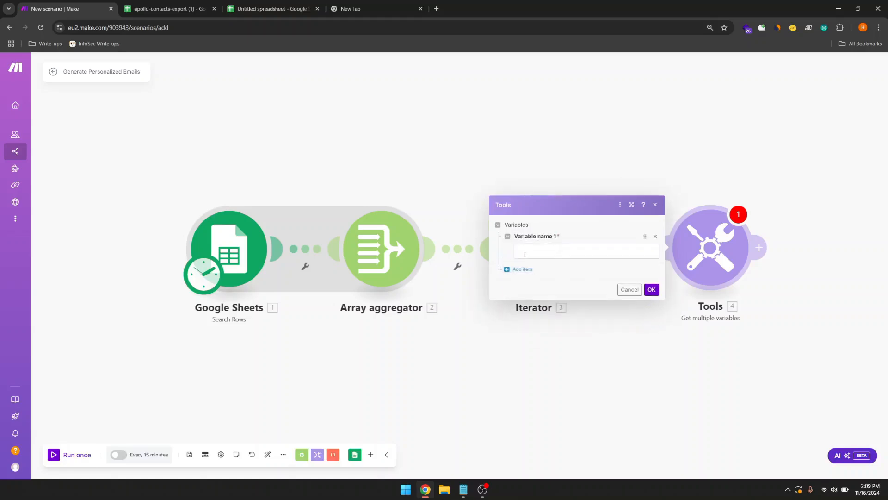
left_click(532, 254)
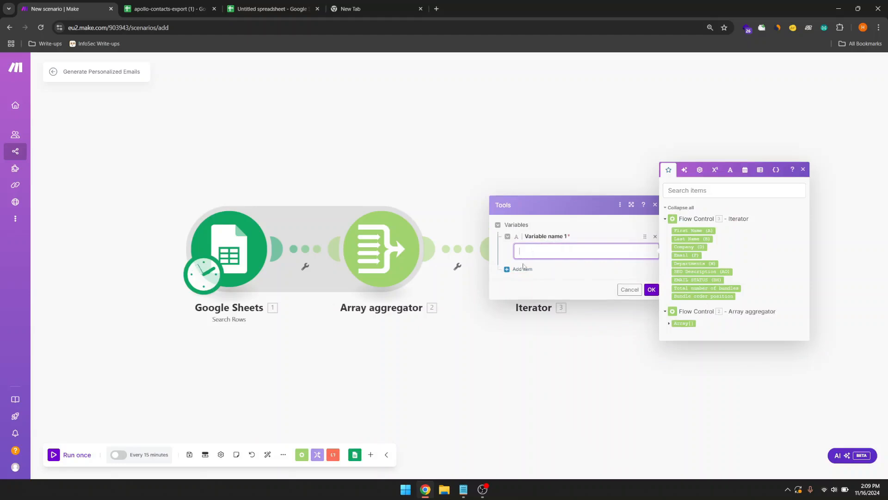
left_click(523, 269)
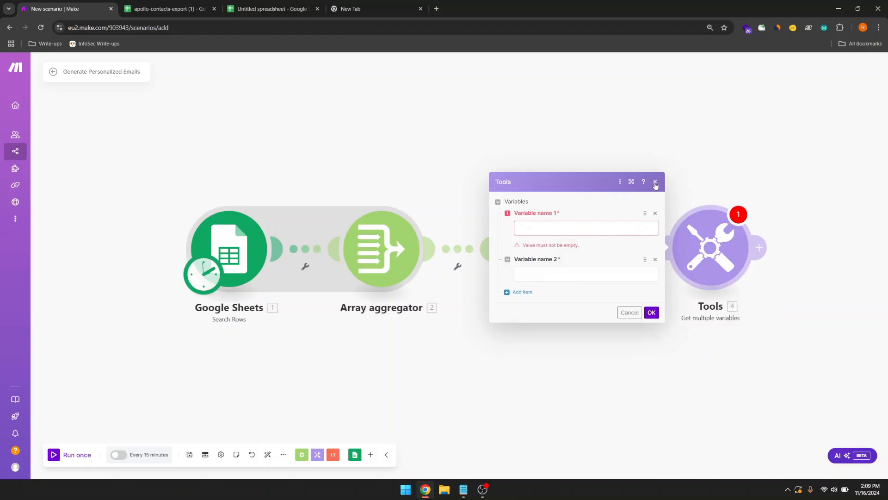
left_click(583, 234)
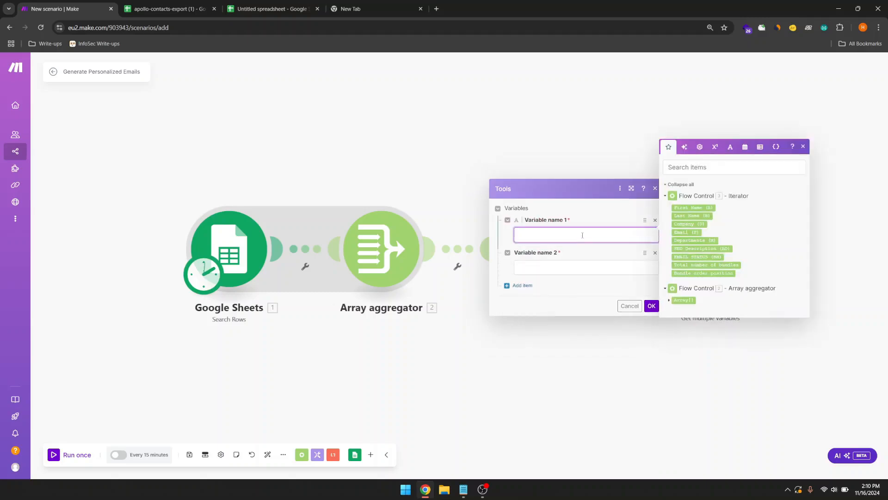
left_click(690, 207)
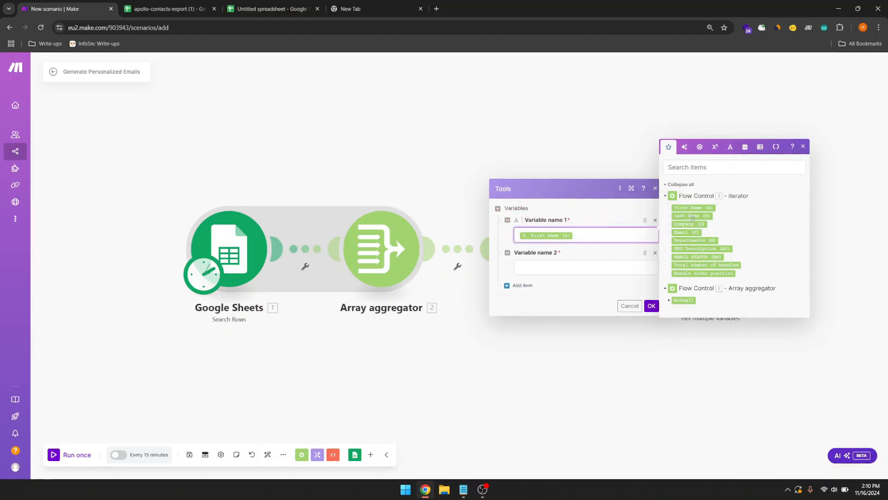
left_click(556, 266)
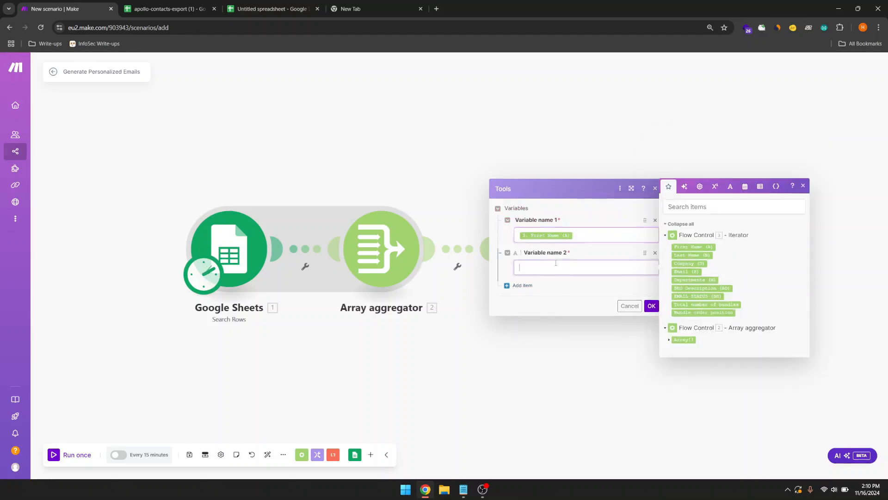
left_click(691, 255)
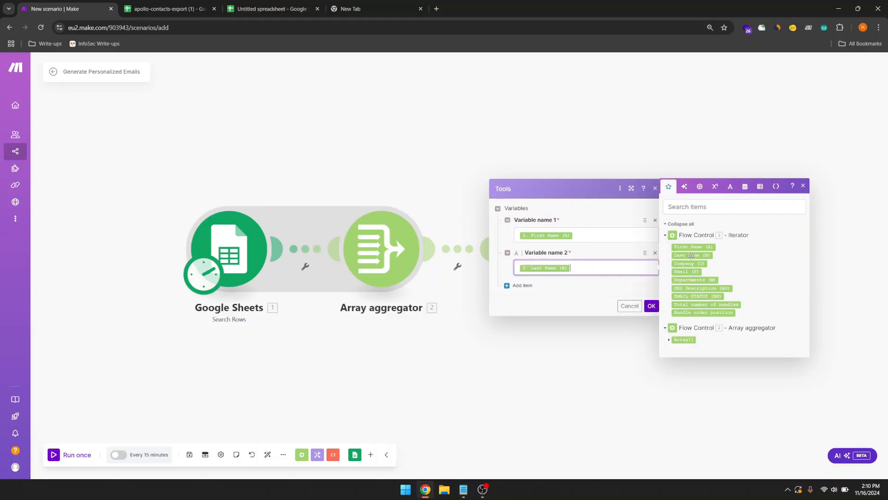
Step: Remove the empty third variable and confirm the Tools settings
left_click(522, 286)
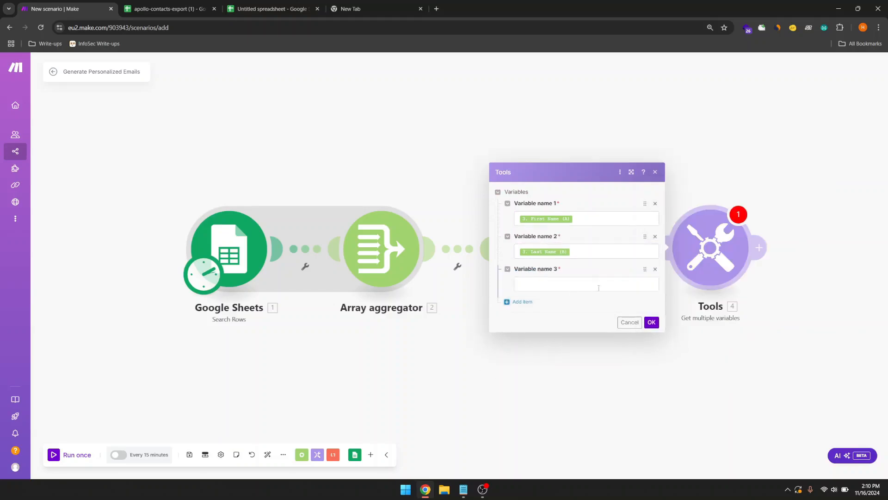
left_click(601, 287)
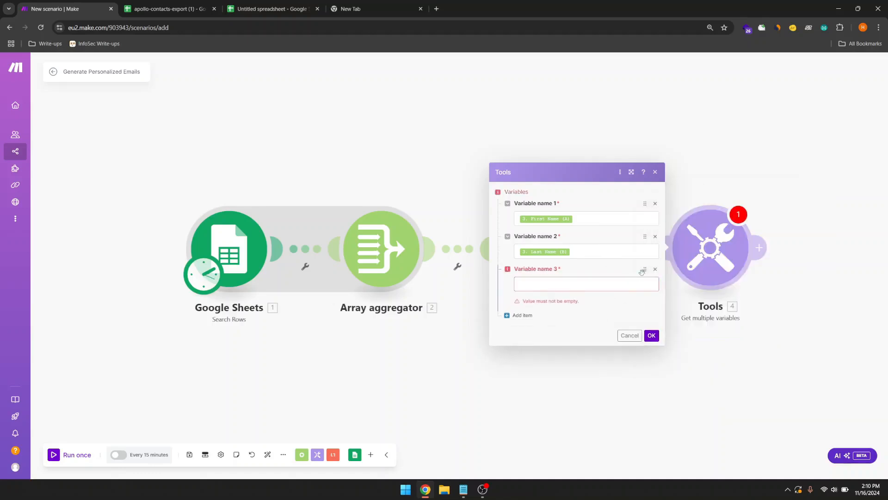
left_click(655, 268)
left_click(651, 306)
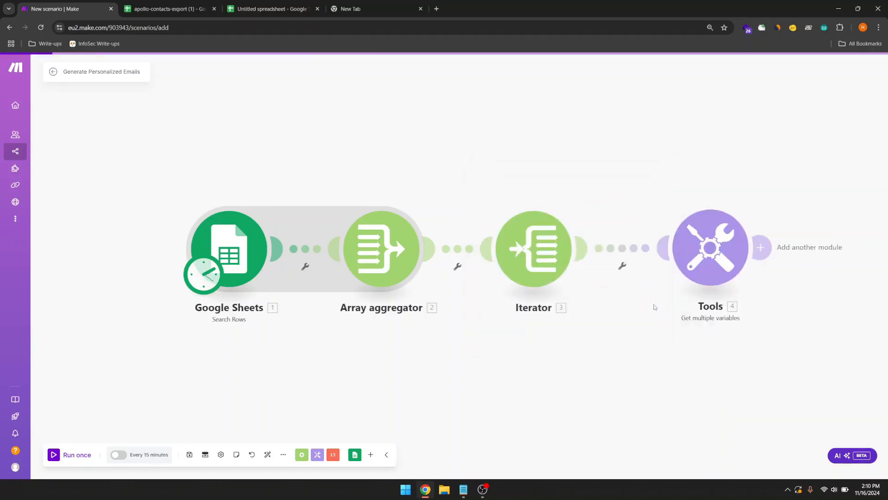
Step: Run the scenario once and reposition the Tools and Iterator modules
left_click(74, 456)
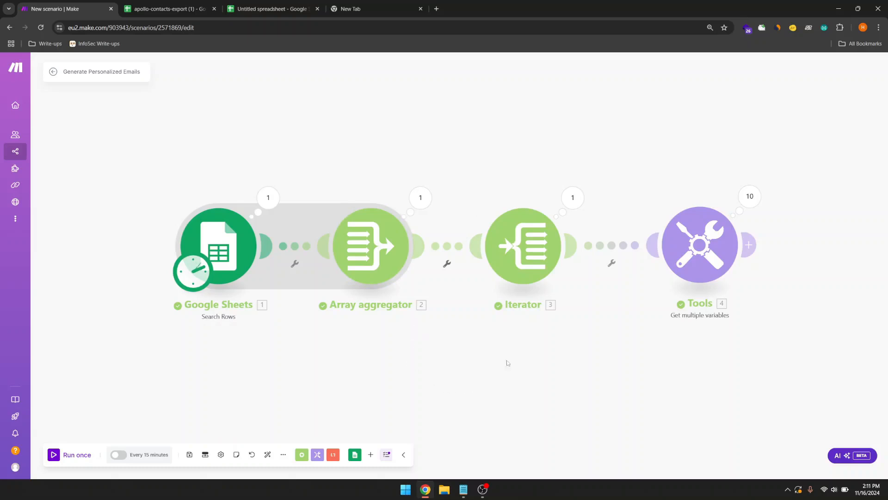
left_click_drag(651, 265, 670, 265)
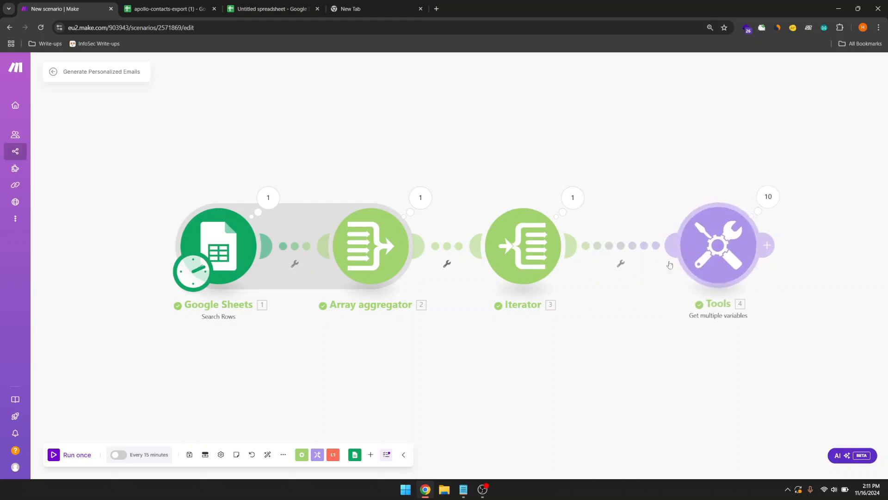
left_click_drag(554, 258, 561, 255)
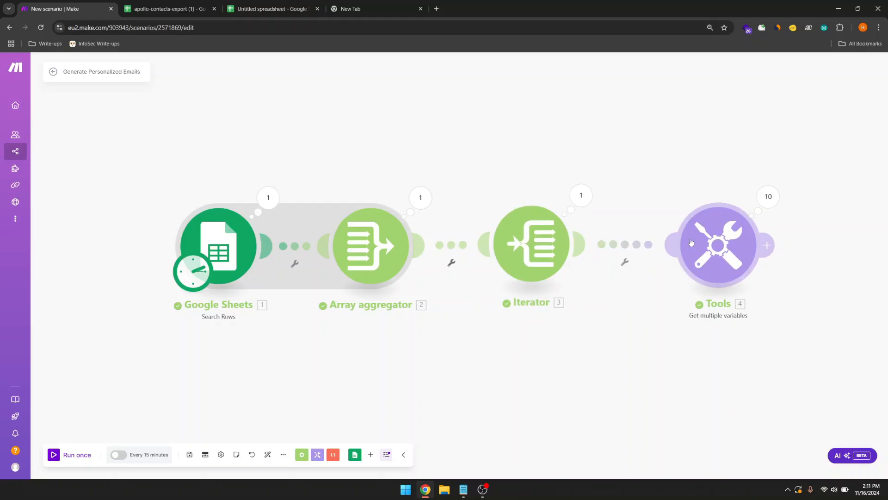
Step: Open the Tools module settings and delete its first variable
left_click_drag(691, 242, 677, 244)
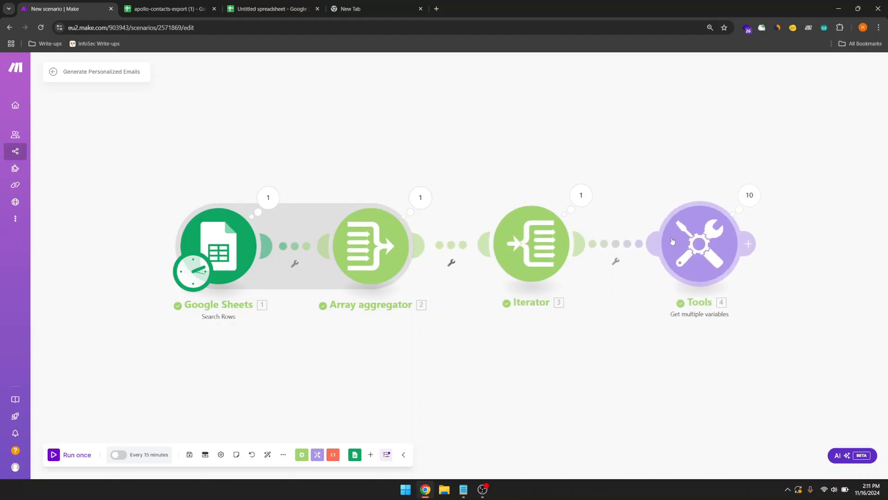
left_click(677, 244)
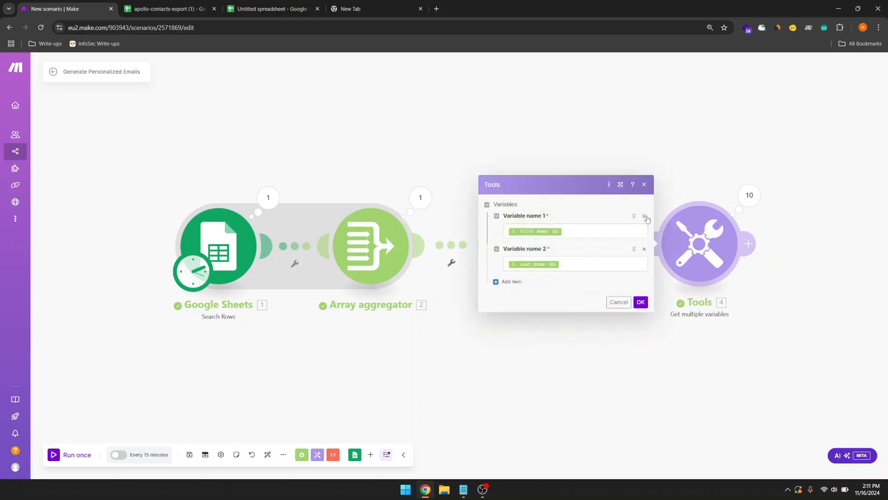
left_click(644, 216)
Step: Delete the last Tools variable, close the emptied module, and reposition the Iterator
left_click(644, 235)
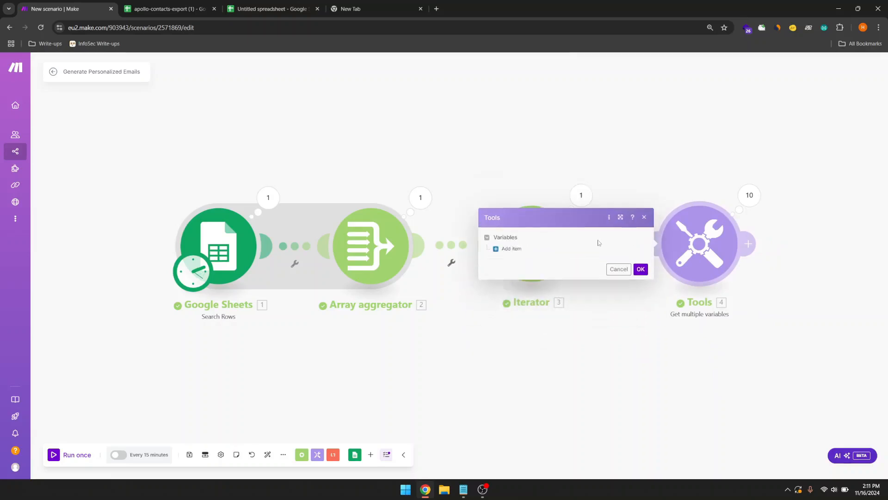
left_click(644, 221)
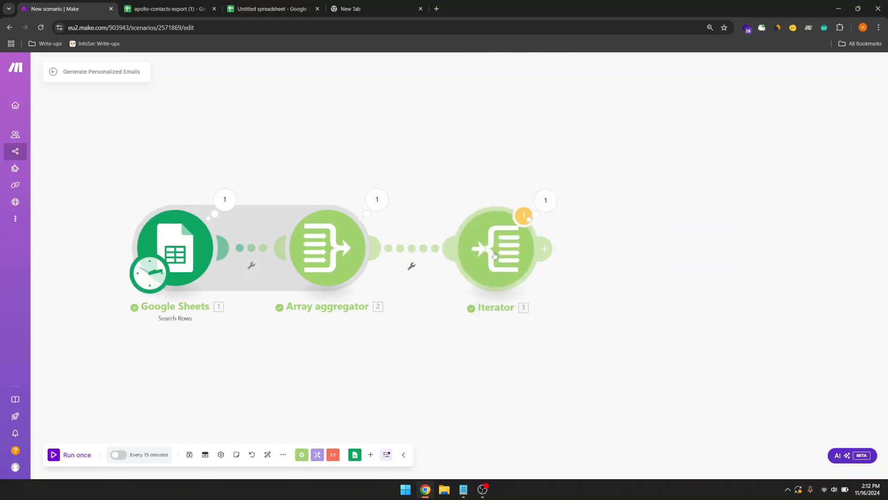
left_click_drag(585, 309, 496, 299)
left_click_drag(424, 262, 484, 261)
left_click_drag(603, 300, 474, 306)
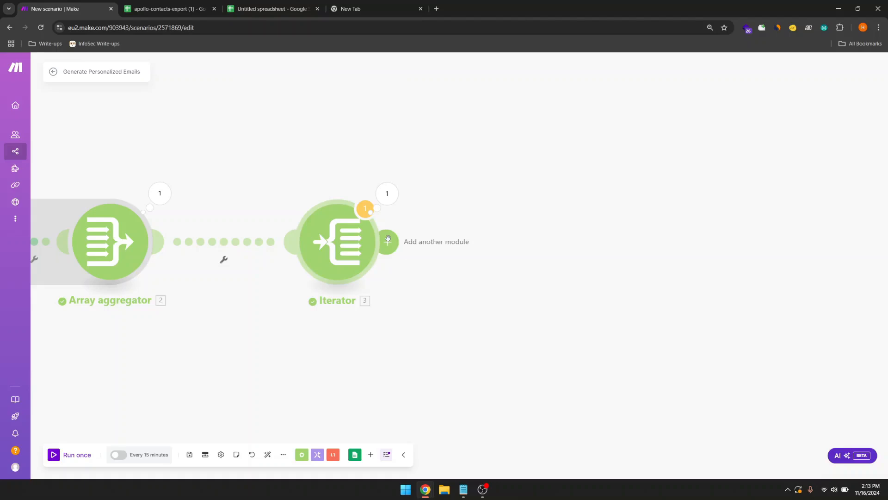
Step: Start a new module after the Iterator and search the apps for 'gem'
left_click(389, 241)
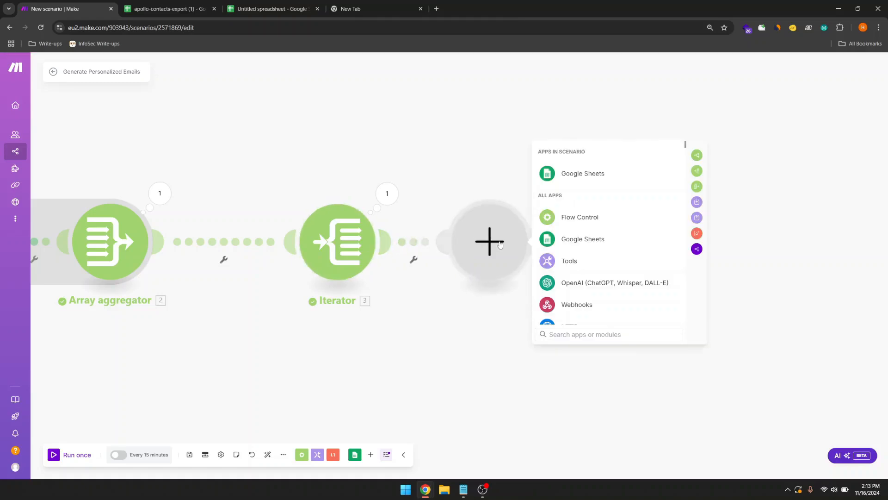
type("gem")
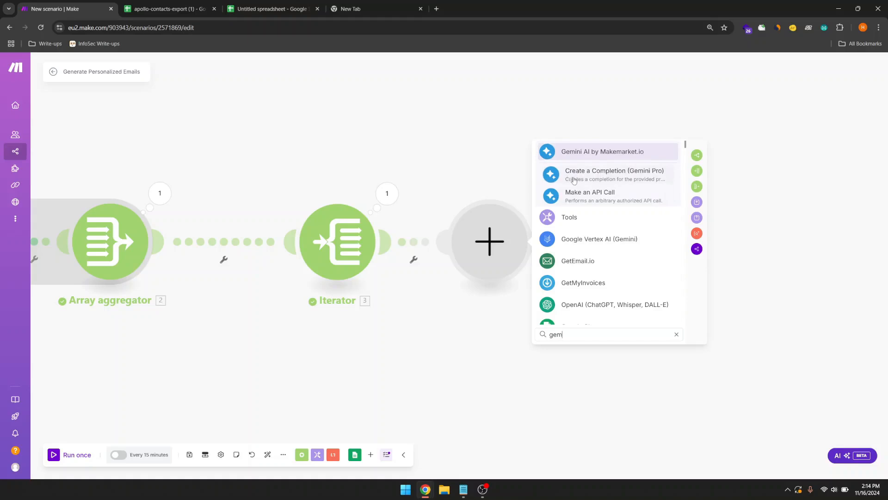
Step: Add Gemini AI's Create a Completion (Gemini Pro) module and reposition the canvas
left_click(574, 180)
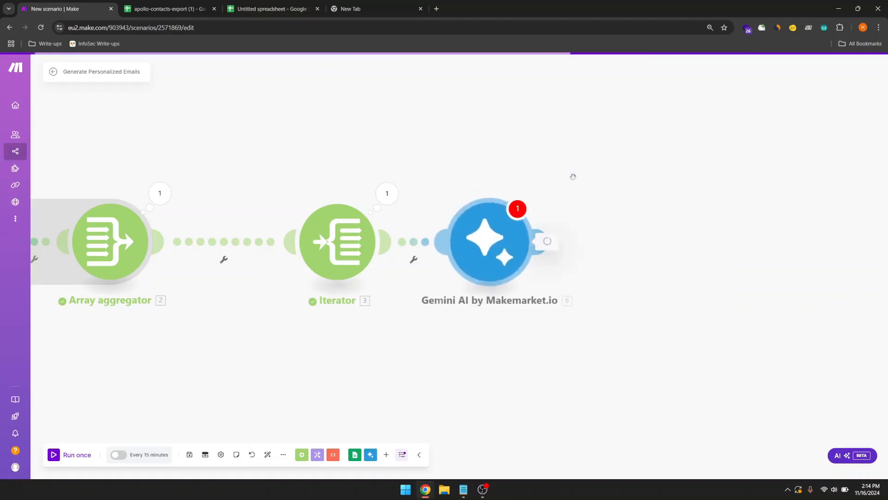
left_click_drag(494, 248, 553, 247)
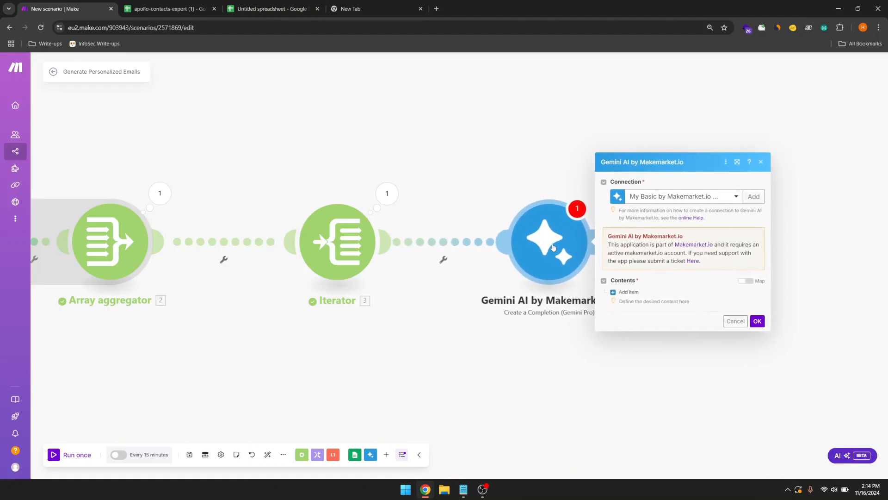
left_click_drag(485, 195, 421, 193)
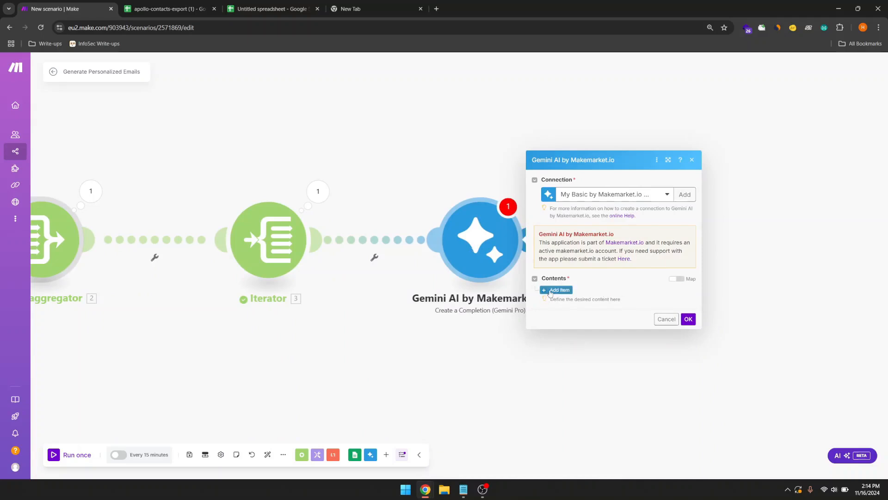
Step: Add a Contents item with one empty Text part, then bring Notepad's saved prompts forward
left_click(548, 291)
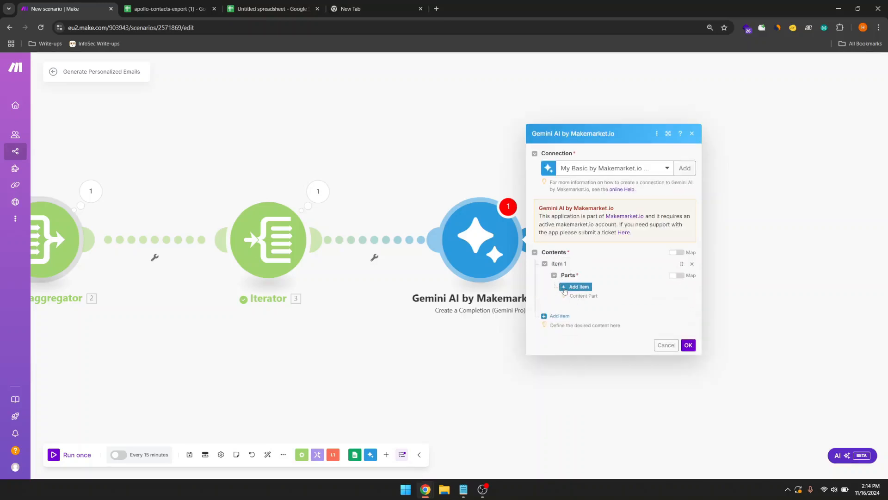
left_click(573, 288)
left_click(612, 289)
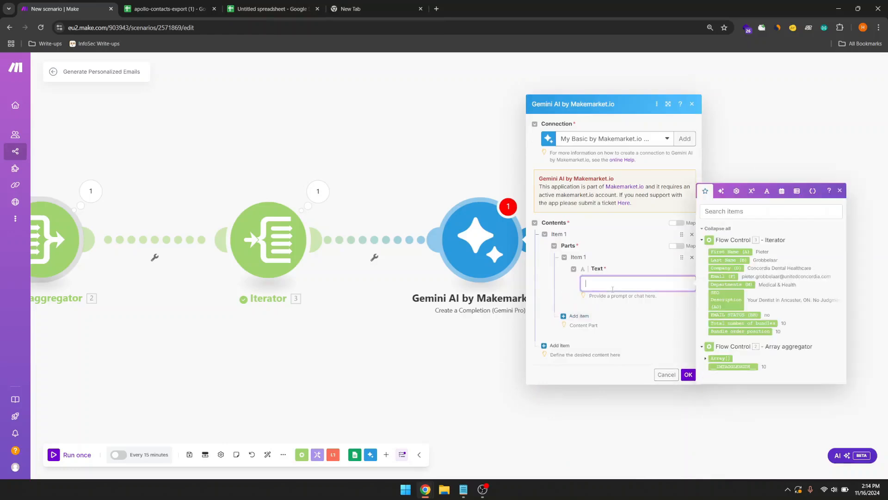
mouse_move(591, 299)
left_mouse_down()
mouse_move(633, 296)
mouse_move(602, 296)
left_mouse_up()
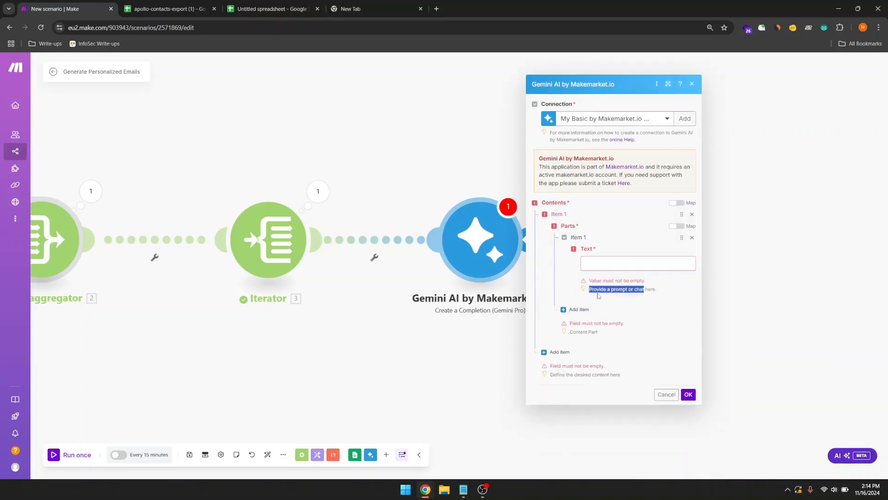
left_click(644, 289)
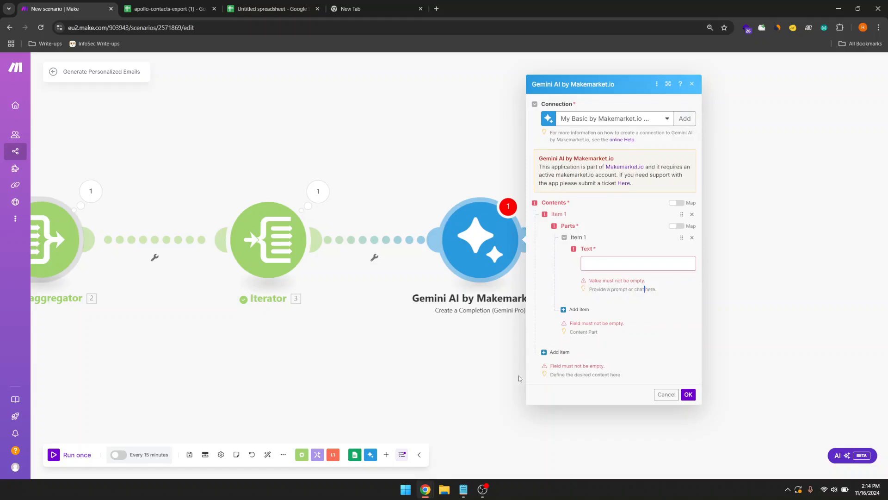
mouse_move(467, 488)
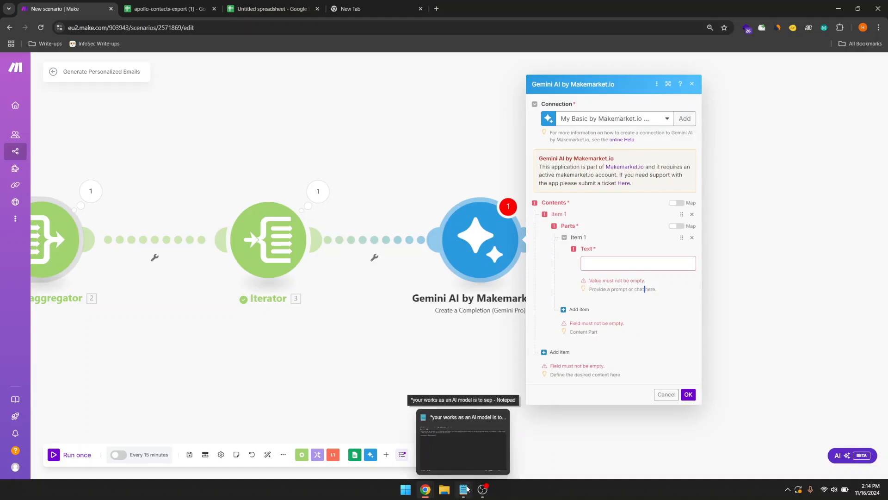
left_click(467, 488)
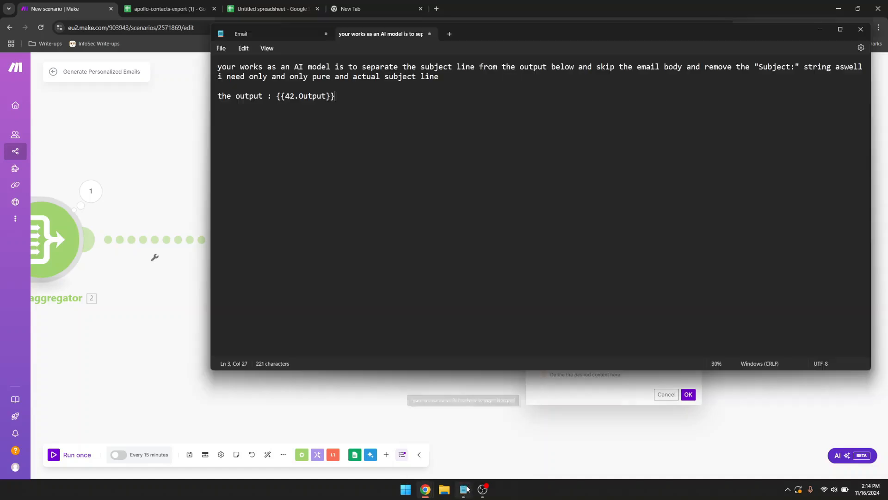
Step: Copy the full Email prompt from Notepad and reopen the Gemini module in Make
left_click(277, 38)
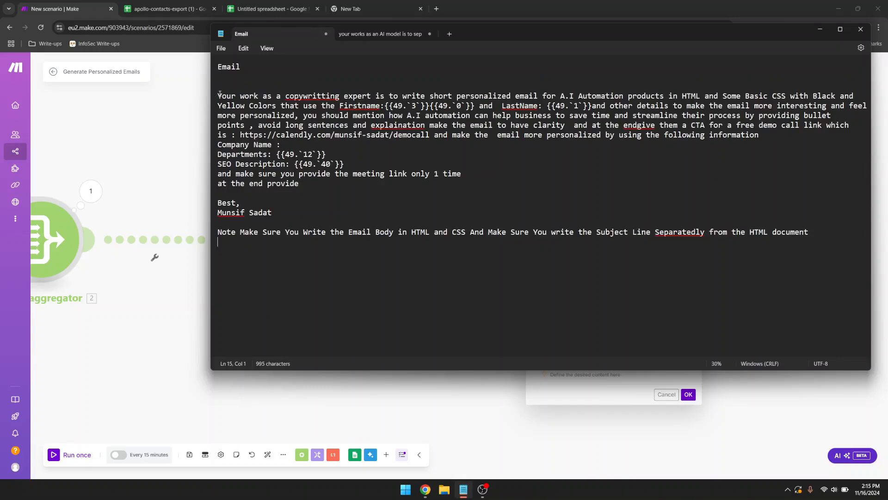
left_click_drag(219, 96, 451, 312)
left_click(450, 311)
left_click_drag(219, 95, 810, 252)
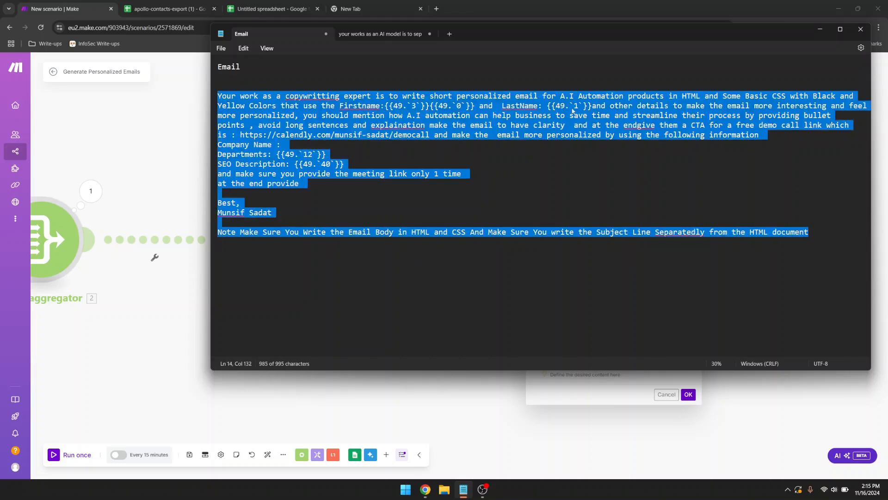
right_click(573, 110)
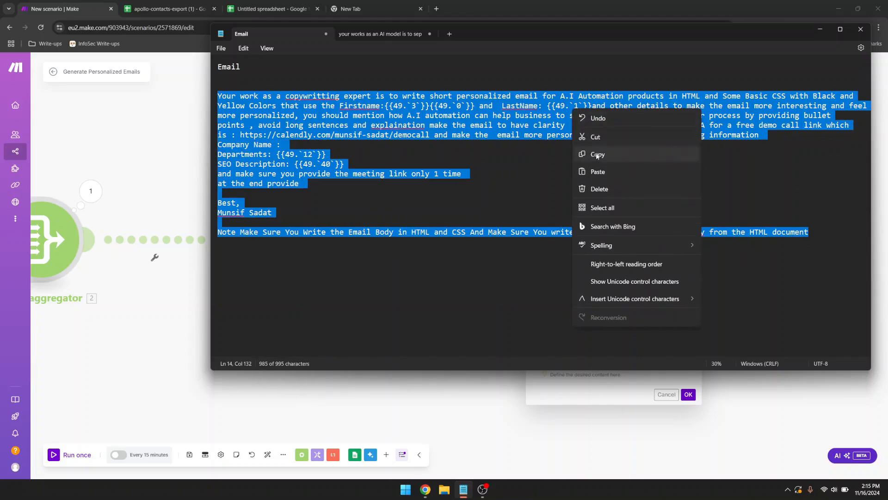
left_click(594, 155)
left_click(470, 389)
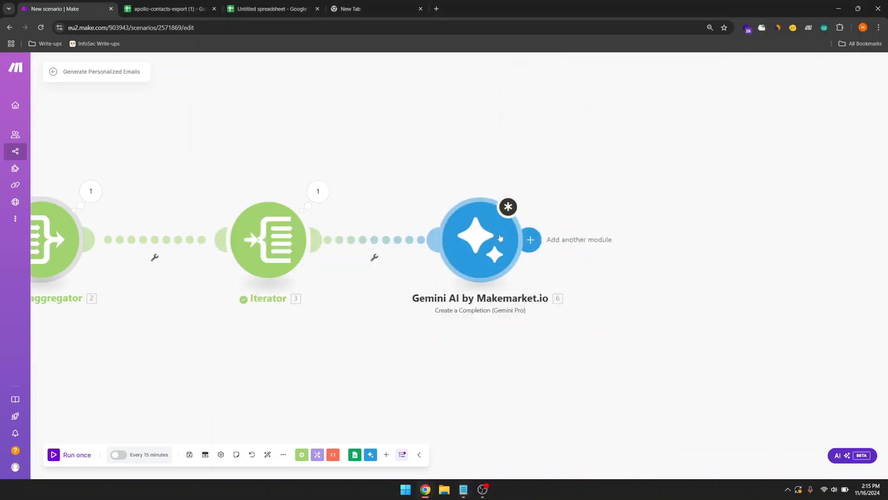
left_click(521, 245)
Step: Paste the personalised email instructions into the Gemini prompt's Contents > Parts > Text field
left_click(609, 263)
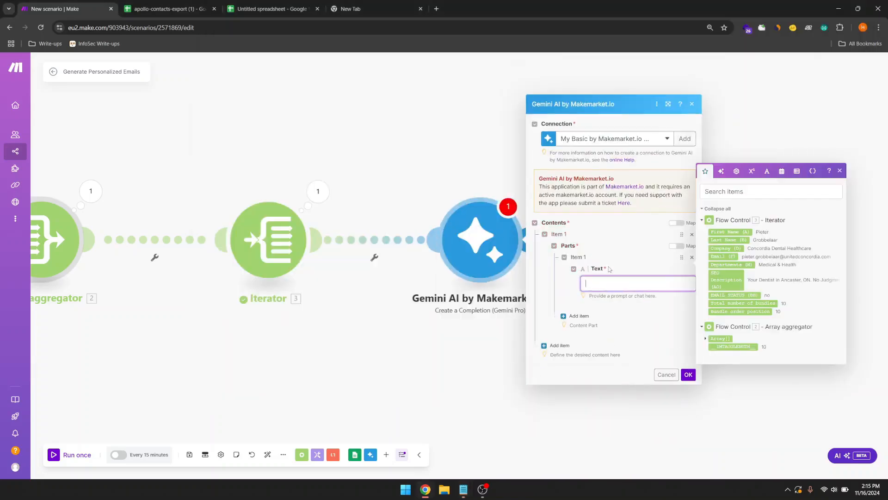
key("ctrl+v")
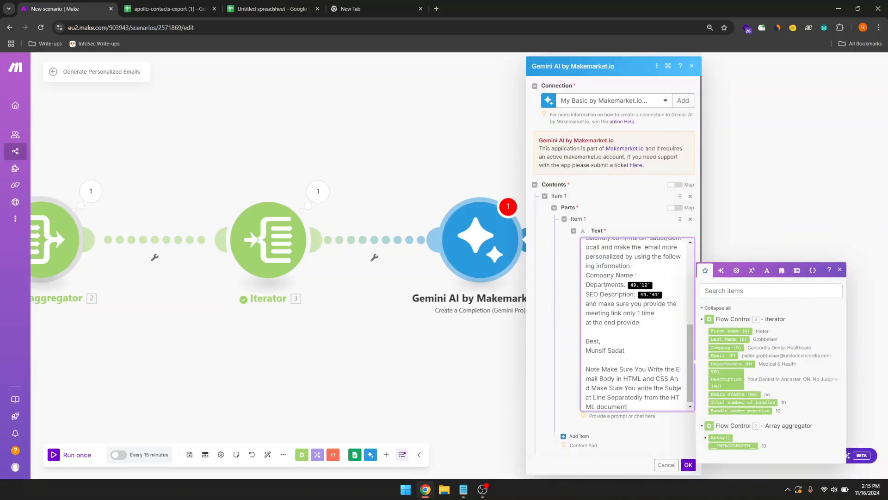
scroll(632, 287, "up", 10)
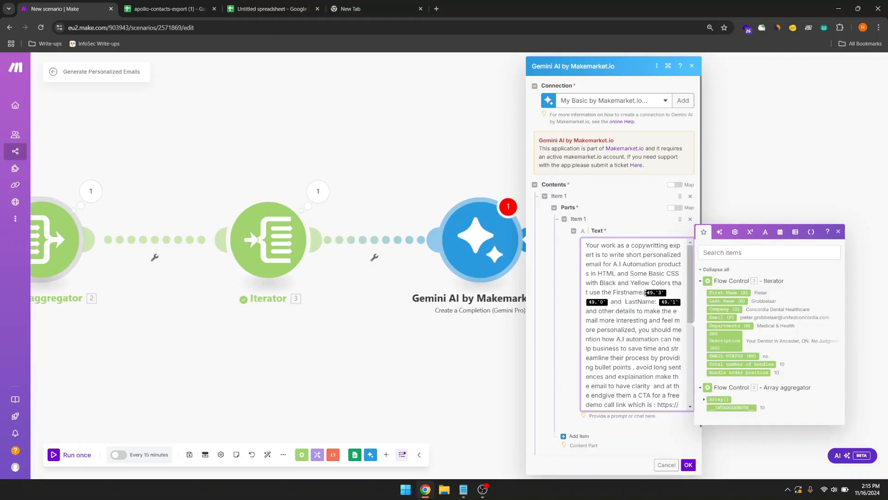
Step: Replace the outdated 49.`3` and 49.`1` tags with the Iterator's First Name and Last Name
left_click(668, 293)
key("BackSpace")
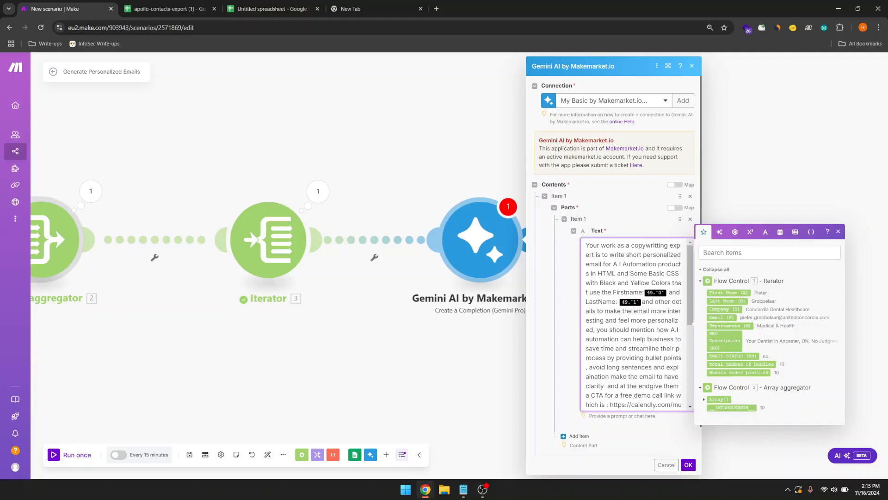
left_click(725, 293)
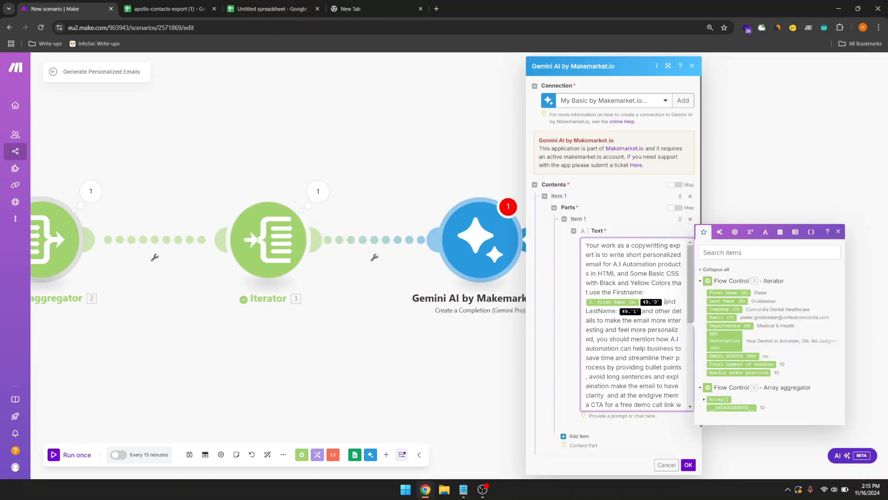
key("BackSpace")
key("BackSpace")
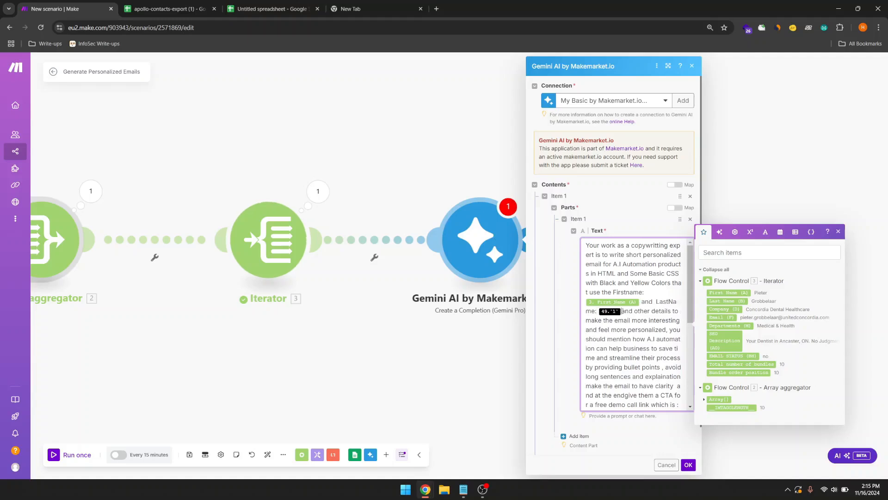
key("BackSpace")
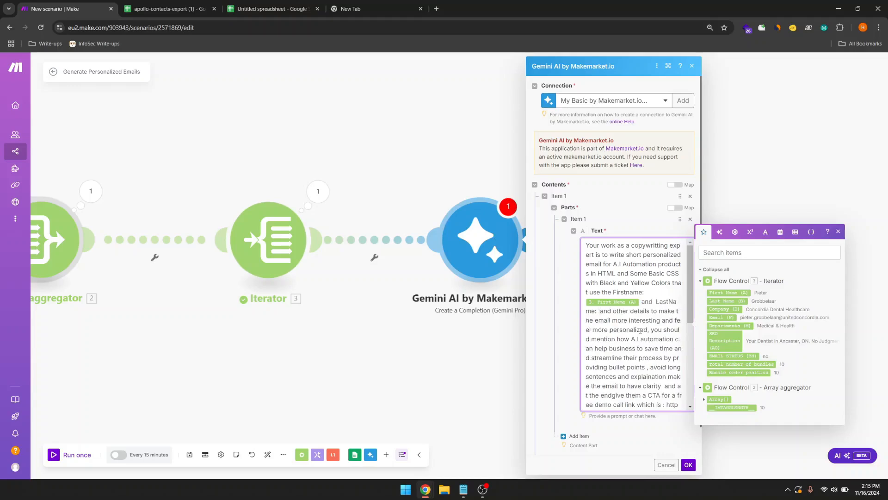
left_click(714, 303)
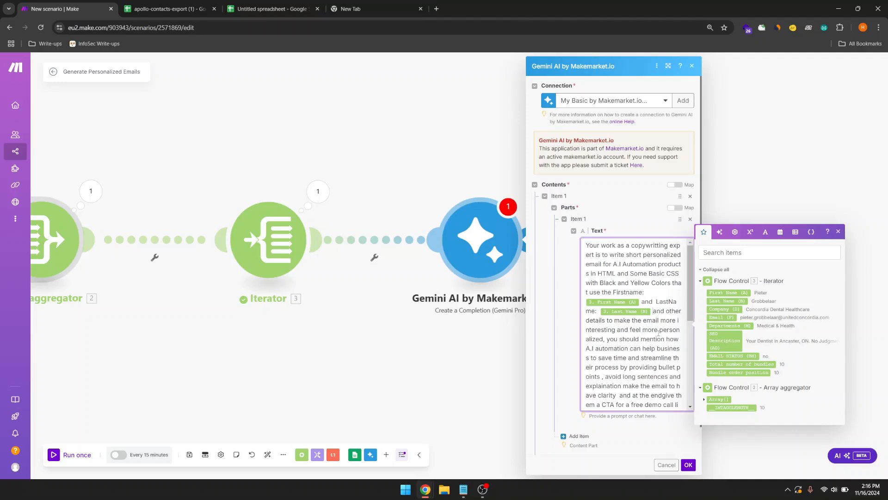
Step: Swap the 49.`12` and 49.`40` placeholders for the Iterator's Departments and SEO Description fields
scroll(658, 333, "down", 3)
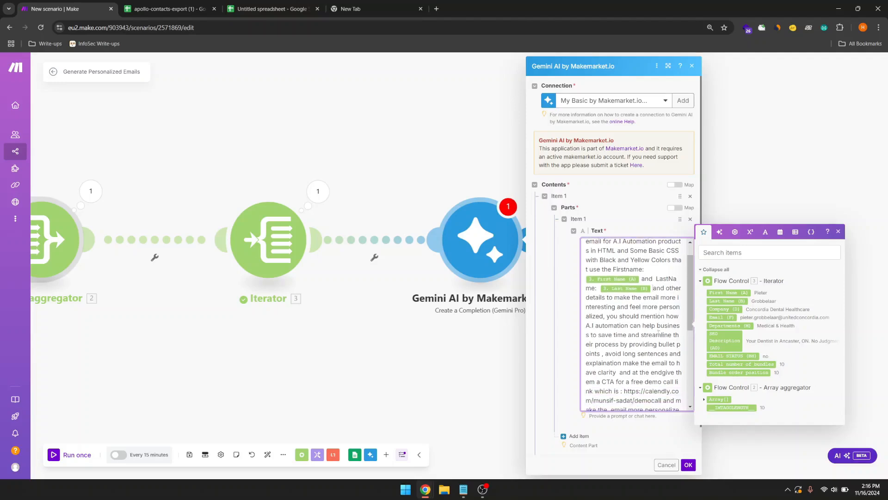
scroll(659, 333, "down", 5)
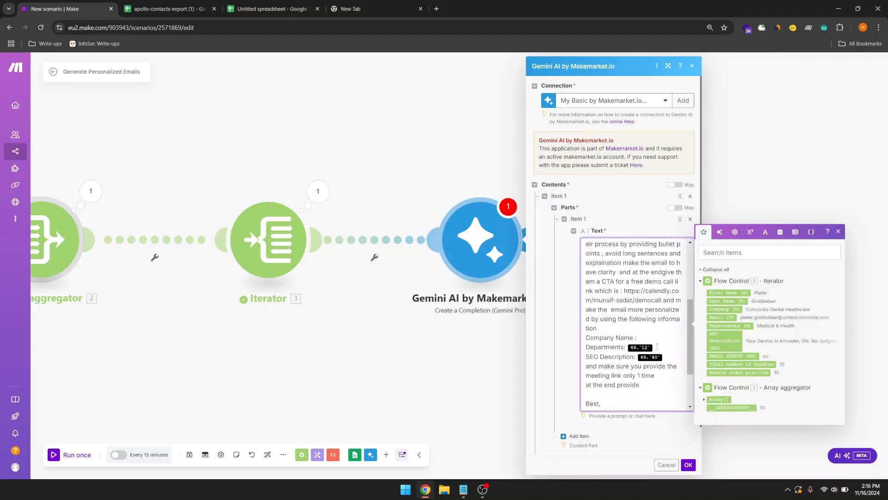
key("BackSpace")
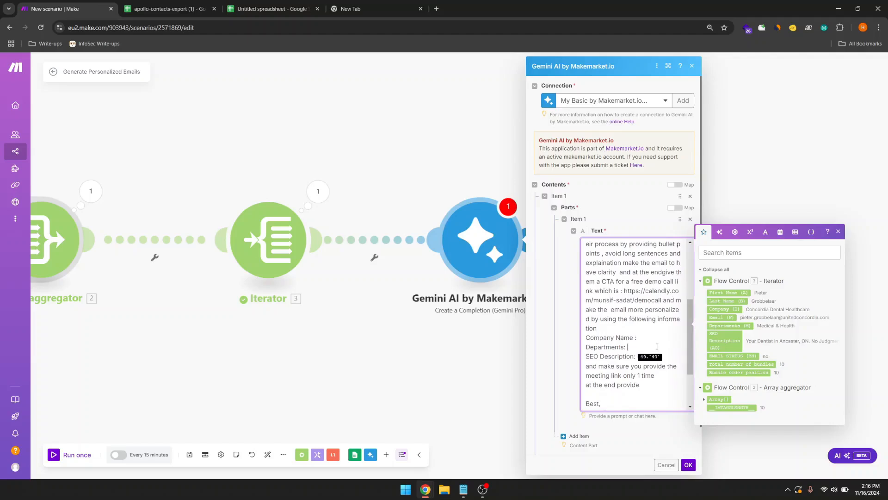
left_click(725, 326)
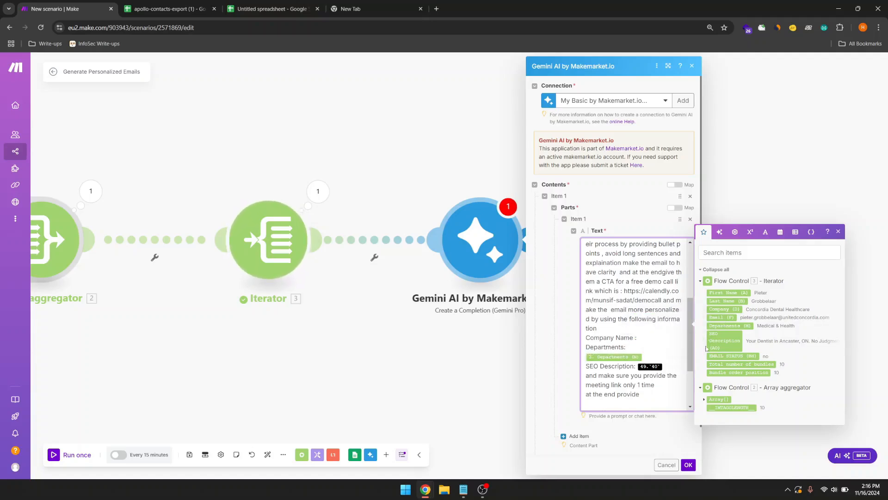
key("BackSpace")
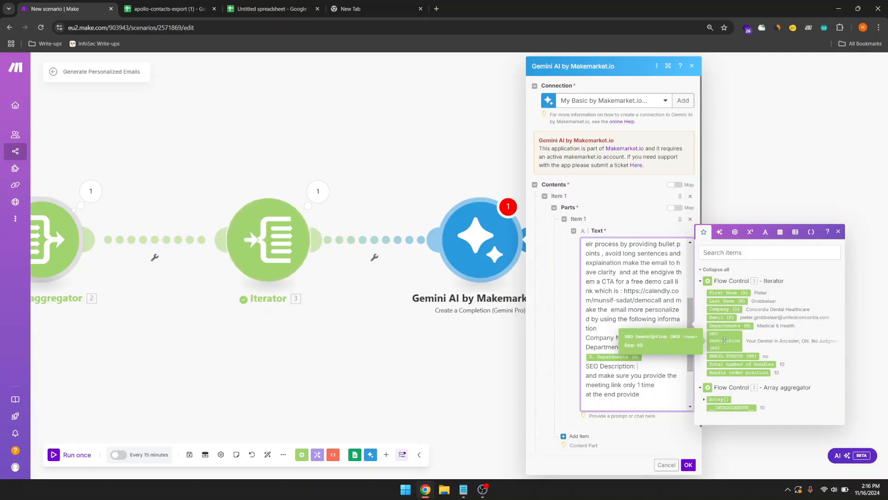
left_click(725, 341)
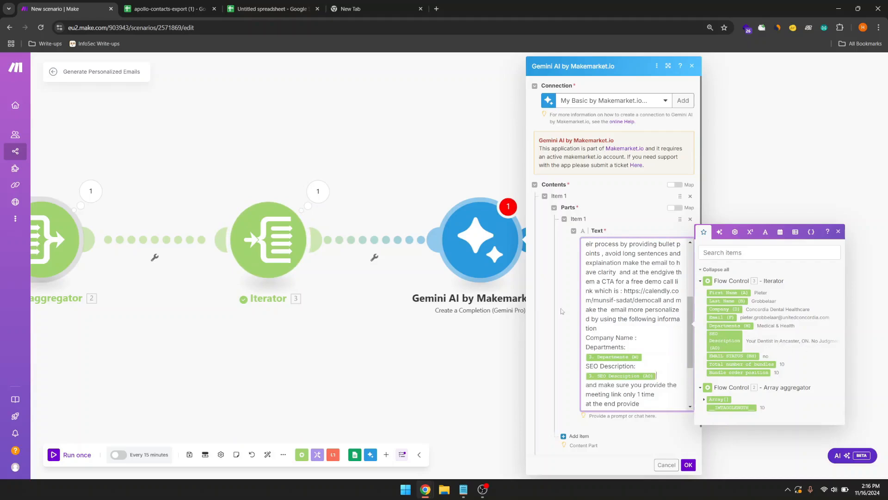
Step: Look over the finished prompt and save the Gemini module's settings with OK
scroll(577, 331, "down", 1)
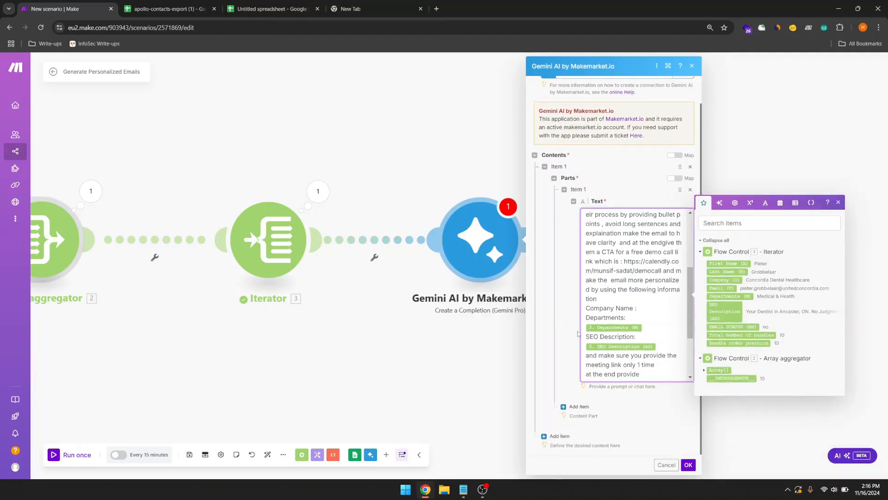
scroll(632, 299, "down", 3)
scroll(632, 299, "up", 1)
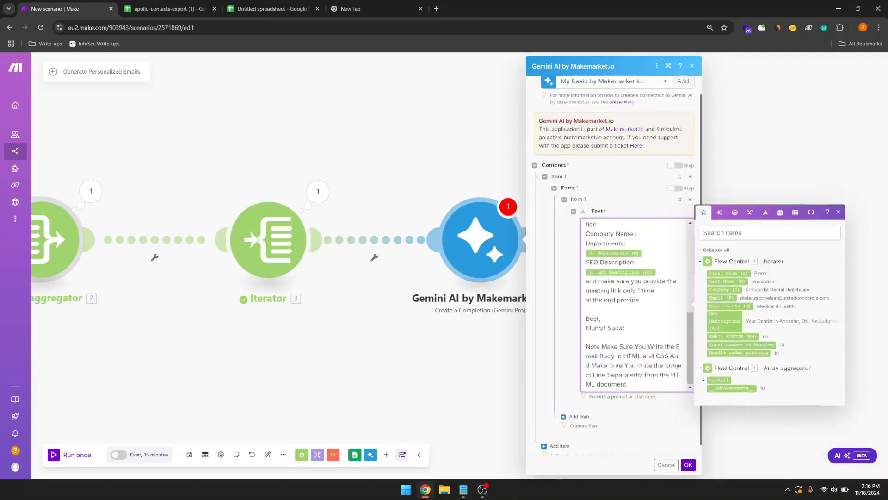
scroll(632, 299, "up", 3)
scroll(632, 300, "up", 2)
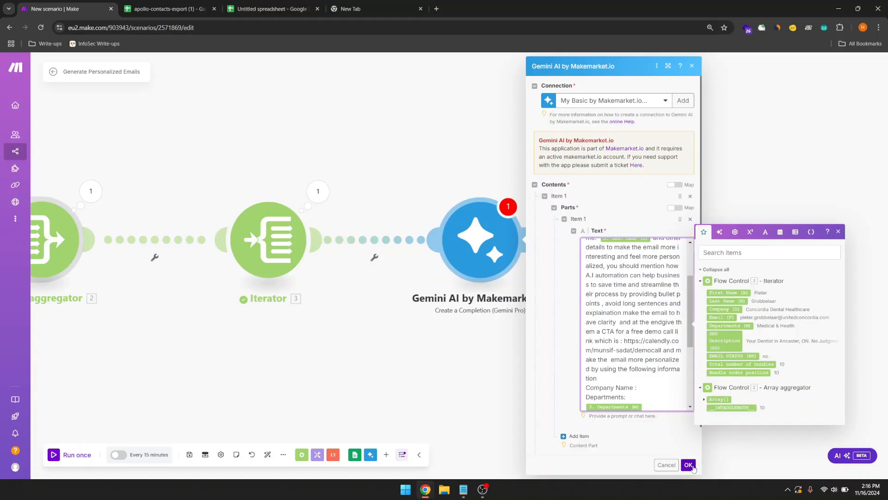
scroll(648, 370, "down", 3)
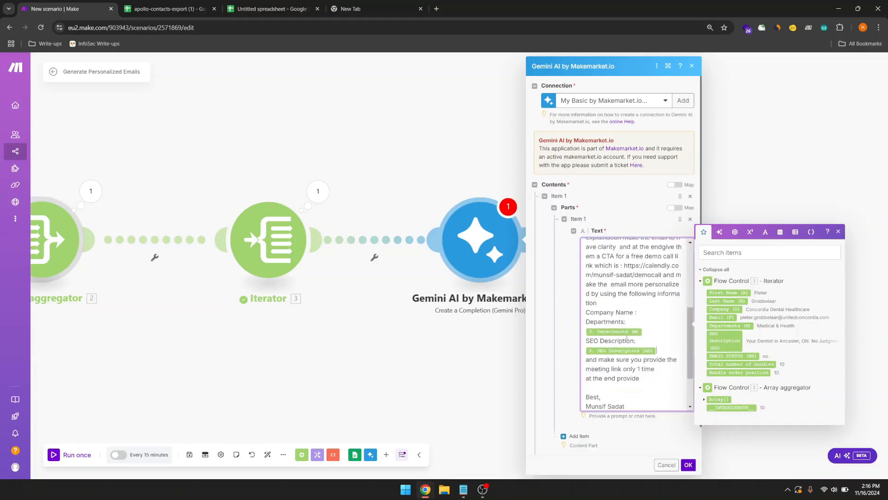
left_click(688, 465)
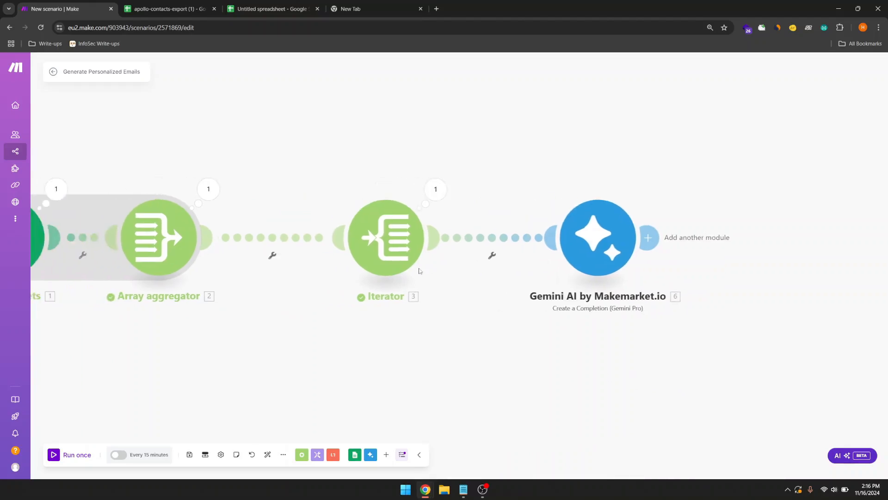
Step: Drag the Iterator and Gemini modules left and add an empty module slot after Gemini
left_click_drag(406, 261, 316, 261)
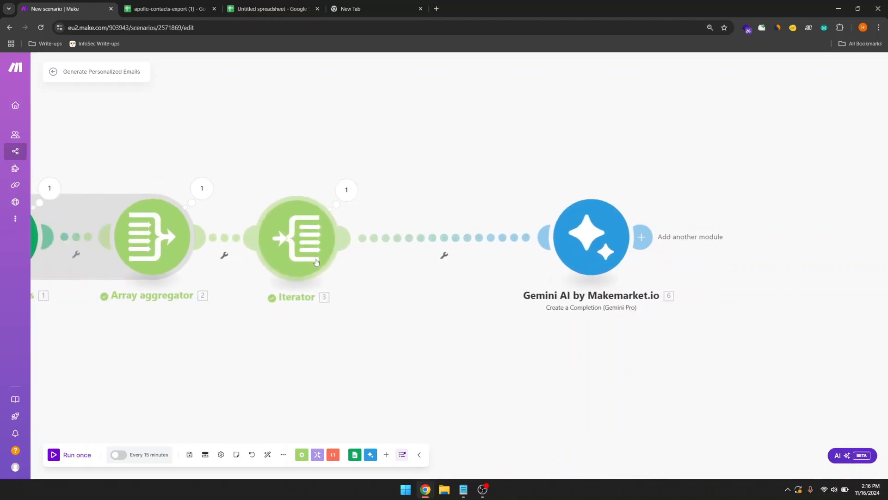
left_click_drag(586, 231, 448, 231)
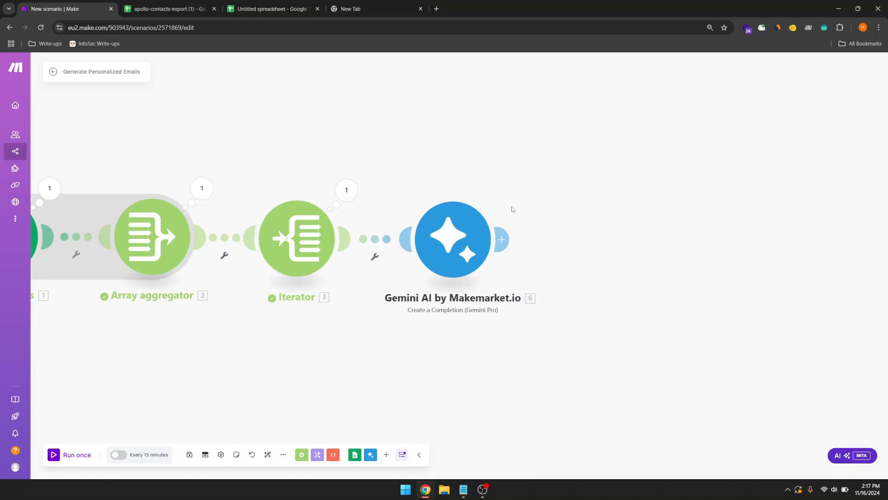
left_click_drag(458, 357, 438, 359)
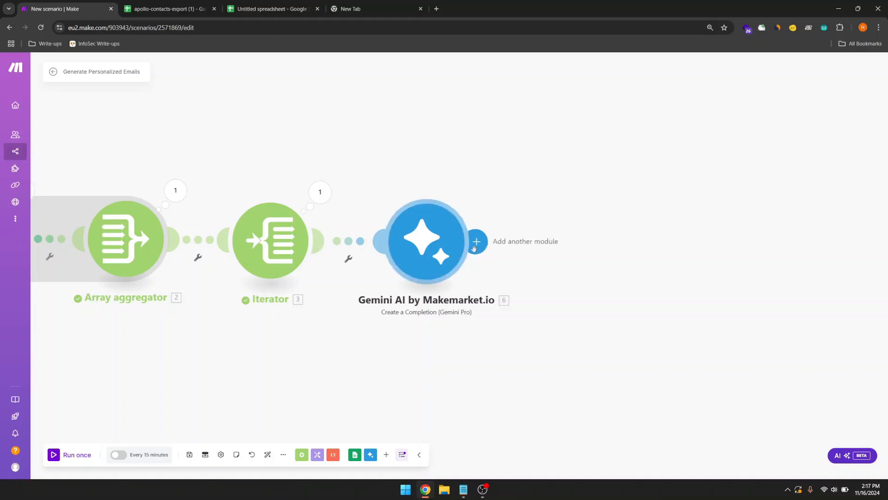
left_click(476, 242)
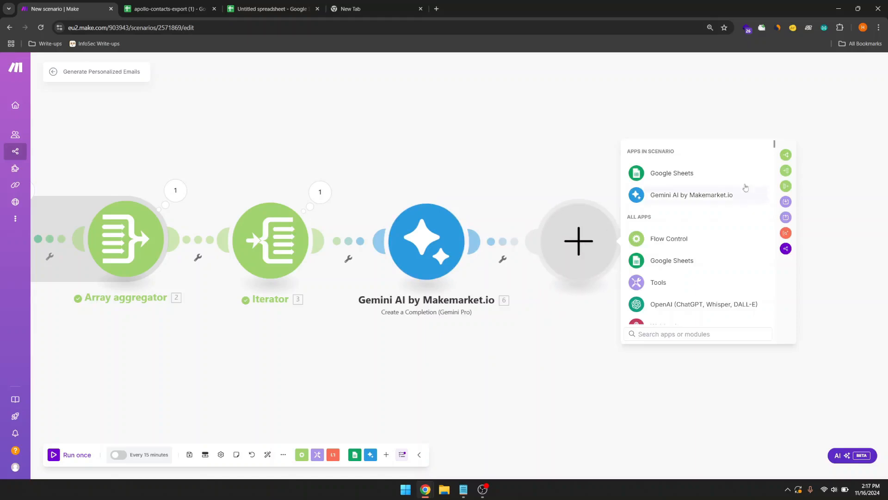
Step: Add a Router after Gemini with a Gemini Pro Create a Completion module on its first route
left_click(787, 156)
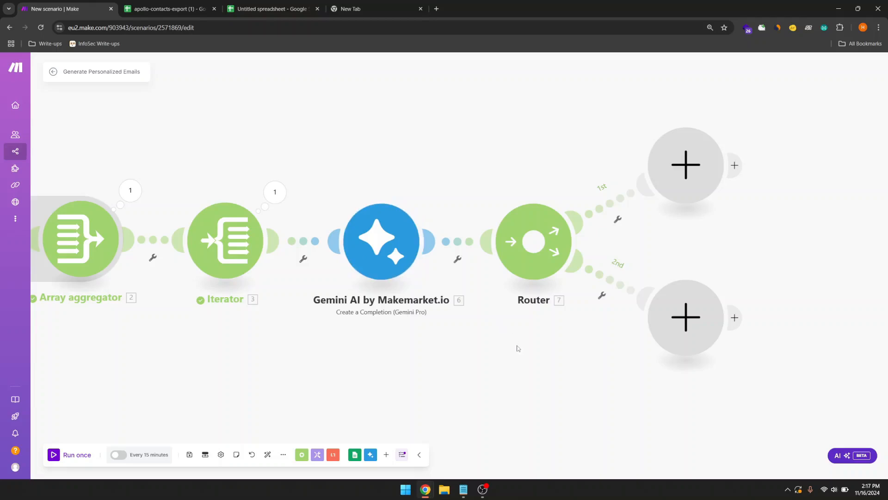
left_click_drag(491, 350, 446, 350)
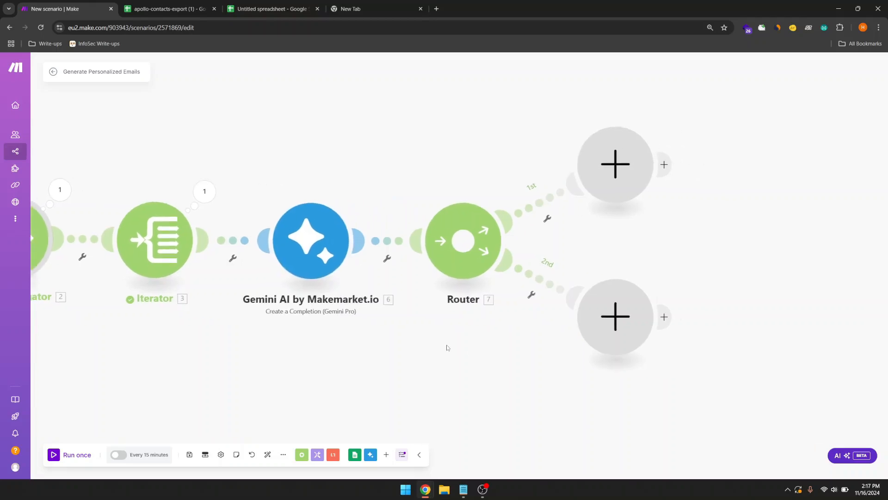
left_click(612, 184)
type("gem")
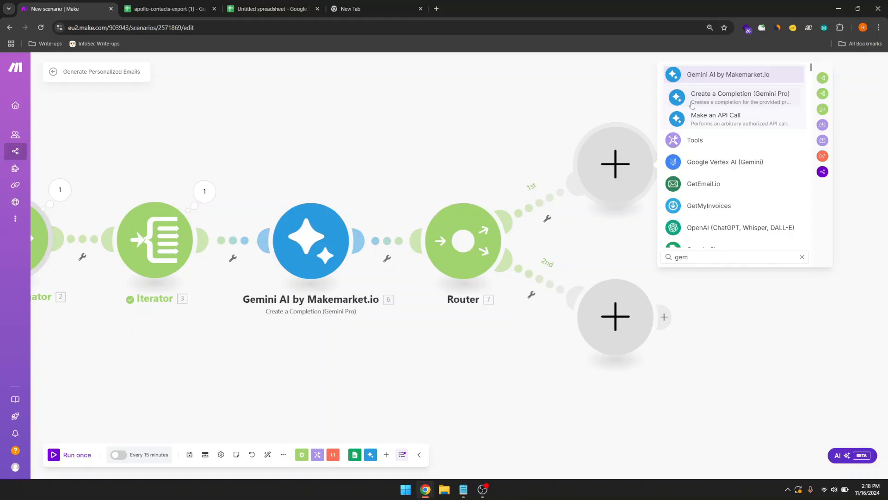
left_click(671, 104)
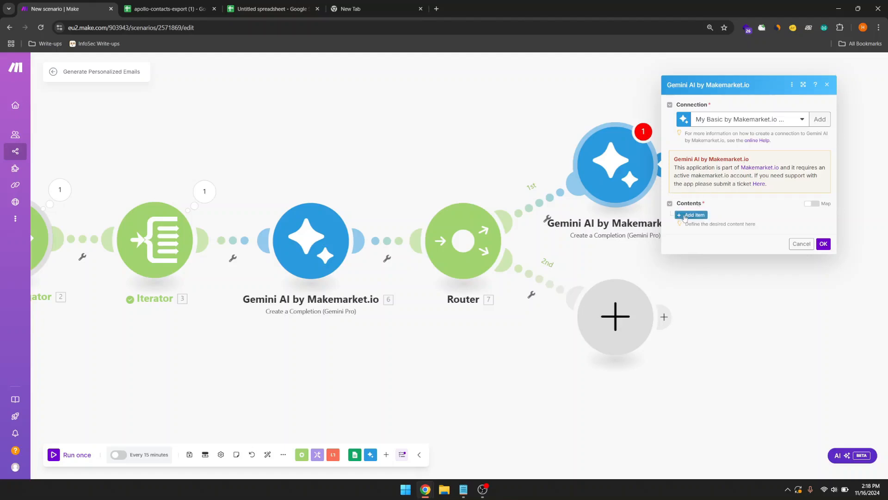
Step: Give the new Gemini module a content item with an empty text part, then switch to Notepad
left_click(685, 215)
left_click(706, 220)
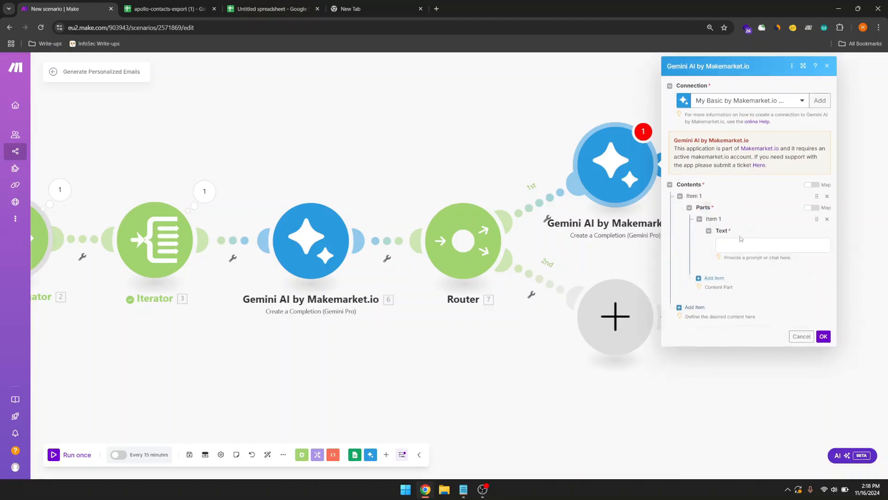
left_click(739, 243)
left_click(751, 234)
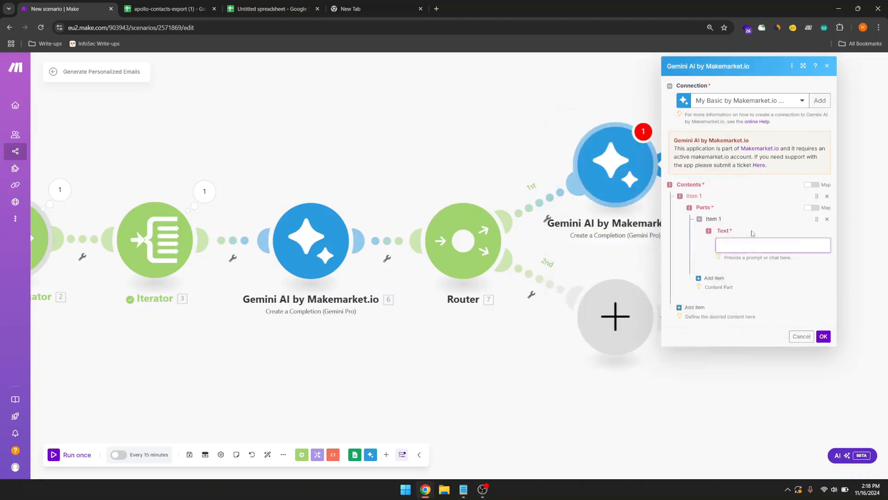
left_click(750, 243)
left_click(751, 237)
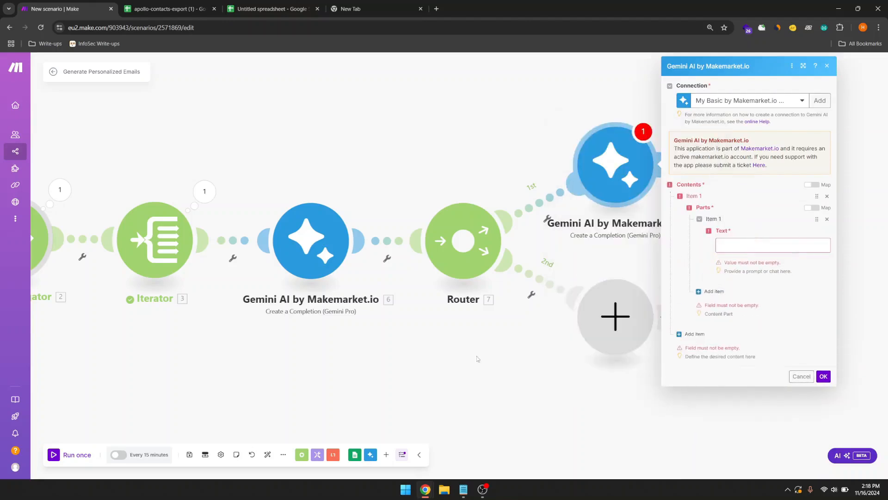
left_click(463, 489)
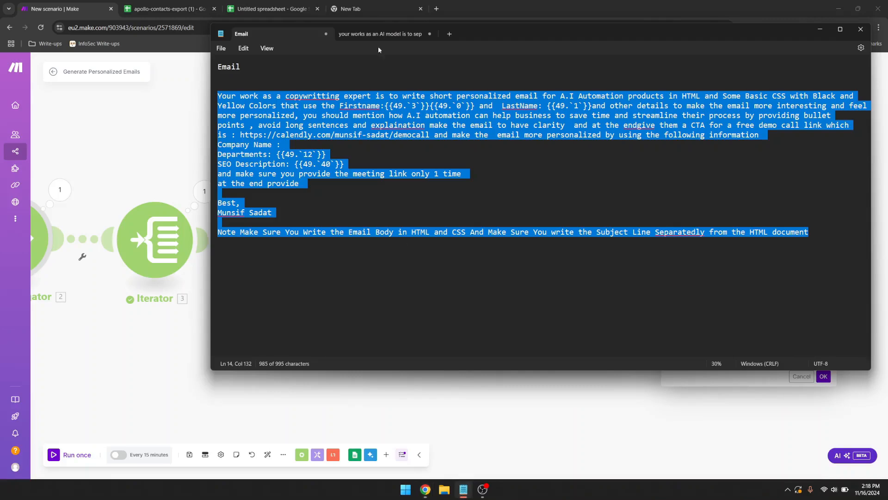
Step: Copy the subject-line prompt from Notepad's second tab and reopen the new Gemini module in Make
left_click(384, 34)
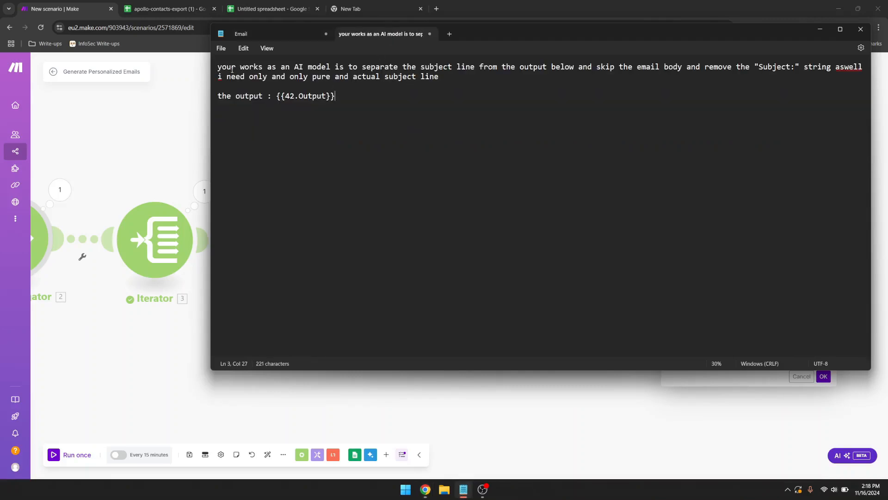
left_click_drag(345, 104, 216, 69)
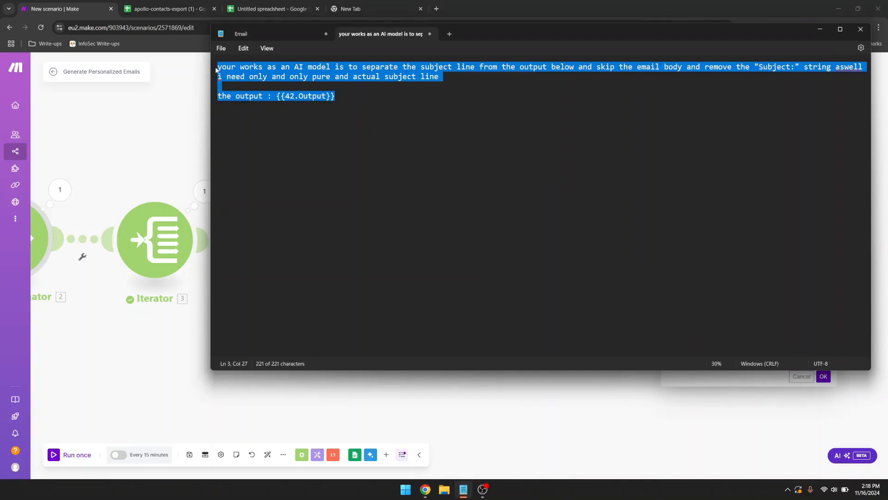
right_click(232, 74)
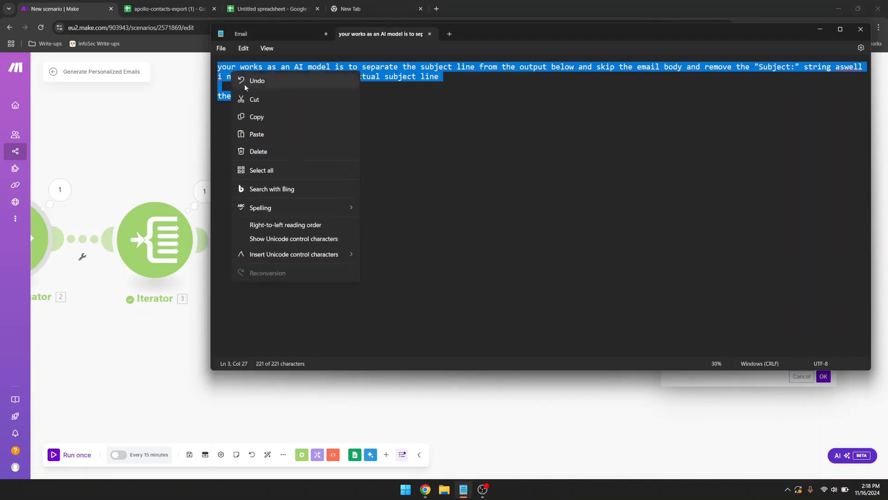
left_click(256, 116)
key("alt+Tab")
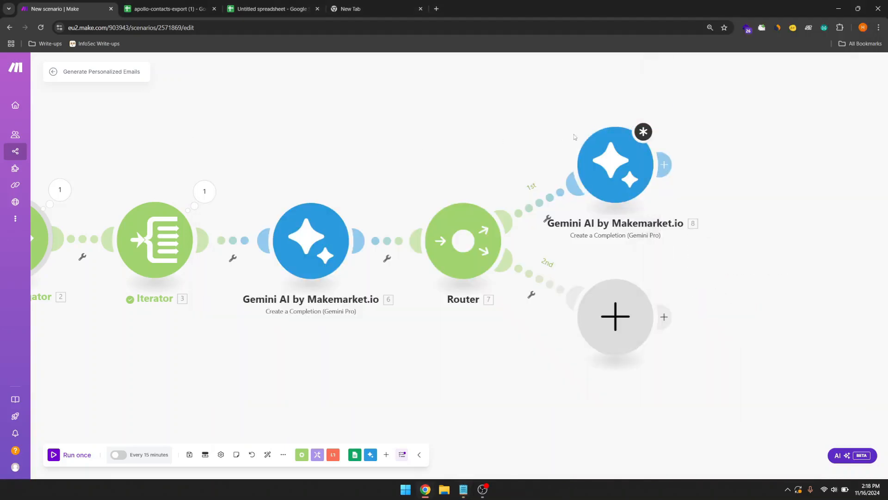
left_click(606, 162)
Step: Paste the subject-line prompt, replacing 42.Output with the first Gemini's Candidates > Content > Parts Text
left_click(739, 246)
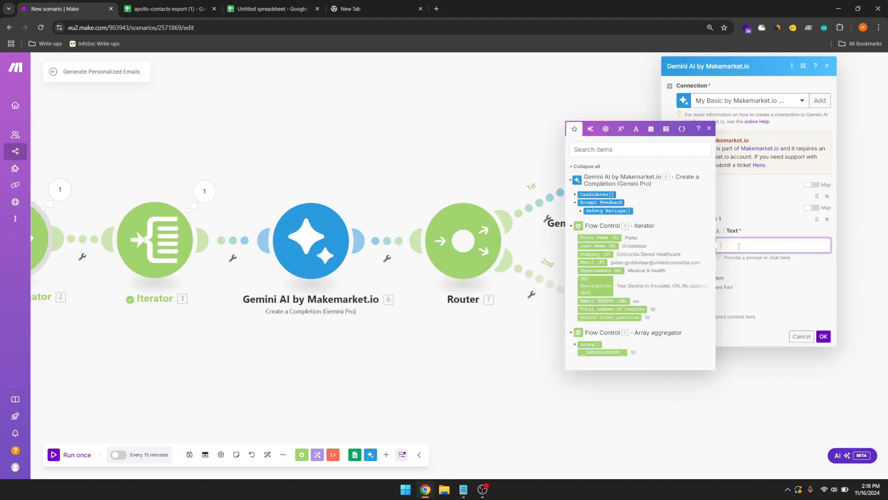
key("ctrl+v")
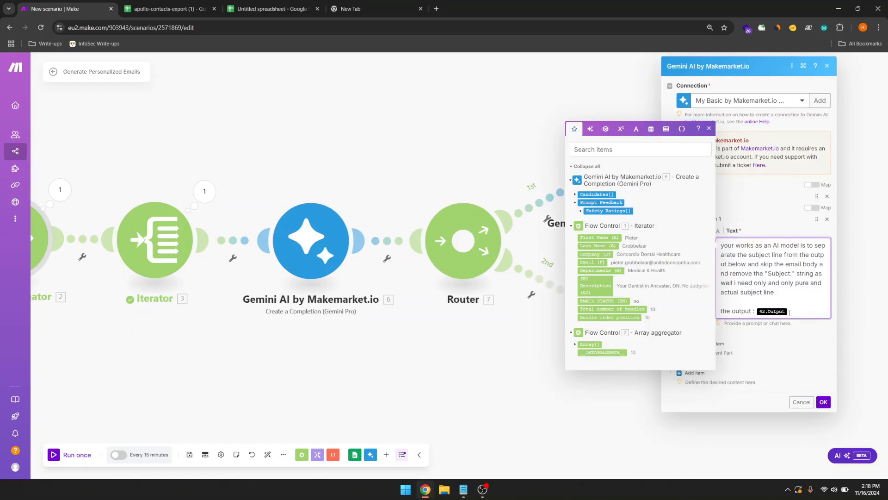
key("BackSpace")
left_click(576, 195)
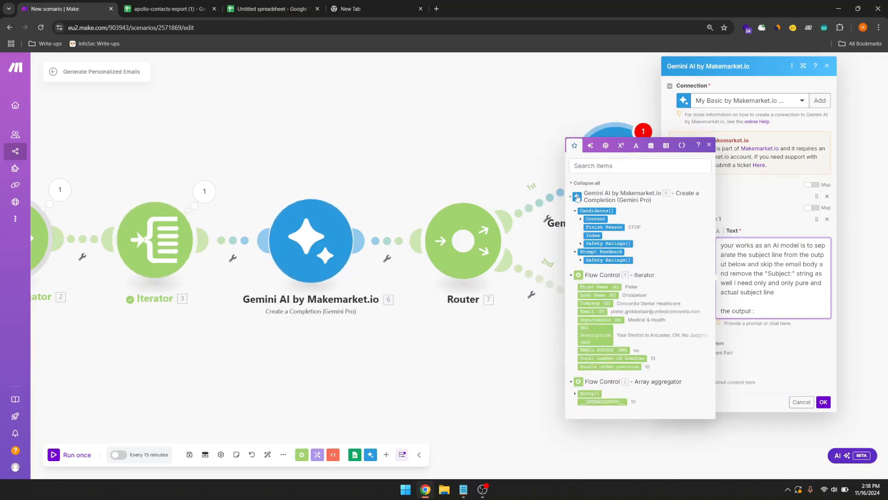
left_click(582, 219)
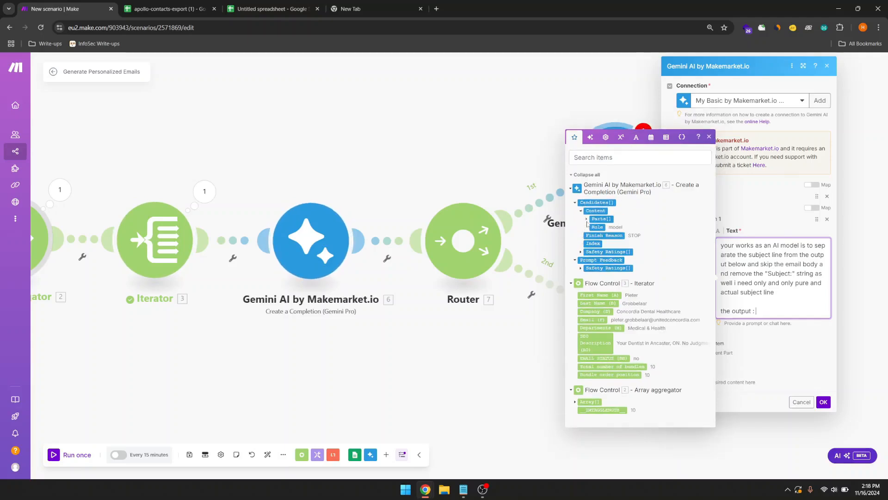
left_click(587, 219)
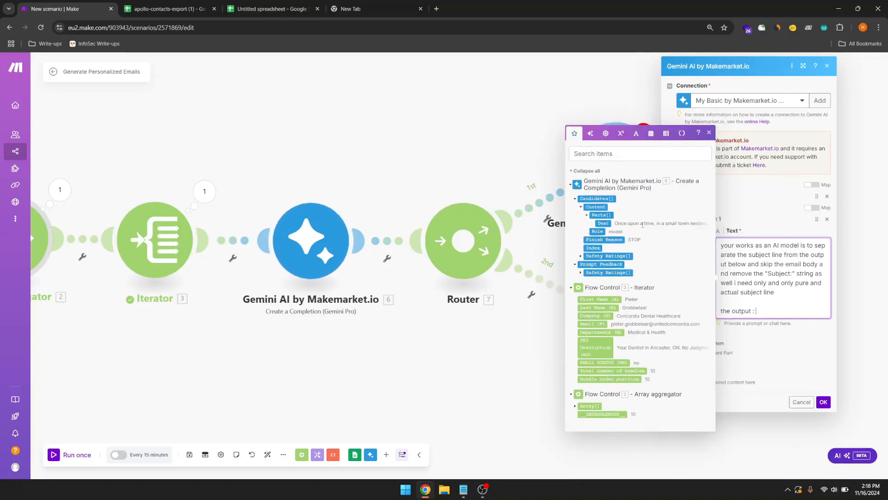
left_click(604, 223)
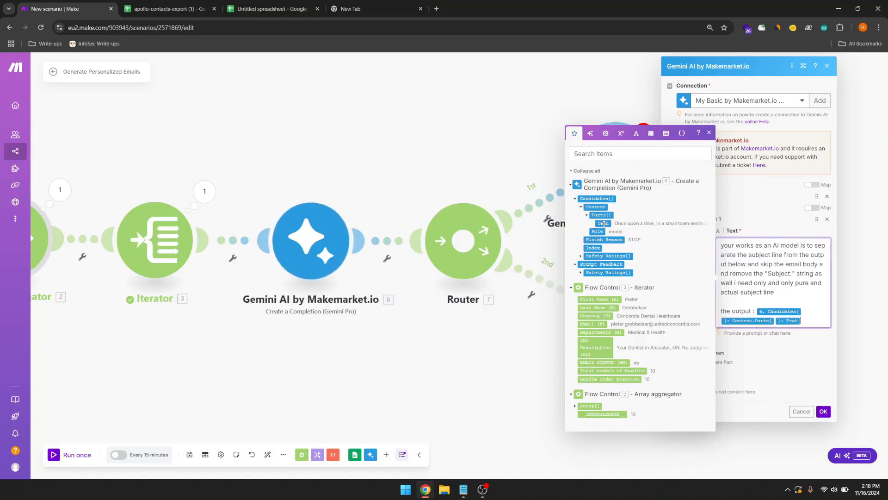
left_click(824, 412)
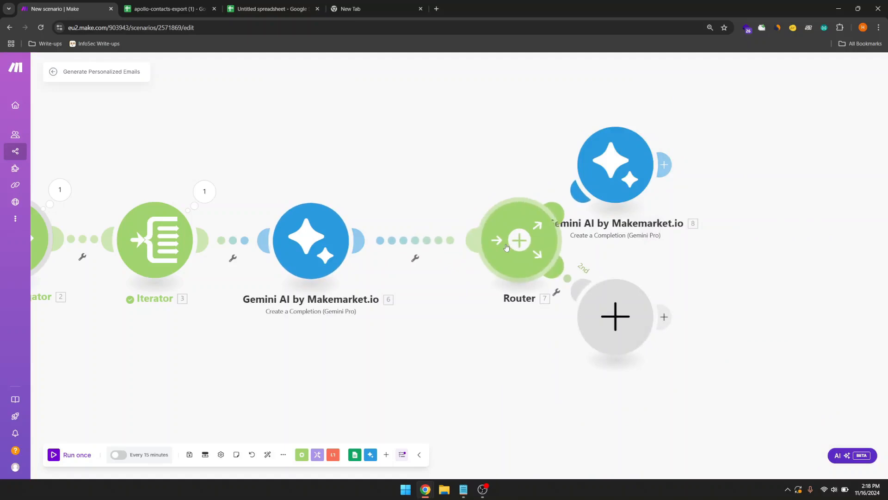
Step: Unlink the email-writing Gemini module from the Router
left_click(427, 240)
left_click(411, 246)
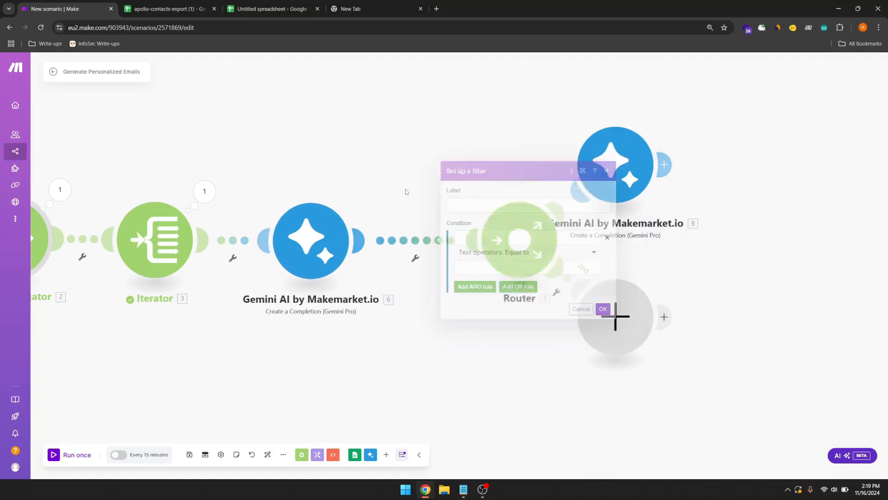
right_click(412, 245)
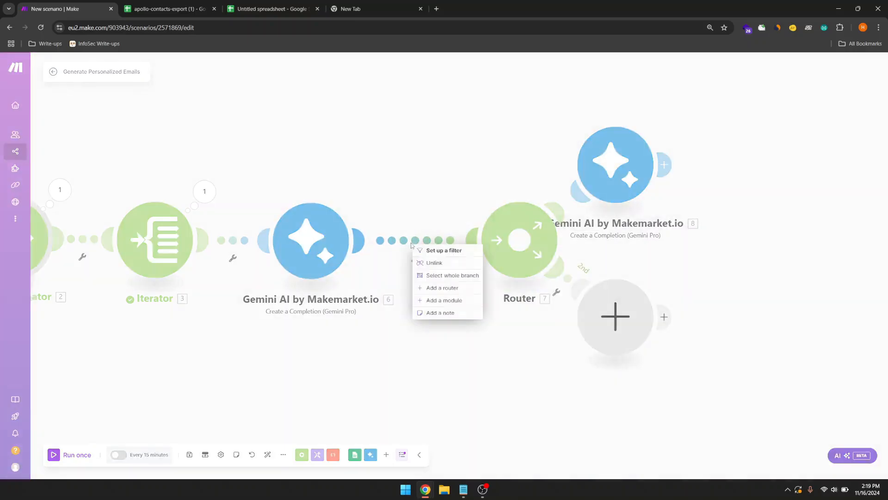
left_click(434, 263)
Step: Add a Tools Get multiple variables step after the Gemini module
left_click(359, 241)
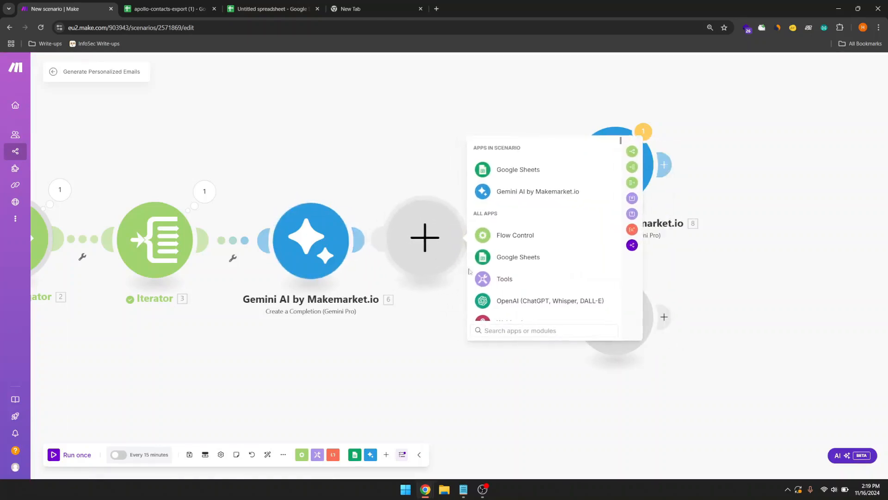
left_click(485, 278)
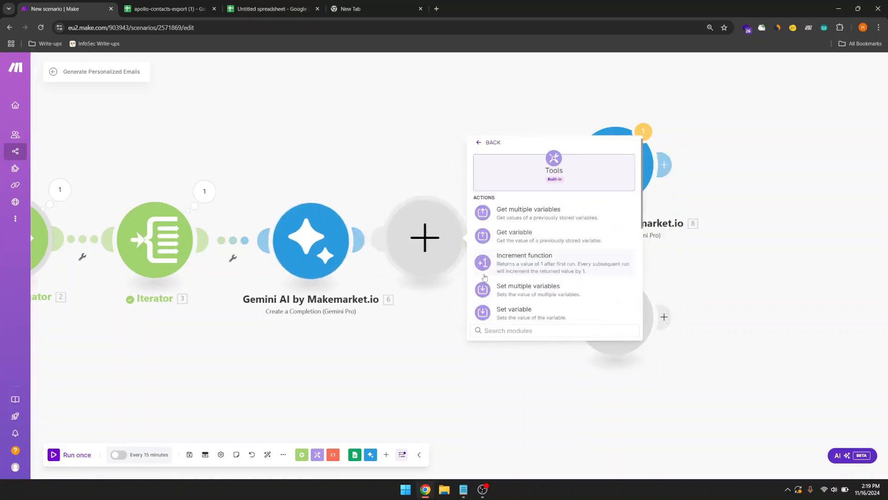
left_click(516, 216)
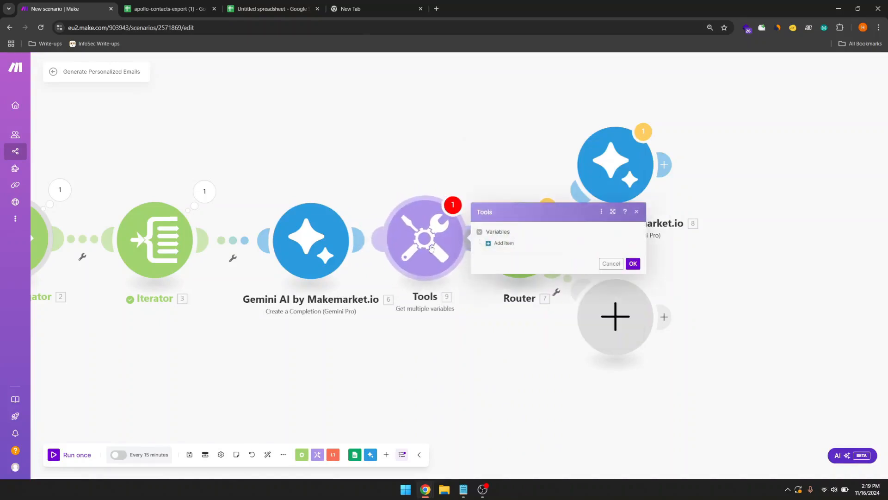
left_click(453, 192)
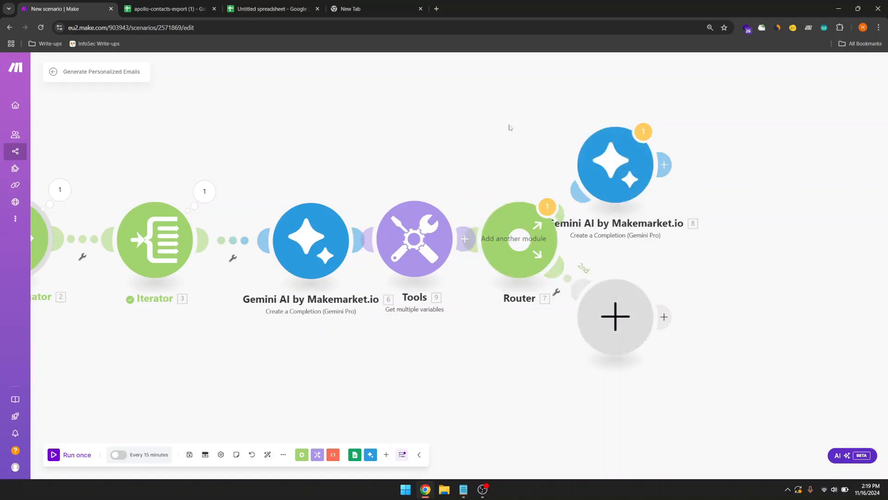
Step: Move the Router and both branches right, attaching them after the Tools step
left_click_drag(510, 128, 657, 287)
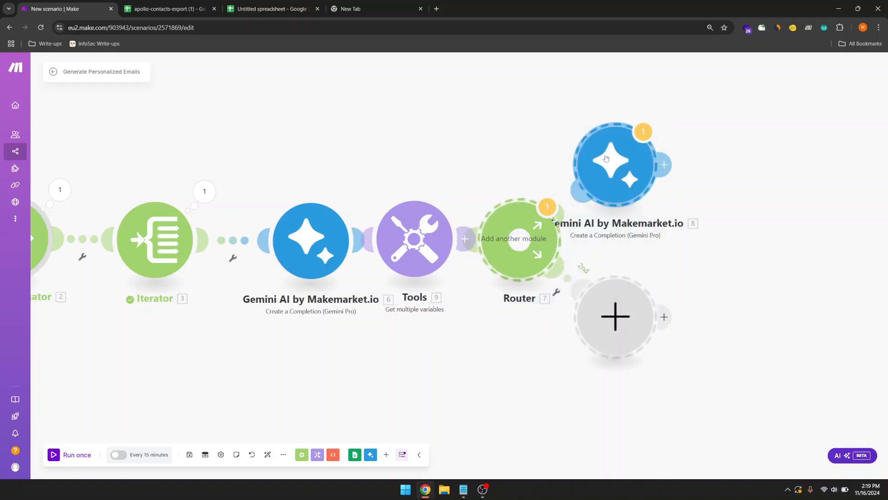
left_click_drag(612, 151, 694, 147)
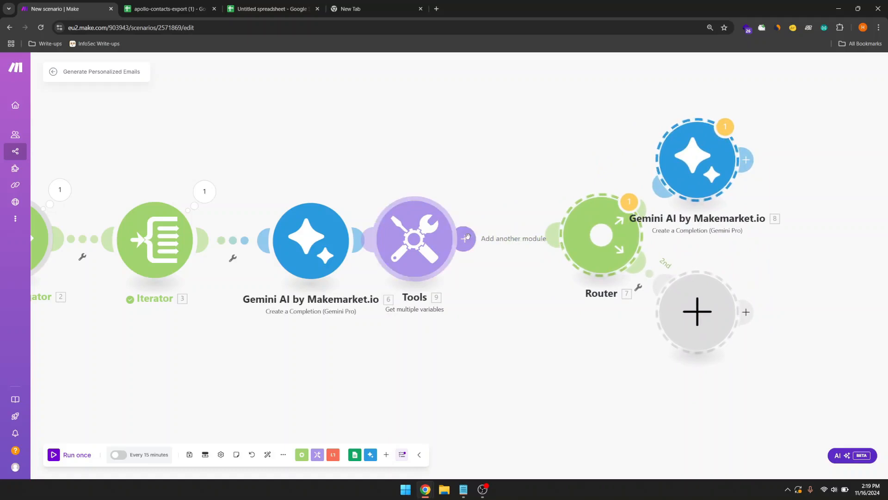
mouse_move(587, 230)
left_mouse_down()
mouse_move(566, 242)
mouse_move(571, 235)
left_mouse_up()
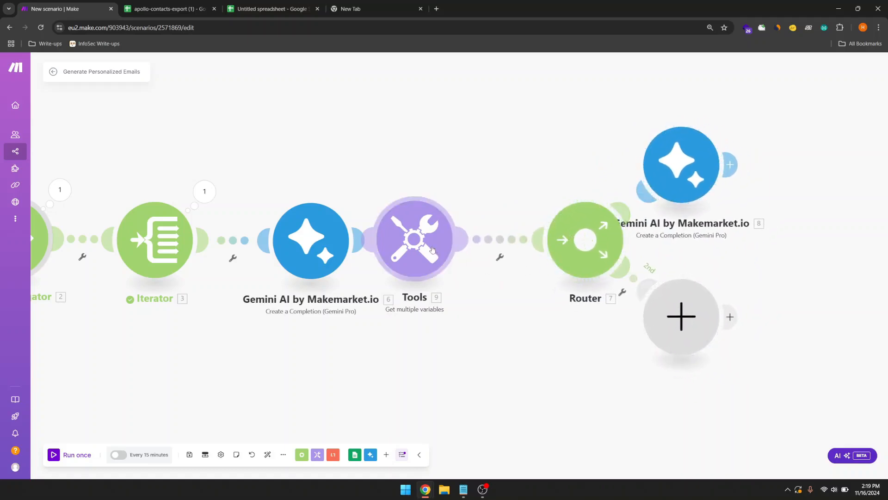
left_click_drag(432, 251, 454, 246)
Step: Abandon the Get multiple variables setup and delete that Tools module
left_click(454, 245)
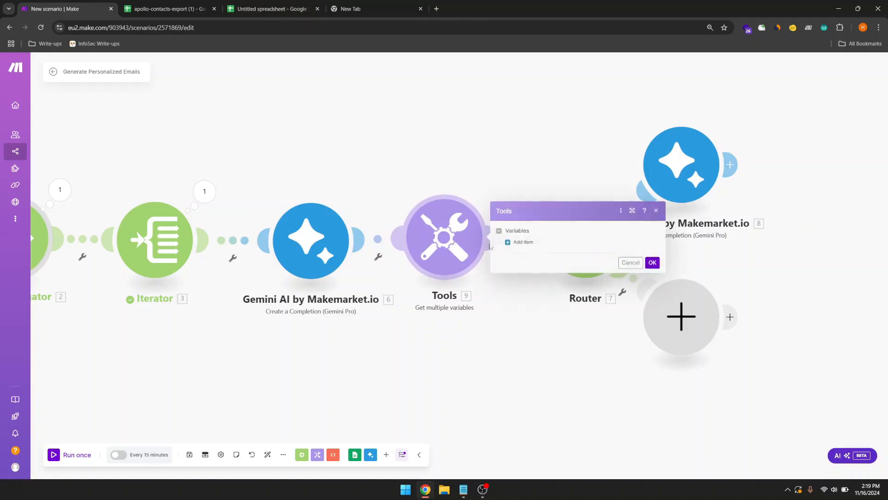
left_click(513, 243)
left_click(537, 242)
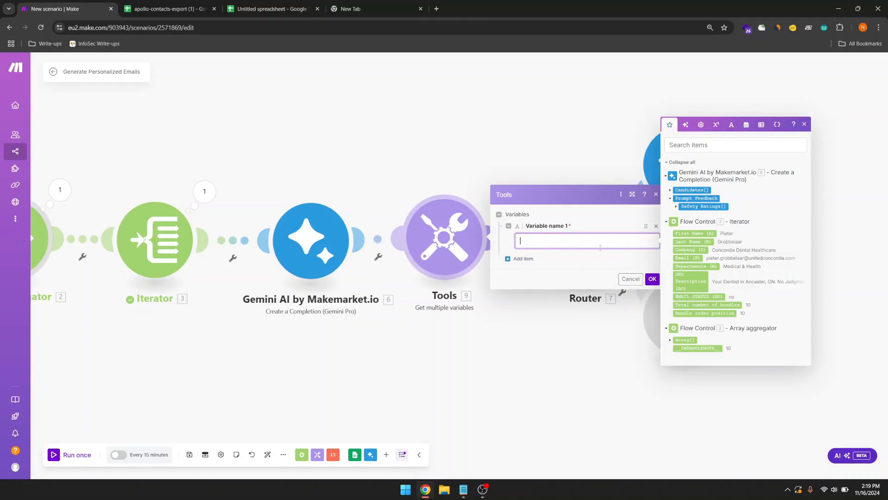
left_click(632, 279)
left_click(632, 279)
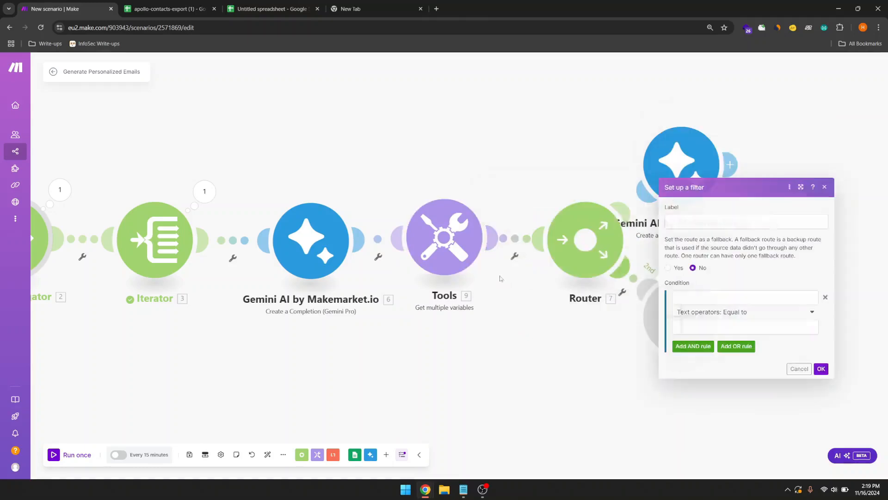
left_click(479, 252)
right_click(457, 252)
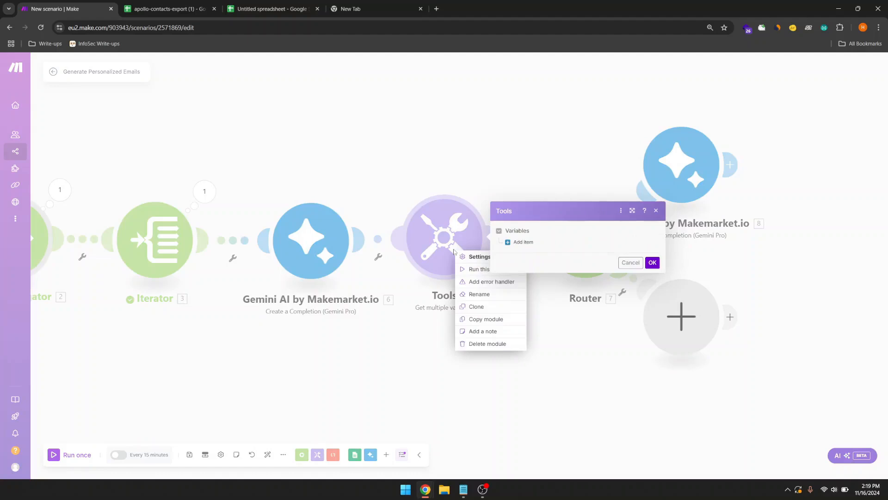
left_click(477, 344)
right_click(451, 239)
Step: Unlink Gemini from the Router and add a Tools Set variable step named Output
left_click(451, 254)
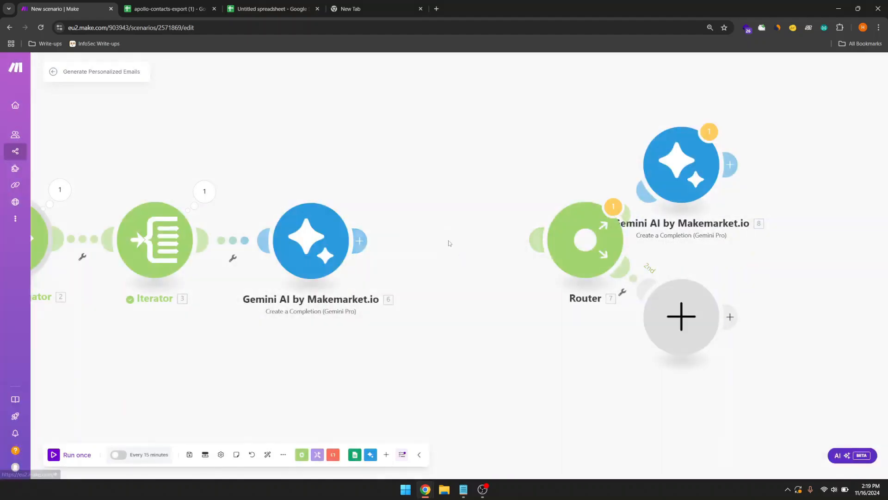
right_click(449, 243)
left_click(462, 249)
type("set")
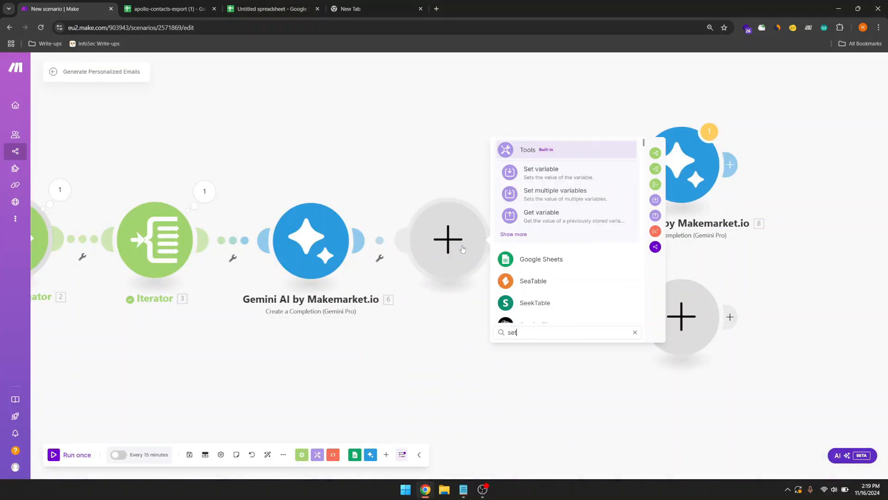
left_click(539, 173)
left_click(537, 230)
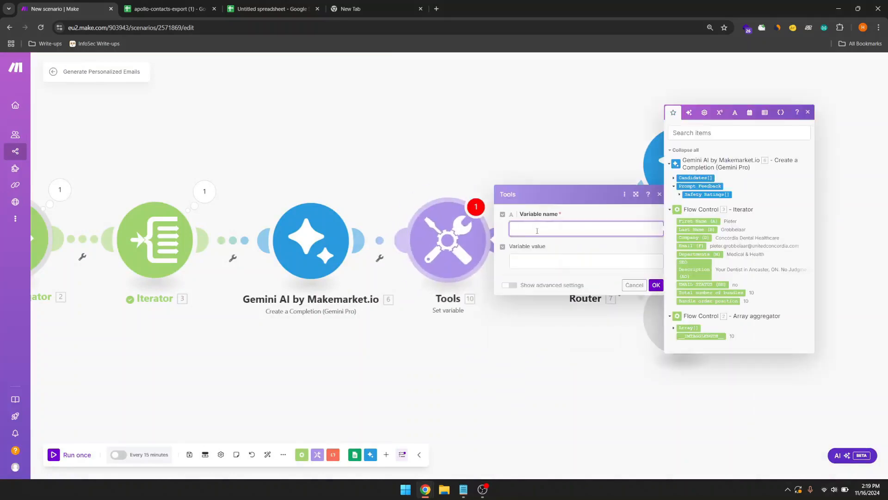
type("Output")
Step: Set Output's value to the first Gemini's Candidates[]: Content.Parts[]: Text and confirm
left_click(602, 266)
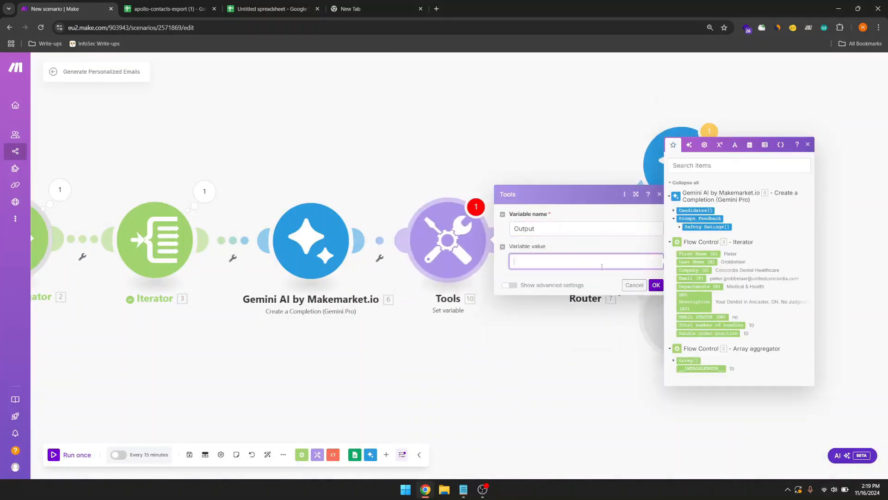
left_click(674, 212)
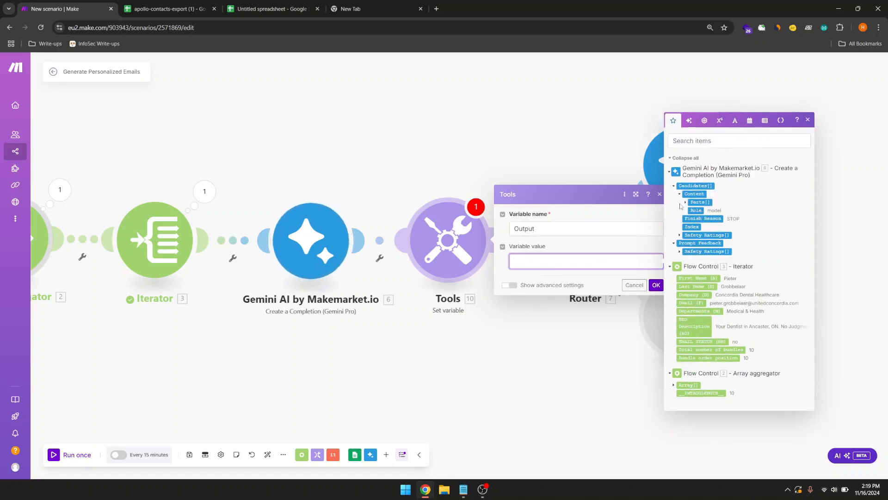
left_click(679, 194)
left_click(693, 203)
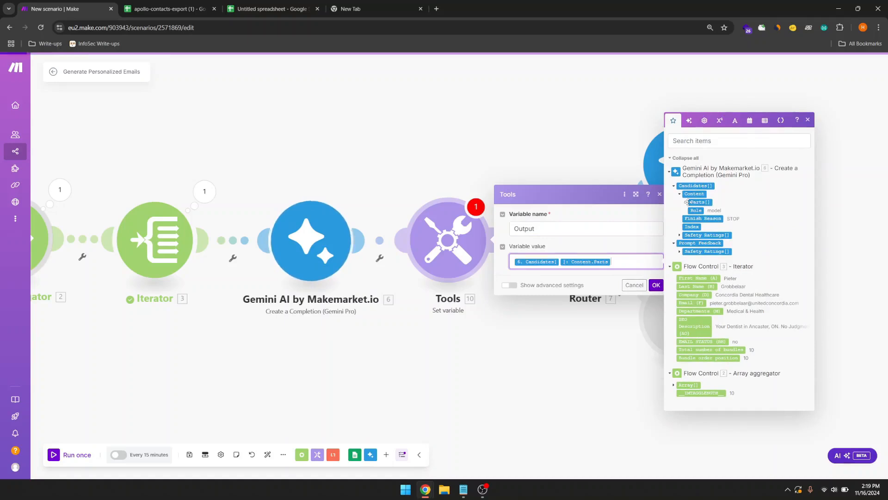
left_click(686, 203)
left_click(626, 268)
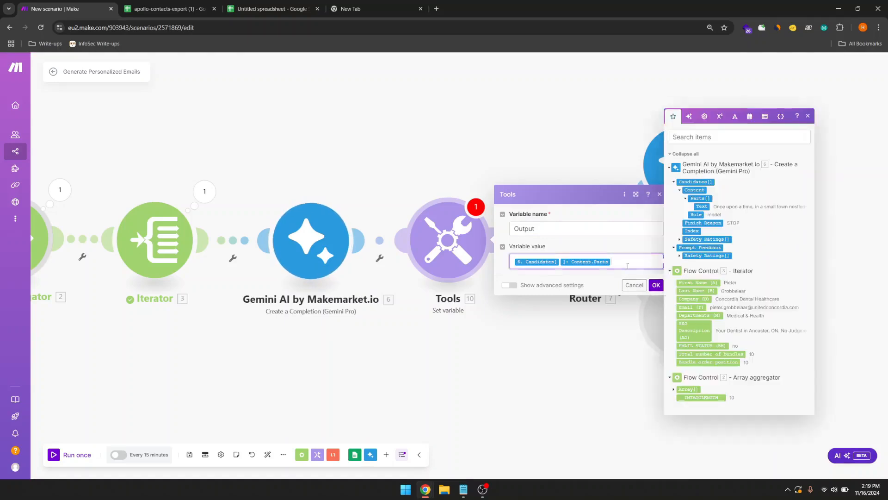
key("BackSpace")
key("BackSpace")
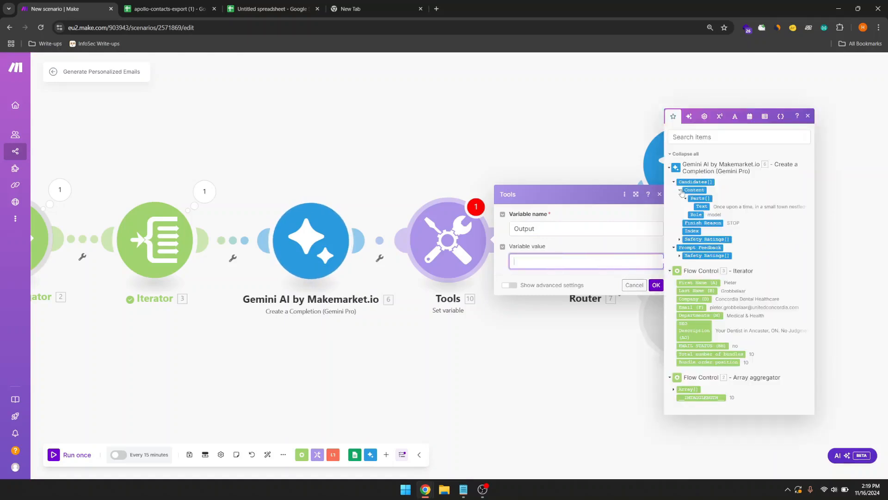
left_click(702, 206)
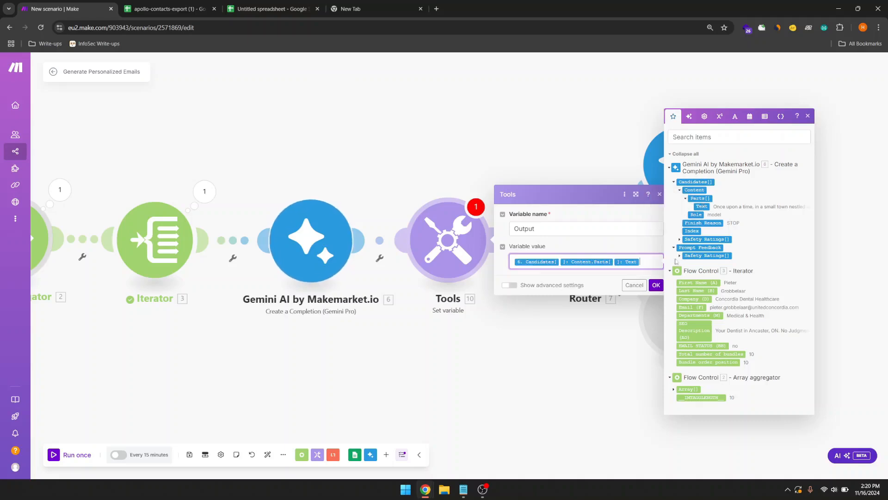
left_click(656, 285)
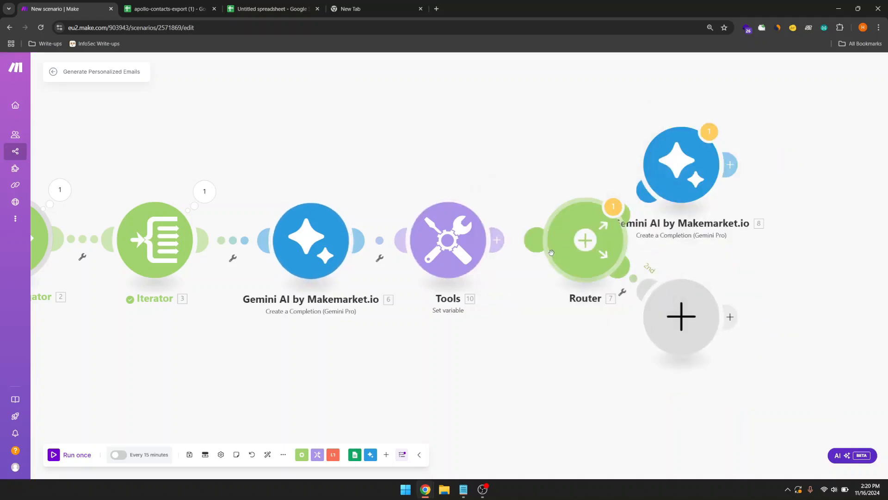
Step: Link Set variable to the Router and delete the mapped Text tag from Gemini module 8's prompt
left_click_drag(535, 248, 496, 248)
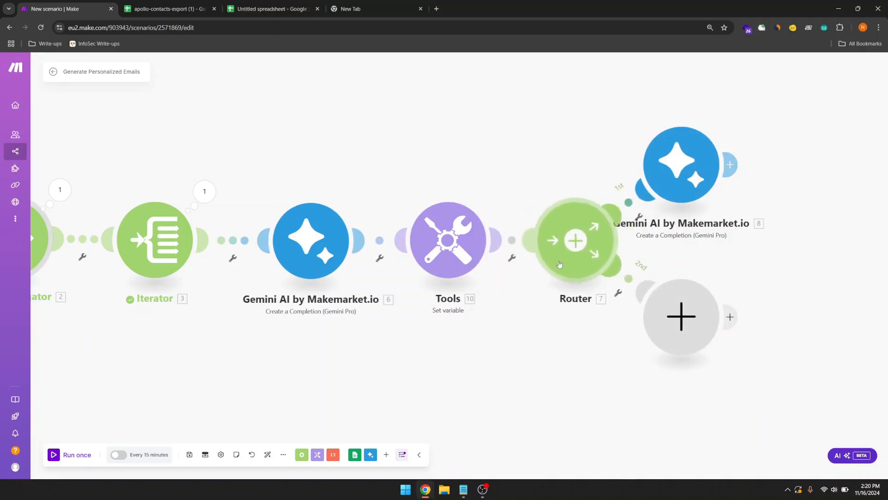
left_click_drag(518, 369, 454, 372)
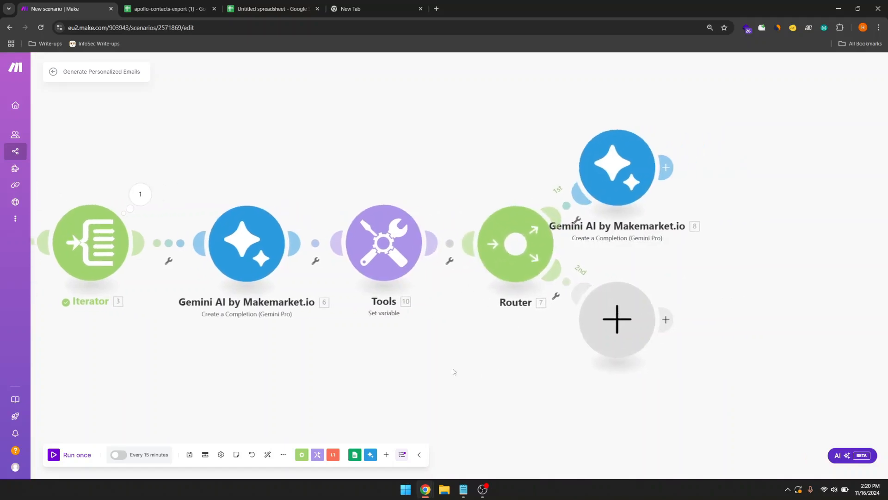
left_click_drag(597, 184, 625, 170)
left_click(632, 164)
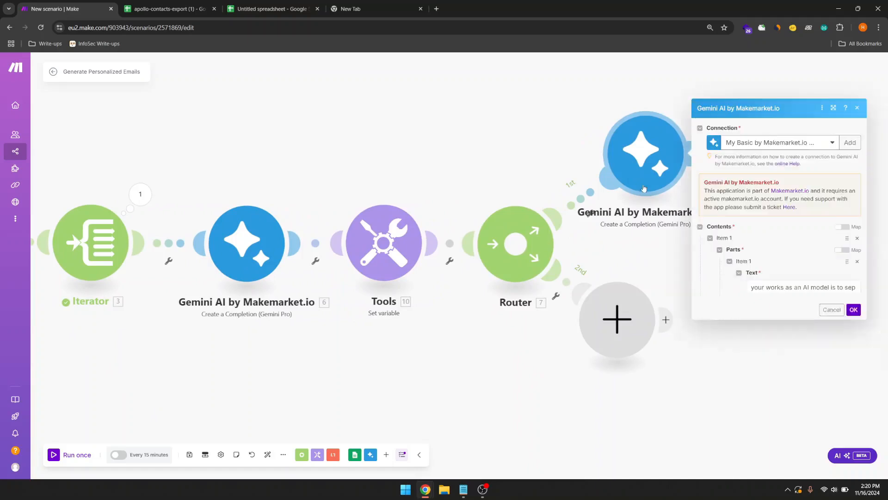
left_click(828, 322)
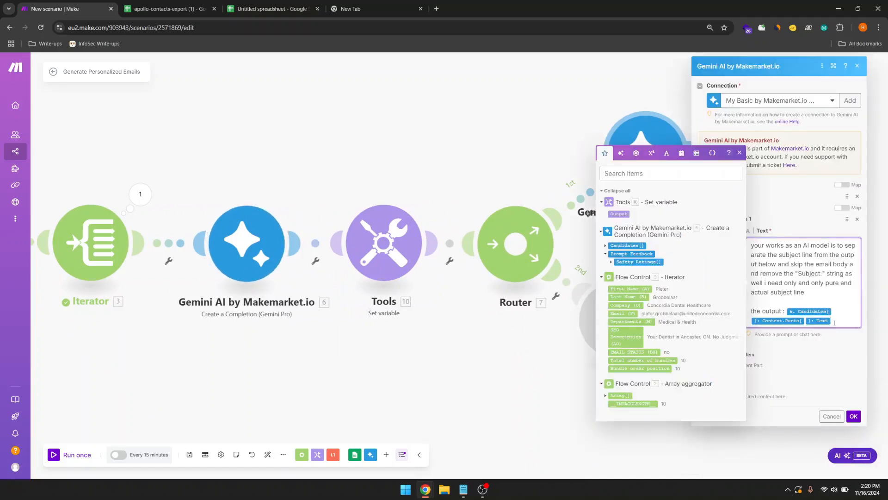
key("BackSpace")
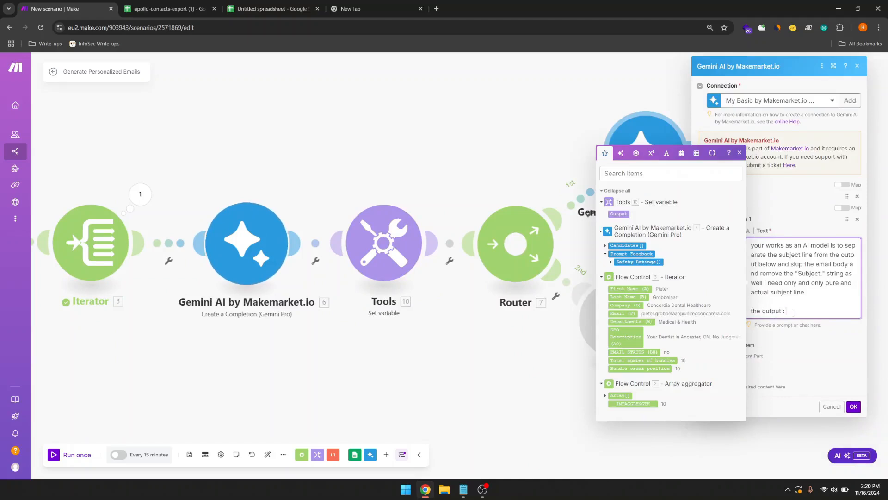
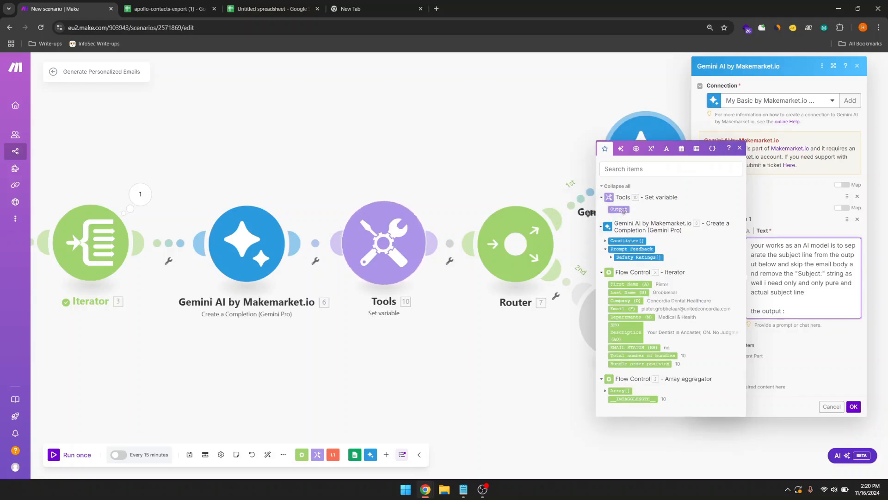
Step: Append the Tools Output value after 'the output :' in the first Gemini prompt and confirm
left_click(619, 209)
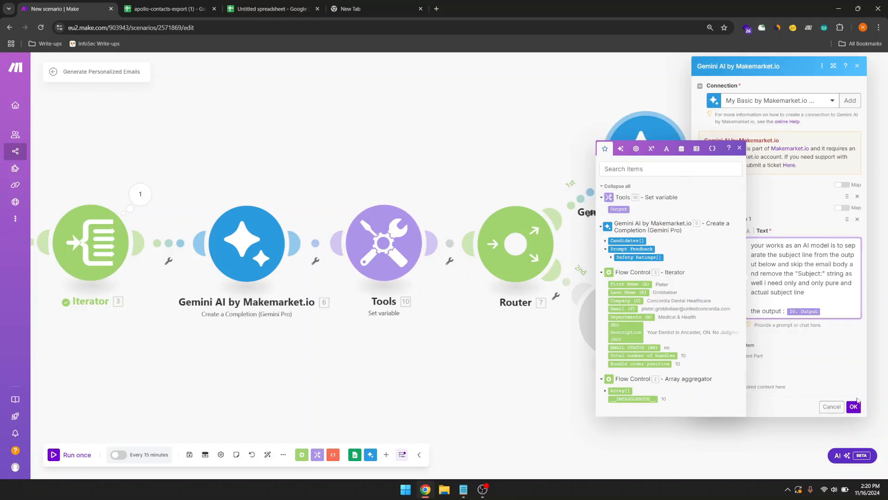
left_click(854, 407)
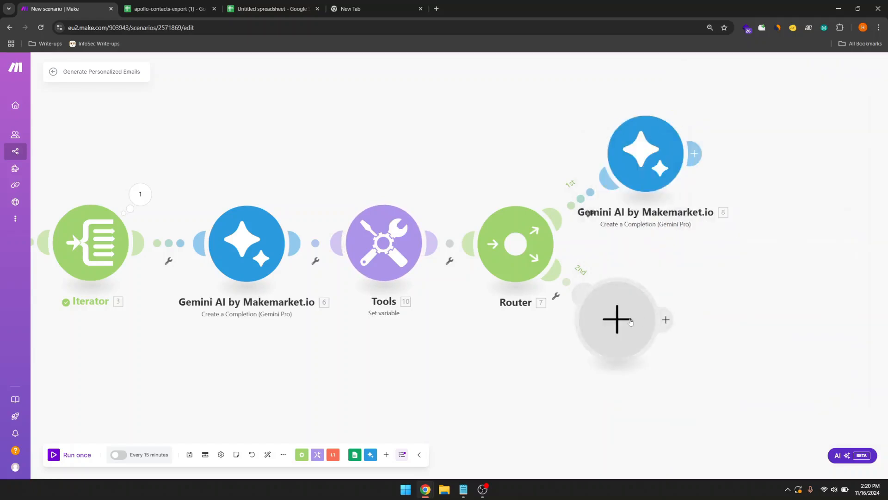
Step: Add a Gemini Pro Create a Completion module on the router's second route
left_click(659, 348)
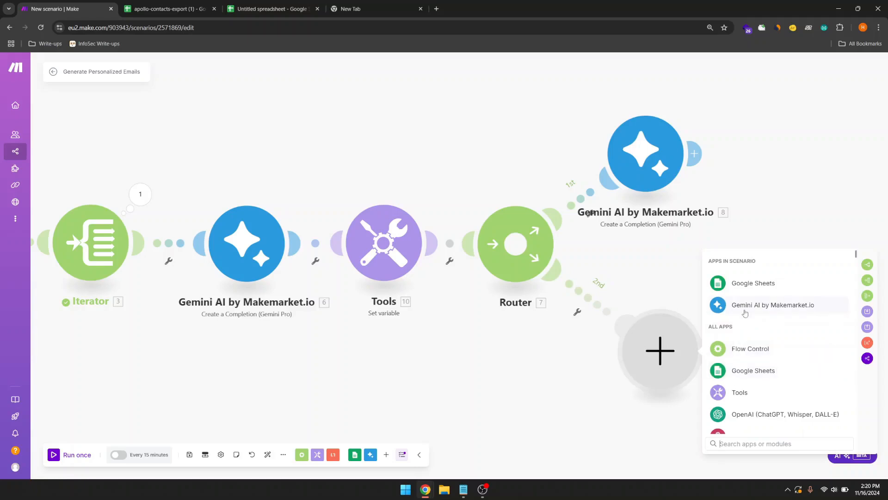
type("gm")
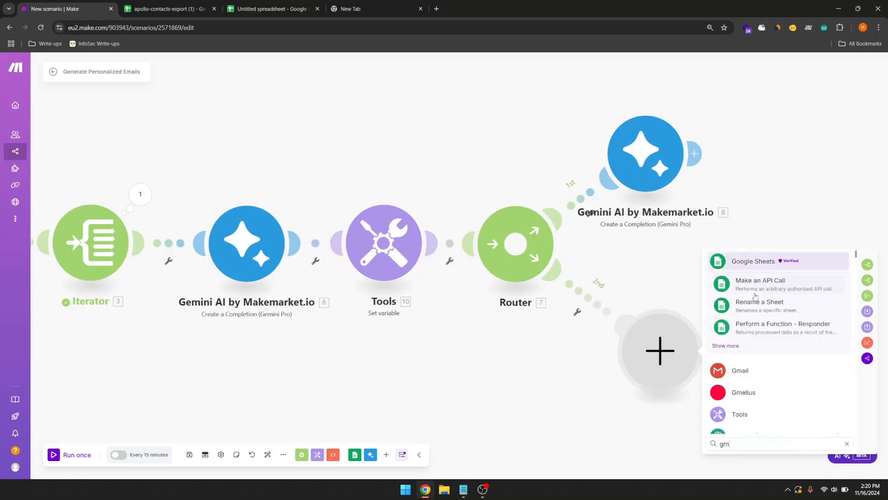
key("BackSpace")
type("em")
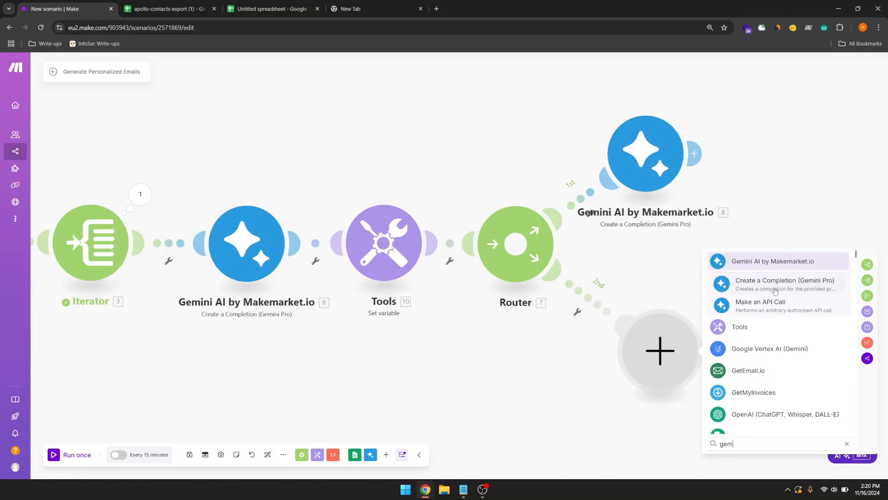
left_click(775, 290)
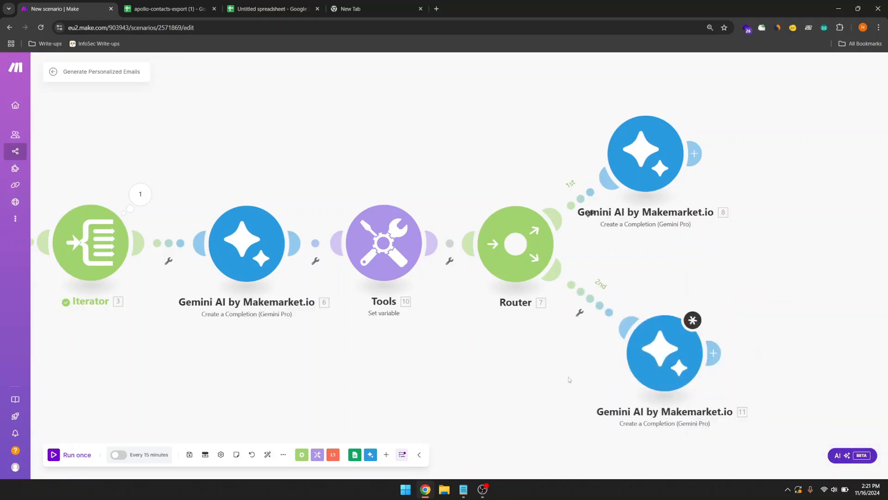
Step: Copy the saved email-body cleanup prompt from Notepad
left_click(650, 366)
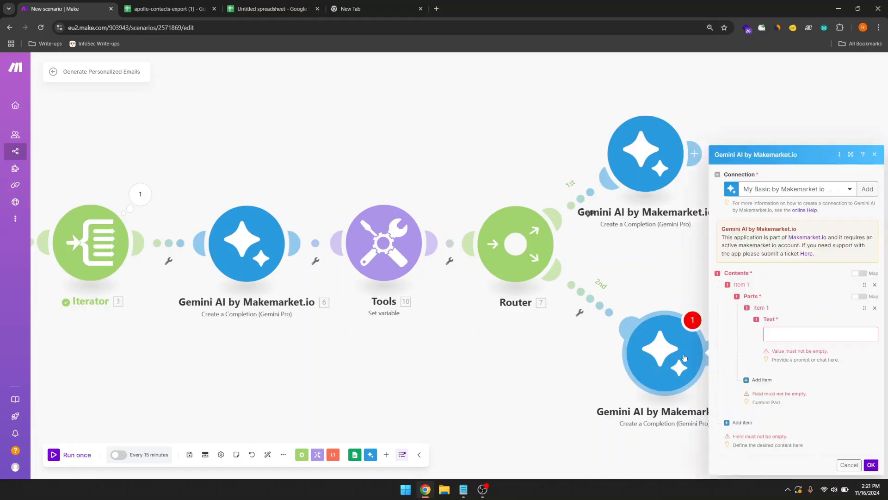
left_click(776, 337)
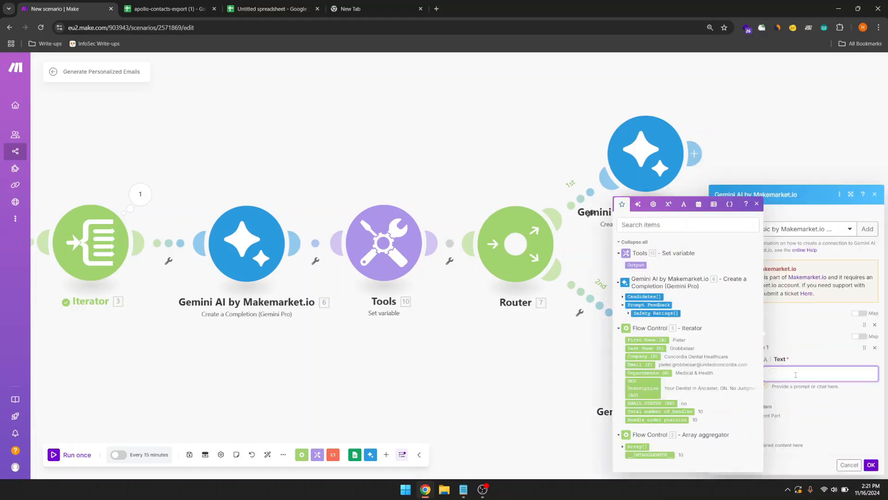
left_click(791, 343)
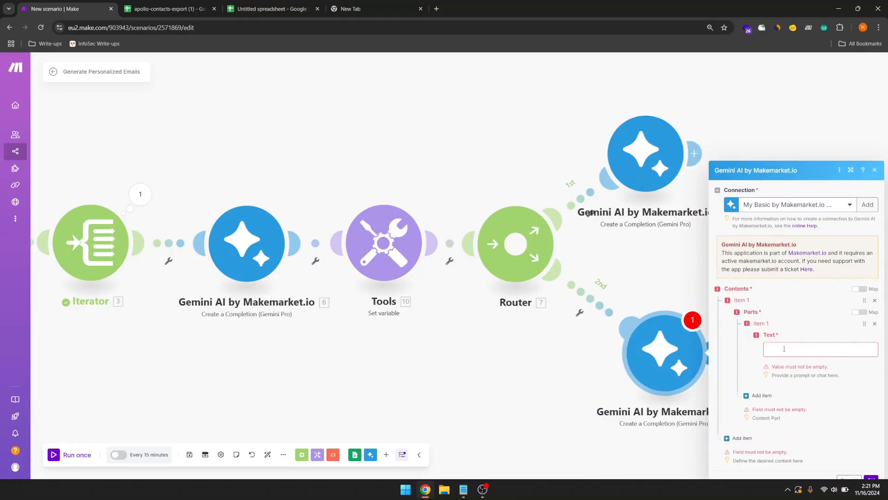
left_click(784, 349)
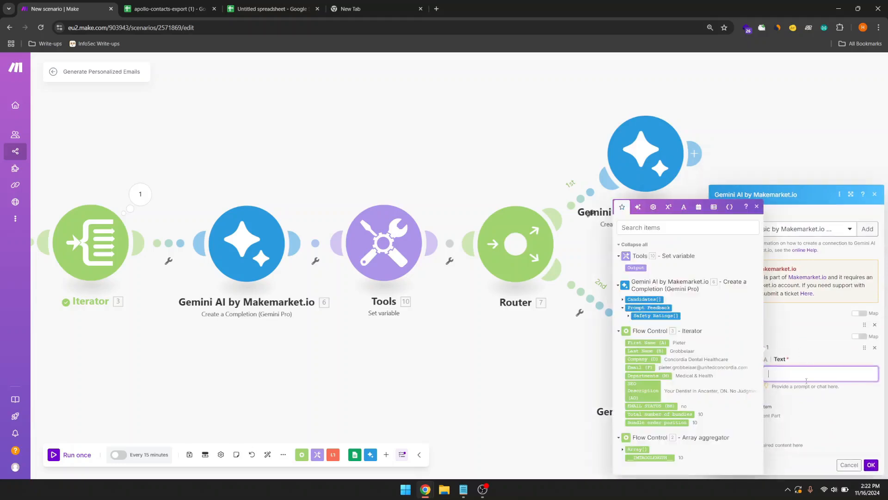
left_click(463, 489)
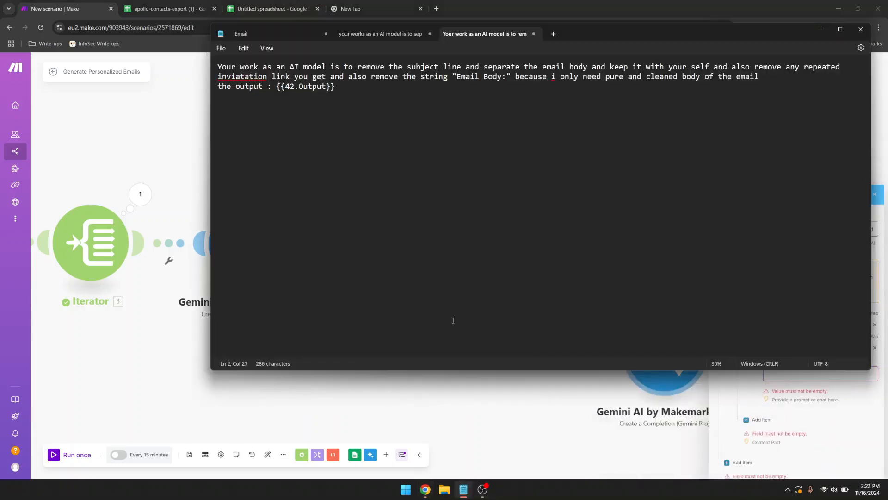
left_click_drag(364, 126, 208, 72)
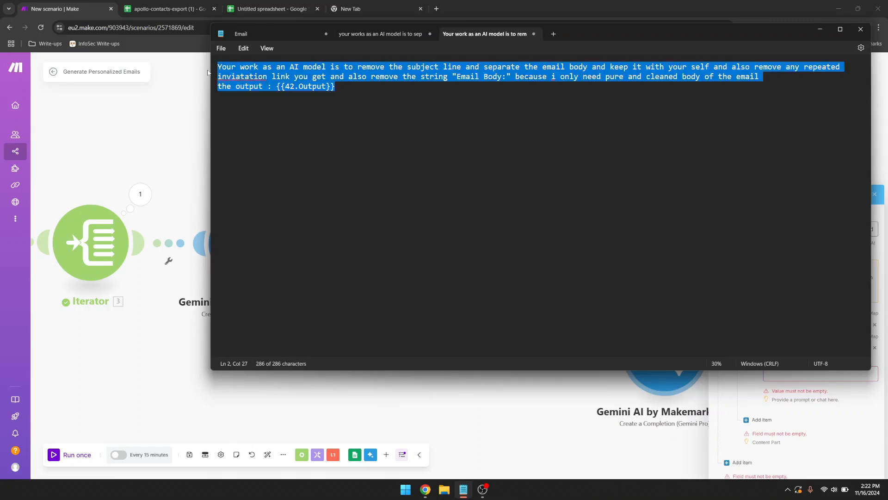
left_click(382, 416)
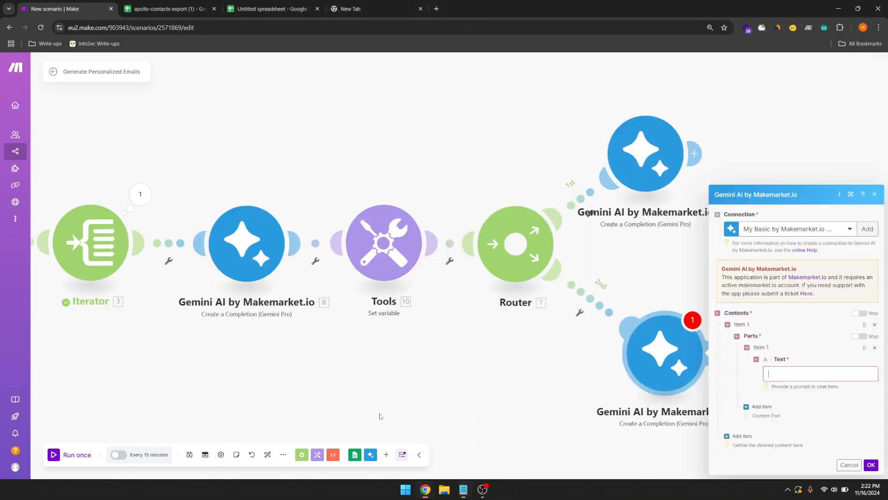
Step: Paste the prompt into Text, replace 42.Output with Tools Output, and confirm
left_click(659, 362)
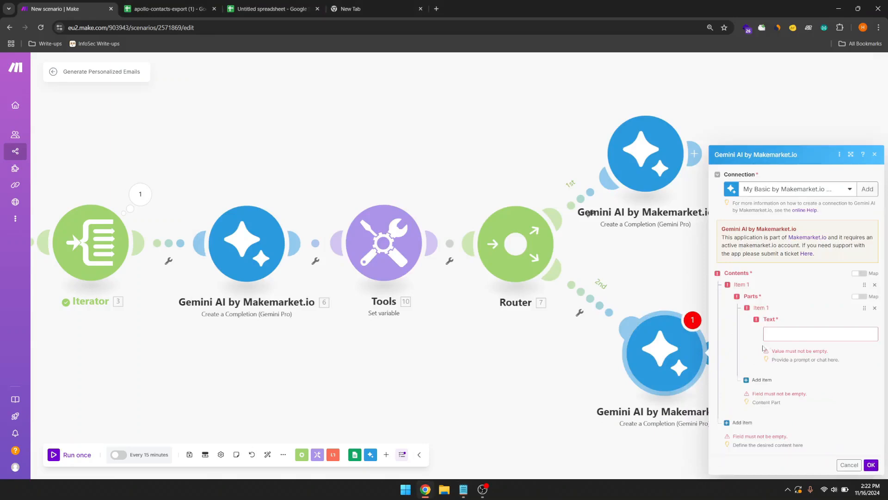
double_click(779, 337)
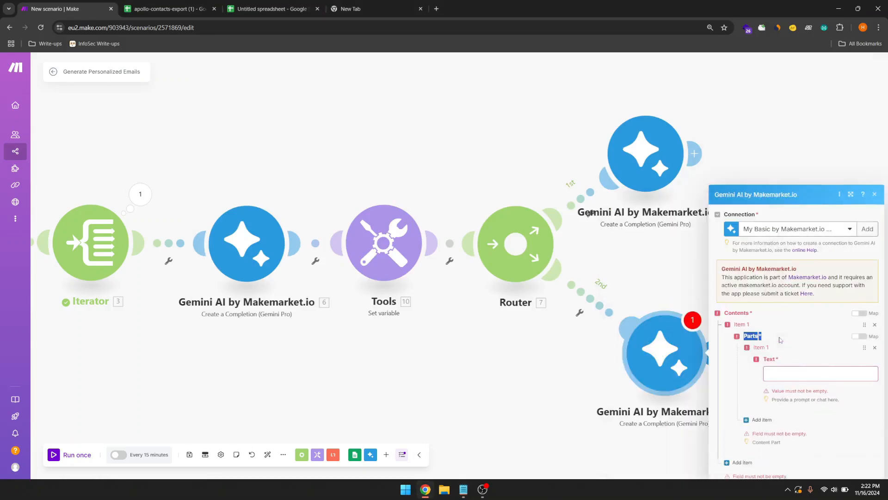
left_click(784, 374)
type("Your work as an AI model is to remove the subject line and separate the email body and keep it with yourself and also remove any repeated invitation link you get and also remove the string \"Email Body:\" because i only need pure and cleaned body of the email the output : 42.Output")
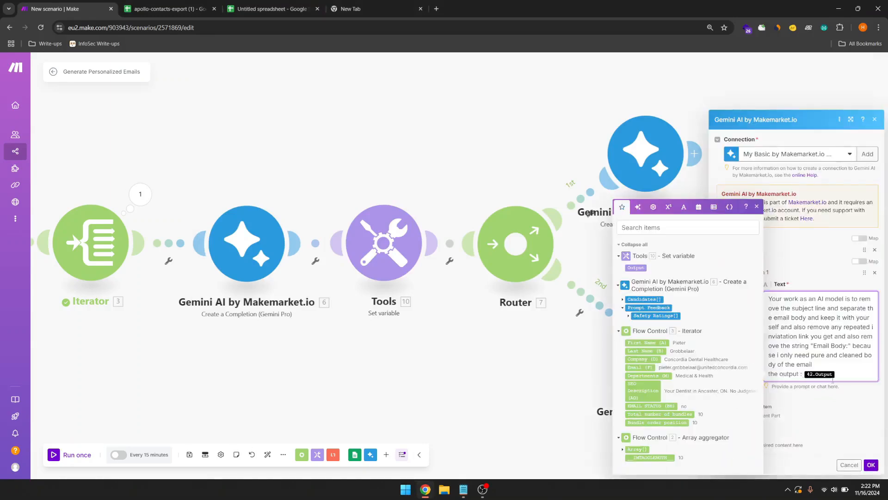
key("BackSpace")
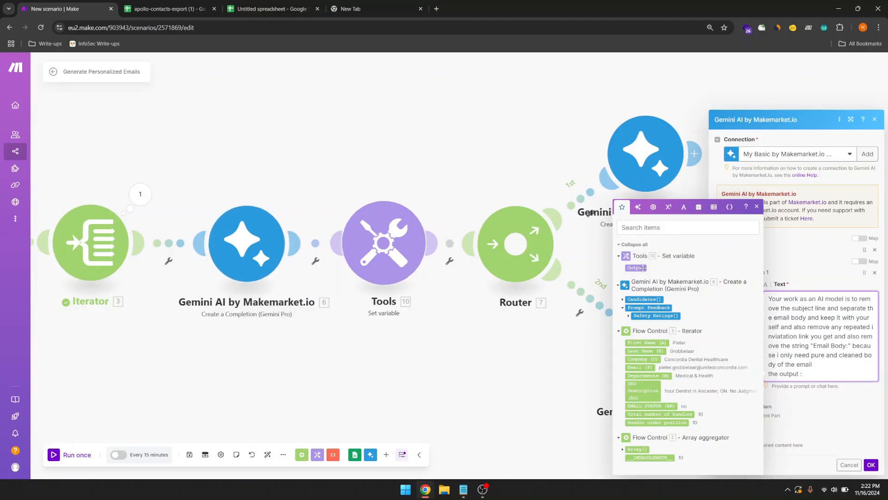
left_click(636, 268)
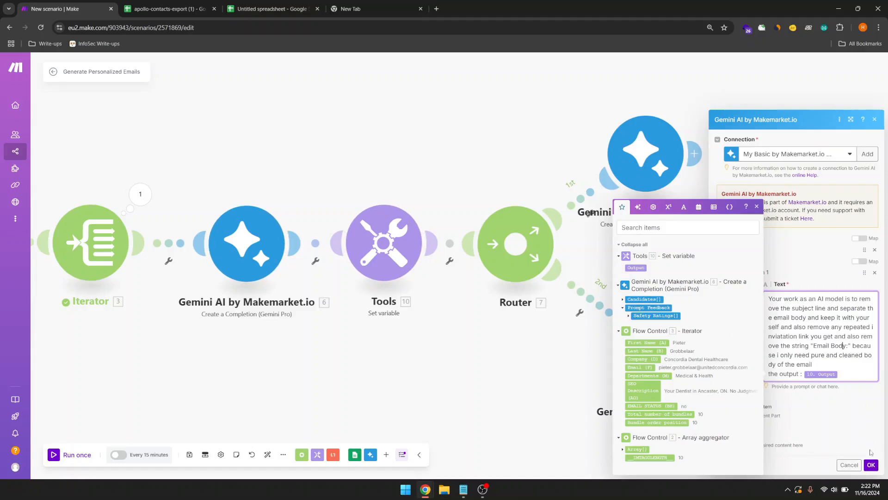
left_click(871, 464)
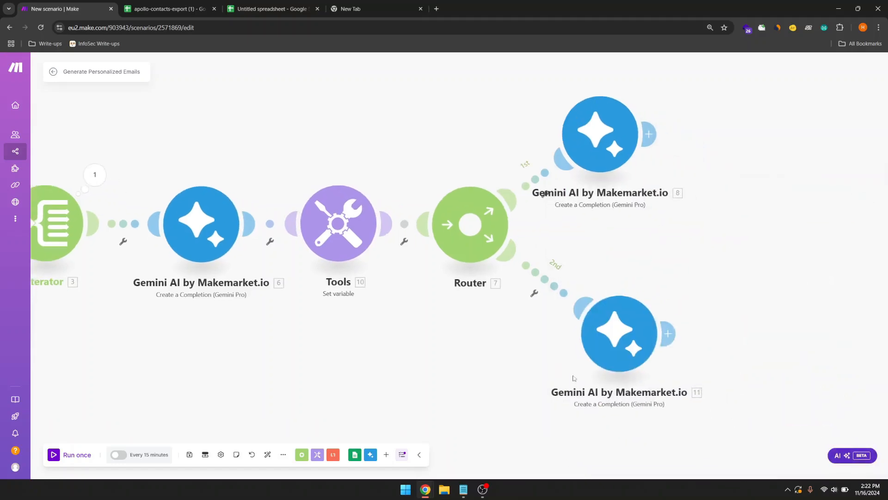
Step: Spread the Router and Gemini modules 8 and 11 rightward, recentre, and open a slot after Gemini 8
left_click_drag(594, 371, 606, 378)
left_click_drag(604, 148, 639, 139)
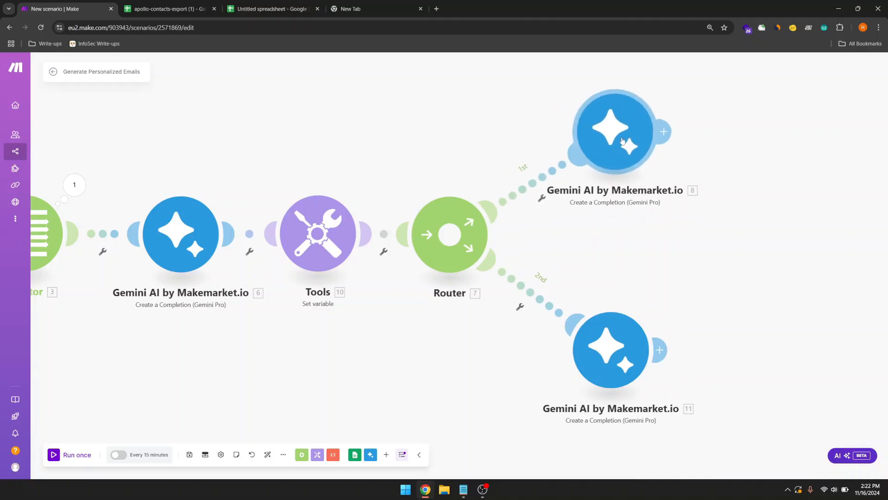
scroll(678, 244, "down", 3)
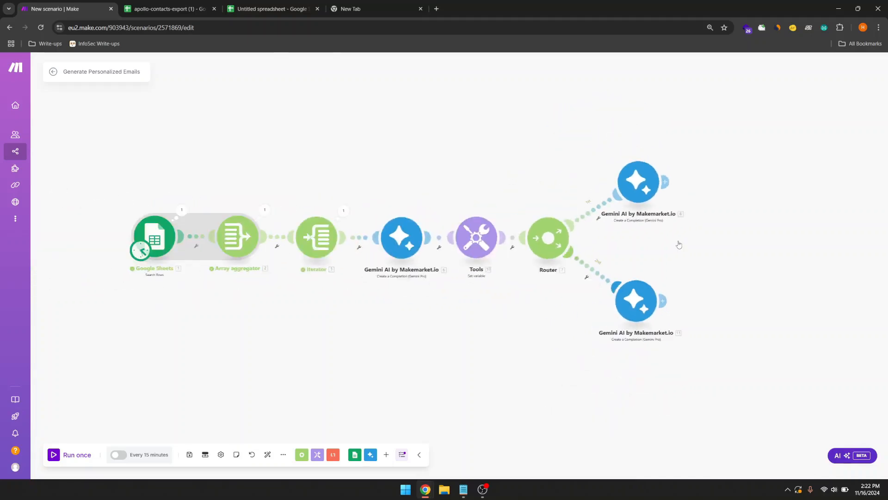
left_click_drag(551, 230, 566, 232)
left_click_drag(641, 182, 652, 182)
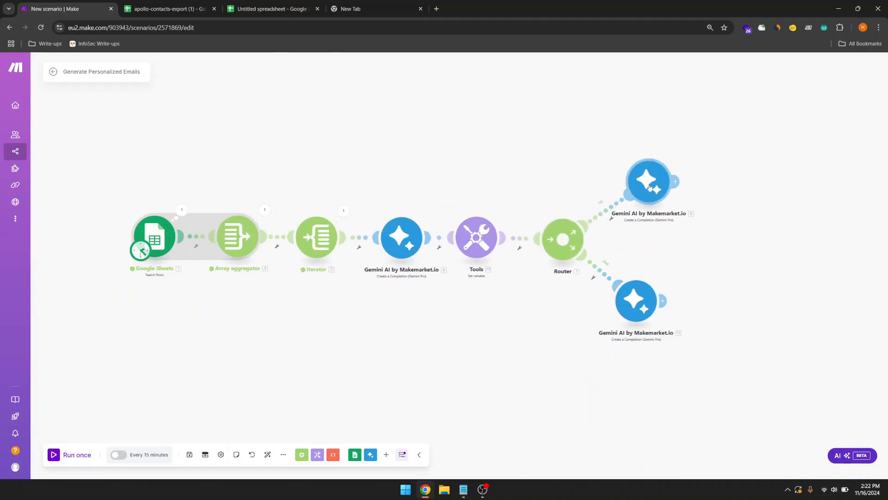
left_click_drag(639, 303, 652, 304)
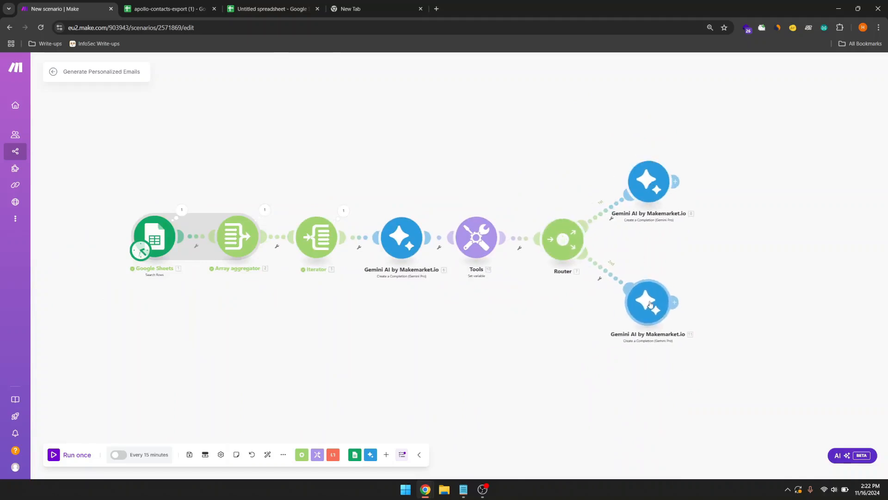
left_click_drag(714, 246, 682, 321)
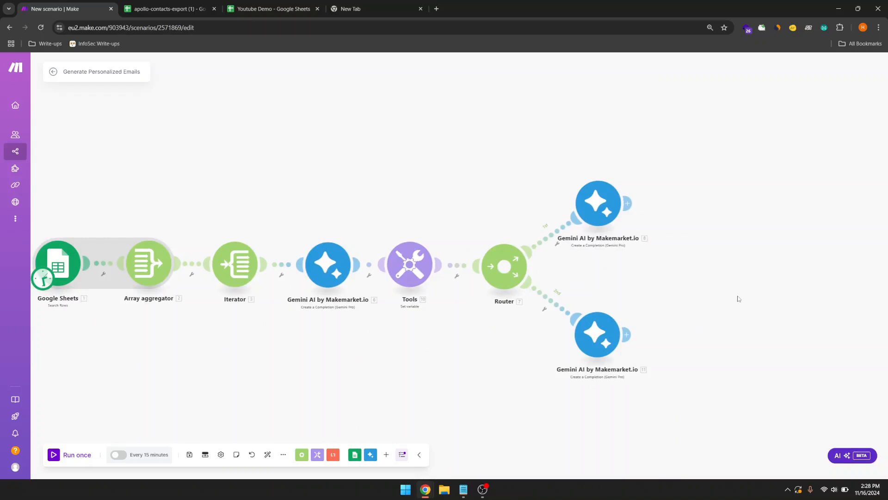
left_click_drag(739, 298, 729, 299)
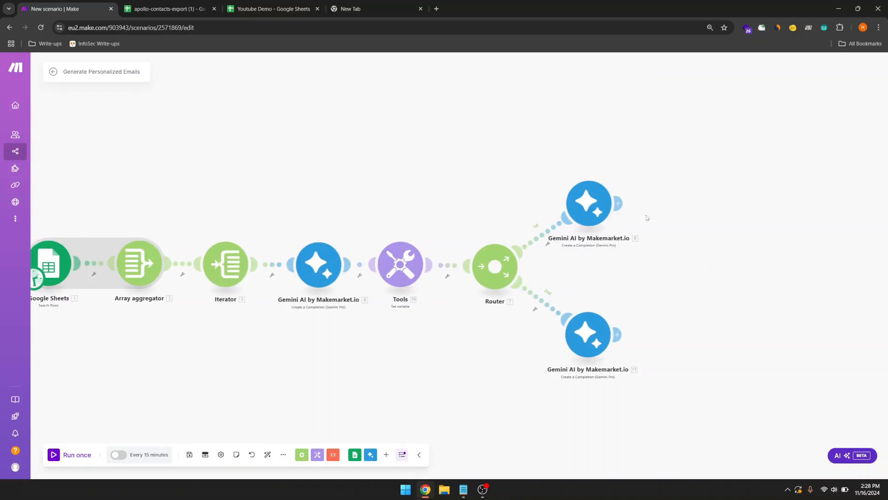
left_click(618, 203)
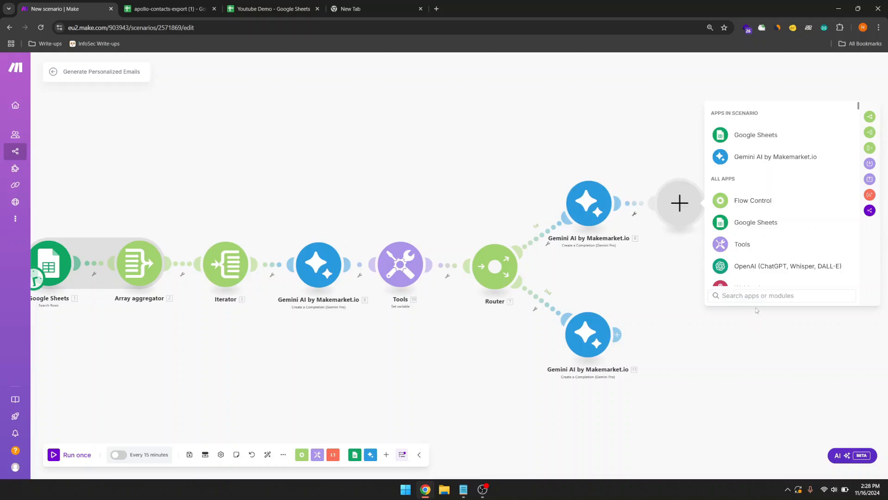
Step: Add a Set variable named SubjectLine holding Gemini 8's Candidates[] > Content > Parts[] > Text
type("set")
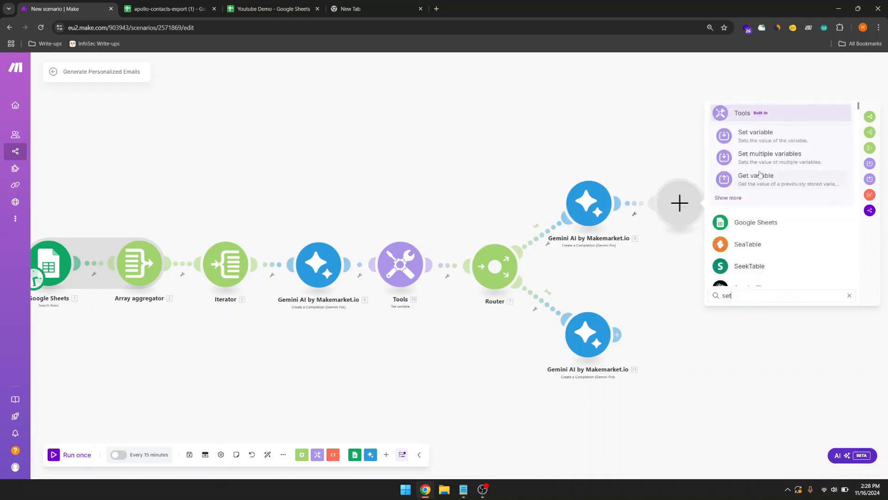
left_click(763, 145)
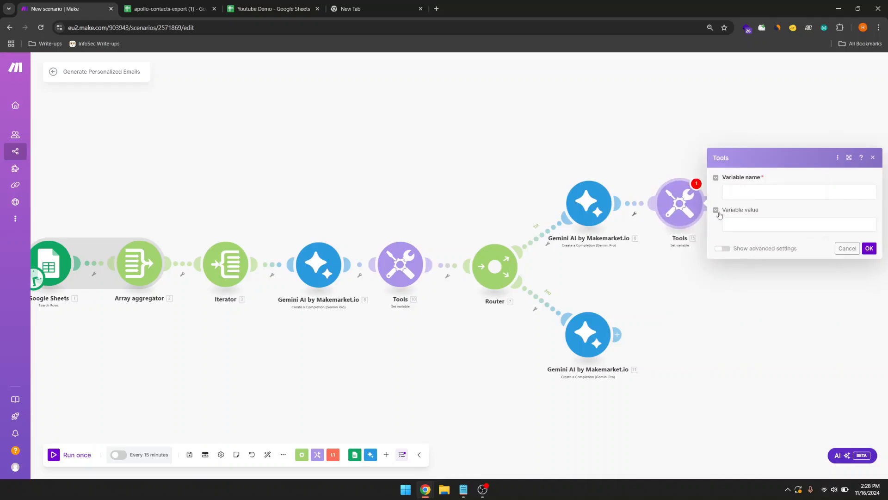
left_click(764, 192)
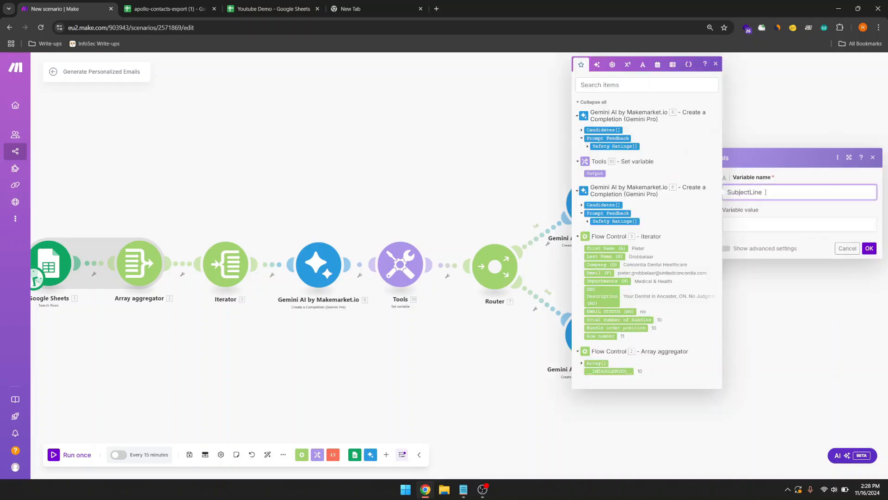
type("SubjectLine")
left_click(761, 224)
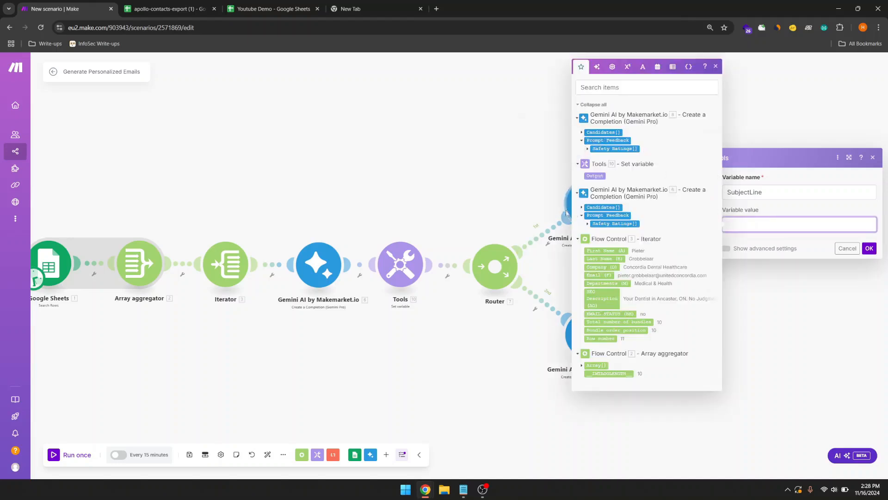
left_click(582, 144)
left_click(582, 136)
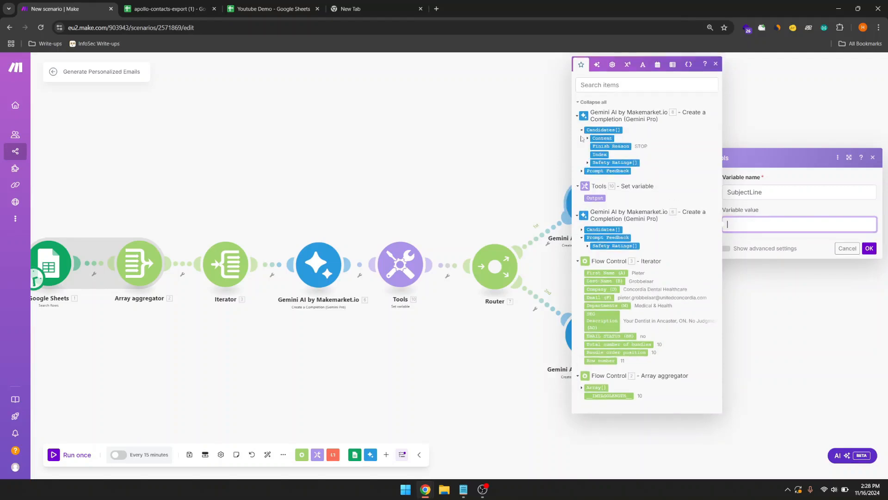
left_click(588, 138)
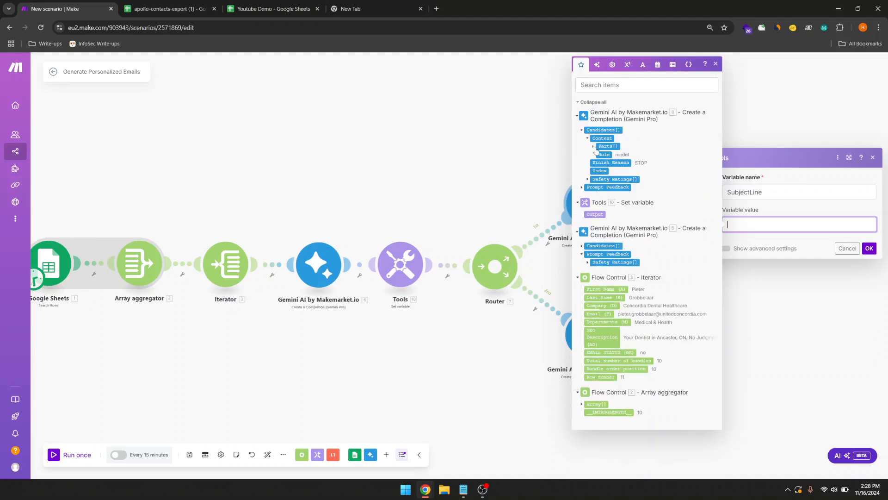
left_click(593, 146)
left_click(615, 155)
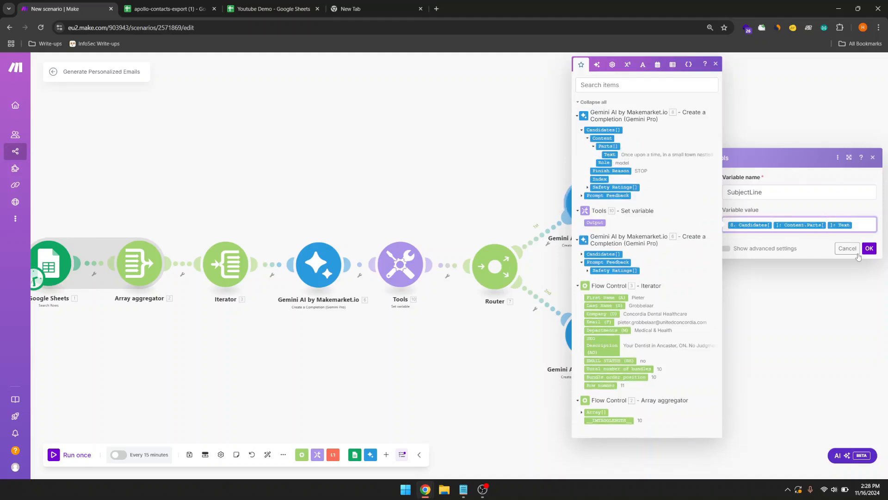
left_click(868, 248)
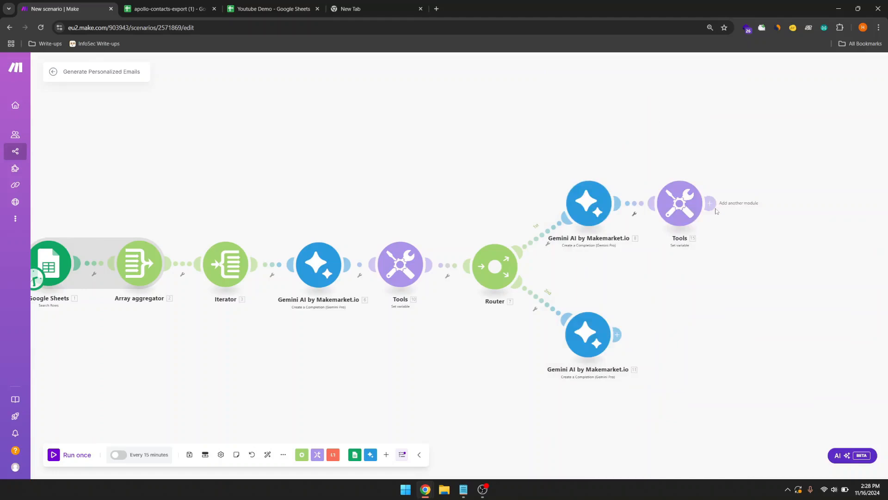
Step: Add a Google Sheets Update a Row module targeting My Drive, Youtube Demo, Sheet1
left_click(710, 203)
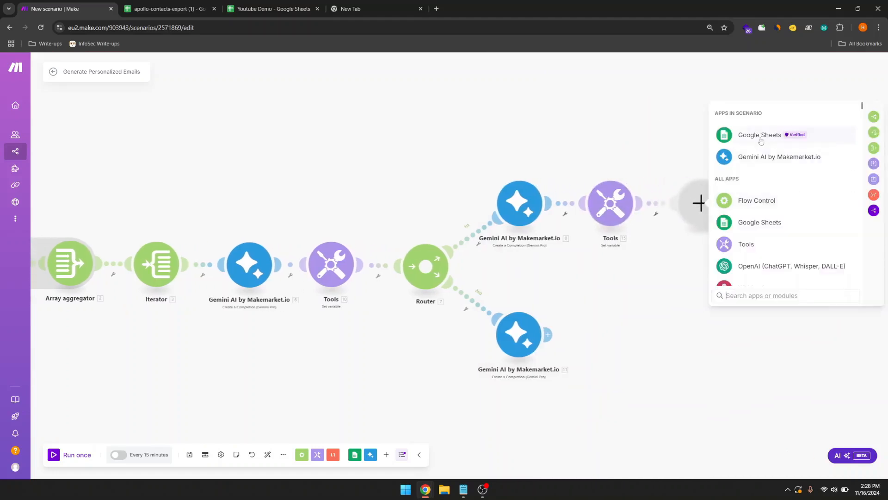
left_click(762, 139)
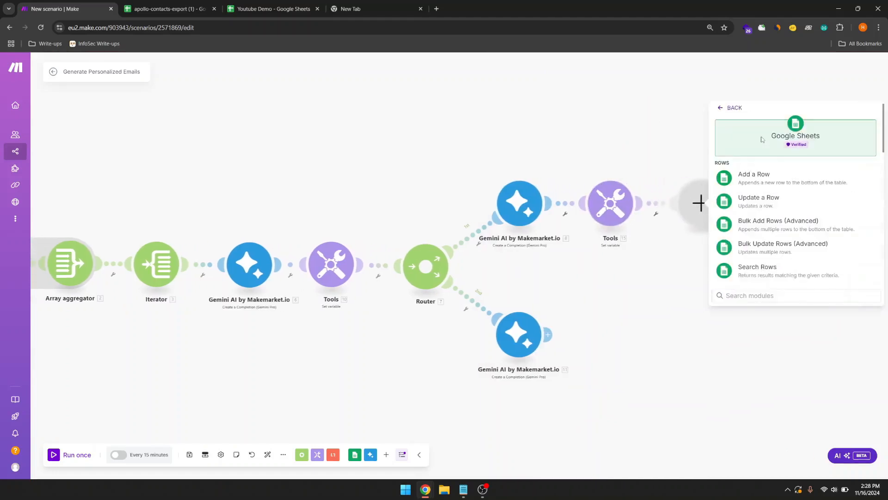
left_click(759, 199)
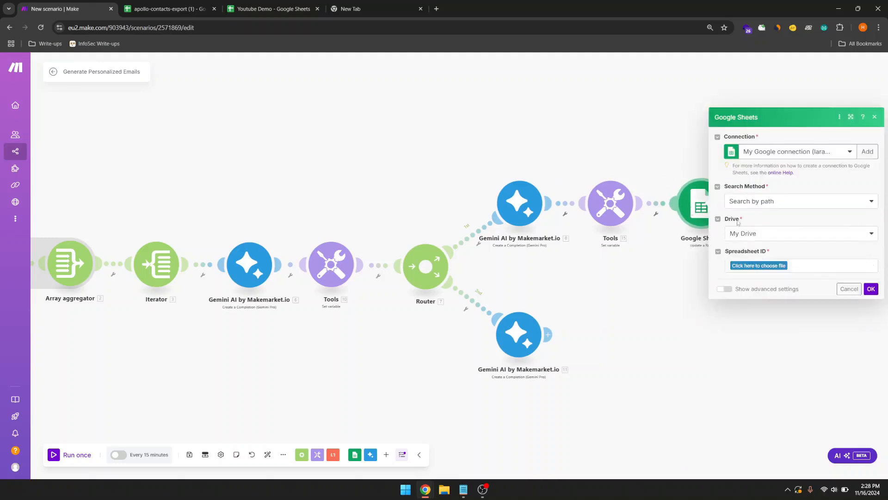
left_click(768, 238)
left_click(747, 245)
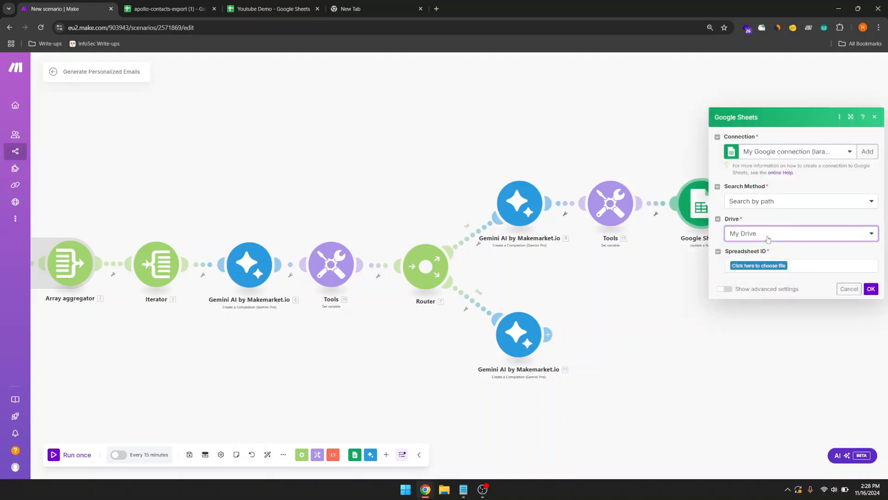
left_click(759, 266)
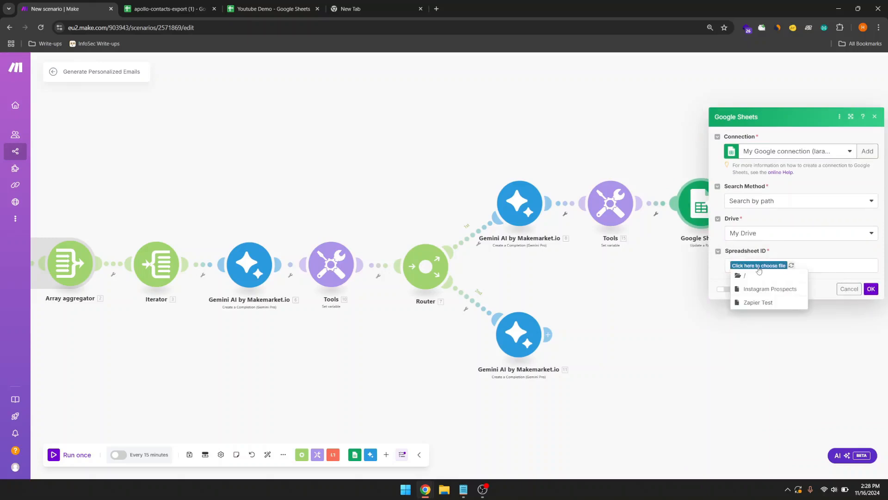
left_click(759, 267)
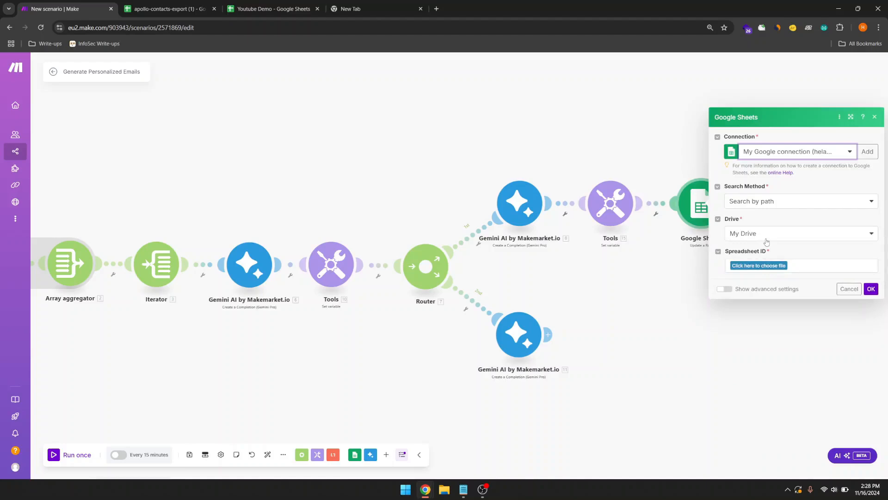
left_click(761, 268)
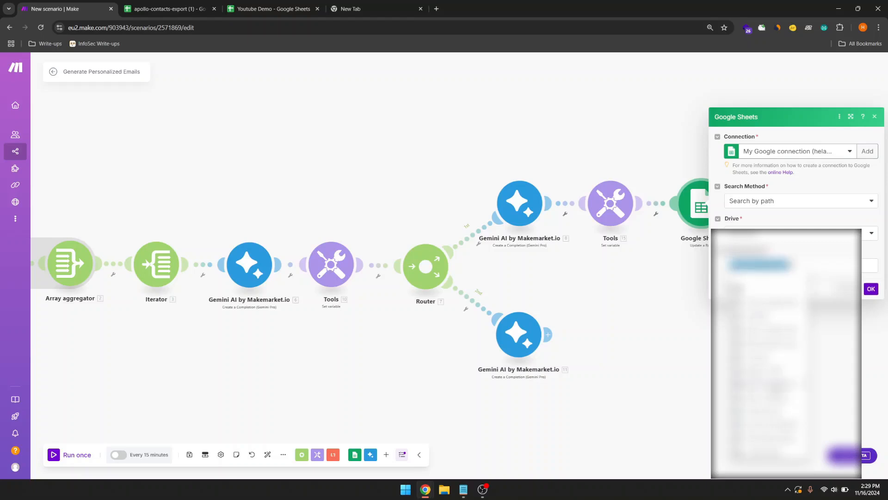
left_click(761, 444)
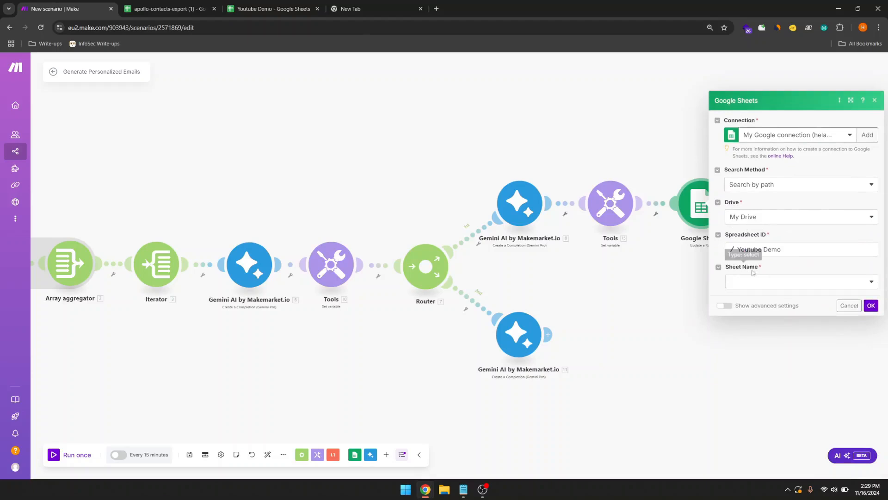
left_click(767, 288)
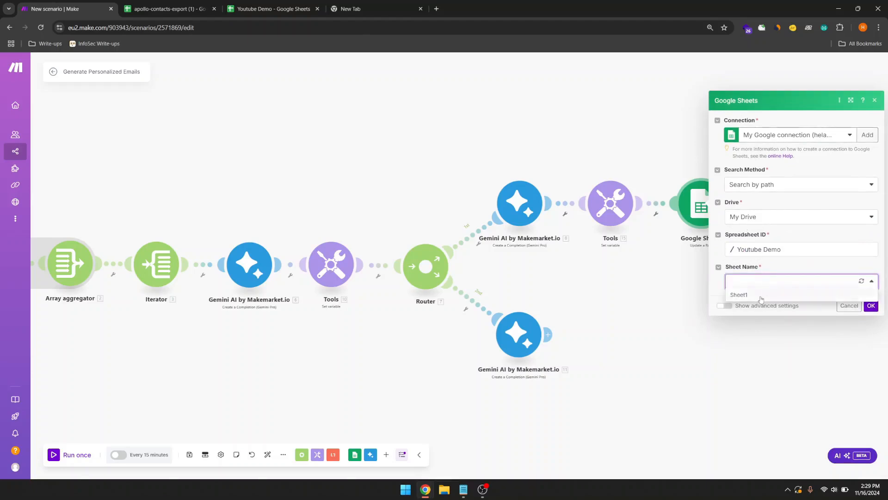
left_click(761, 296)
Step: Map the Iterator Row number, Email (F) into Email (A), SubjectLine into Subject Line (B), and save
left_click(758, 280)
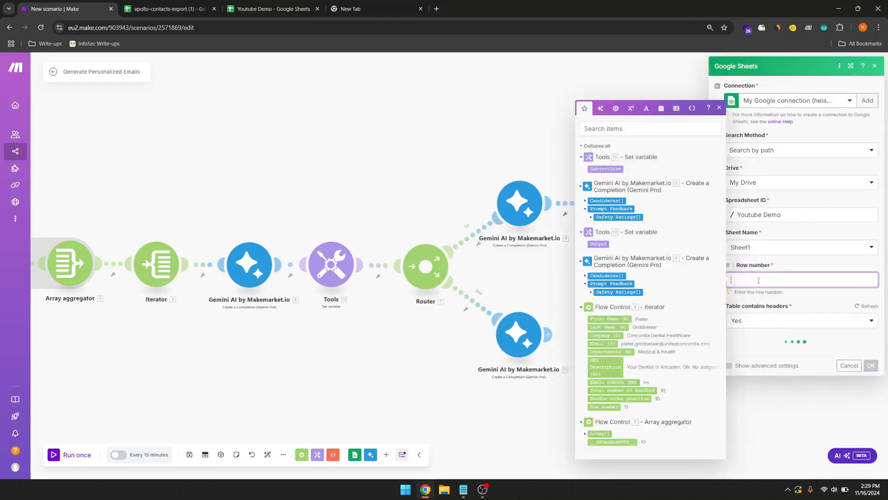
left_click(755, 267)
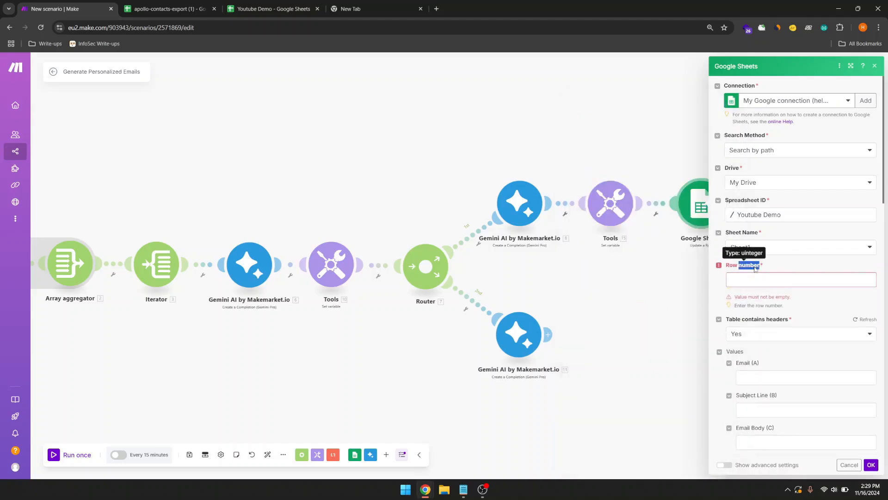
left_click(754, 279)
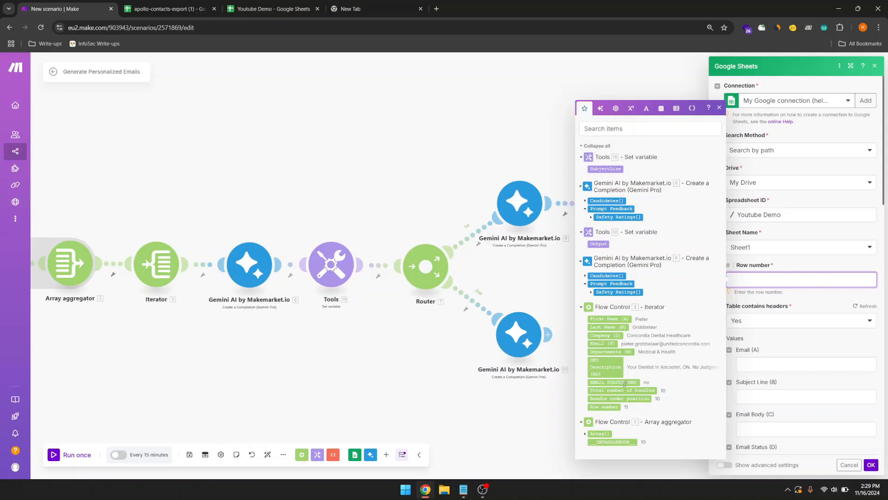
left_click(606, 406)
left_click(769, 342)
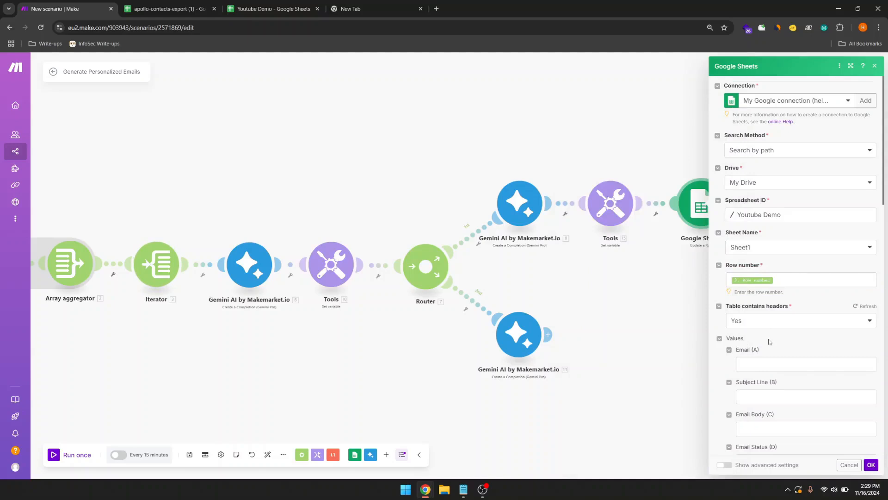
scroll(769, 341, "down", 3)
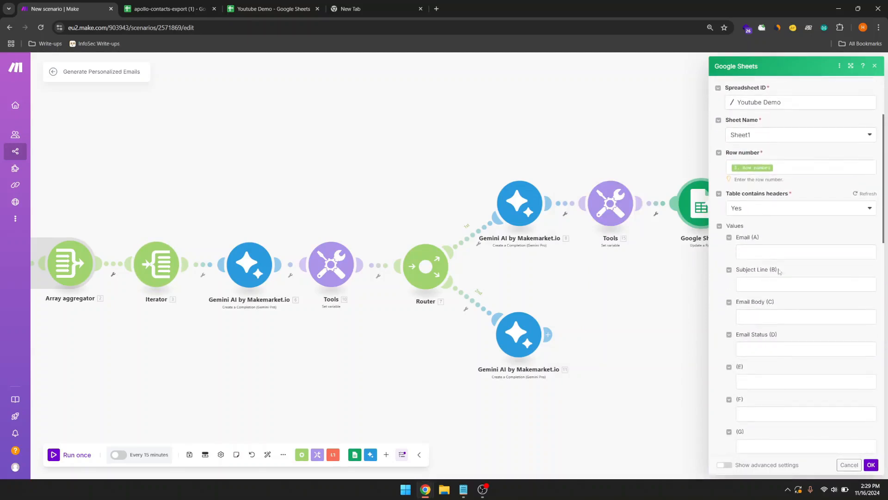
left_click(756, 253)
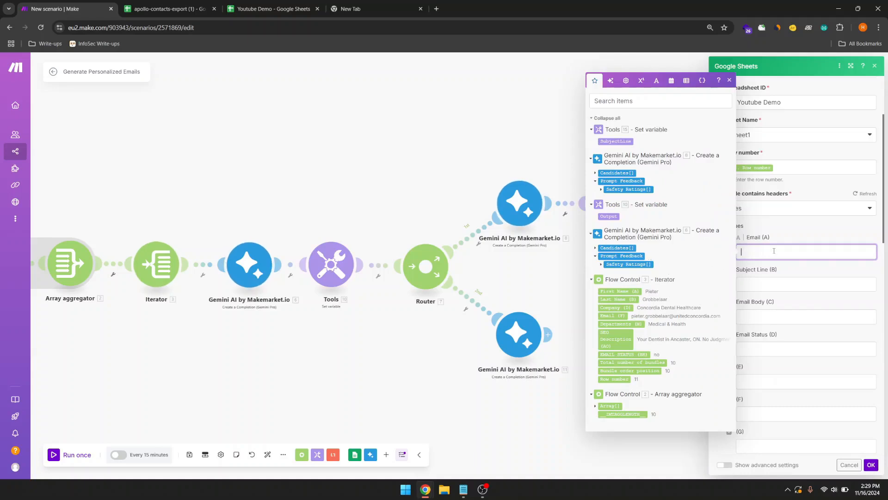
left_click(616, 317)
left_click(762, 286)
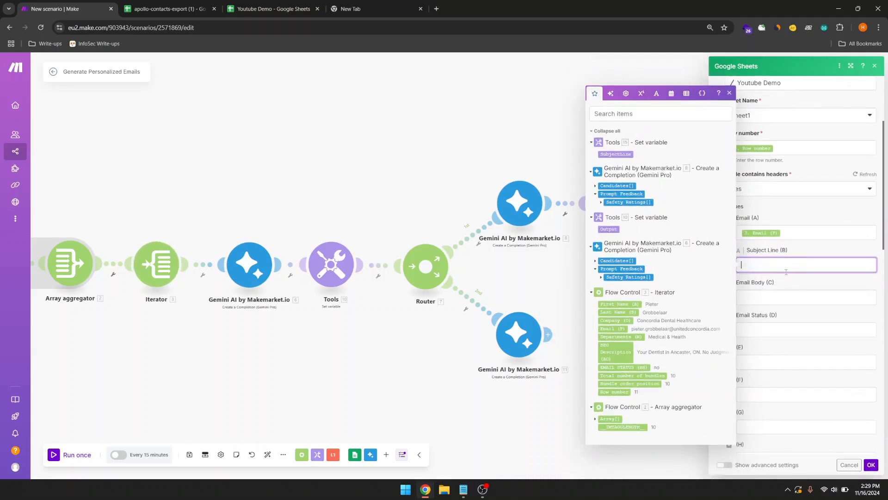
left_click(616, 154)
scroll(829, 301, "down", 1)
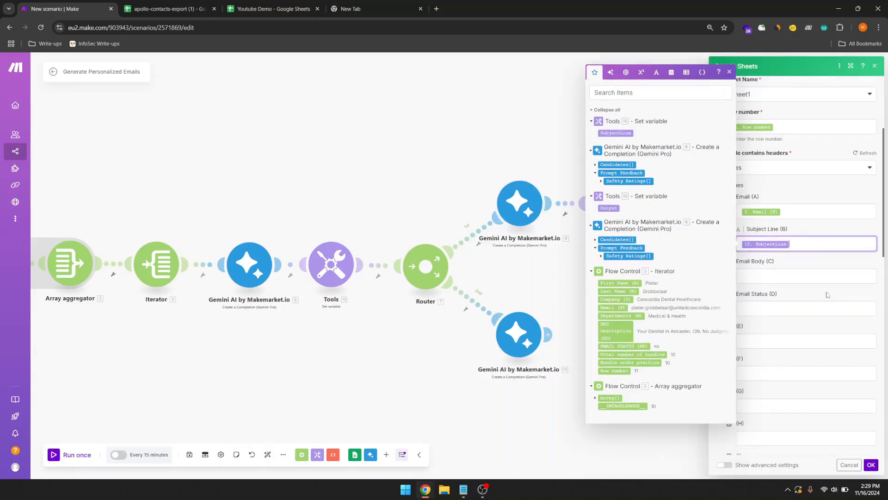
left_click(822, 257)
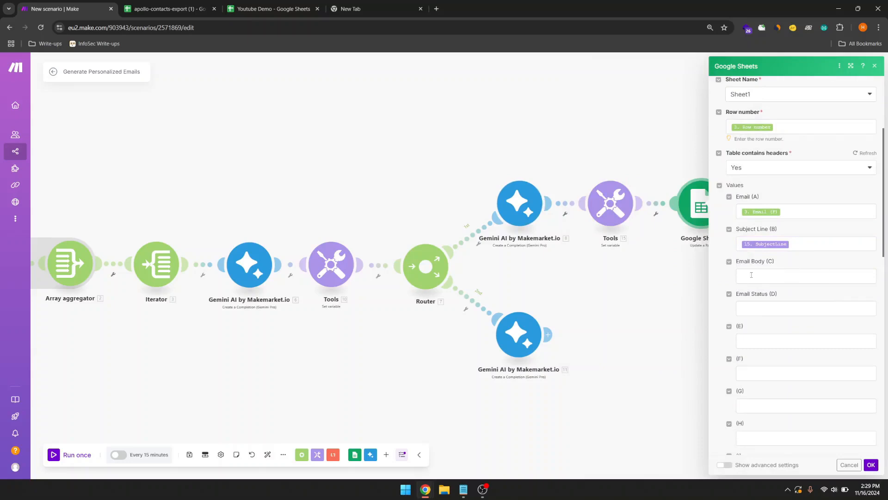
left_click_drag(737, 262, 768, 264)
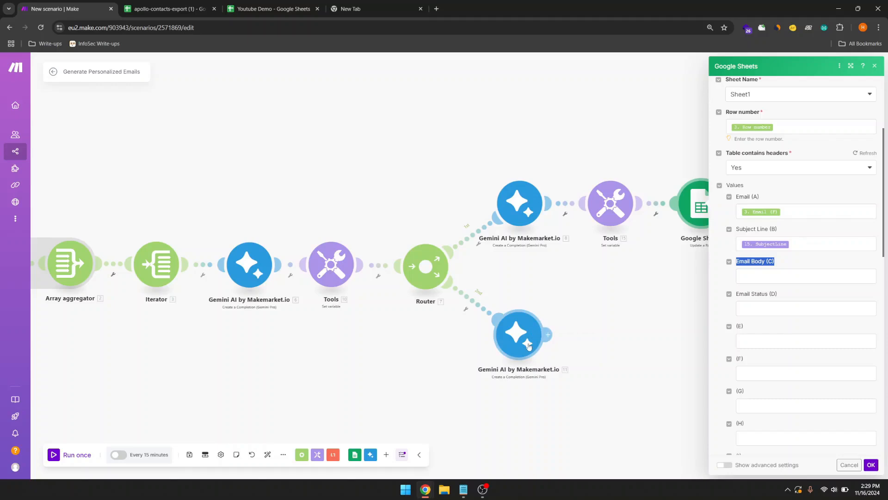
left_click(871, 465)
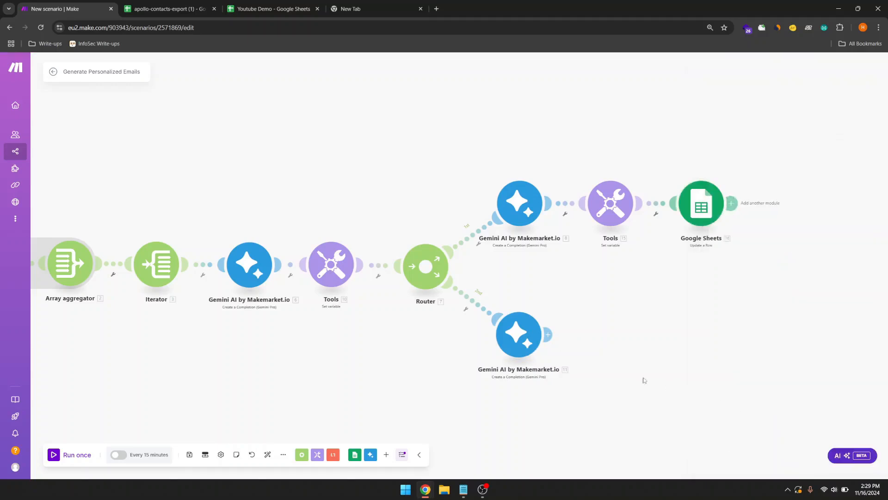
Step: Add a Set variable named EmailBody holding Gemini 11's Candidates[] > Content Text
left_click(548, 343)
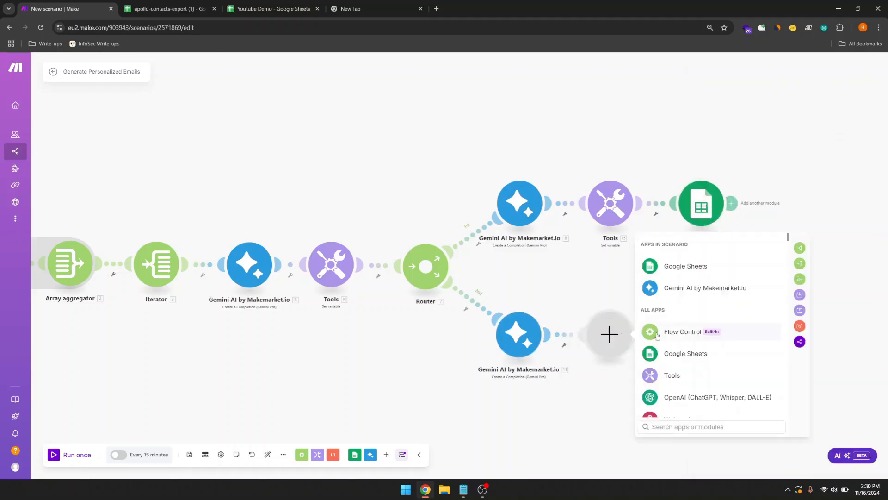
type("set")
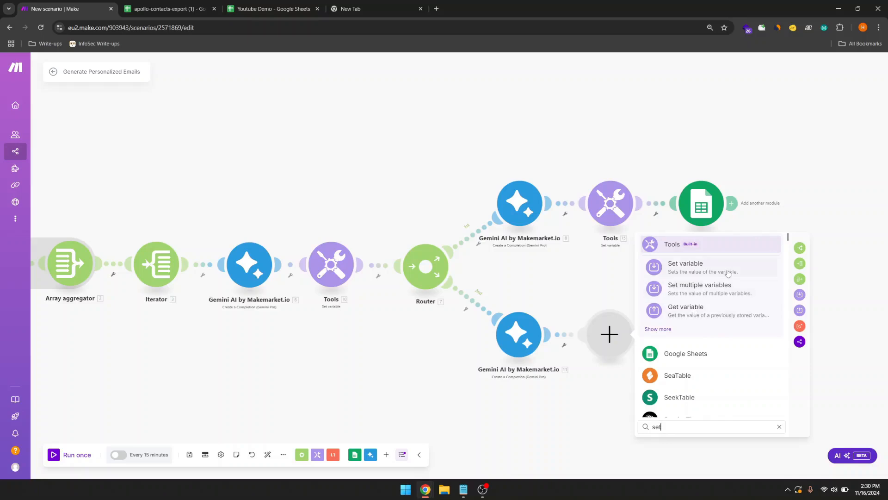
left_click(686, 266)
left_click(695, 318)
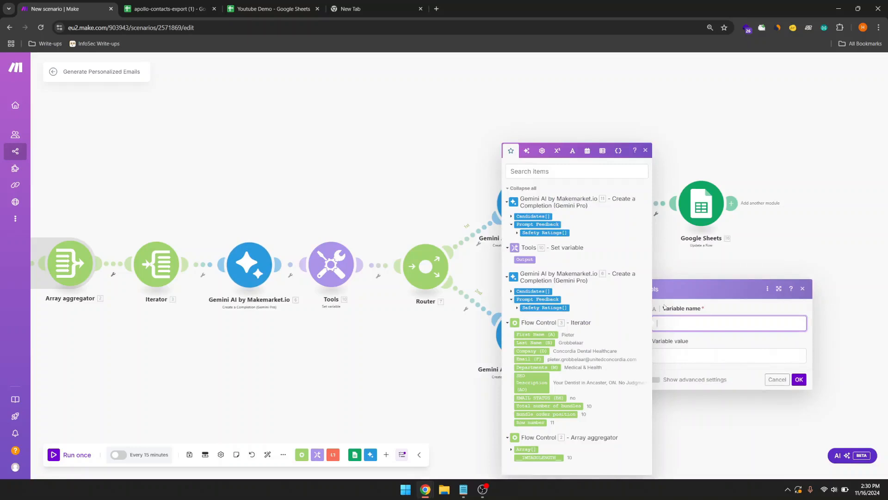
type("Emsi")
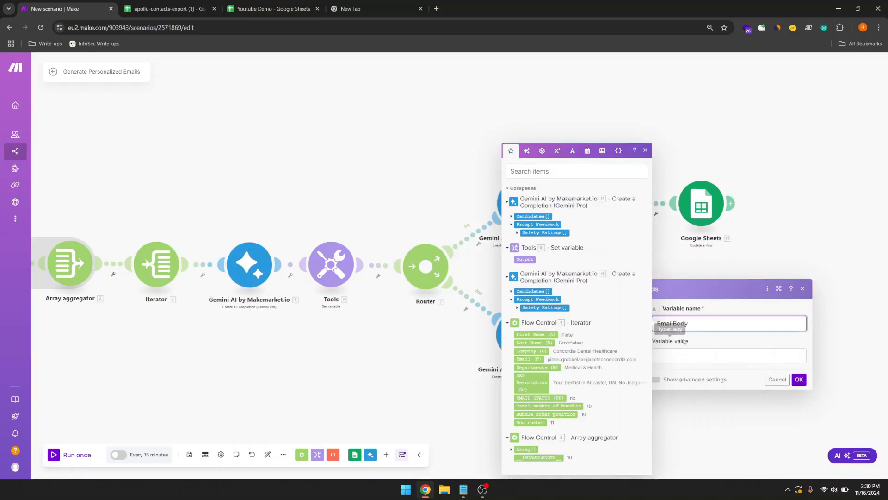
key("Tab")
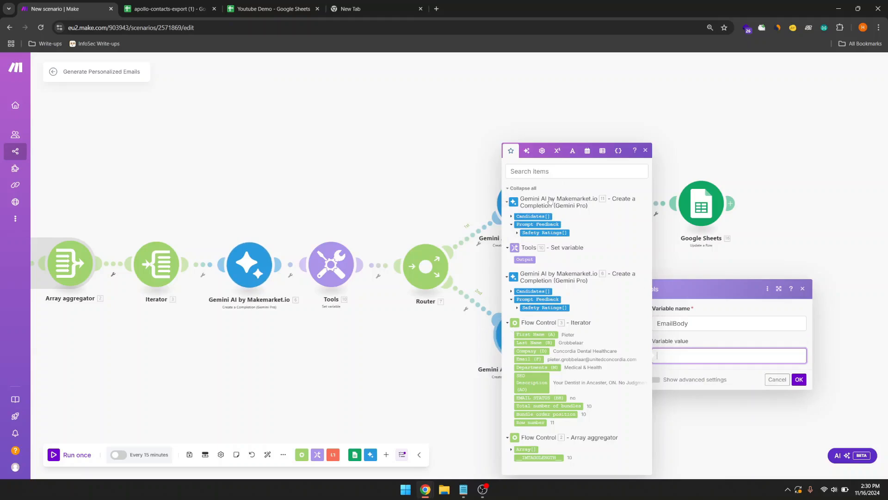
left_click(511, 216)
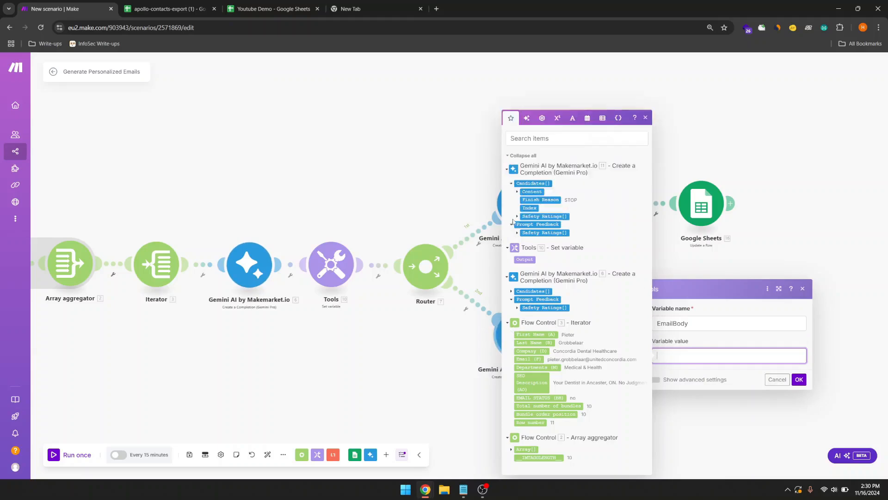
left_click(517, 192)
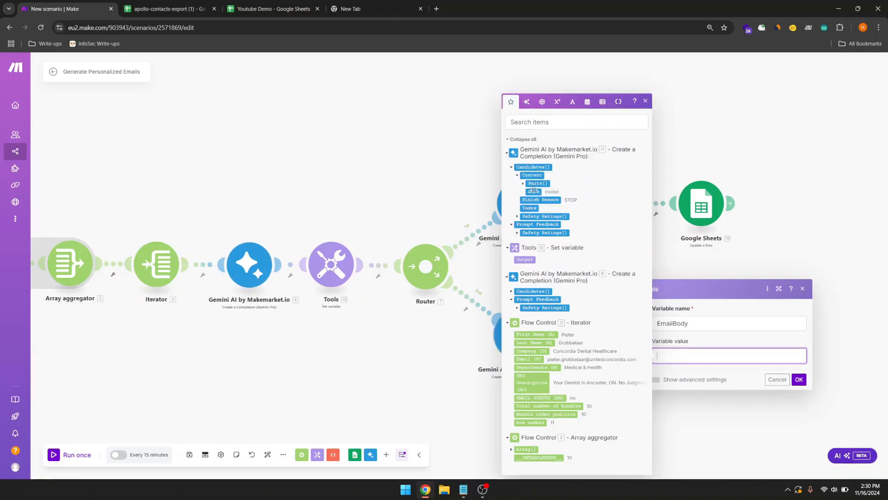
left_click(540, 183)
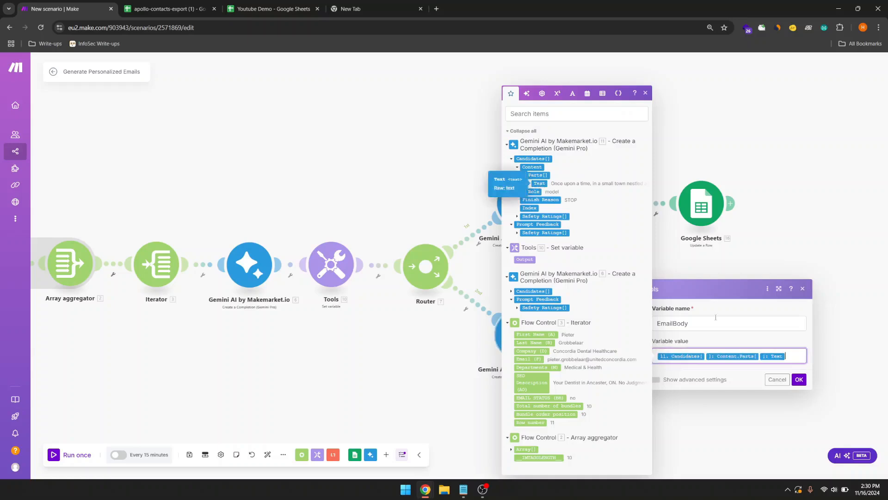
left_click(799, 379)
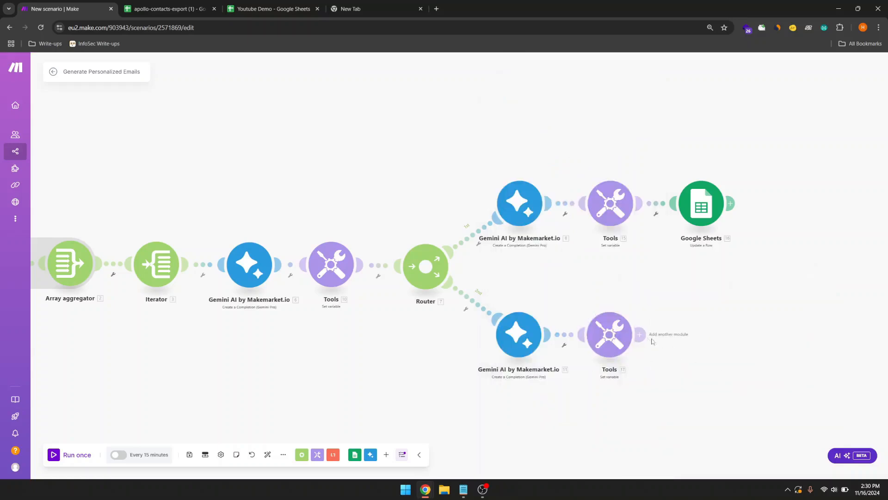
Step: Add a Google Sheets Update a Row module using the other Google connection, Youtube Demo, Sheet1
left_click(706, 347)
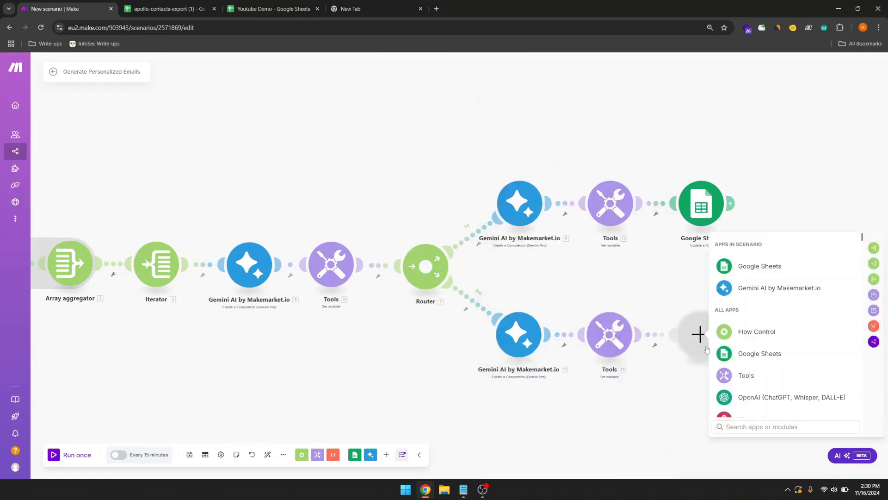
left_click(754, 266)
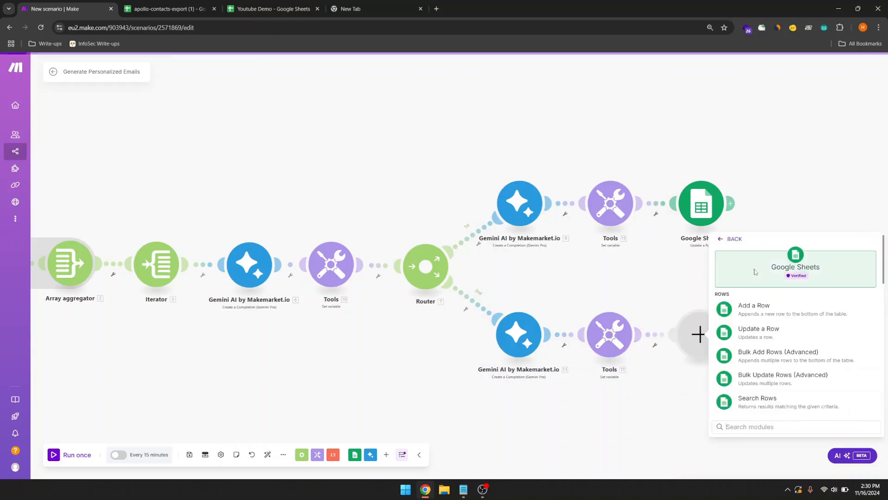
left_click(751, 340)
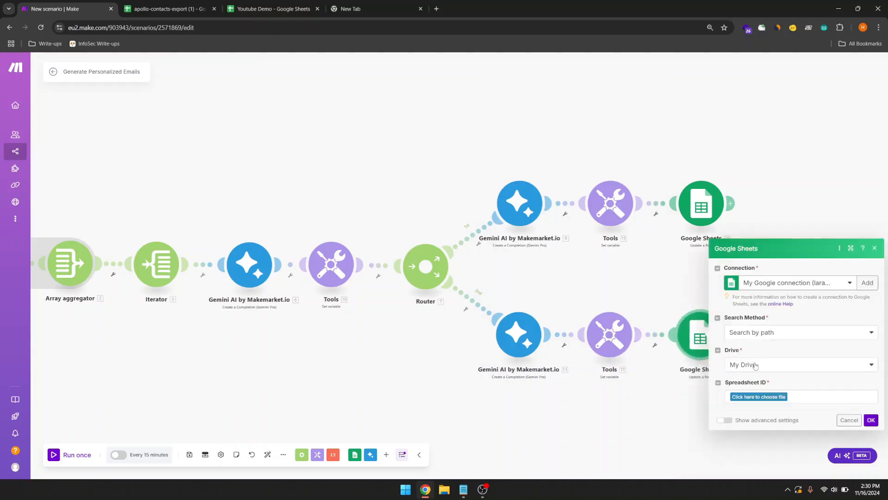
left_click(841, 281)
left_click(788, 316)
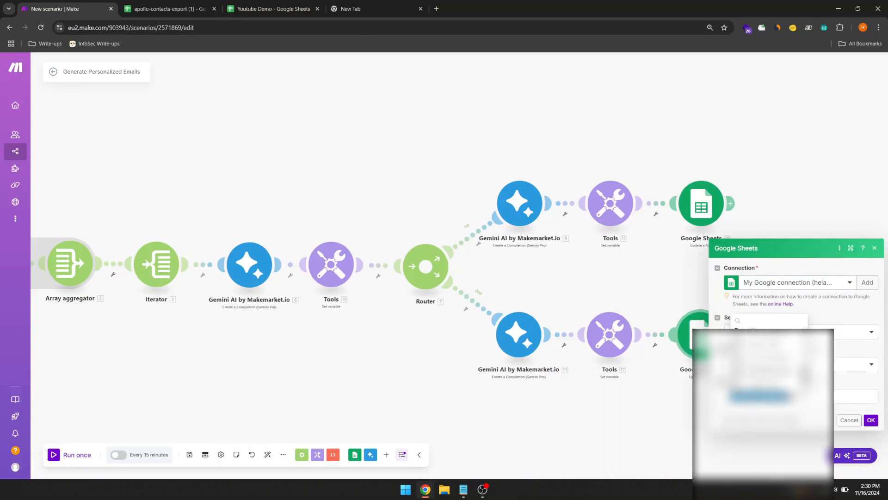
left_click(770, 394)
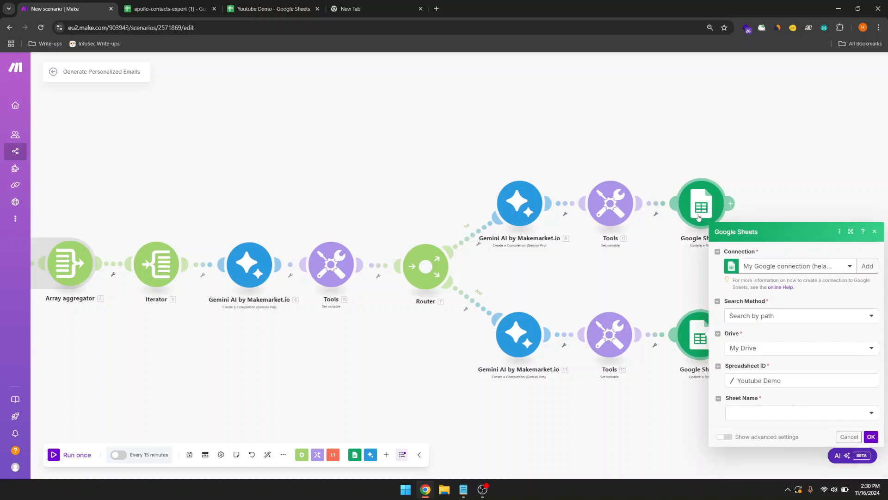
left_click(760, 410)
left_click(760, 413)
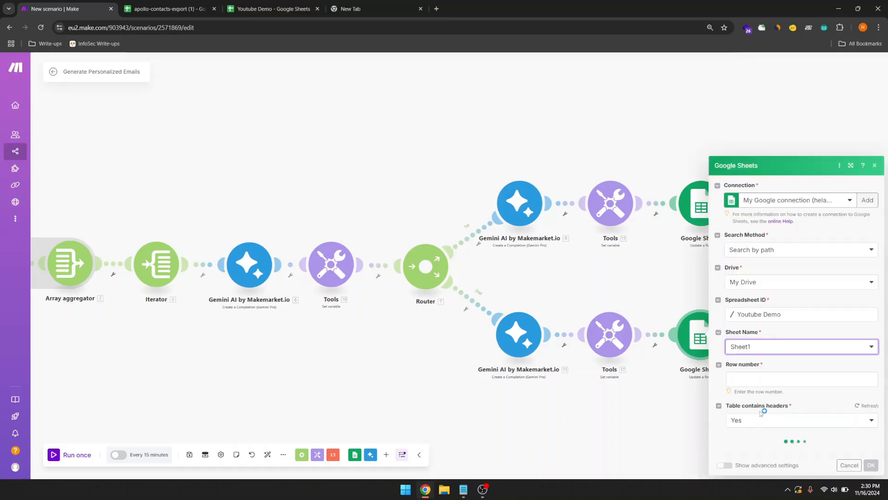
Step: Map the Iterator Row number and the EmailBody variable into Email Body (C)
left_click(777, 377)
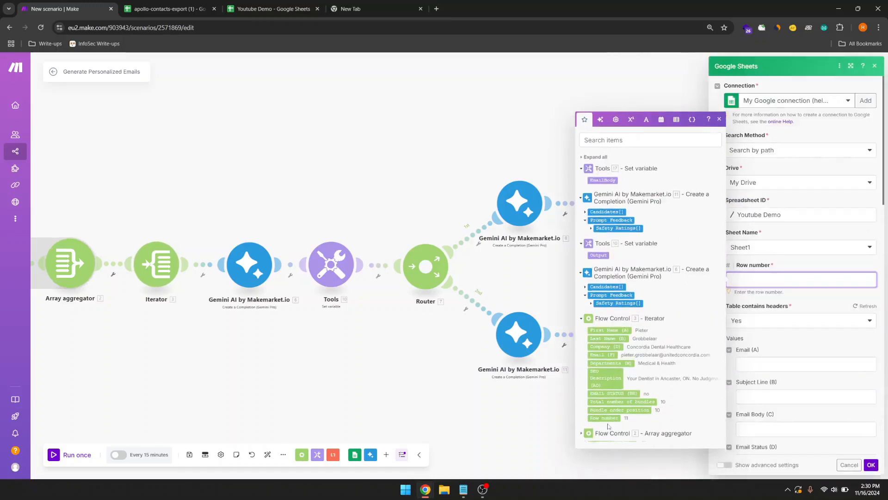
left_click(613, 417)
left_click(842, 338)
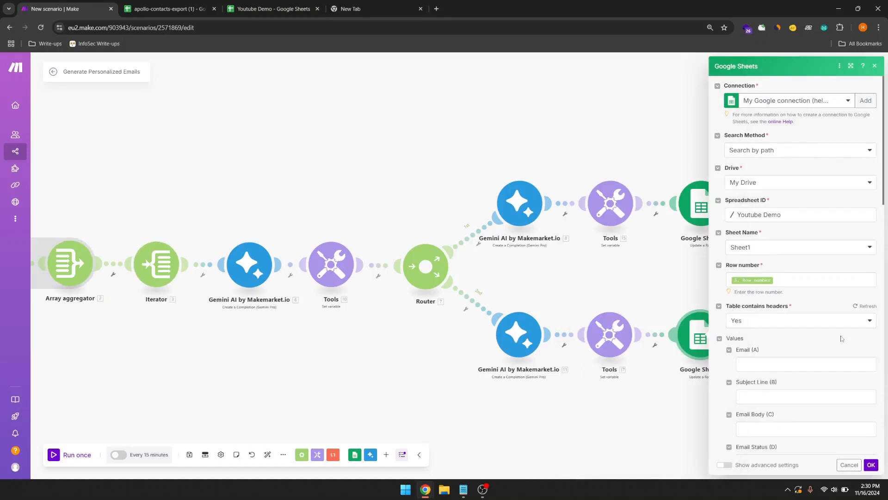
scroll(842, 338, "down", 1)
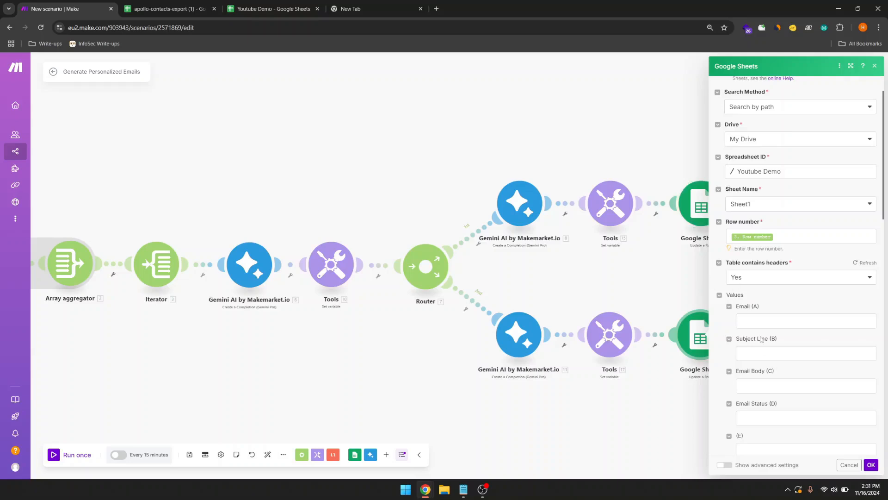
left_click(773, 387)
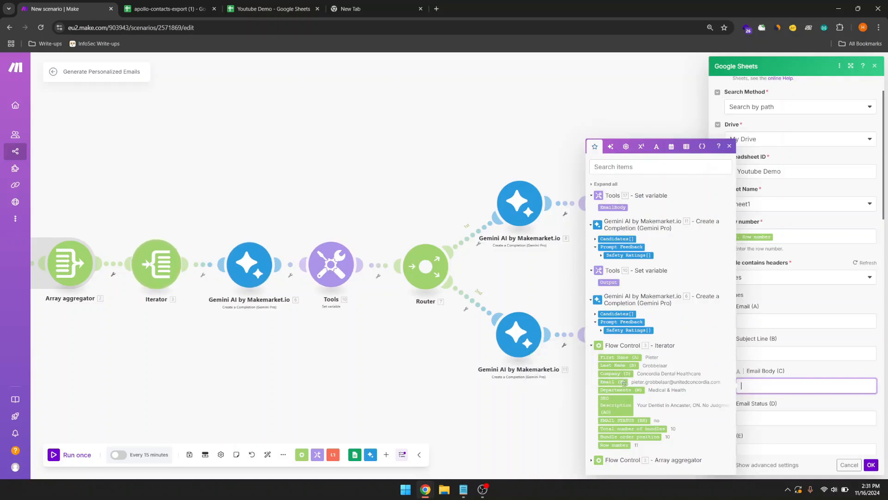
left_click(618, 207)
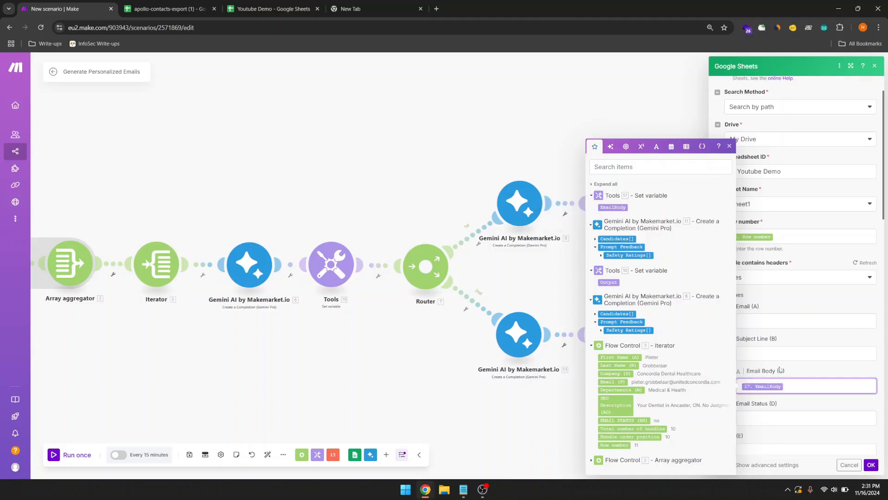
left_click(790, 410)
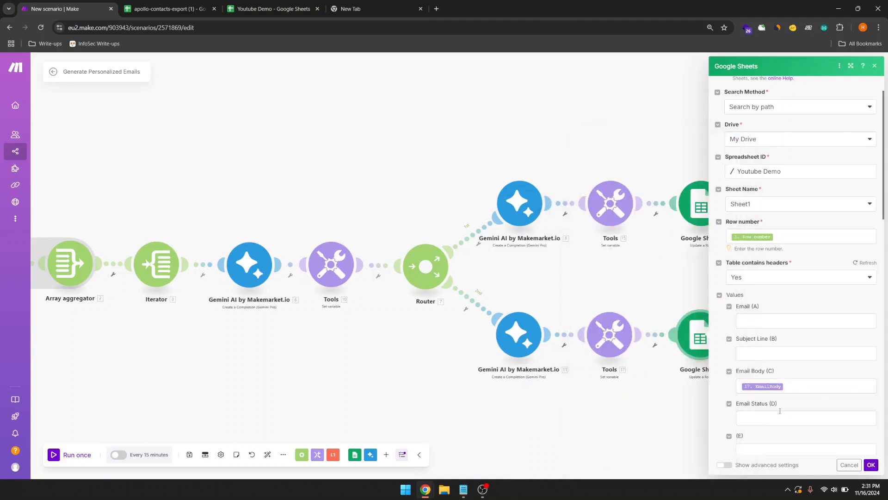
left_click(782, 418)
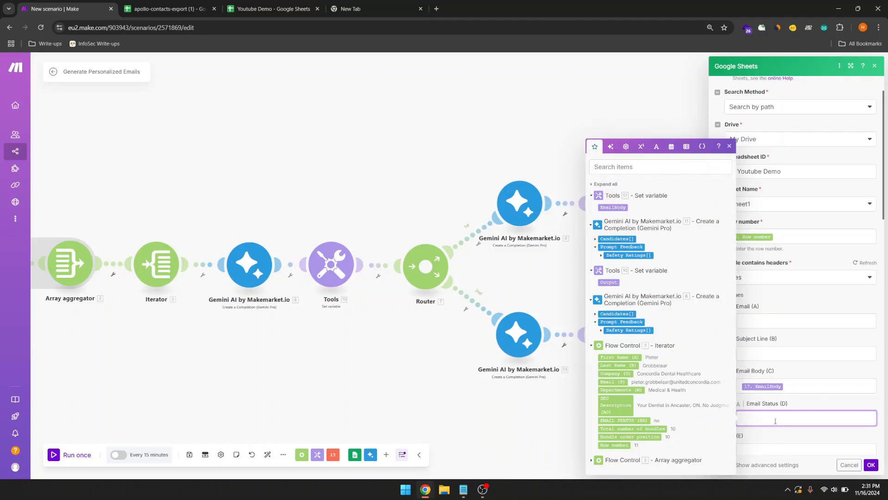
left_click(539, 432)
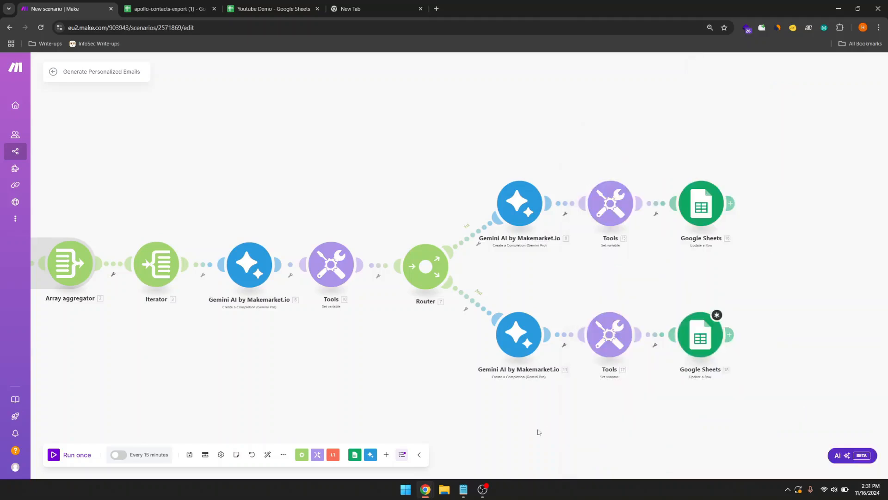
left_click(695, 349)
Step: Start editing Email Status (D) twice, closing the lower Sheets settings without changes each time
left_click(778, 419)
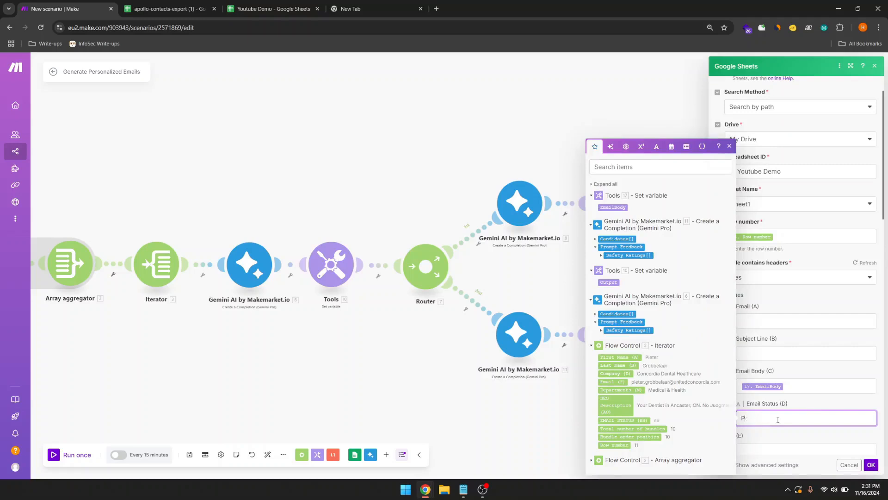
left_click(510, 412)
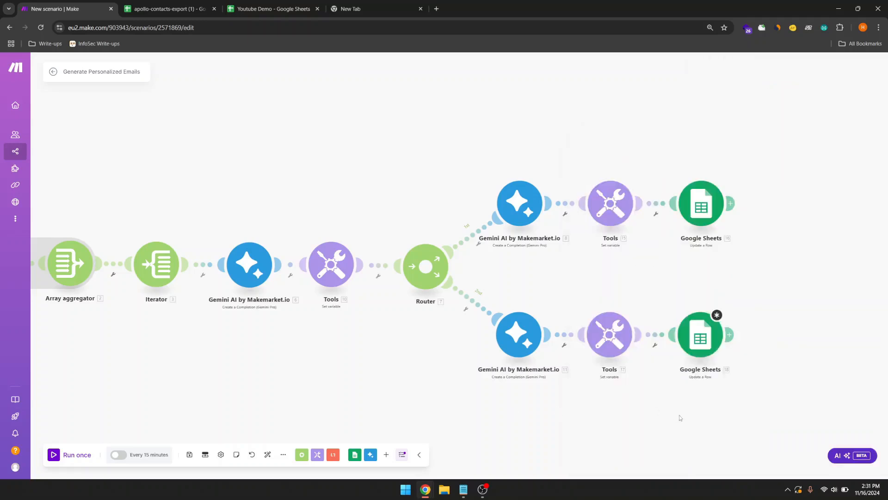
left_click(692, 345)
left_click(770, 417)
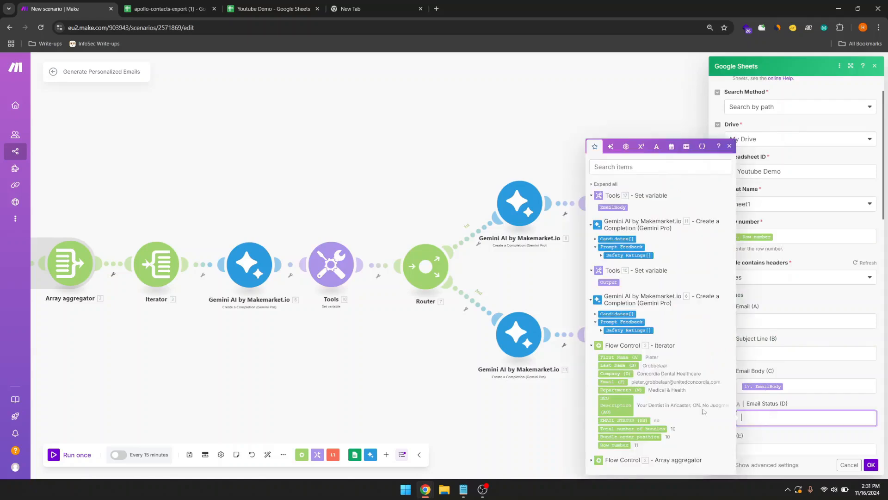
left_click(533, 405)
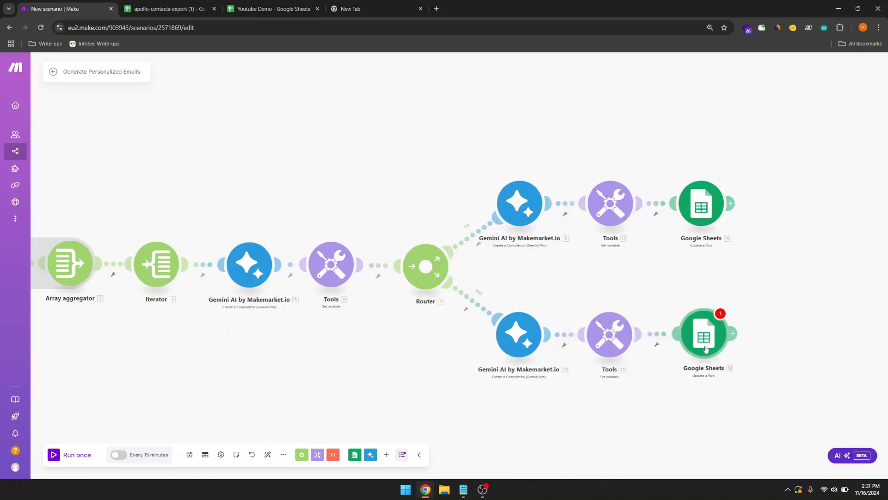
left_click_drag(706, 349, 703, 349)
left_click_drag(607, 404, 512, 400)
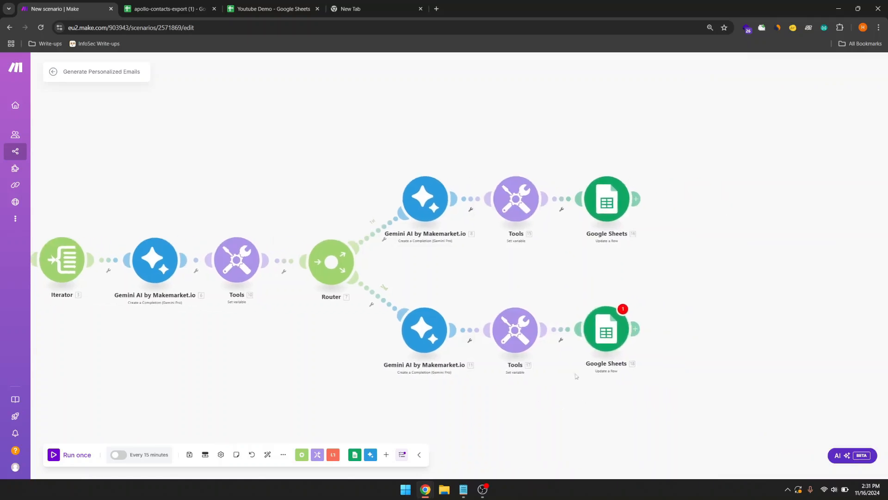
Step: Review the lower Sheets module's fields and save it with Email Status (D) left empty
left_click(602, 331)
scroll(707, 367, "down", 3)
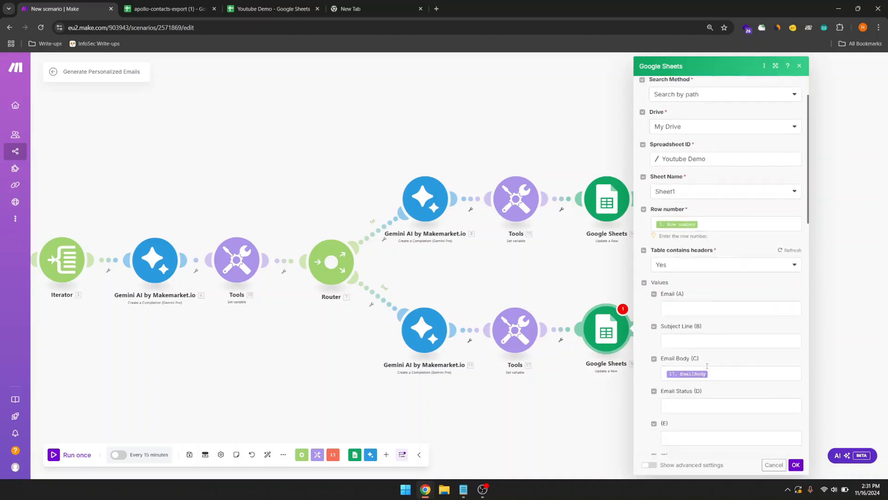
scroll(707, 366, "up", 3)
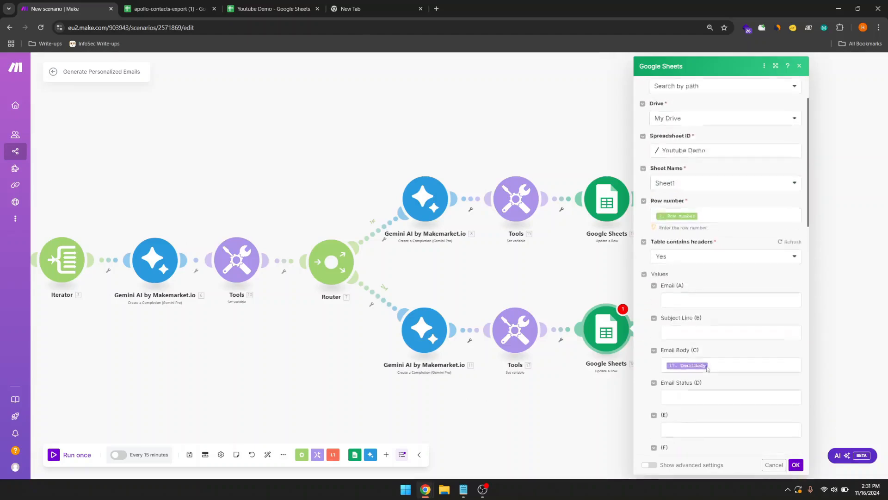
scroll(706, 365, "down", 1)
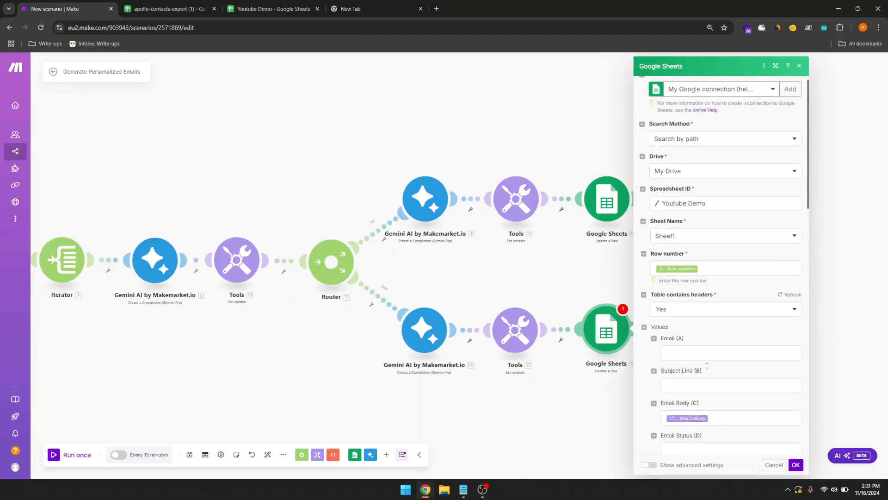
scroll(707, 366, "down", 1)
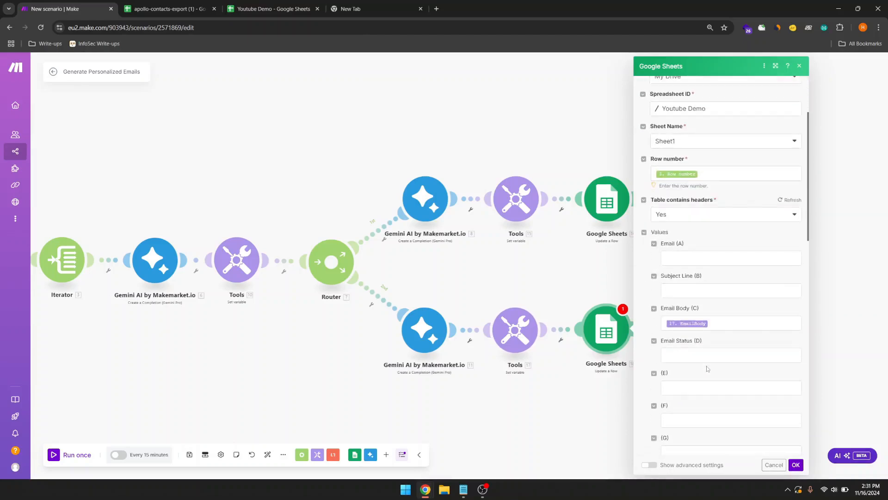
scroll(706, 369, "down", 2)
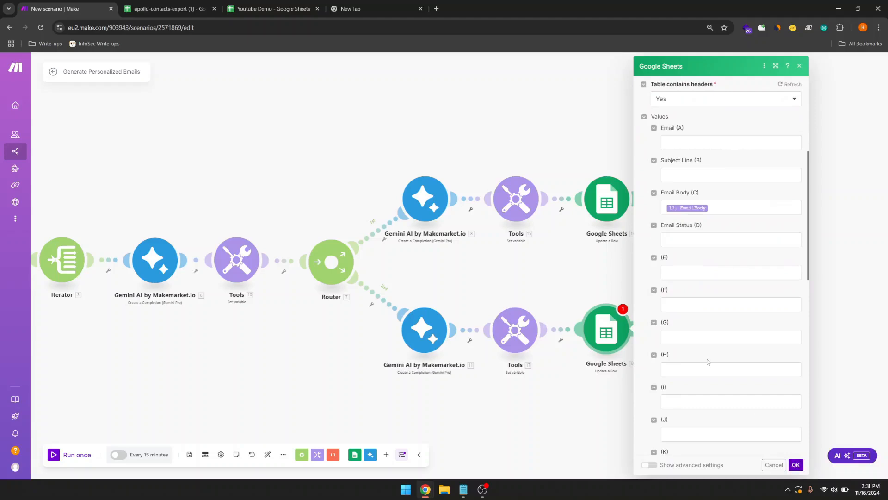
left_click(796, 464)
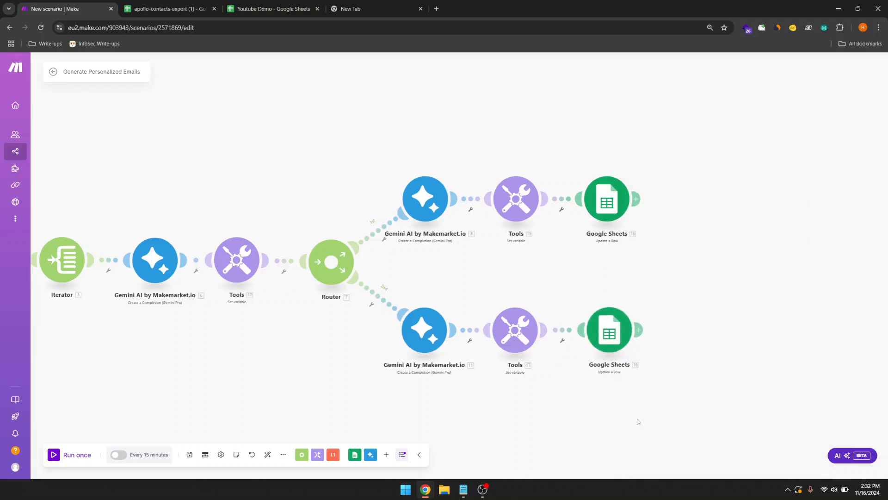
left_click_drag(637, 420, 604, 418)
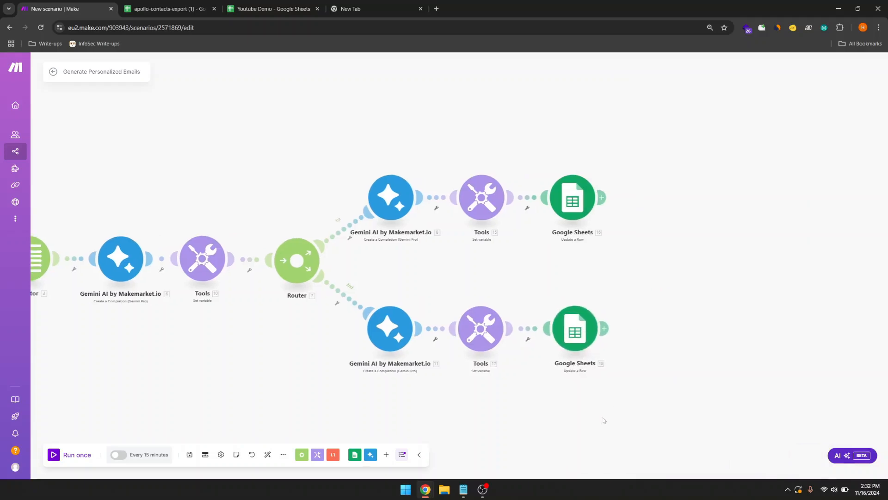
Step: Append another Google Sheets Update a Row module after the lower route's Sheets step, unconfigured
left_click(604, 328)
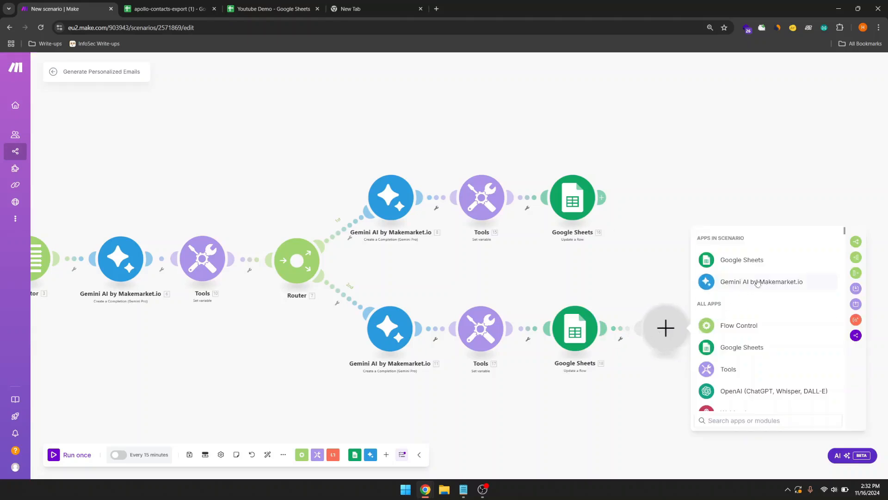
left_click(775, 267)
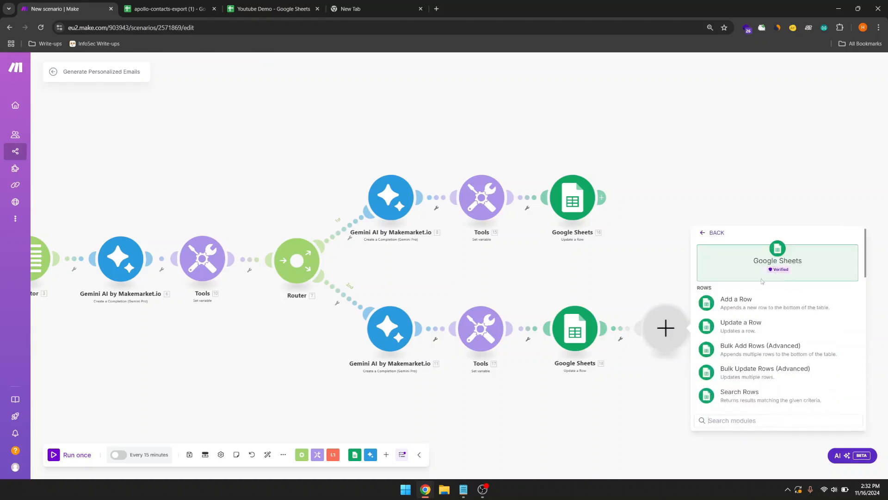
left_click(732, 330)
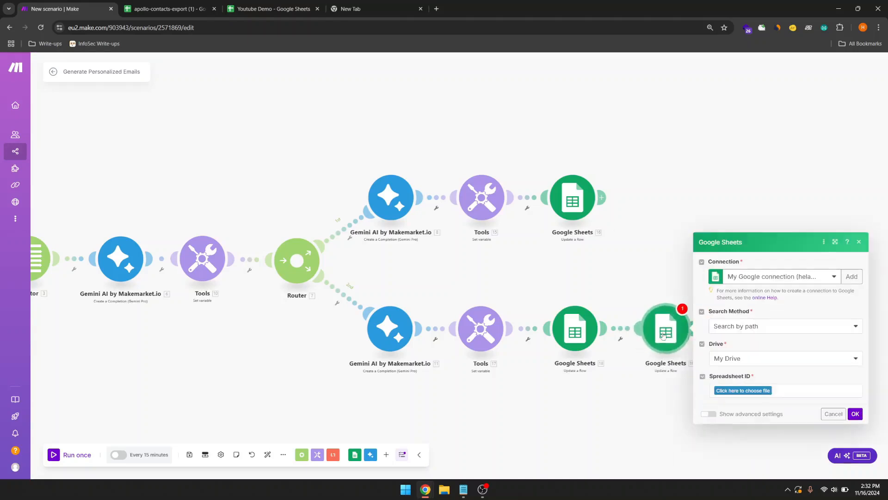
left_click(563, 304)
left_click_drag(536, 281, 828, 279)
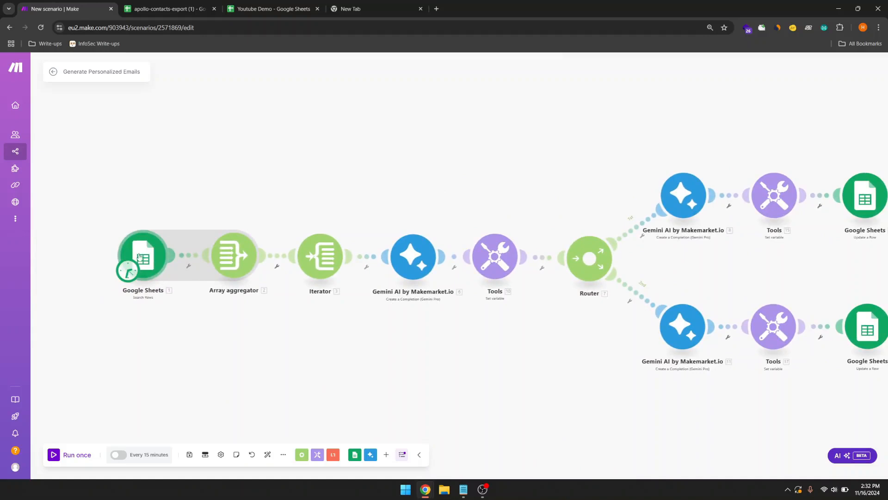
left_click_drag(268, 388, 1, 357)
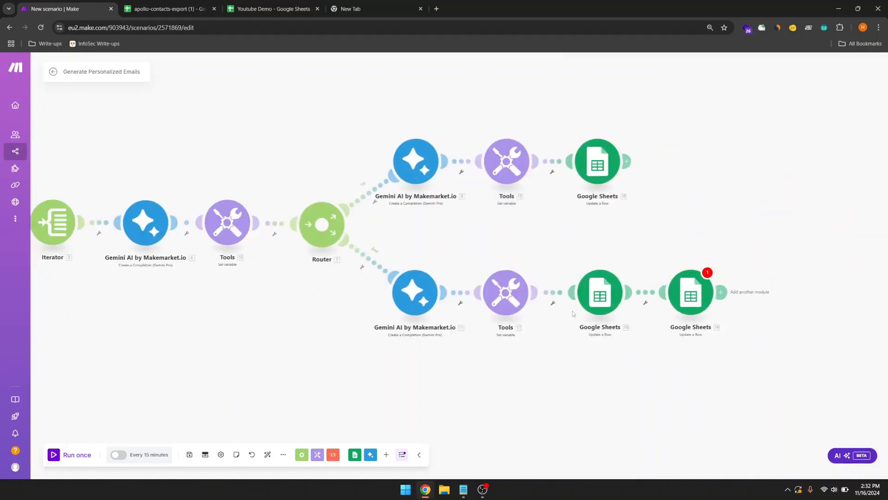
Step: Point the new module at spreadsheet apollo-contacts-export (1) and its .csv sheet
left_click(688, 294)
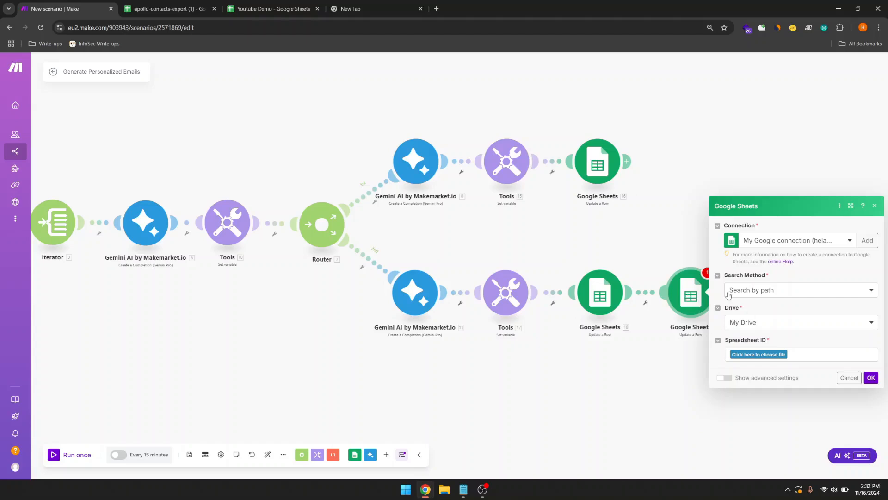
left_click(769, 353)
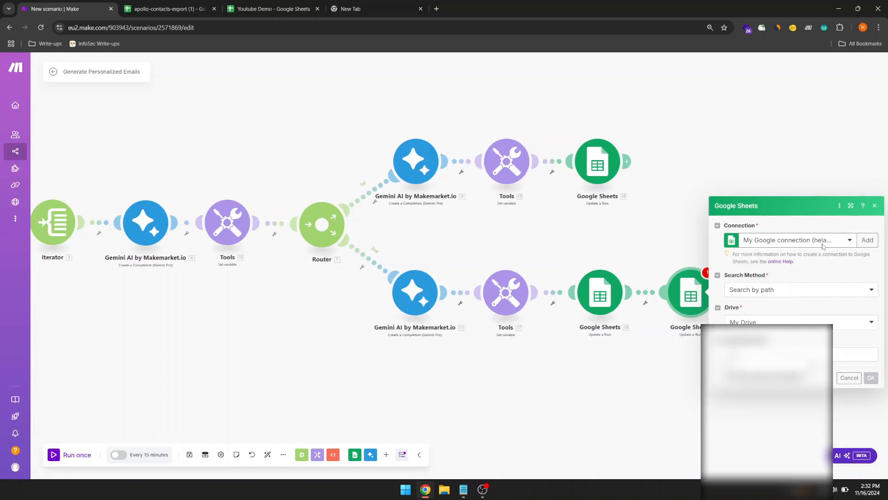
scroll(763, 416, "down", 5)
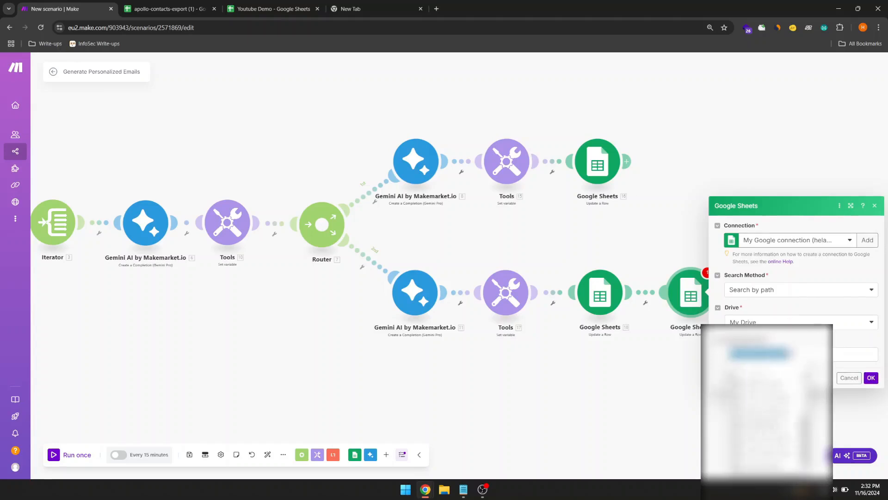
scroll(763, 416, "up", 4)
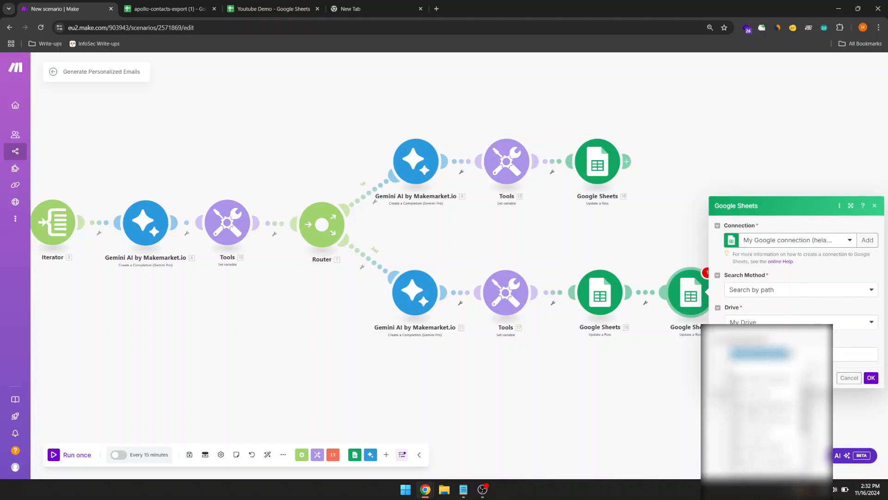
left_click(761, 353)
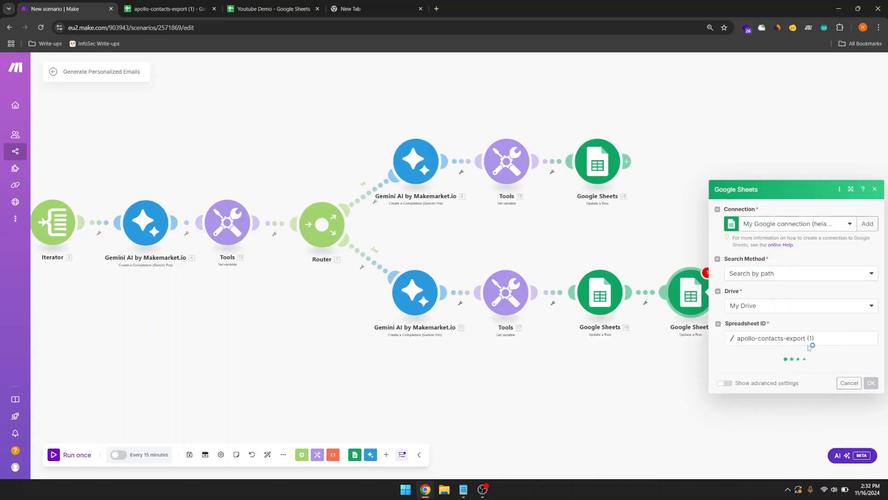
left_click(780, 375)
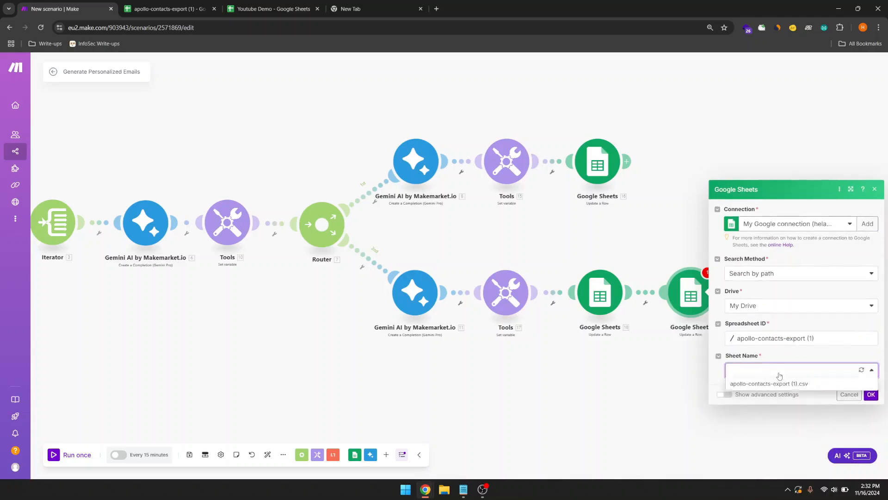
left_click(768, 384)
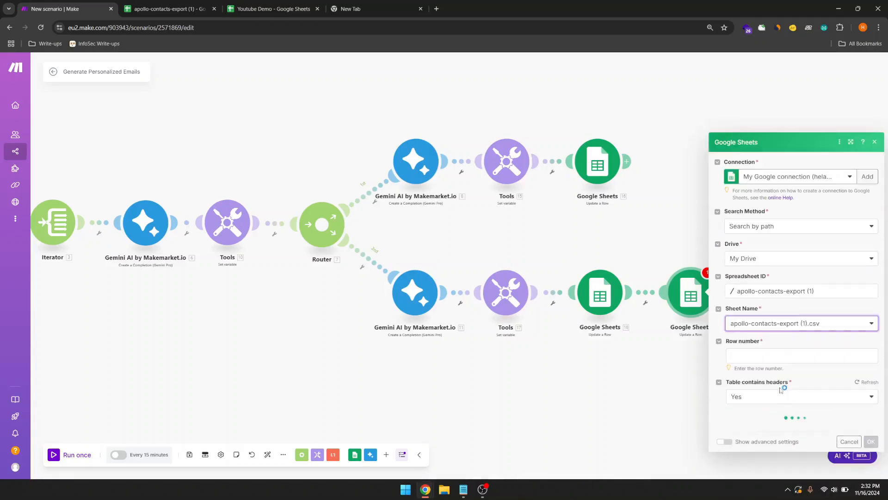
Step: Map the Iterator Row number, set EMAIL STATUS (BH) to 'Personalized', and save
left_click(777, 350)
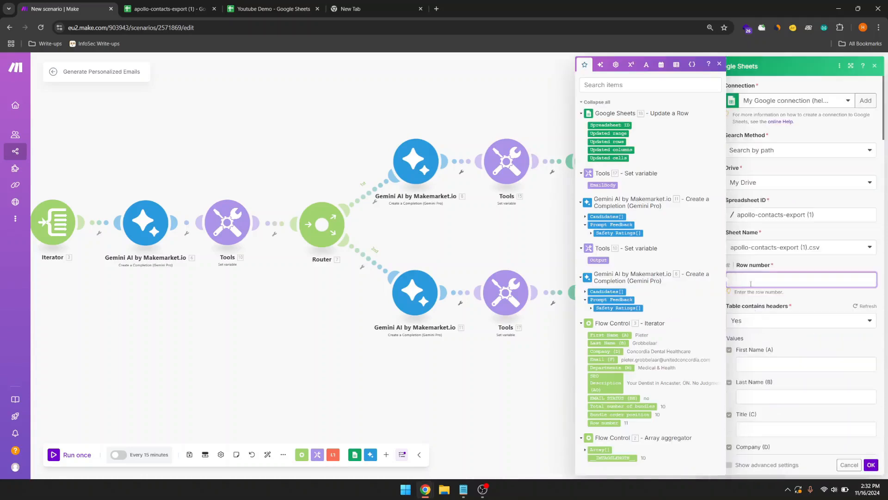
left_click(604, 423)
left_click(802, 301)
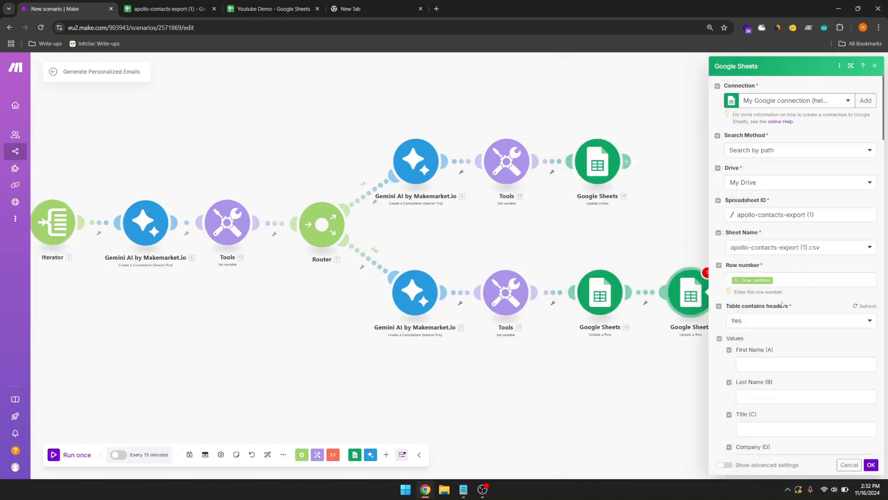
scroll(782, 303, "down", 2)
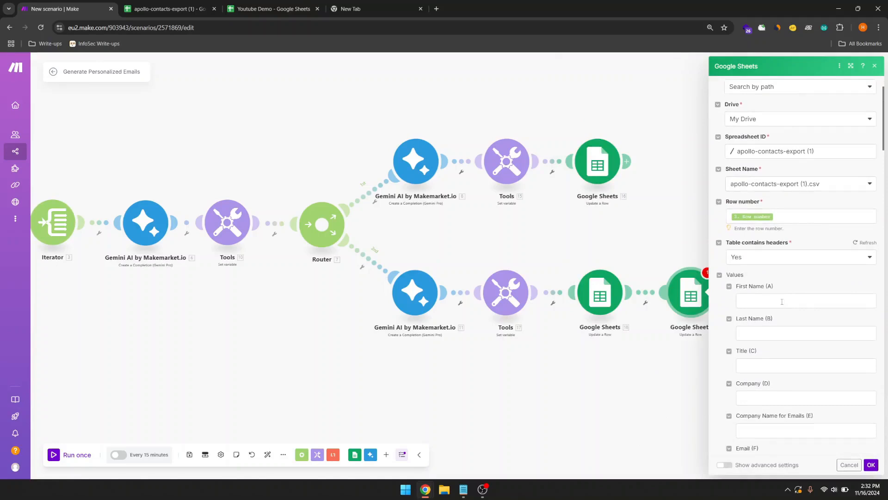
scroll(775, 301, "down", 8)
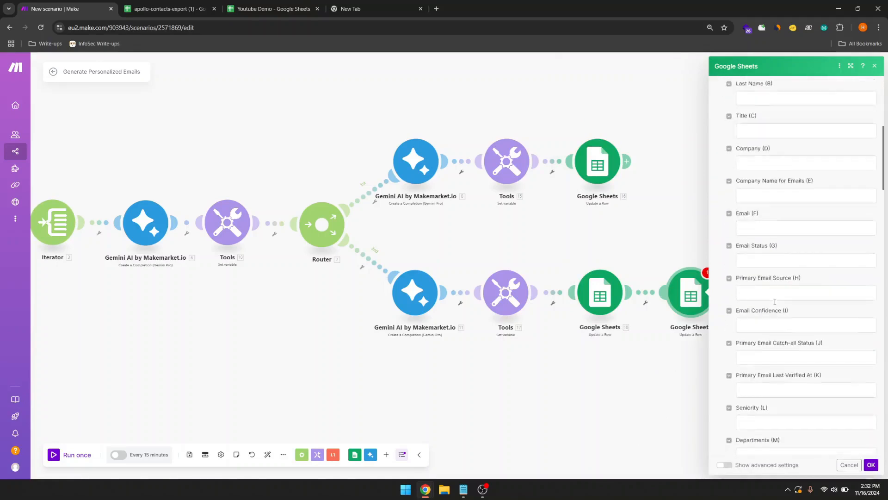
scroll(775, 304, "down", 13)
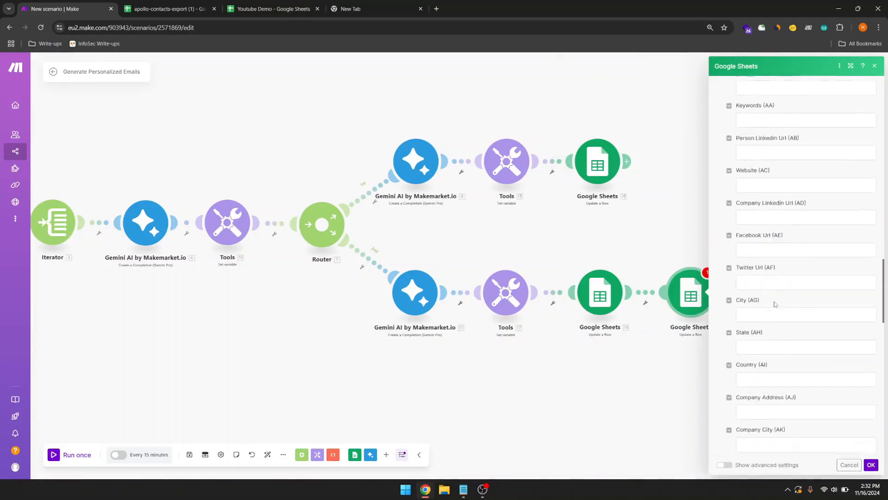
scroll(775, 304, "down", 10)
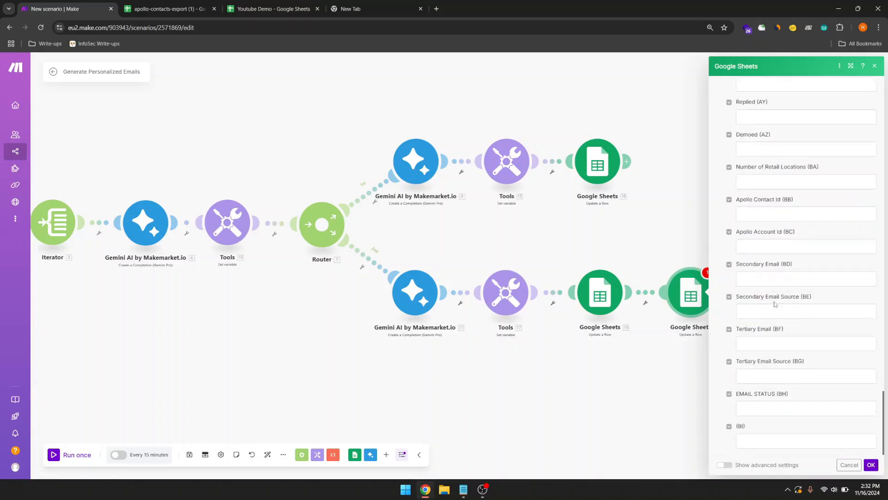
left_click(772, 409)
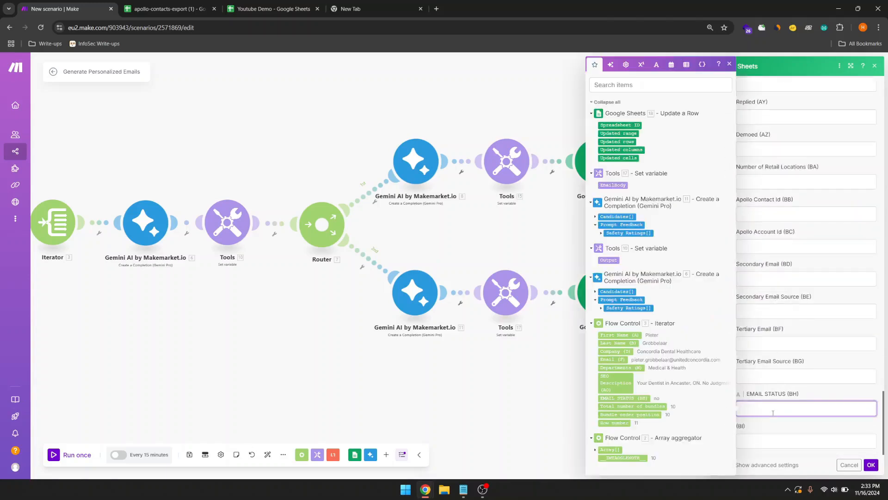
left_click(871, 466)
left_click_drag(718, 397, 790, 405)
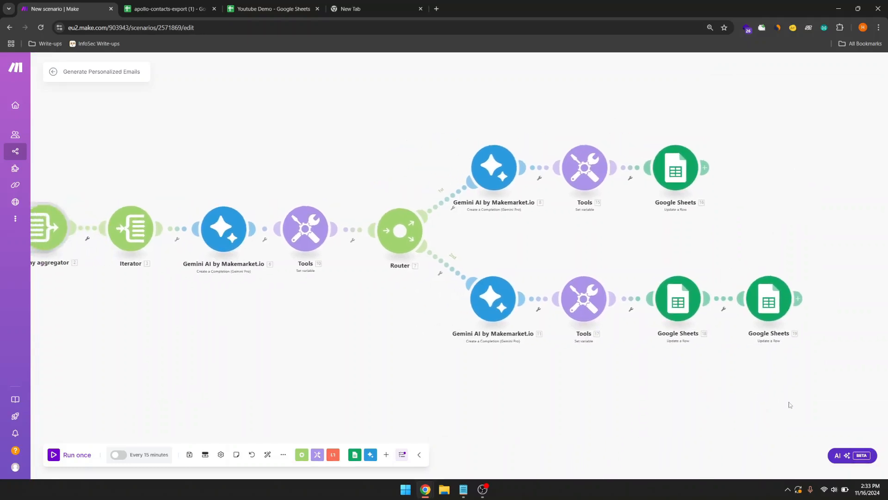
left_click_drag(704, 399, 751, 394)
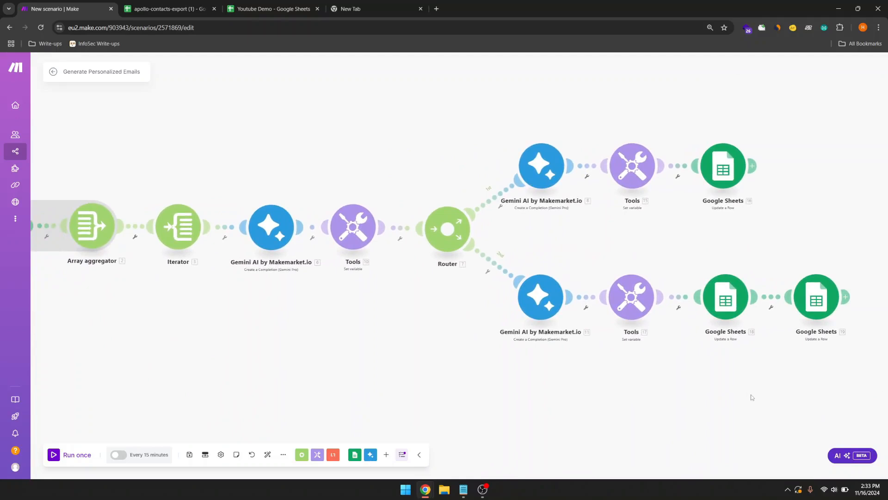
left_click_drag(596, 385, 760, 405)
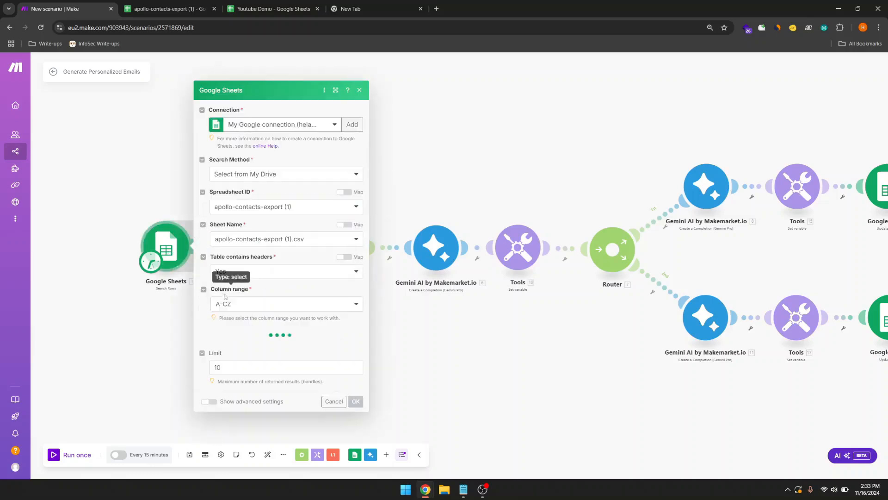
left_click(223, 367)
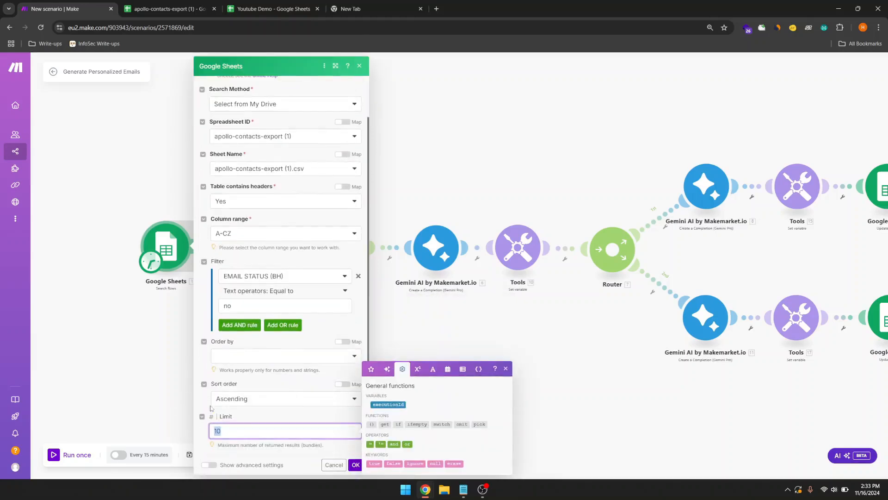
left_click(133, 379)
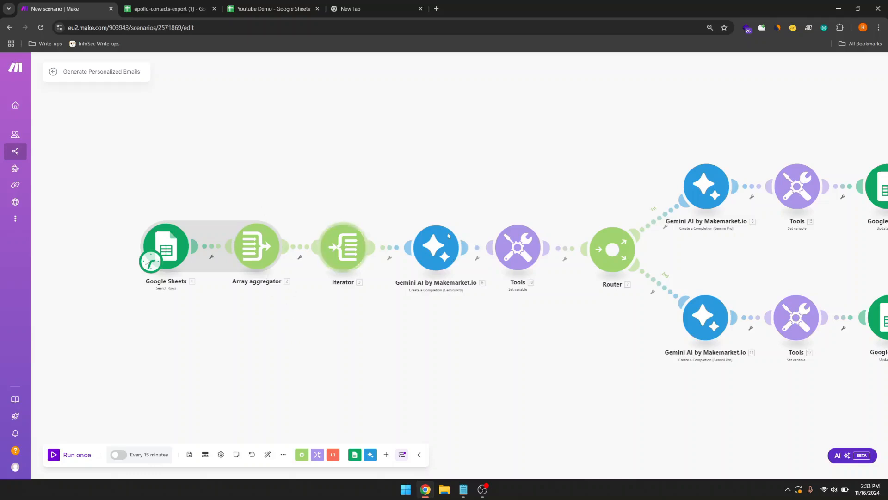
left_click_drag(575, 419, 445, 410)
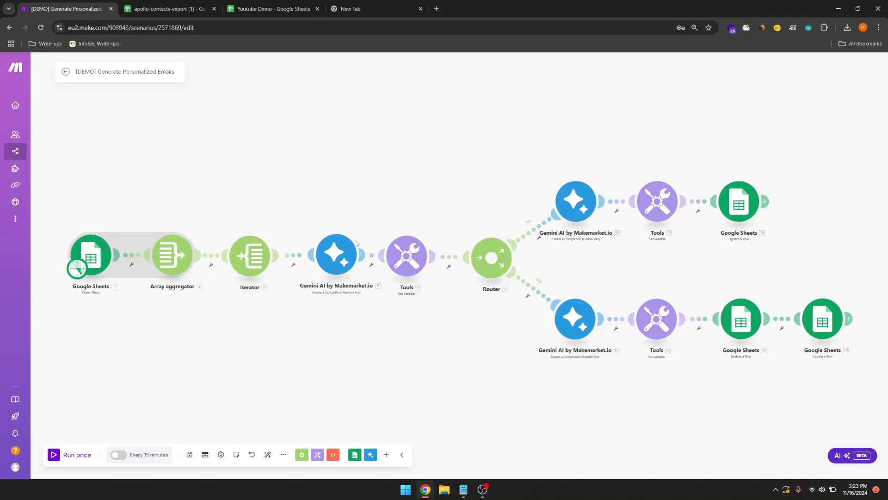
Step: Run the whole scenario once to test every module end-to-end
left_click(74, 455)
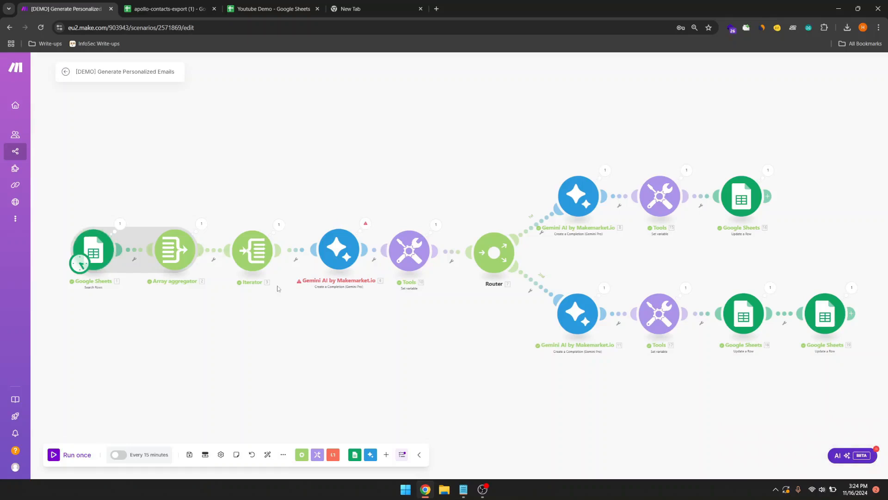
Step: Review Google Sheets module 19's Update a Row output, then go to the apollo-contacts-export (1) spreadsheet
left_click(853, 289)
left_click(419, 307)
left_click_drag(331, 309, 334, 321)
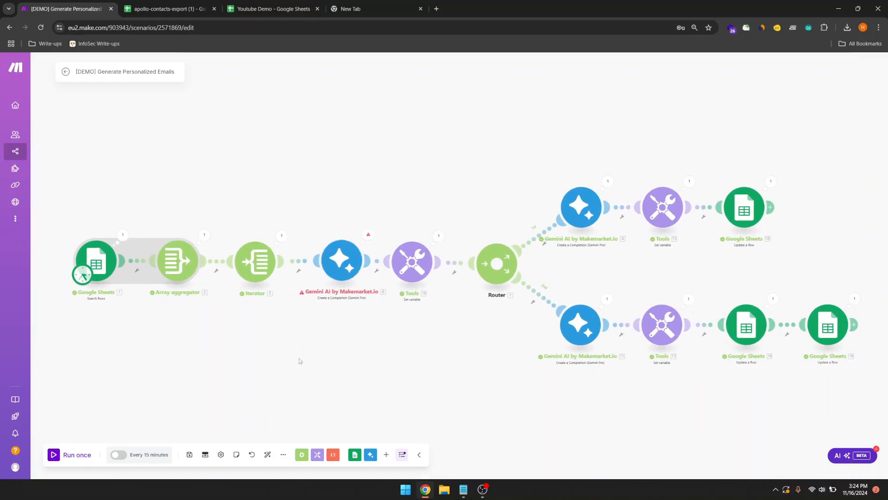
mouse_move(302, 359)
left_mouse_down()
mouse_move(313, 362)
mouse_move(302, 374)
left_mouse_up()
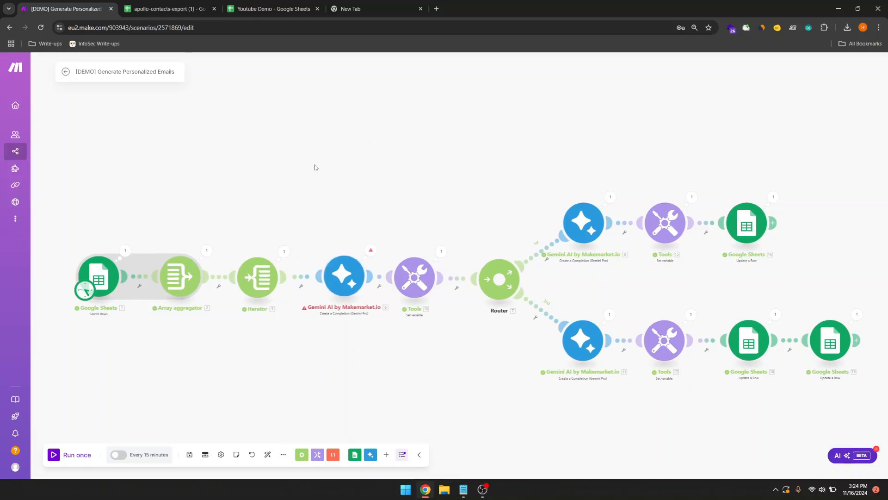
mouse_move(315, 165)
left_mouse_down()
mouse_move(332, 169)
mouse_move(301, 165)
left_mouse_up()
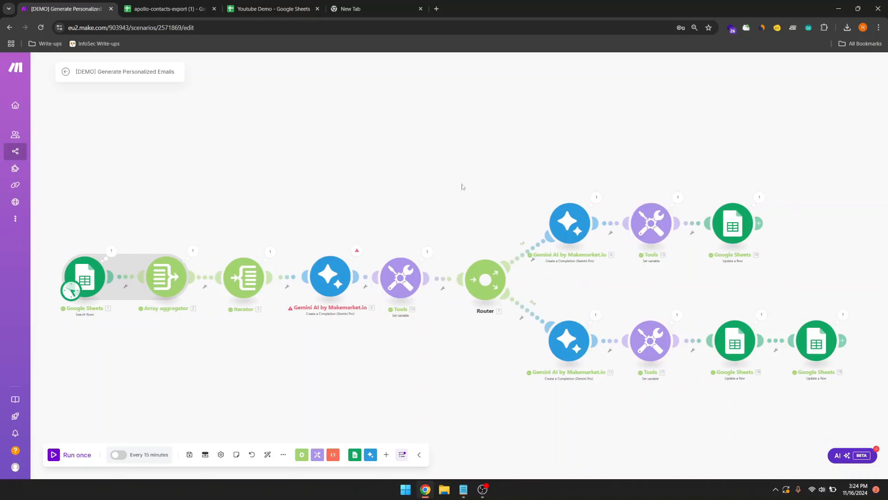
left_click(175, 16)
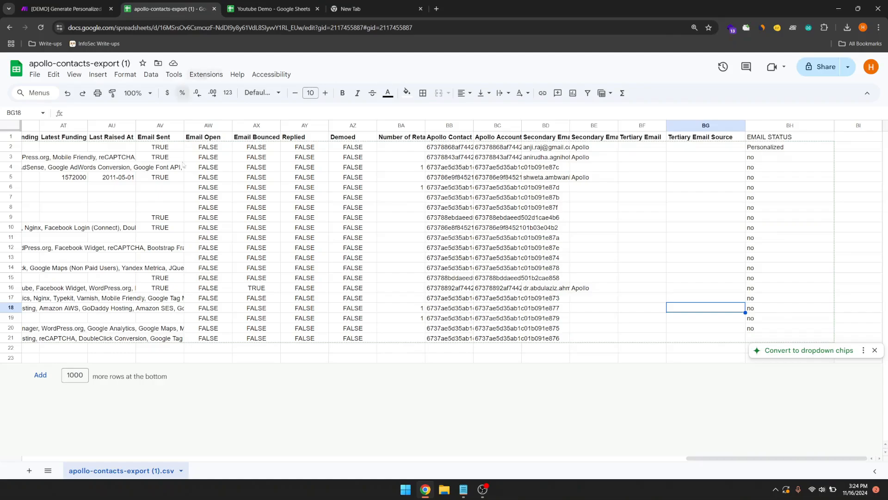
Step: Confirm the first contact's EMAIL STATUS in BH2 now reads Personalized
scroll(183, 165, "left", 6)
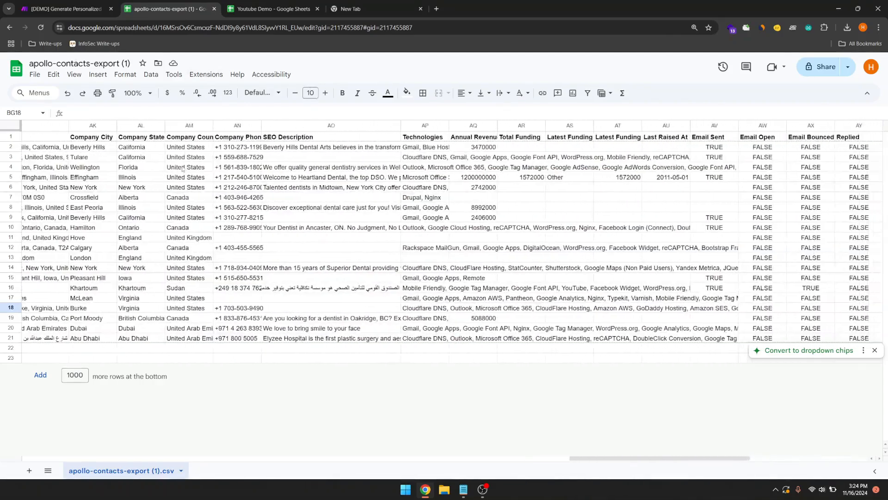
scroll(183, 169, "right", 6)
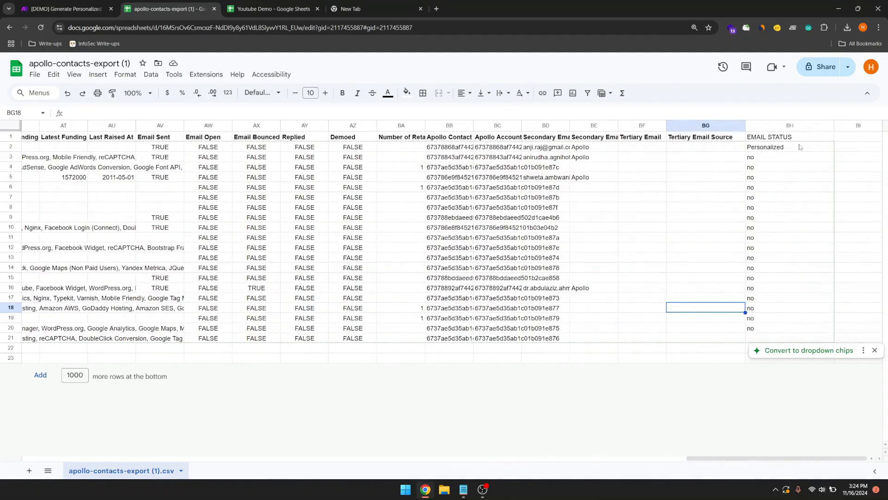
left_click(800, 147)
left_click(723, 147)
left_click(767, 149)
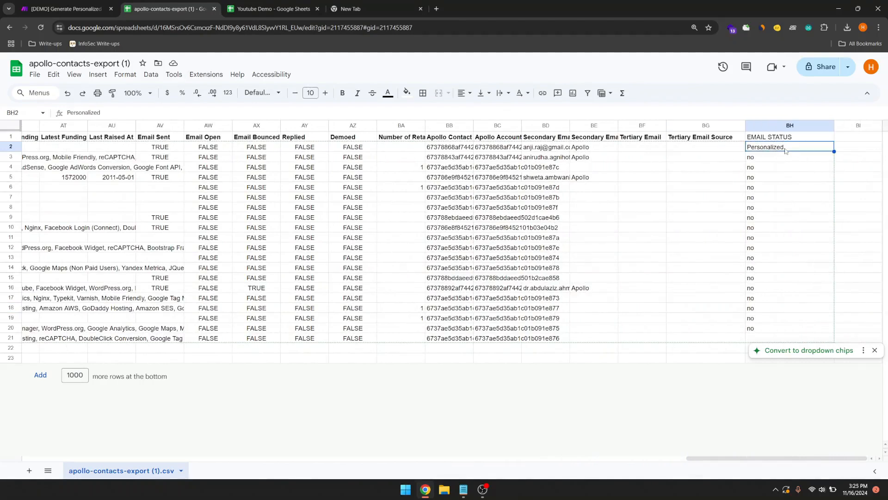
Step: Select the first contact's email fields BC2:BG2, then switch to the Youtube Demo spreadsheet
left_click(701, 148)
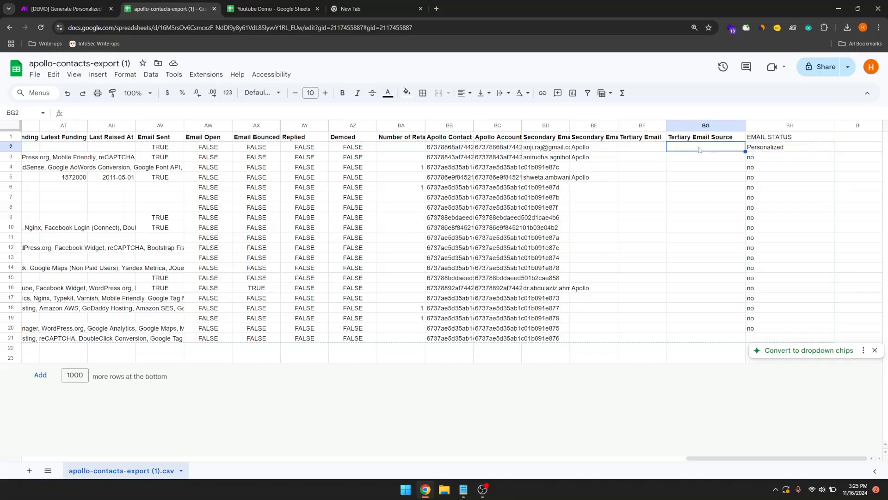
left_click(519, 146)
left_click_drag(522, 141, 694, 143)
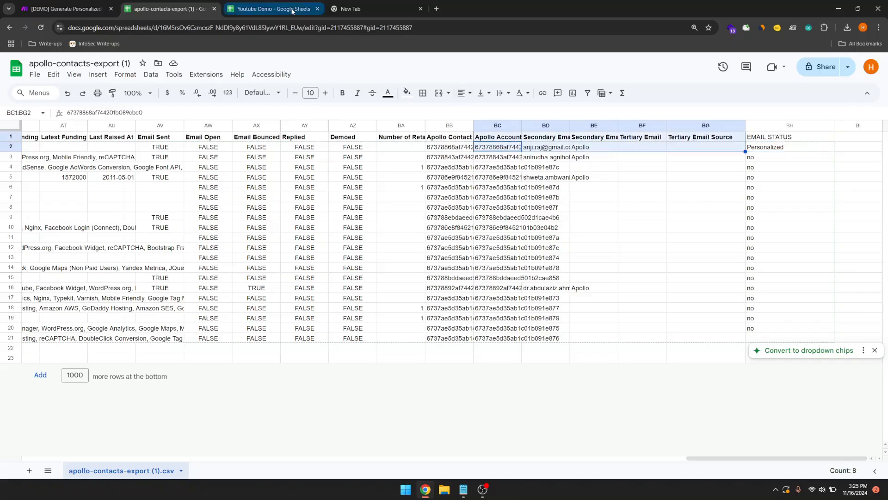
left_click(268, 8)
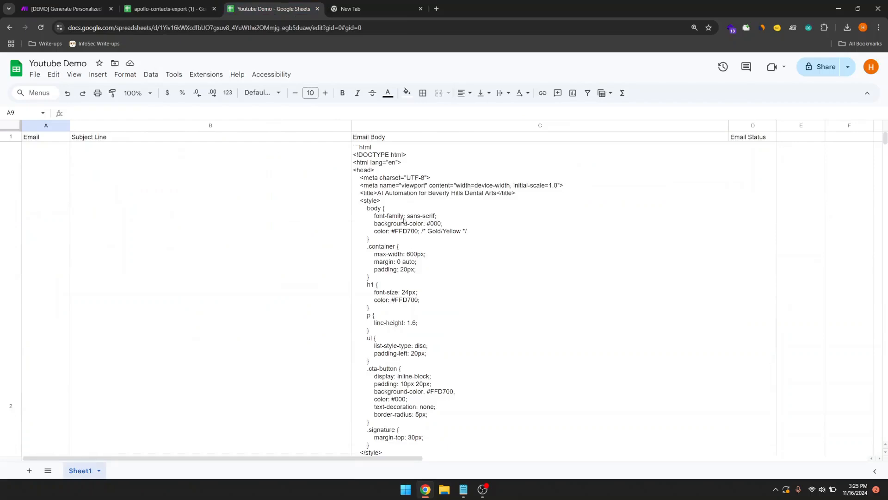
Step: Widen the Email column A so the full address in A2 is visible
scroll(404, 220, "right", 6)
scroll(404, 221, "left", 3)
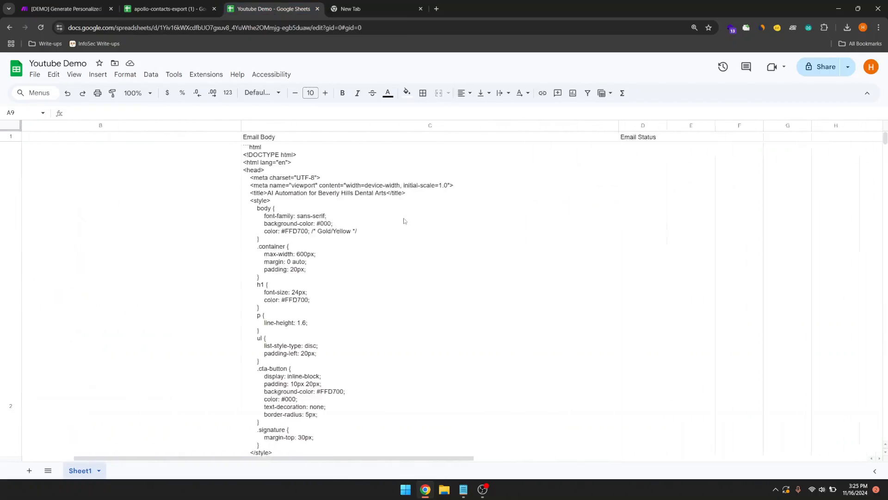
scroll(404, 220, "left", 3)
scroll(404, 220, "down", 10)
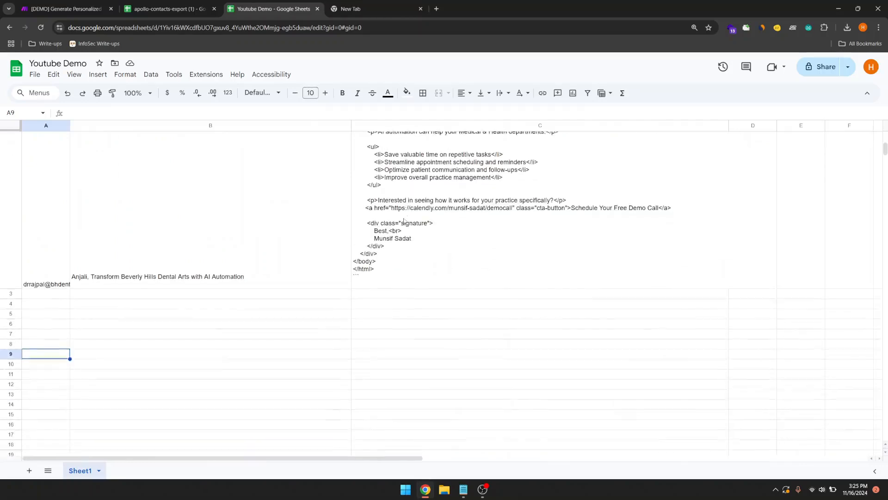
left_click(64, 190)
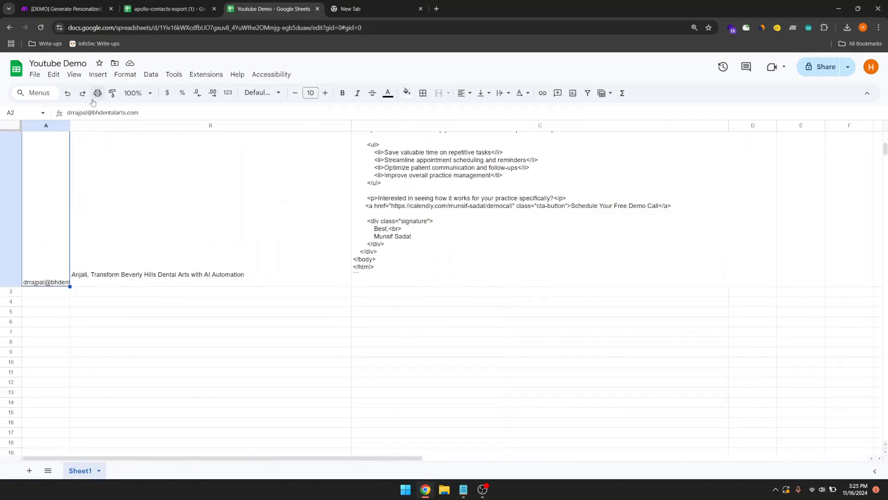
scroll(67, 194, "up", 10)
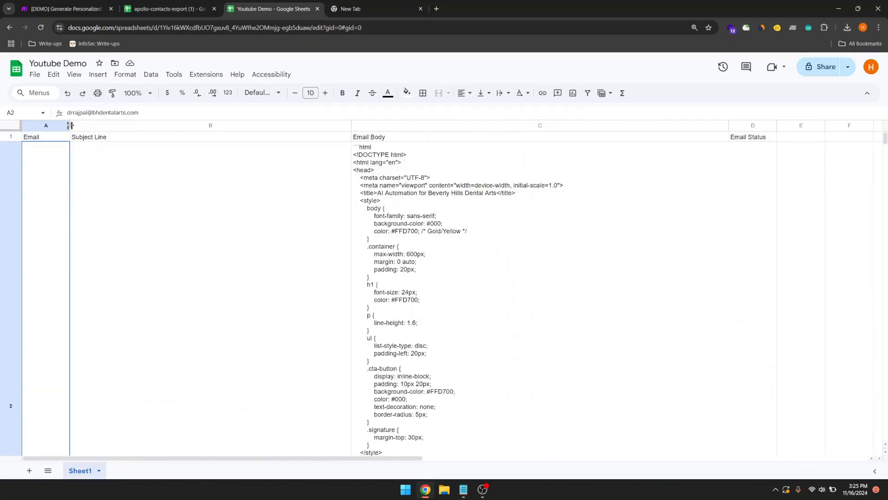
left_click_drag(69, 125, 138, 126)
Step: Review the subject in B2 and HTML body in C2, then widen the Email Status column D
scroll(234, 191, "down", 7)
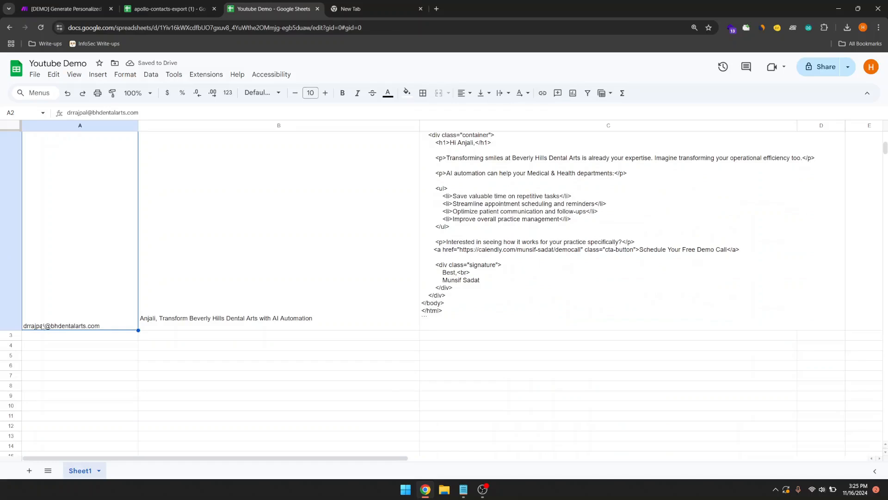
left_click(227, 217)
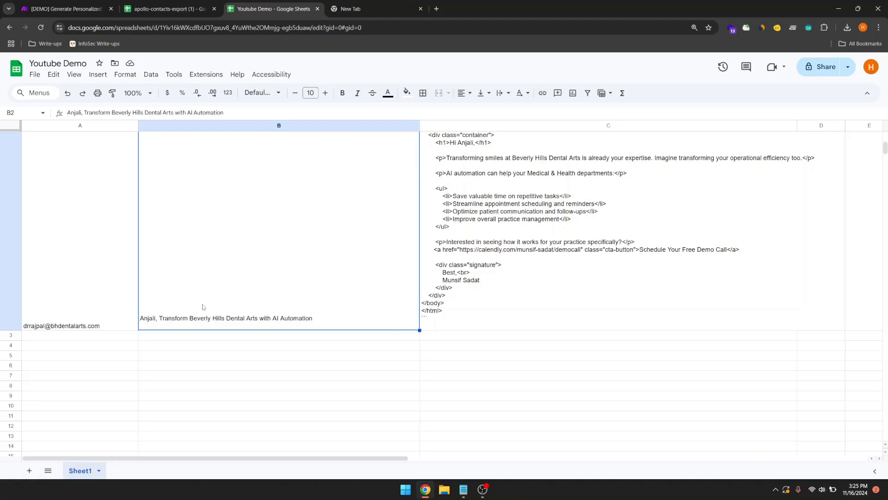
scroll(223, 320, "up", 5)
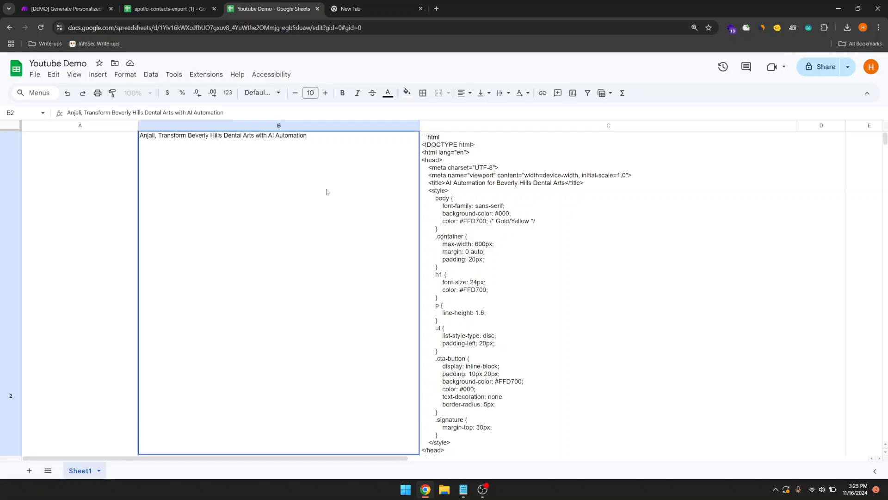
scroll(515, 225, "down", 2)
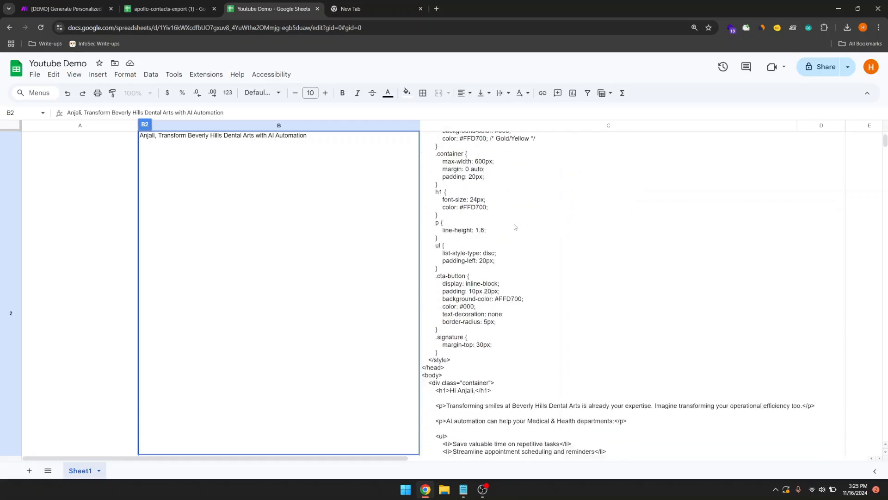
scroll(514, 224, "down", 6)
left_click(482, 251)
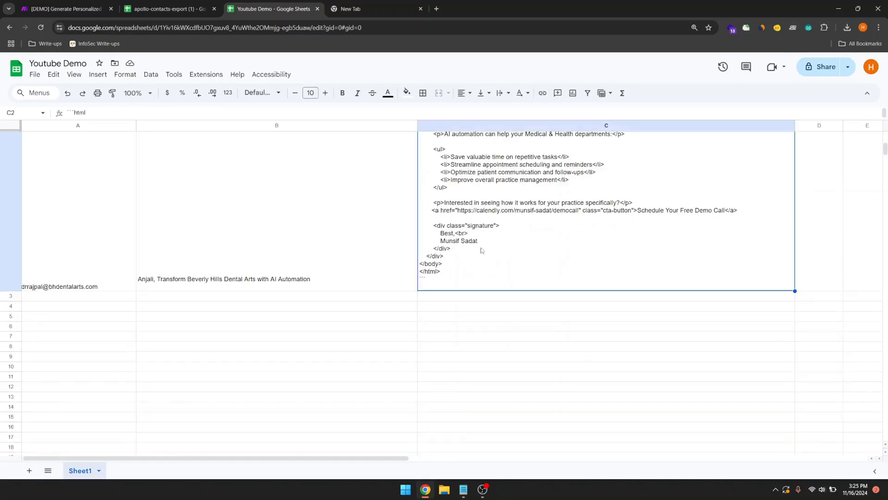
scroll(287, 257, "up", 1)
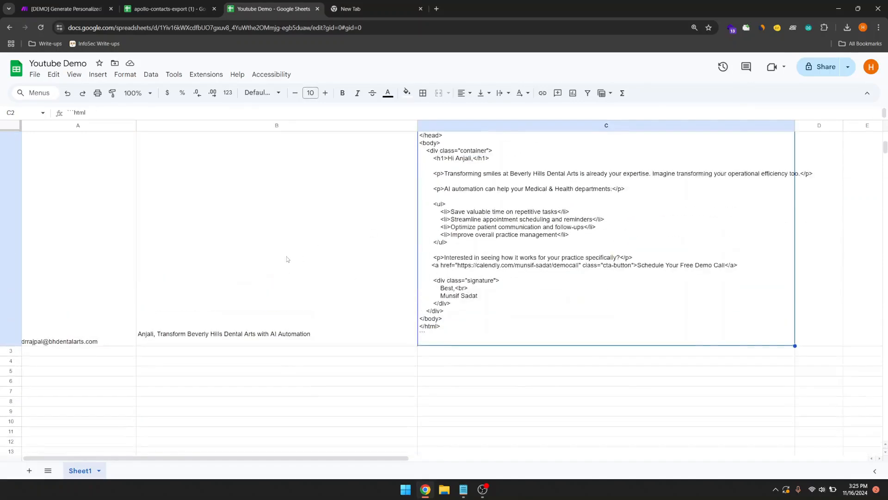
scroll(287, 258, "up", 6)
scroll(425, 263, "down", 1)
scroll(425, 264, "up", 1)
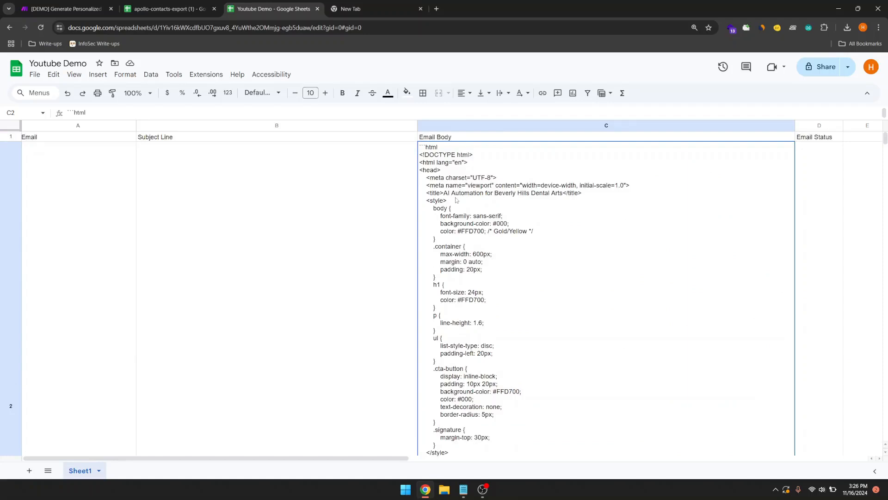
scroll(726, 208, "right", 3)
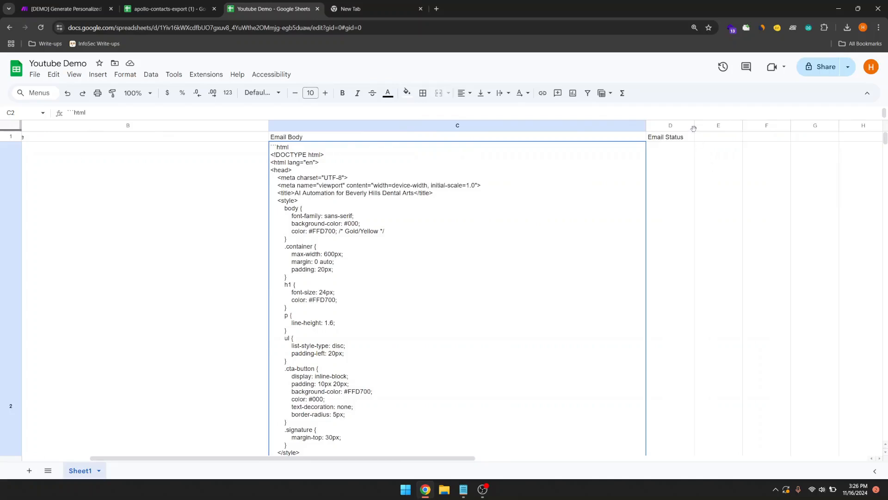
left_click_drag(694, 125, 818, 126)
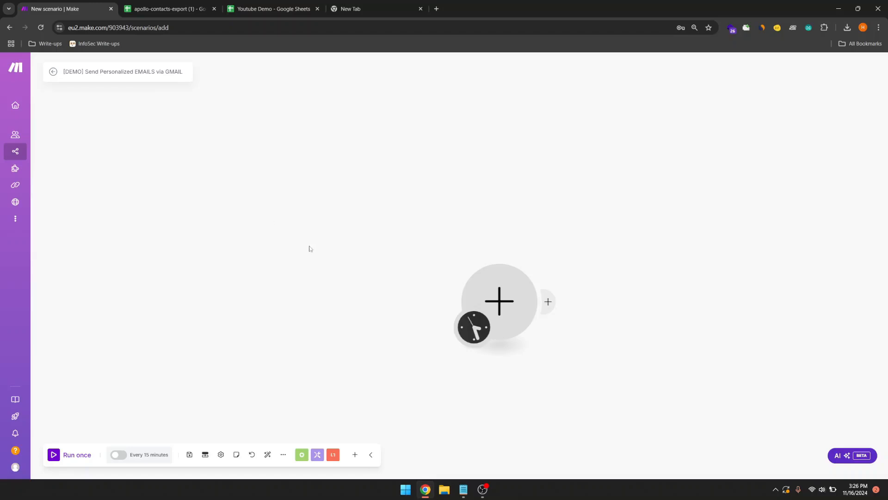
left_click_drag(310, 249, 258, 252)
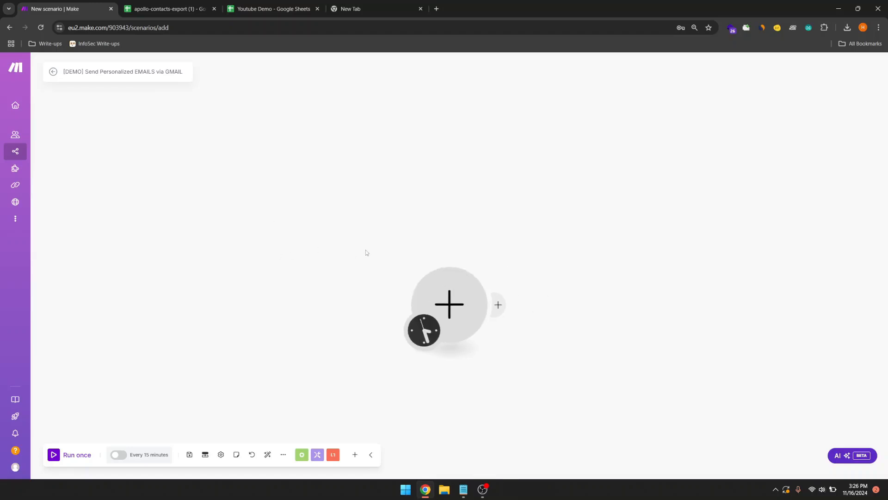
left_click_drag(366, 253, 365, 242)
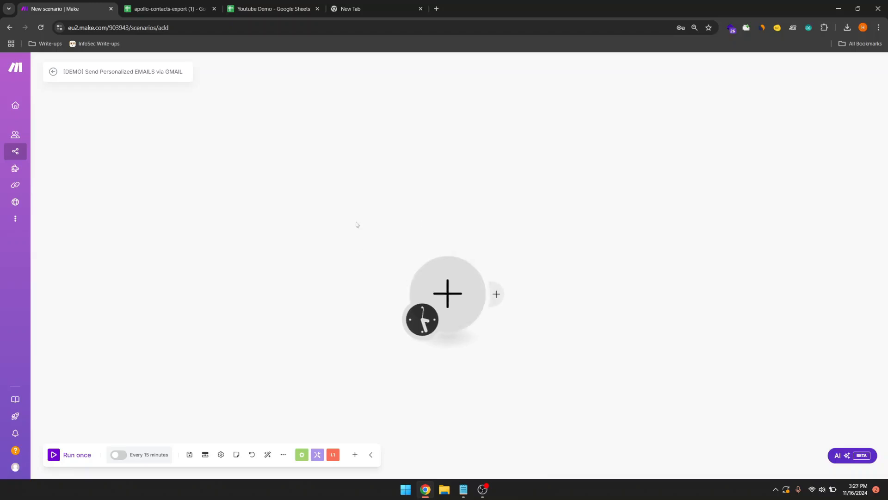
left_click(273, 9)
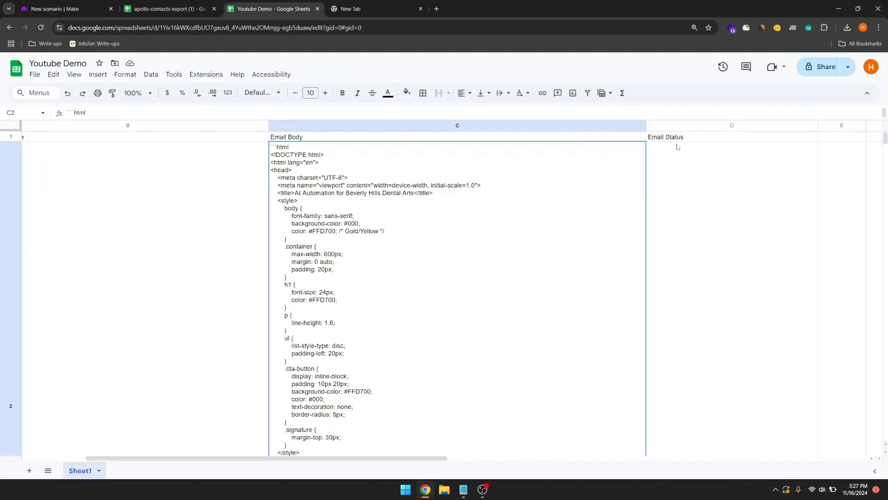
Step: Commit 'no' in Youtube Demo's Email Status cell D2 and return to the Make scenario
scroll(680, 183, "down", 1)
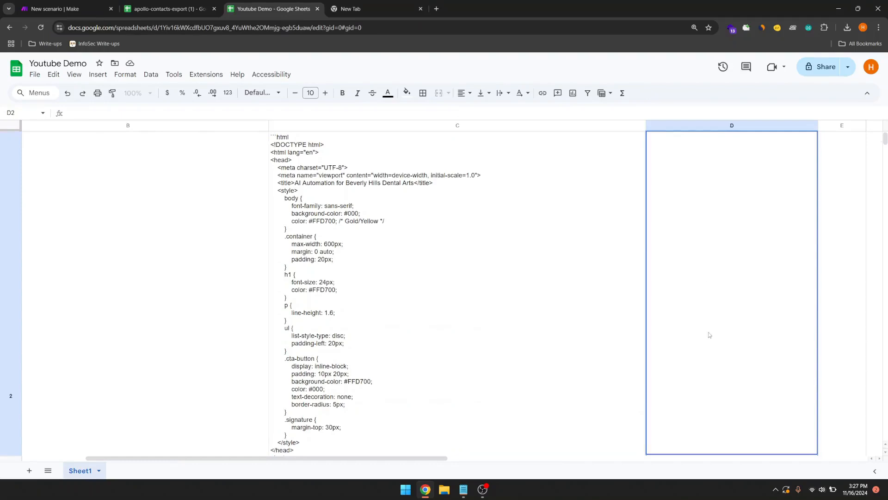
scroll(724, 173, "up", 1)
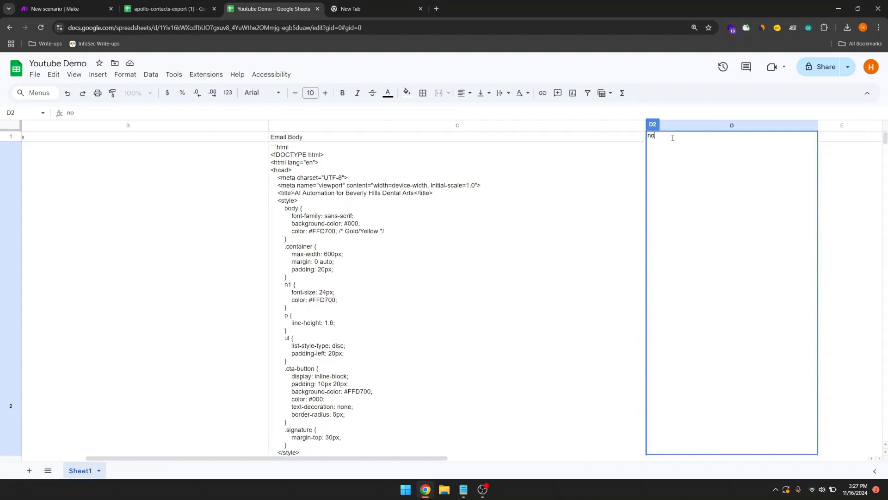
left_click(633, 161)
scroll(678, 238, "down", 4)
scroll(679, 238, "down", 4)
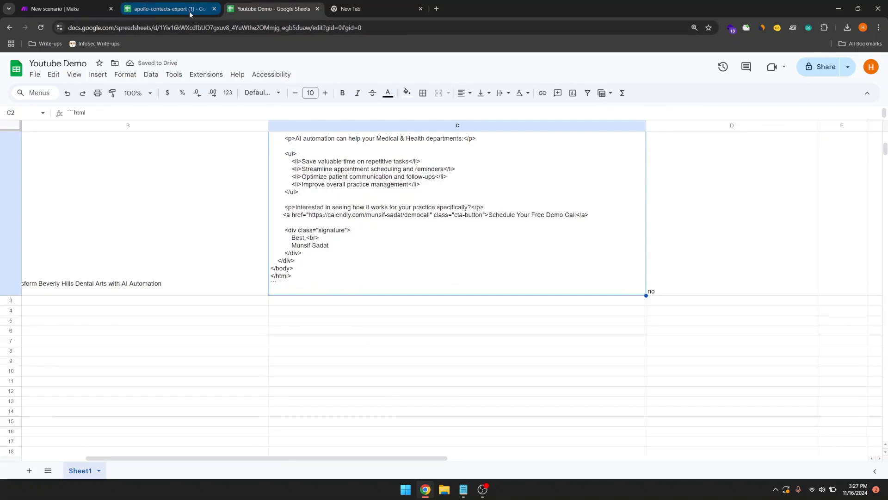
left_click(104, 2)
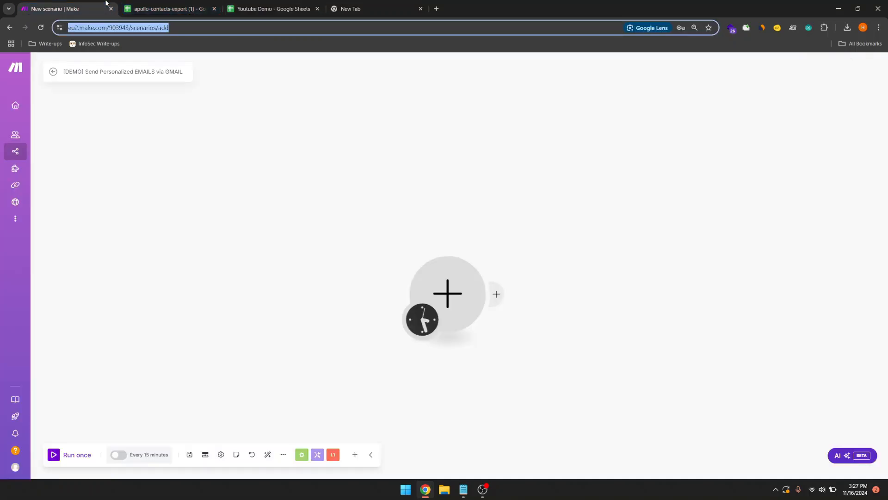
Step: Add a Google Sheets Search Rows module as the scenario's first step
left_click(420, 290)
left_click(532, 247)
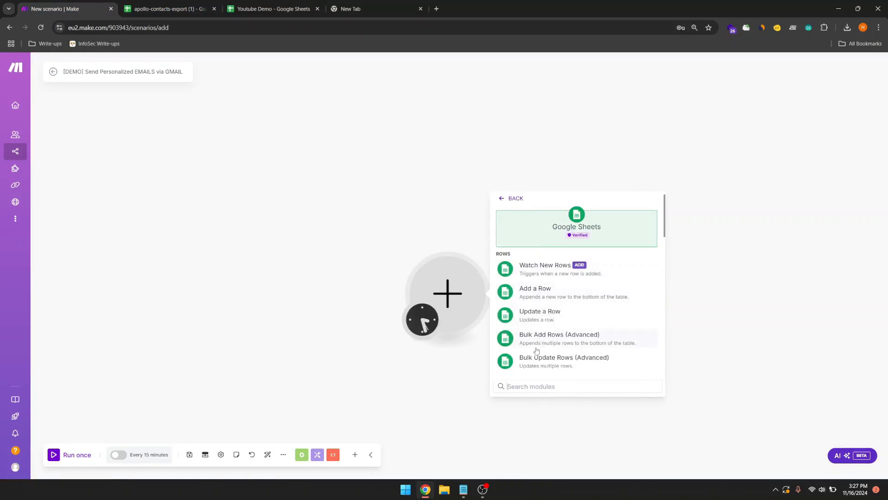
scroll(560, 269, "down", 2)
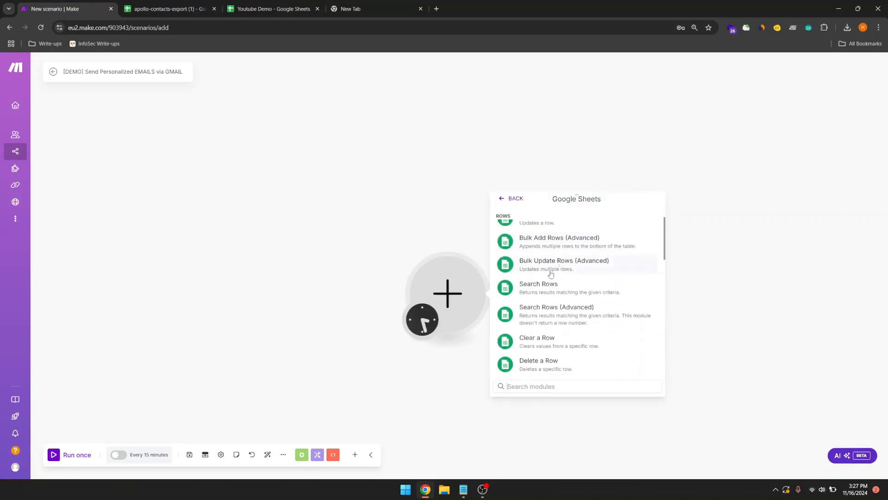
left_click(549, 292)
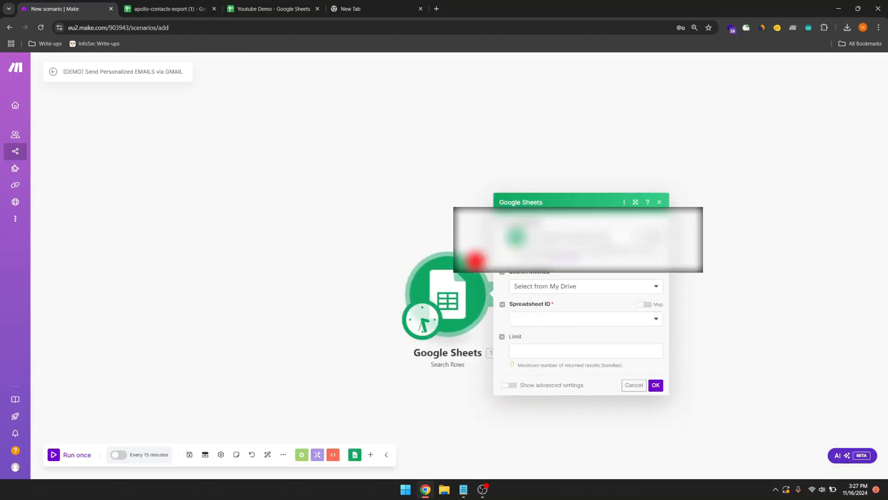
Step: Point the search at the Google connection, spreadsheet Youtube Demo, Sheet1, with a 10-row limit
left_click(574, 237)
left_click(570, 260)
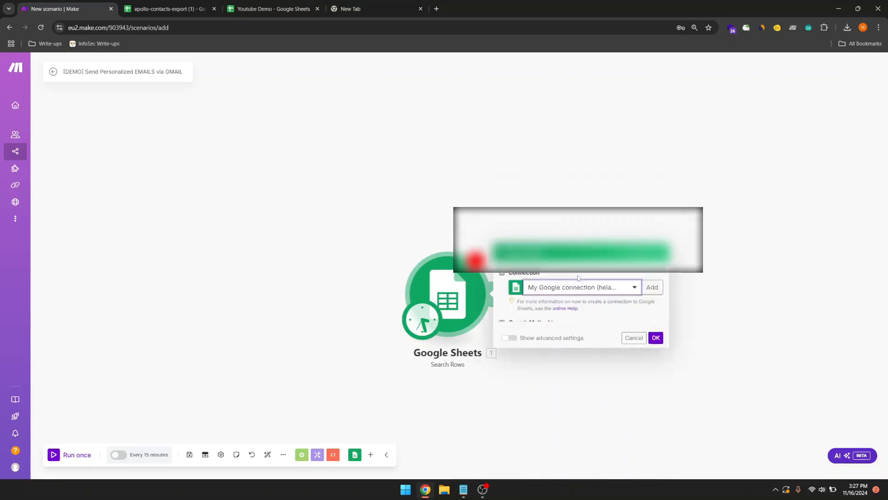
left_click(557, 320)
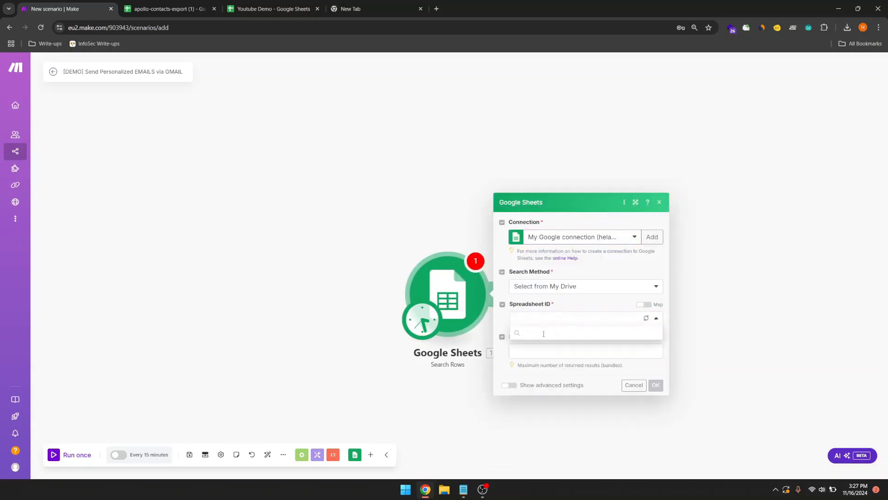
scroll(546, 373, "down", 3)
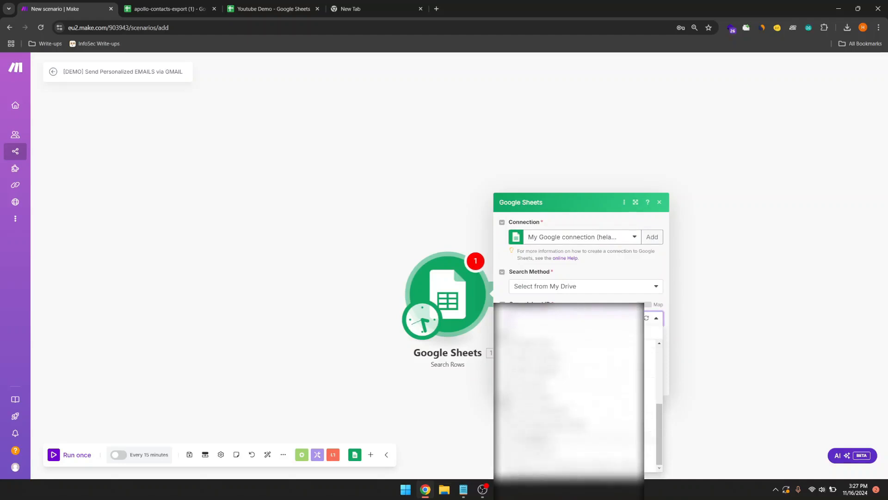
scroll(569, 394, "up", 1)
scroll(569, 393, "down", 1)
left_click(547, 360)
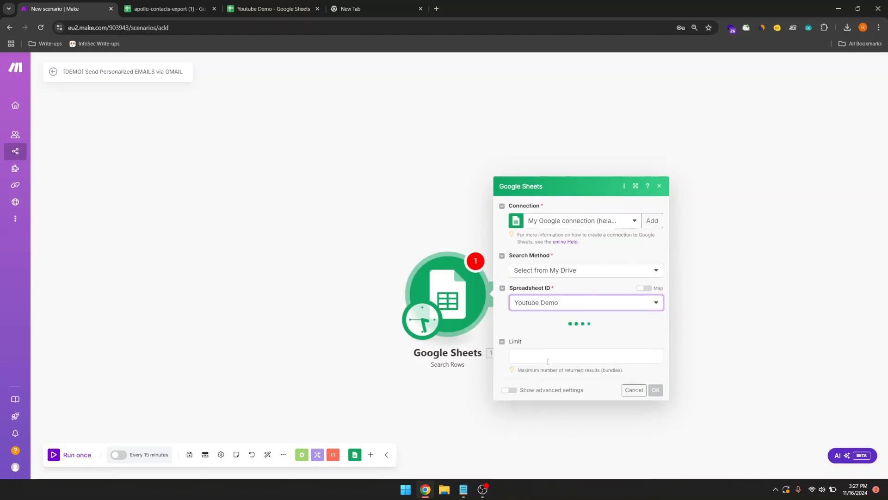
left_click(534, 365)
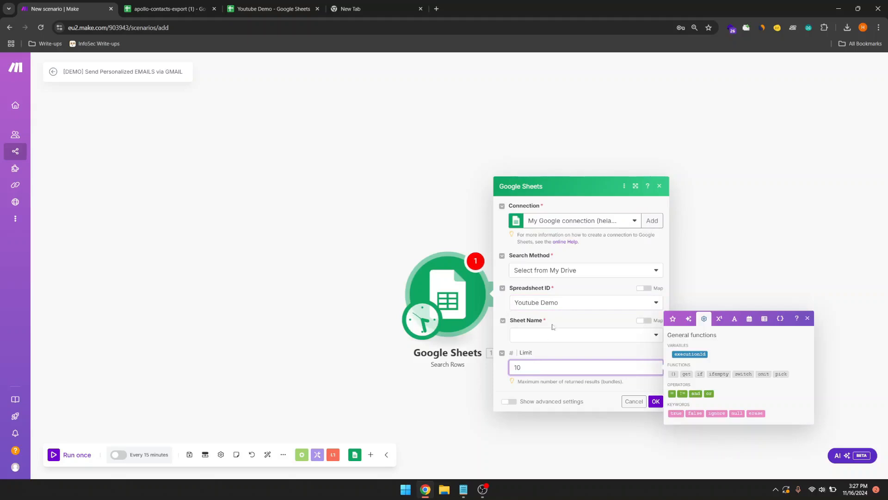
left_click(544, 334)
left_click(535, 348)
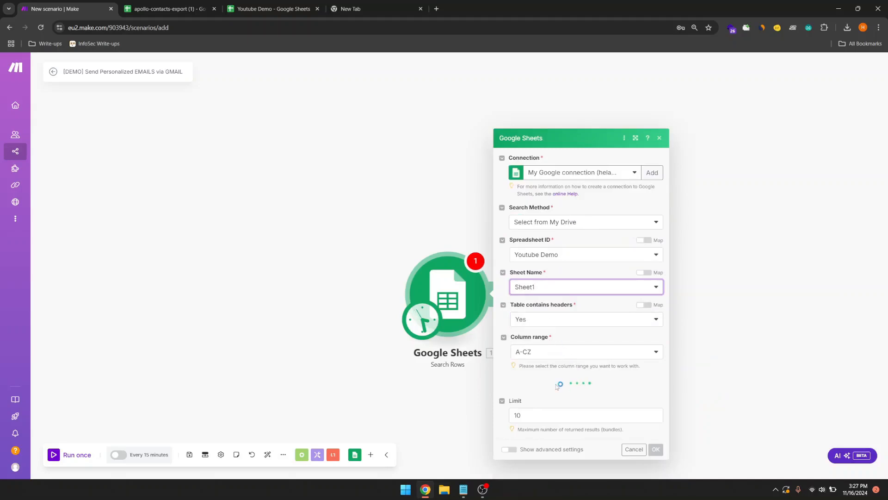
Step: Add a filter where Email Status (D) is Equal to 'no' and save the module
left_click(549, 322)
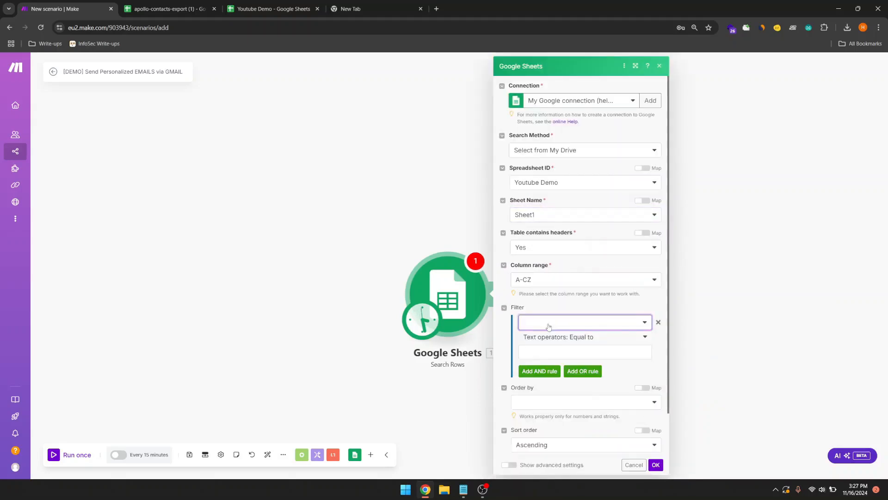
left_click(549, 326)
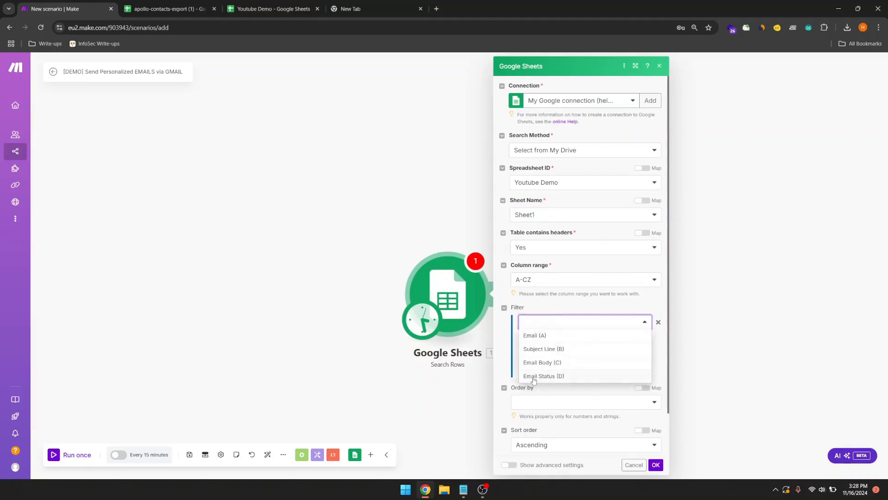
left_click(532, 376)
left_click(567, 351)
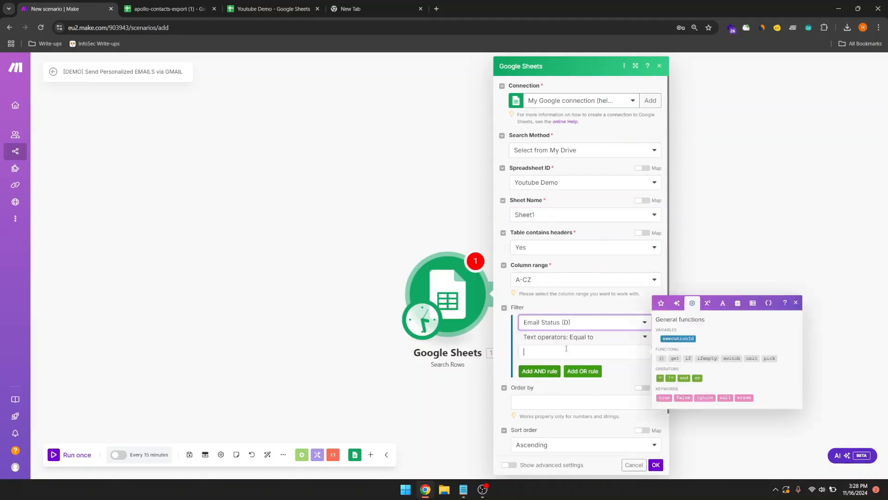
left_click(529, 340)
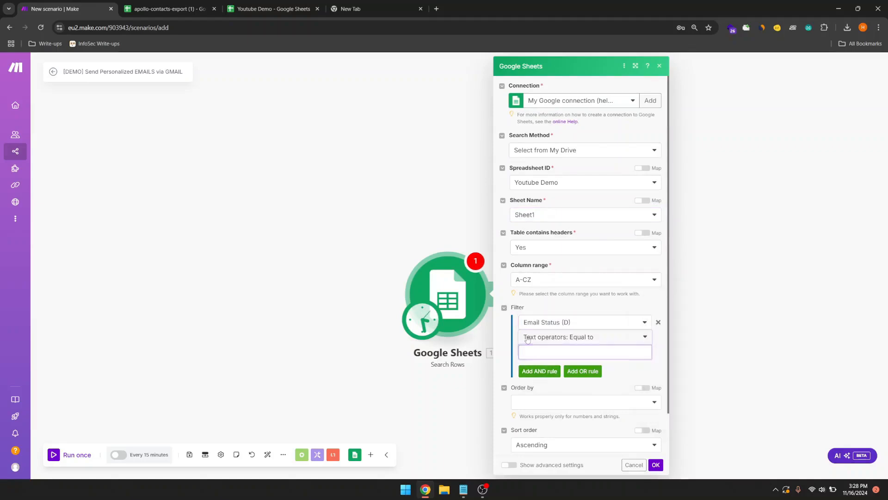
left_click(555, 339)
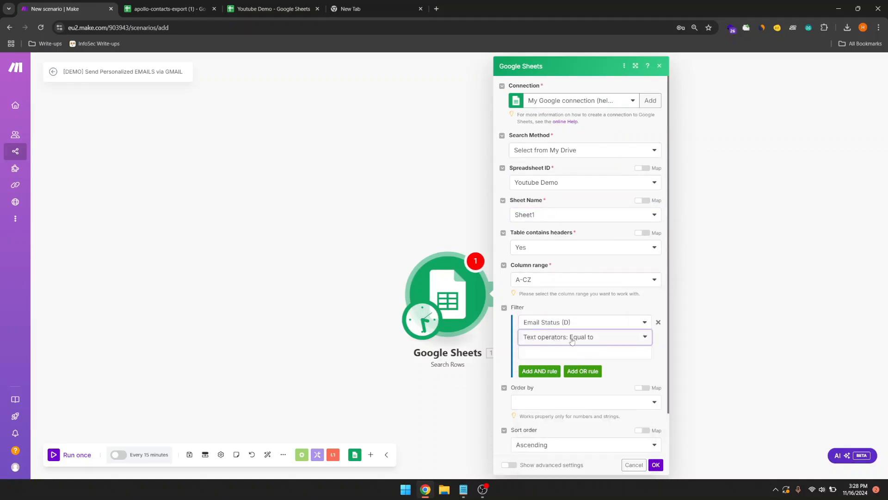
left_click(570, 353)
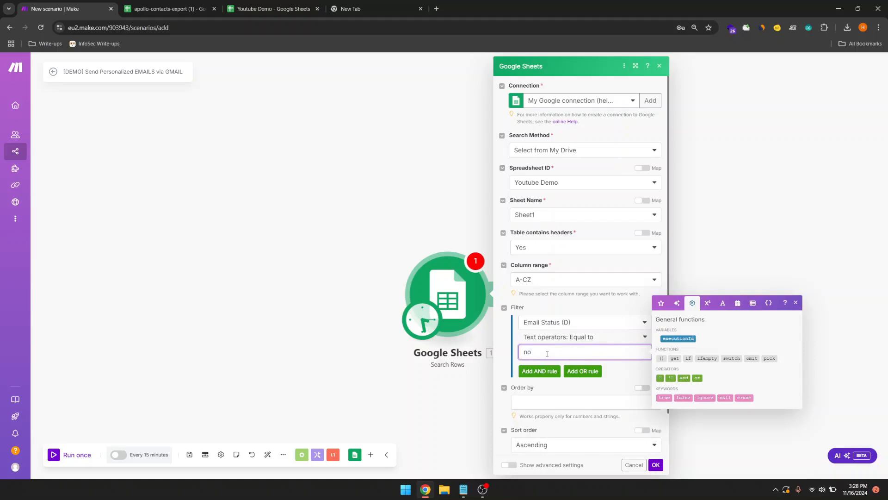
scroll(554, 404, "down", 1)
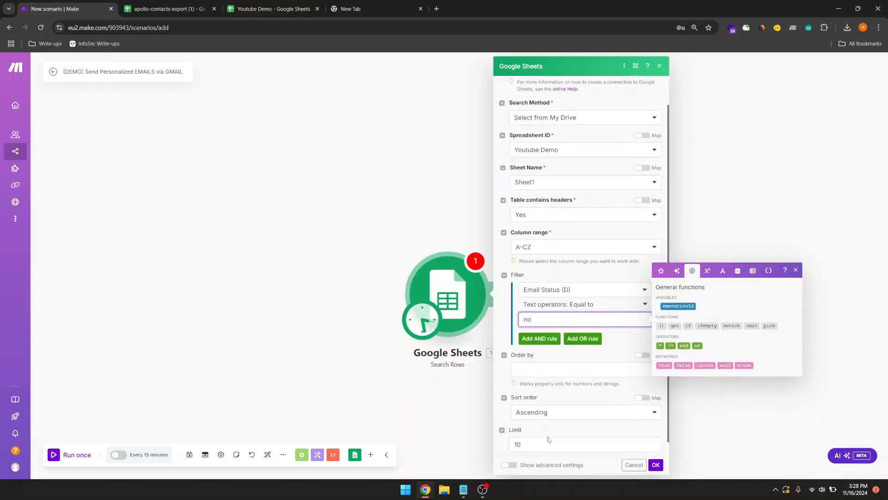
left_click(656, 464)
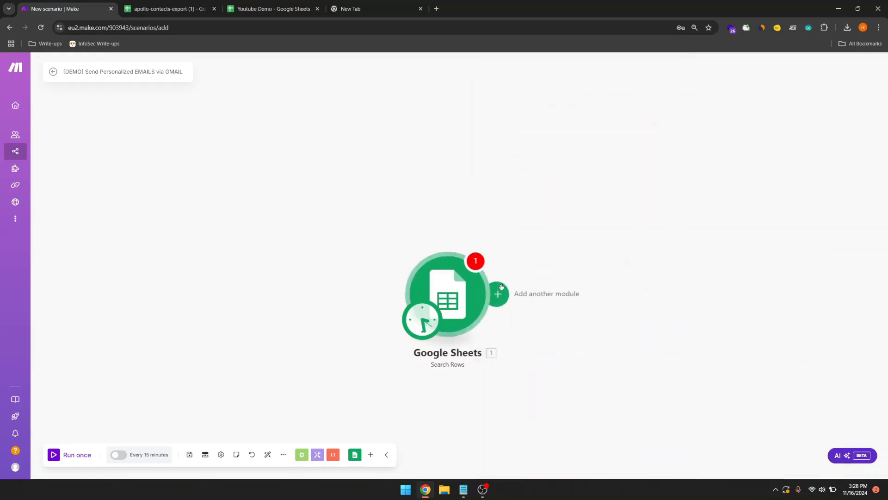
Step: Recheck the Search Rows row limit of 10, leaving the settings unchanged
left_click(502, 293)
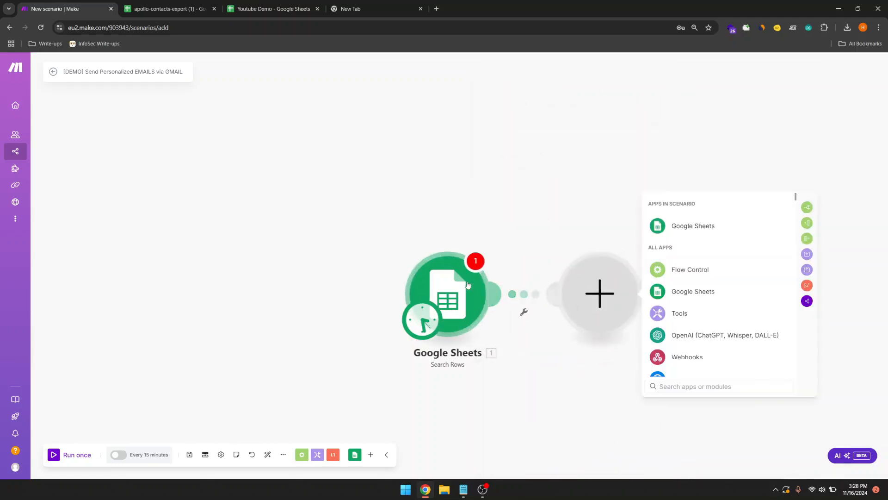
left_click(480, 386)
double_click(519, 415)
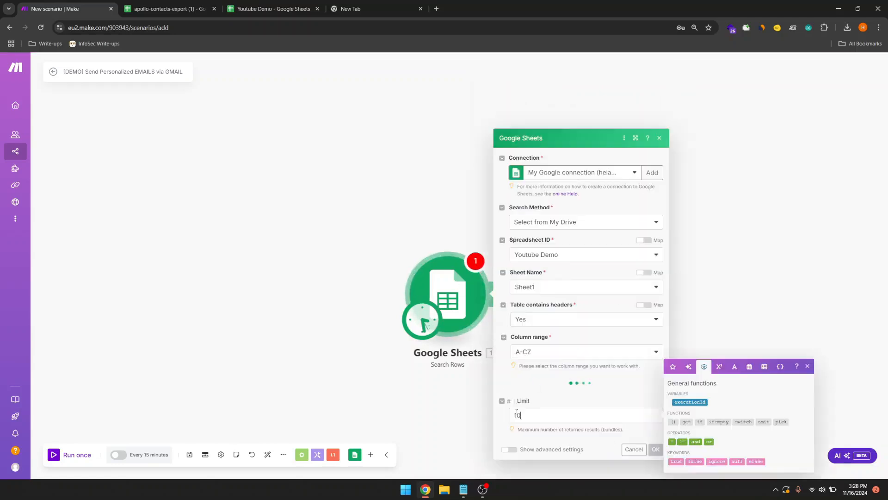
left_click(655, 465)
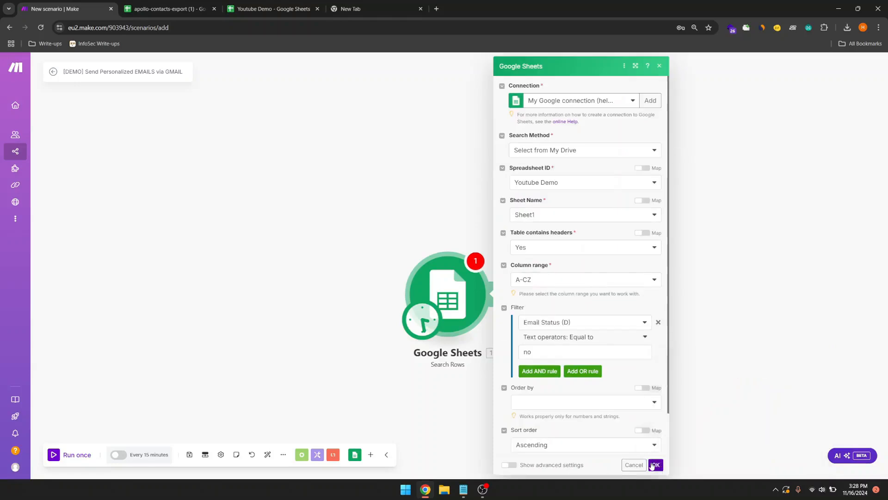
Step: Add an Array aggregator collecting Total number of bundles, Bundle order position and Row number
left_click(502, 294)
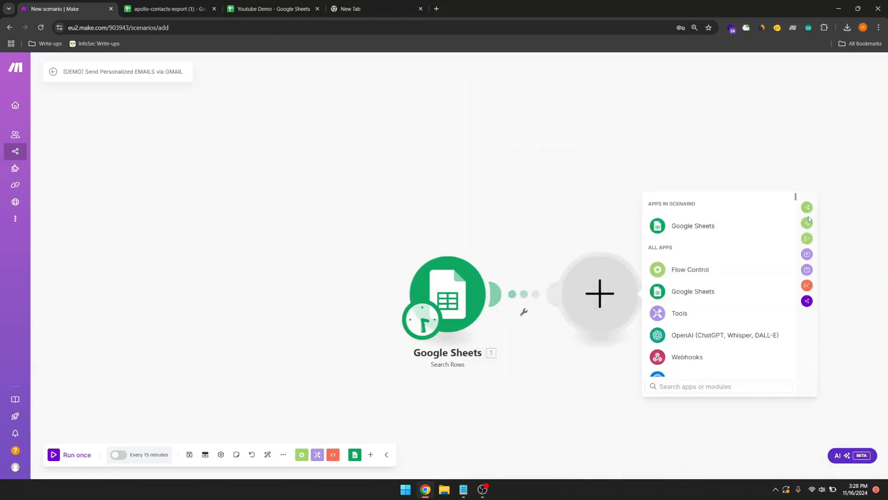
left_click(807, 239)
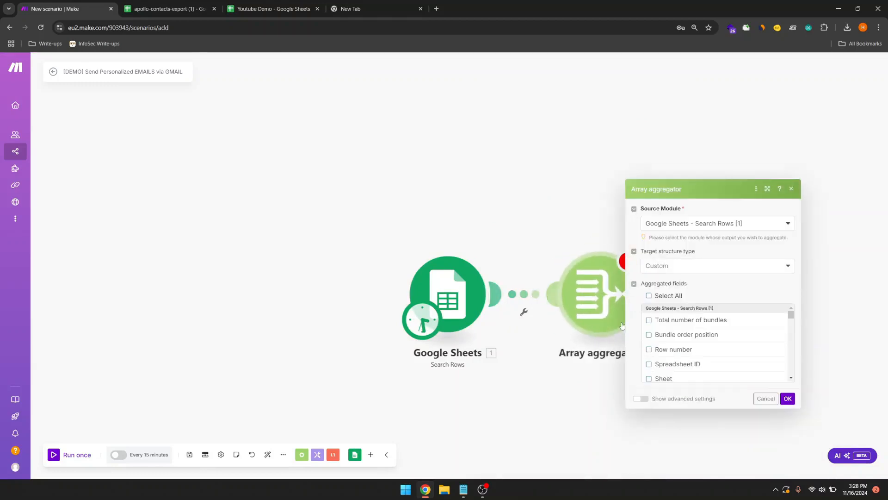
left_click(657, 322)
left_click(656, 335)
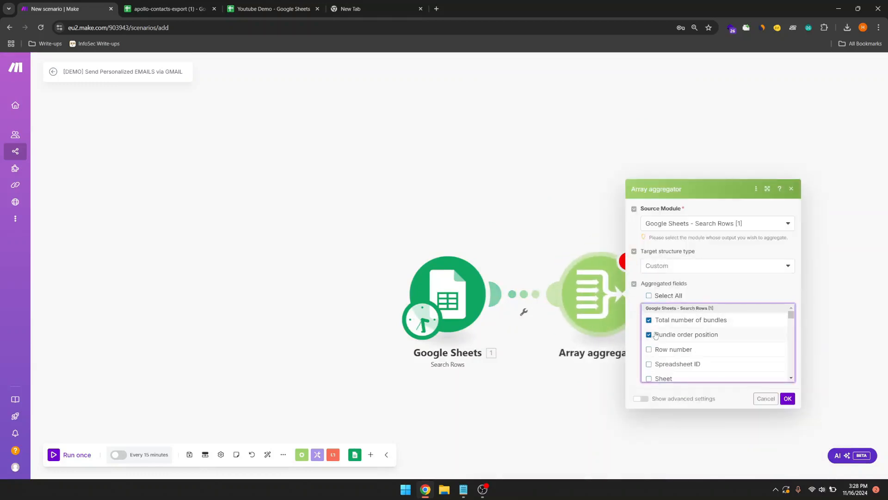
left_click(655, 349)
Step: Also aggregate Email (A), Subject Line (B), Email Body (C) and Email Status (D), then save
scroll(655, 351, "down", 1)
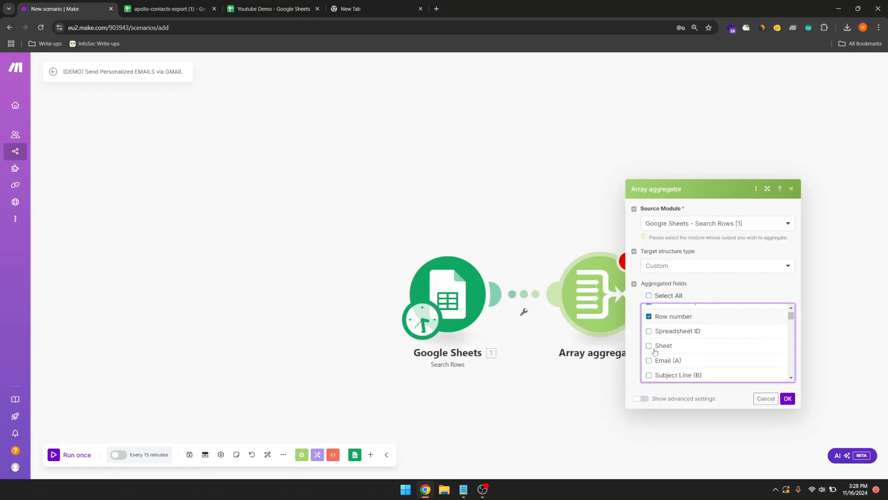
scroll(655, 351, "down", 1)
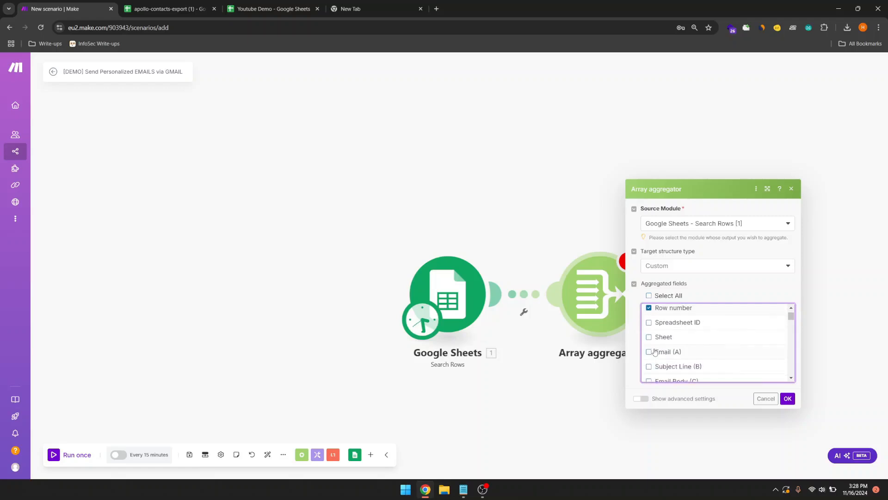
left_click(649, 351)
left_click(649, 366)
scroll(650, 368, "down", 1)
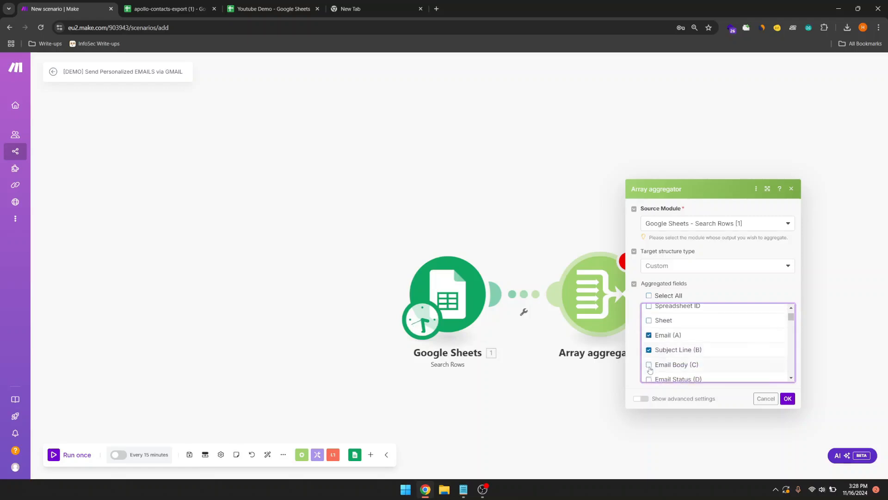
left_click(649, 365)
scroll(650, 369, "down", 1)
left_click(649, 370)
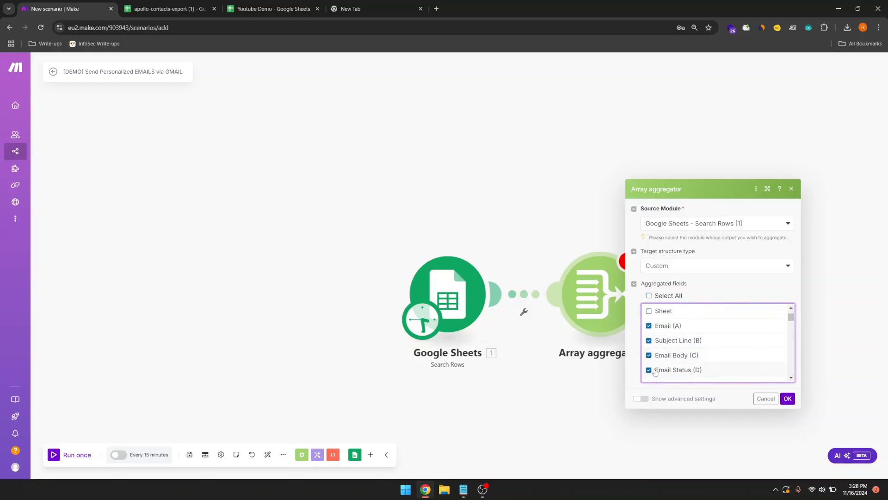
left_click(787, 400)
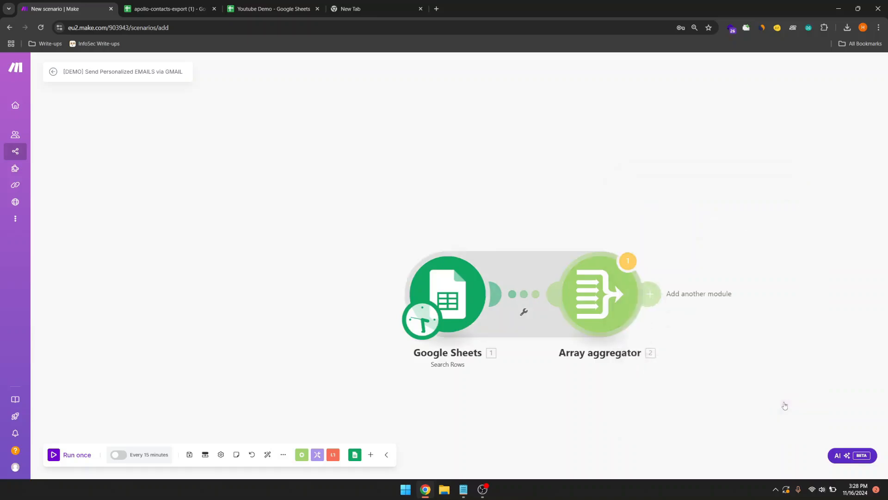
Step: Add an Iterator looping over the Array aggregator's 2. Array[] output
left_click(537, 283)
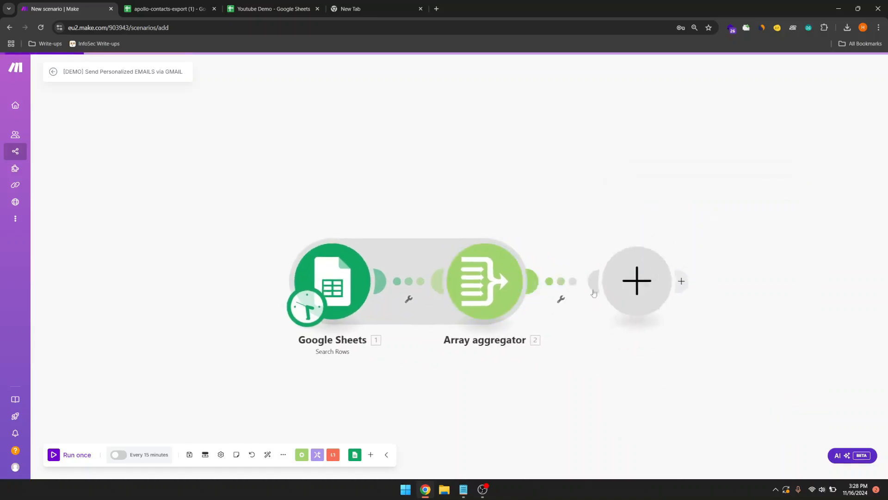
left_click(844, 209)
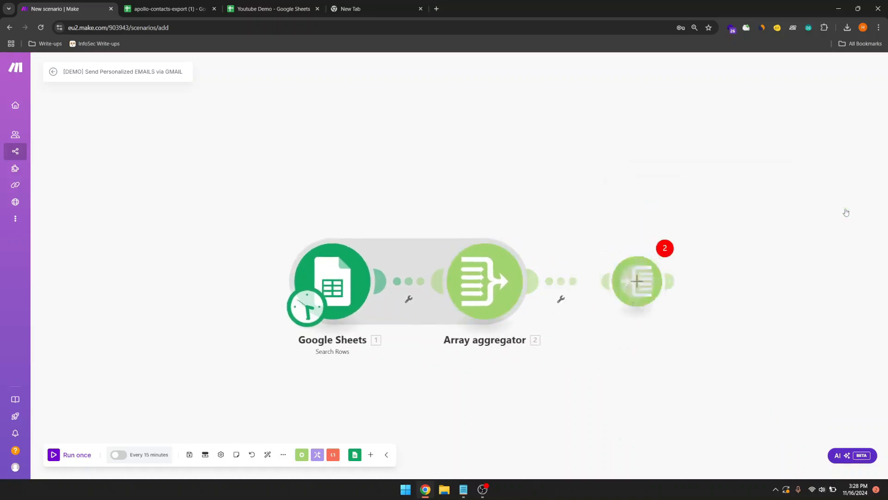
left_click(722, 286)
left_click(572, 312)
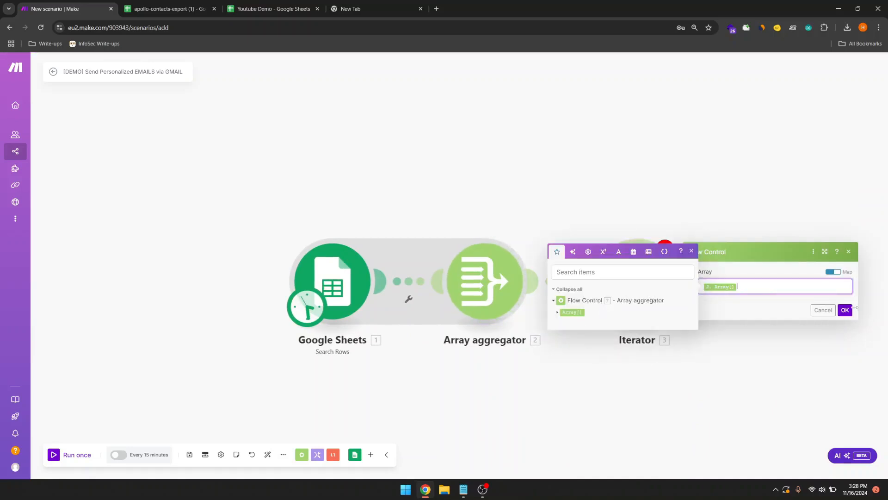
left_click(845, 310)
left_click_drag(723, 353, 595, 347)
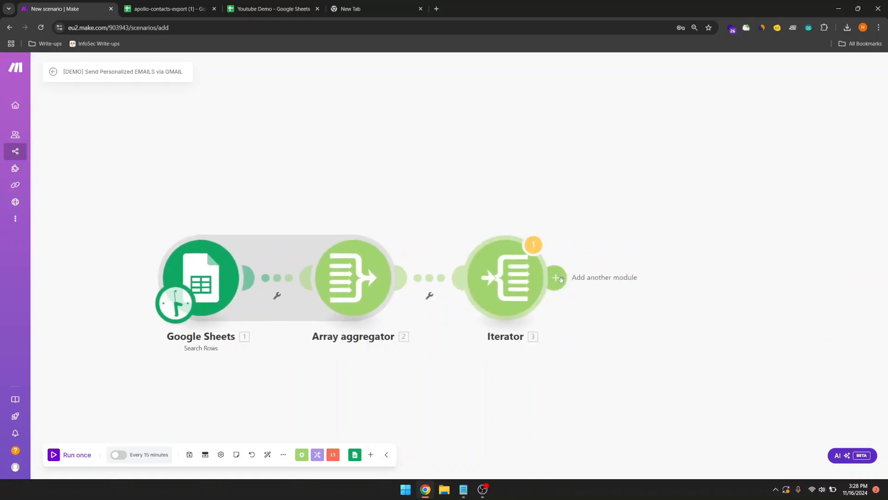
left_click(557, 277)
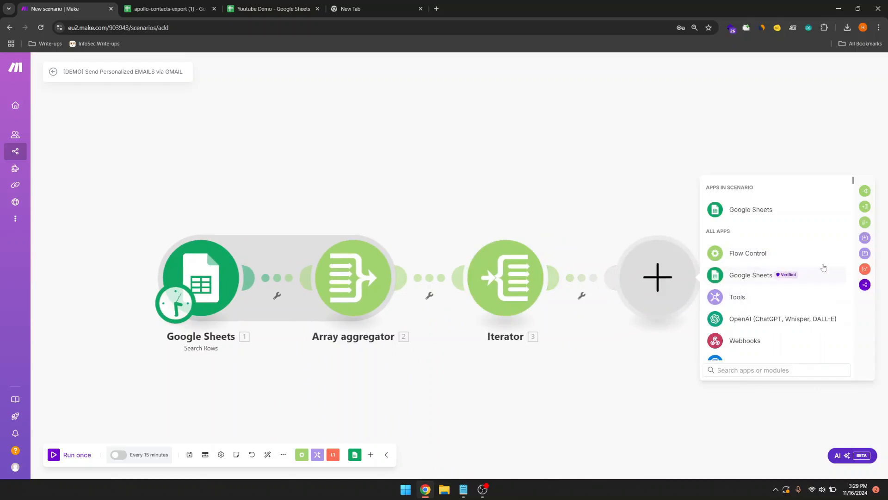
Step: Find Gmail and add its Send an Email action after the Iterator
type("gma")
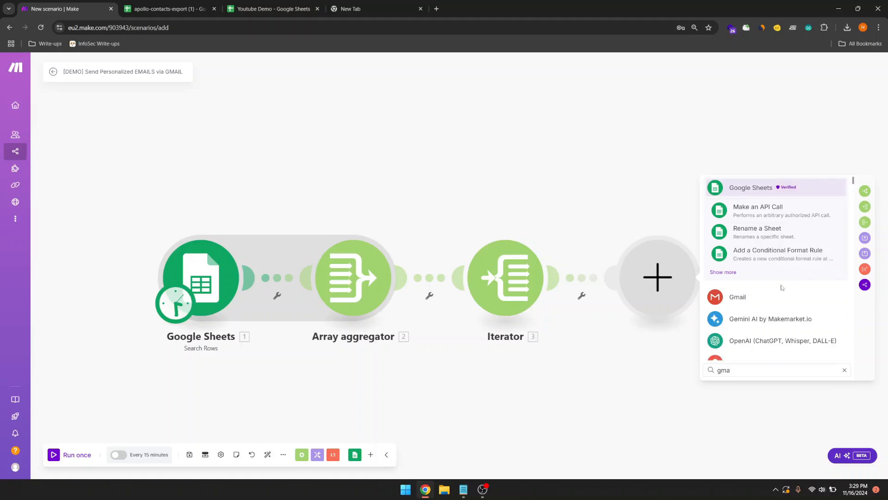
left_click(772, 296)
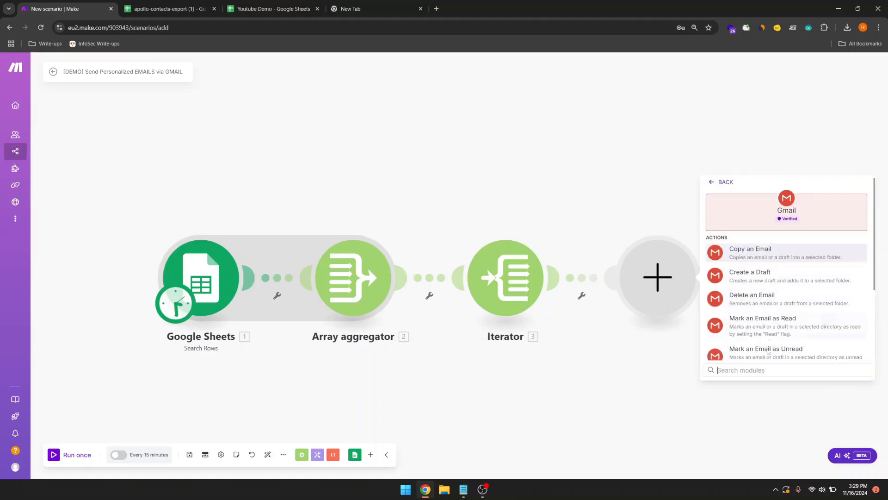
type("send")
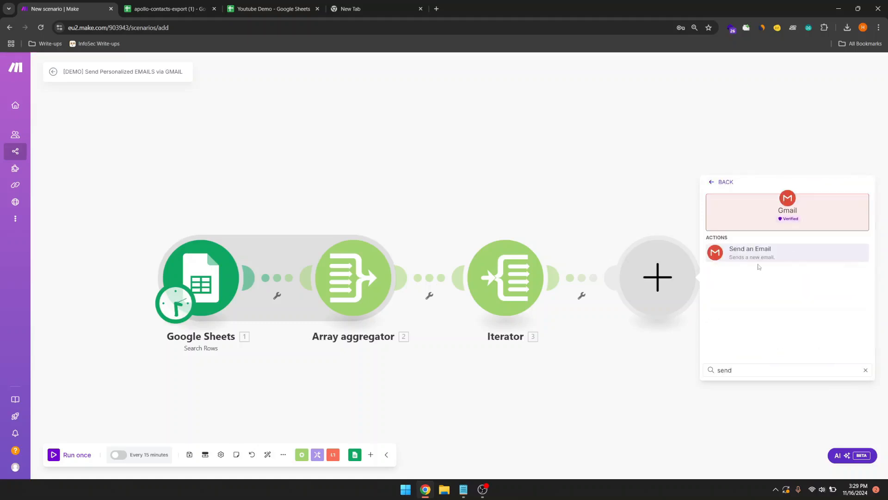
left_click(755, 255)
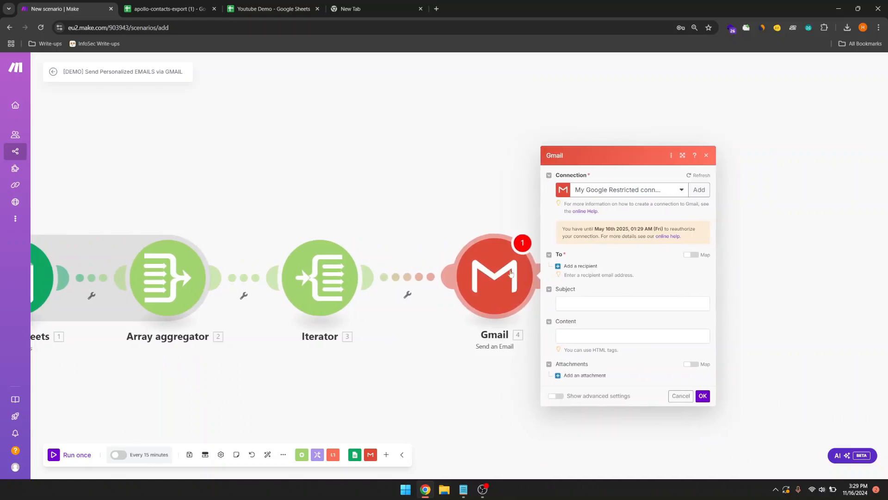
Step: Map Subject Line (B) to Subject, Email Body (C) to Content, and the Iterator's Email (A) as recipient
left_click(581, 303)
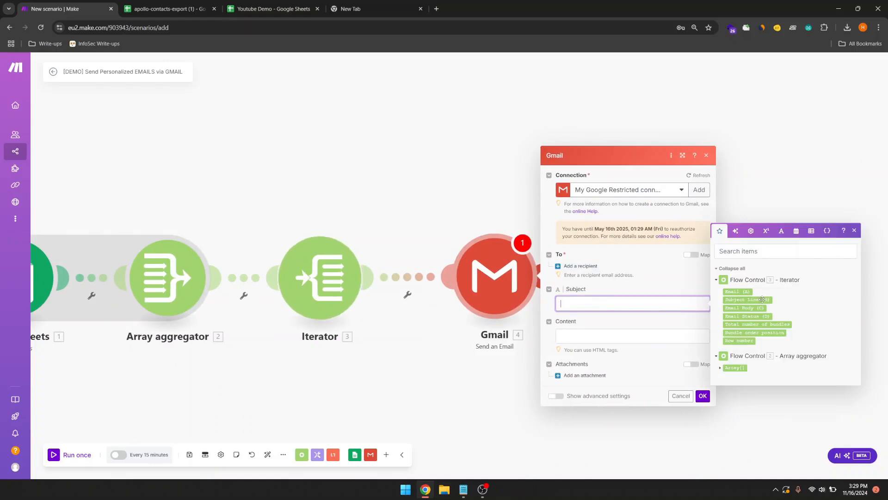
left_click(762, 299)
key("Tab")
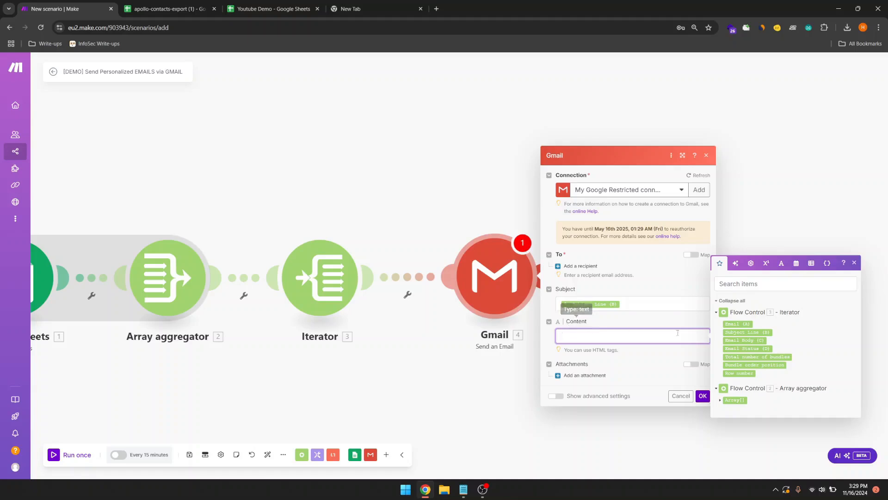
left_click(742, 340)
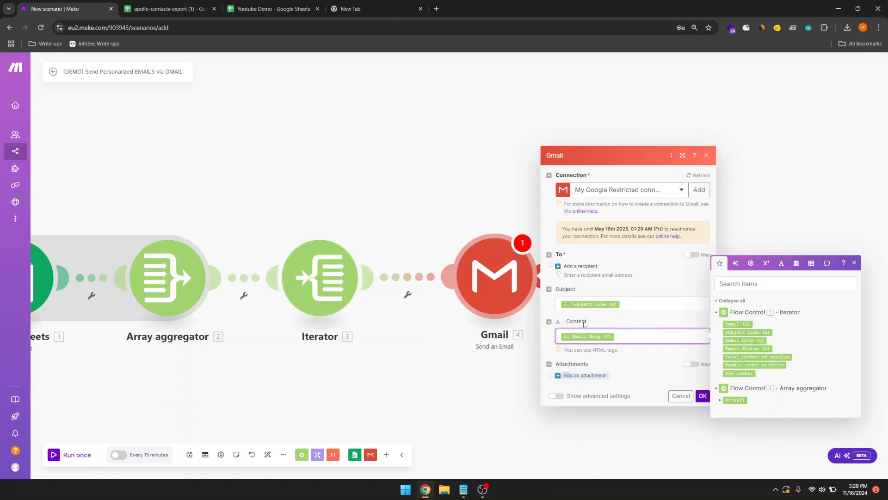
left_click(558, 268)
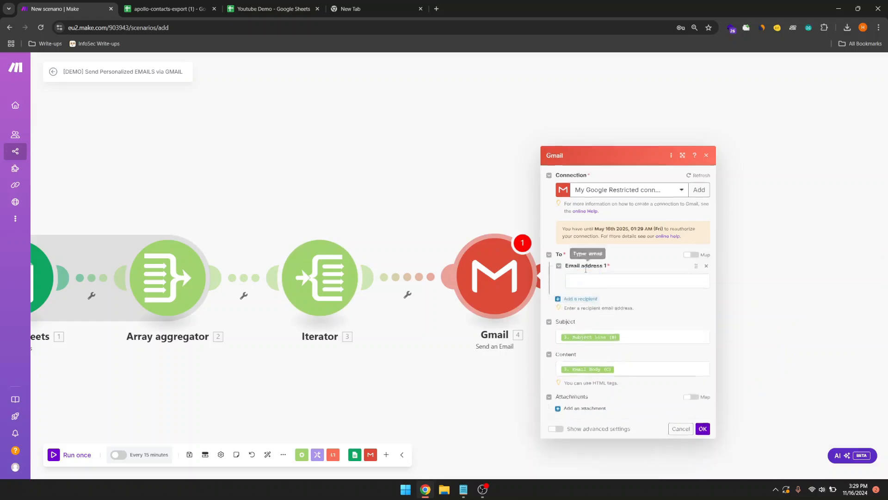
left_click(608, 264)
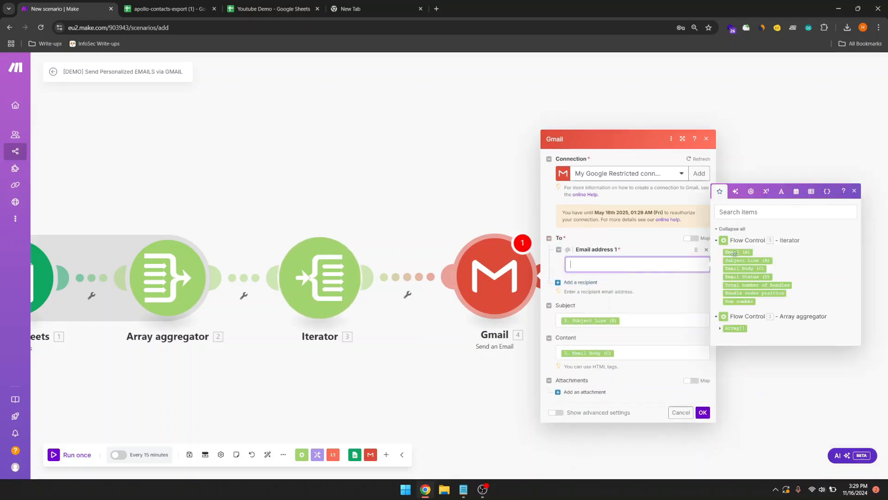
left_click(734, 252)
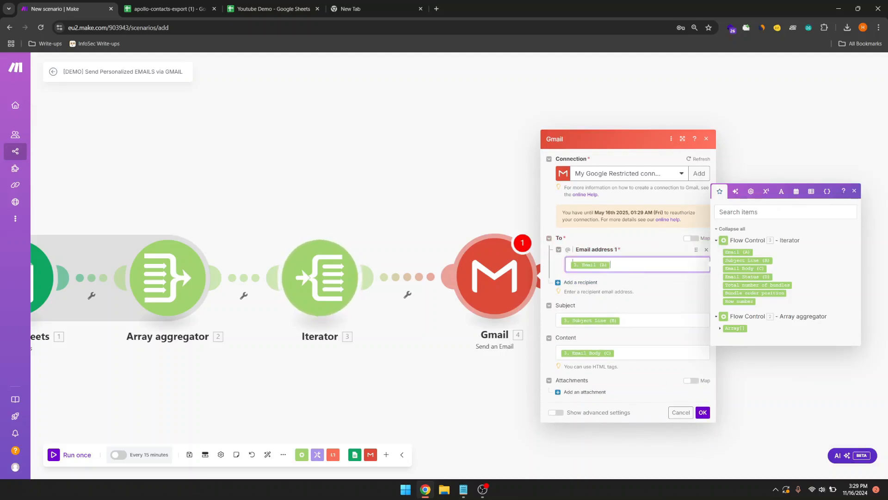
left_click(702, 412)
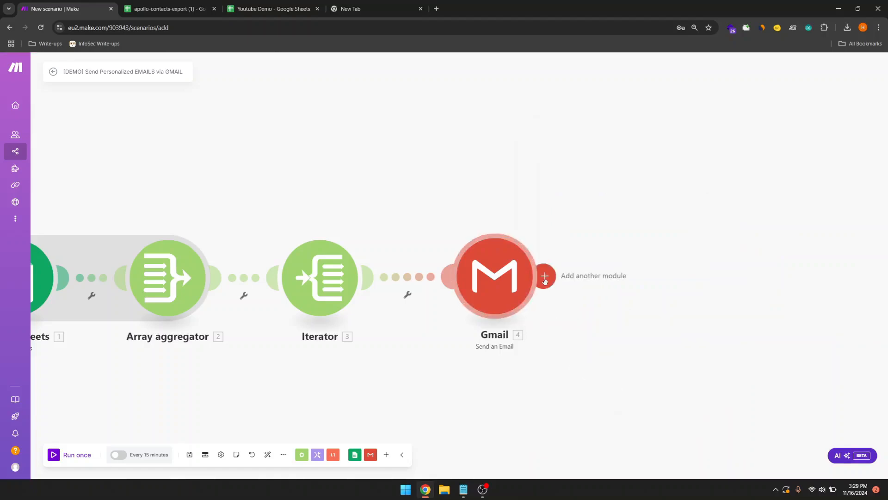
Step: Add a Google Sheets Update a Row module targeting My Drive, Youtube Demo, Sheet1
left_click(546, 280)
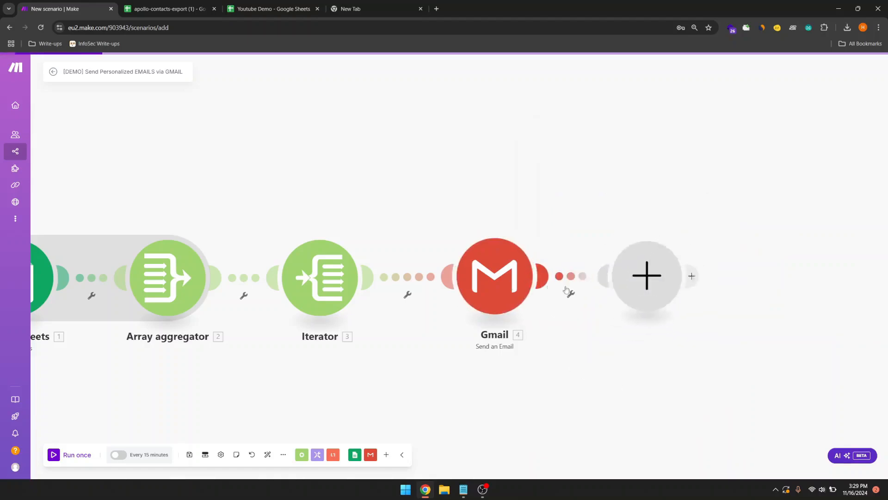
left_click(745, 211)
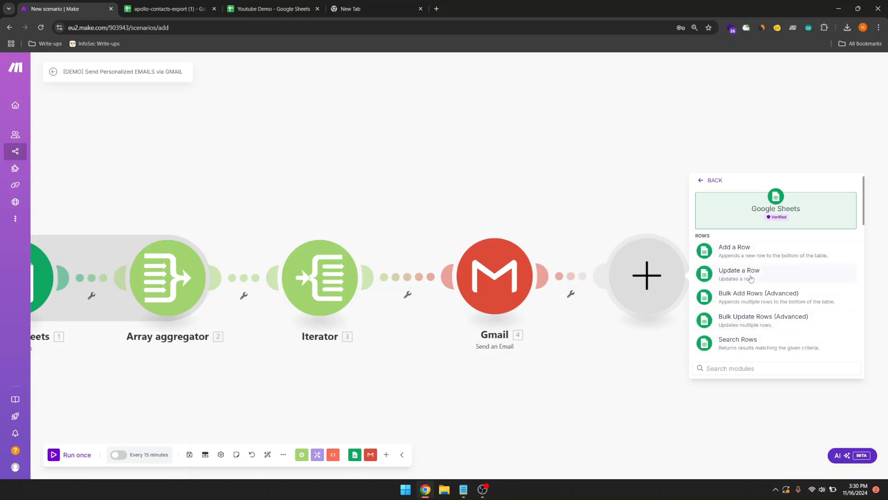
left_click(739, 271)
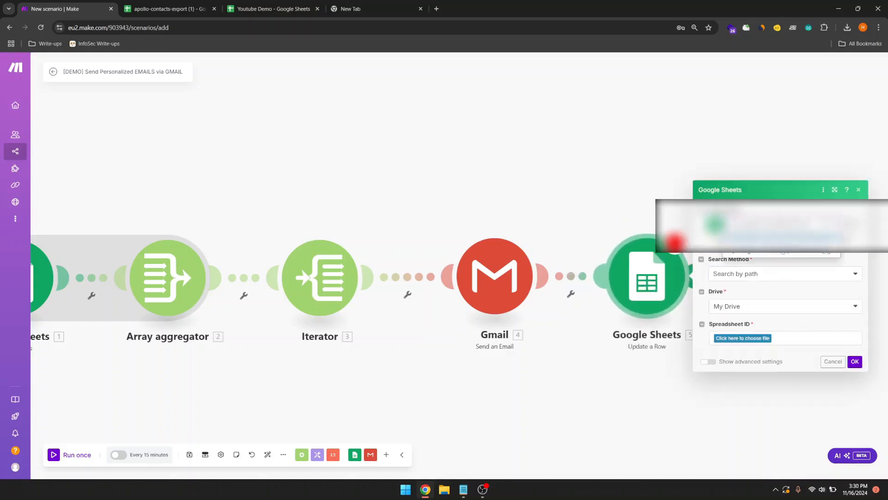
left_click(752, 308)
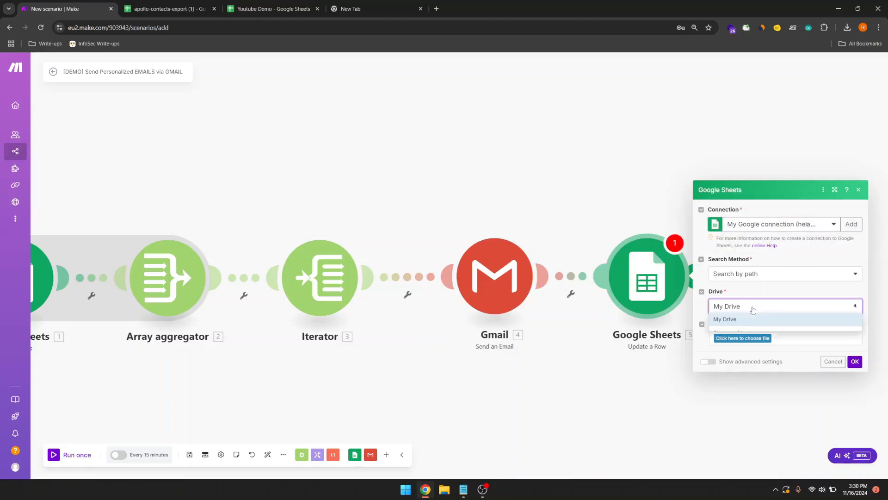
left_click(741, 318)
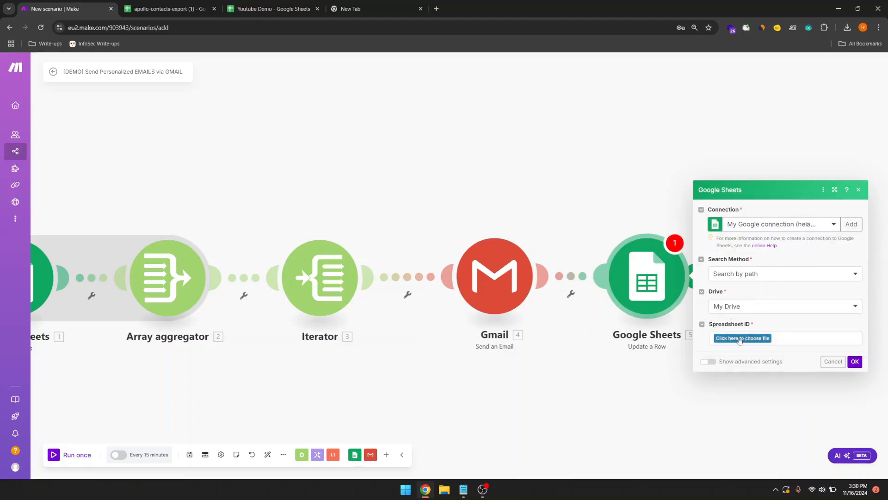
left_click(736, 339)
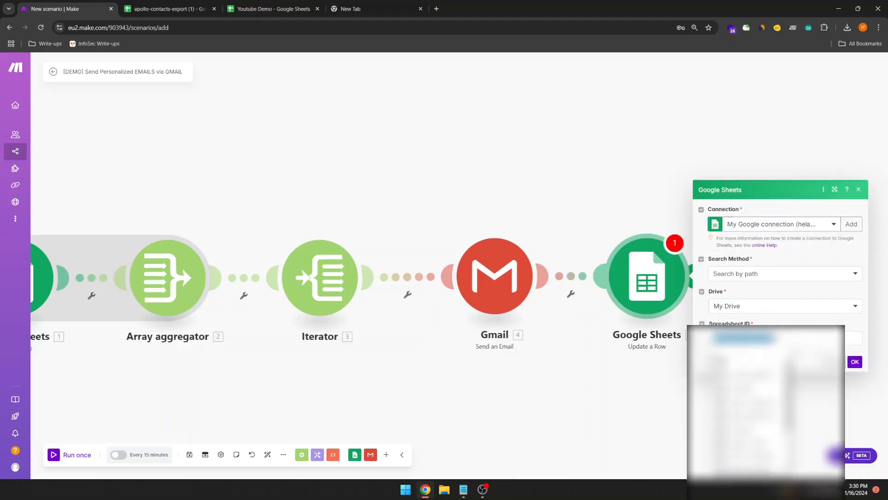
left_click(742, 358)
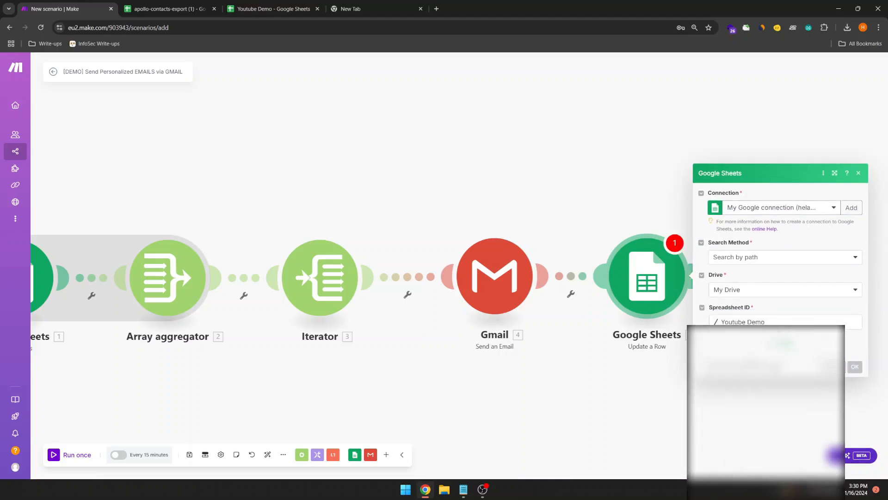
left_click(750, 357)
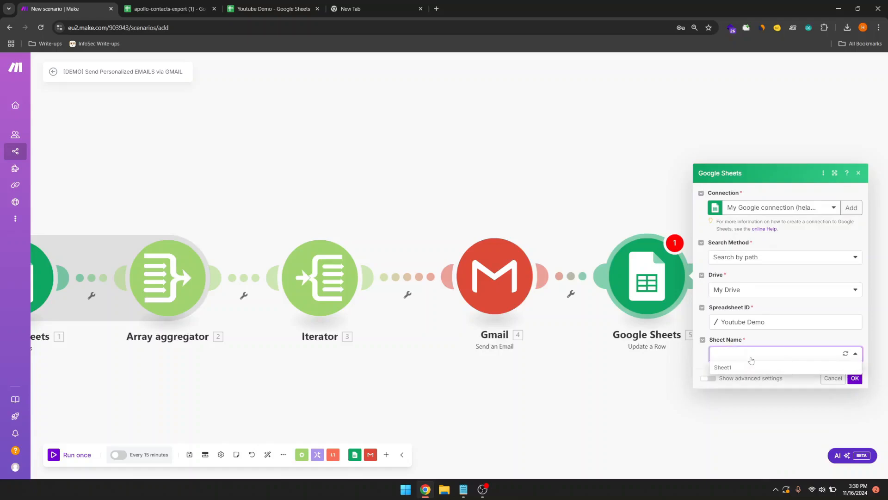
left_click(735, 368)
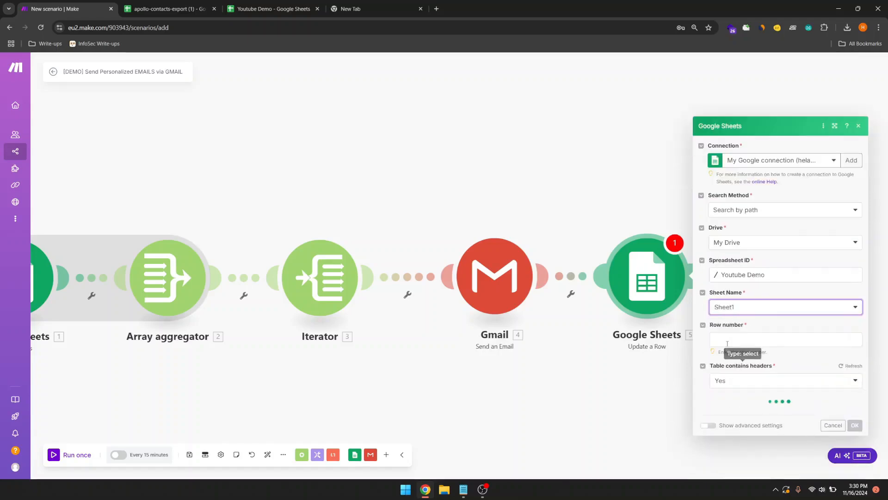
Step: Map the Iterator's Row number as the row and set Email Status (D) to 'Email Sent'
left_click(730, 336)
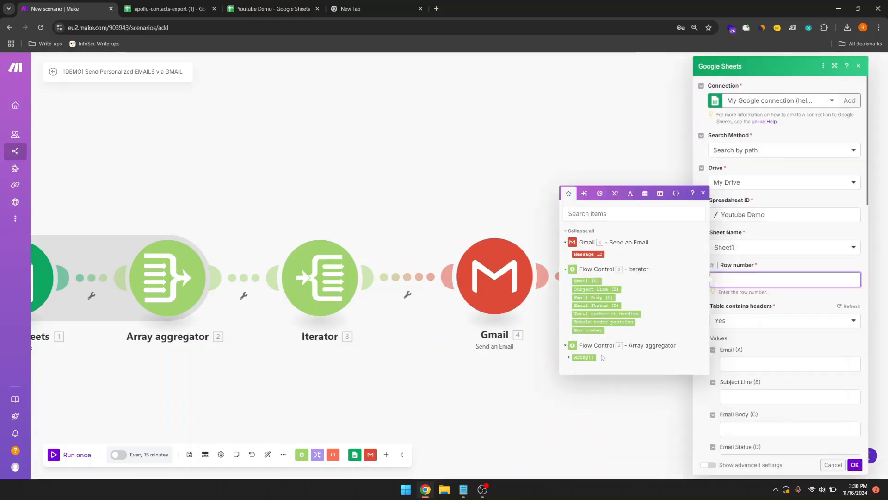
left_click(588, 330)
left_click(784, 339)
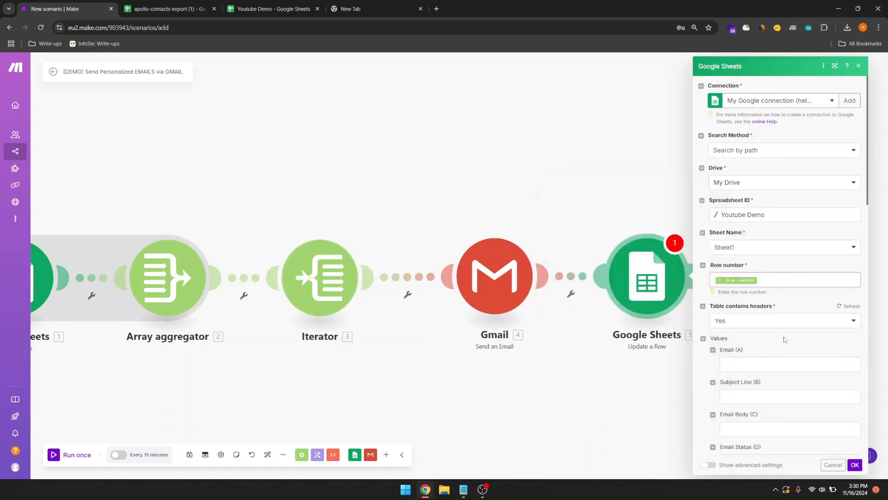
scroll(740, 389, "down", 1)
left_click(739, 420)
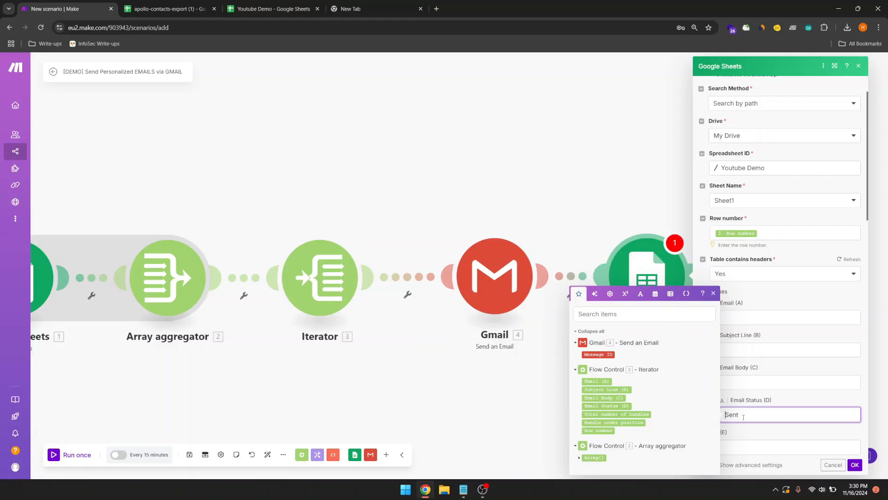
type("Email")
left_click(817, 442)
scroll(814, 393, "down", 5)
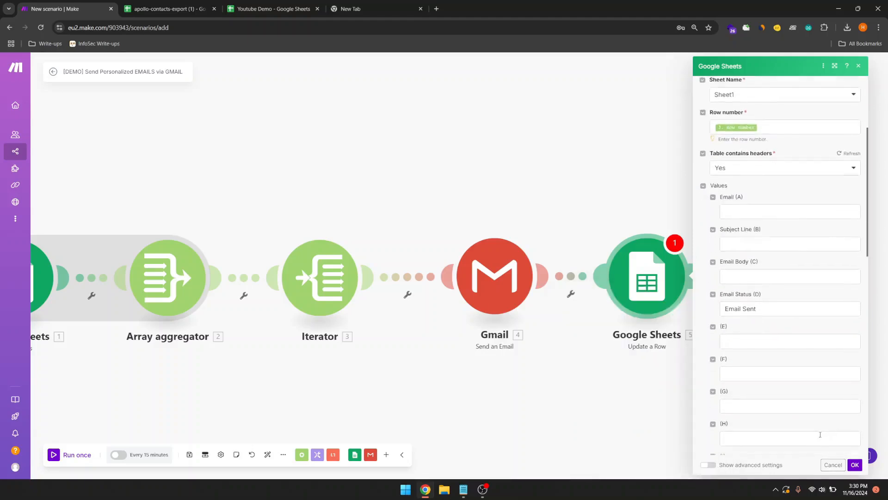
scroll(813, 348, "down", 6)
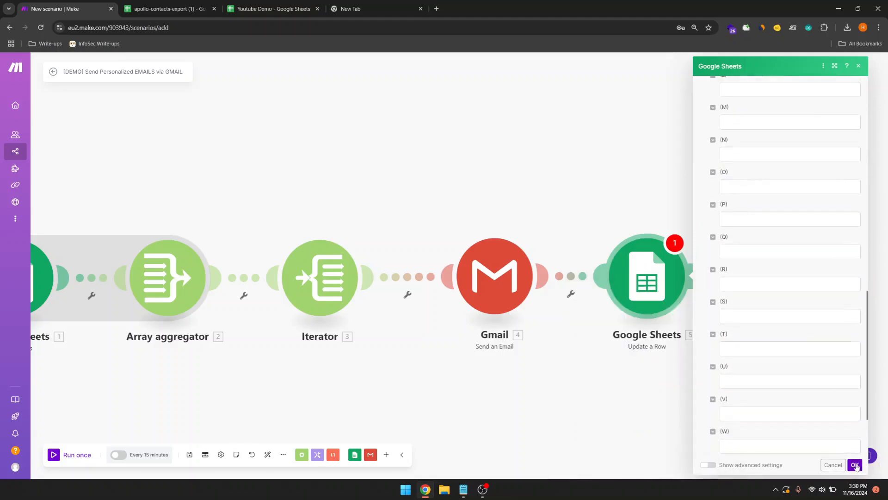
left_click(856, 466)
left_click_drag(689, 424, 785, 392)
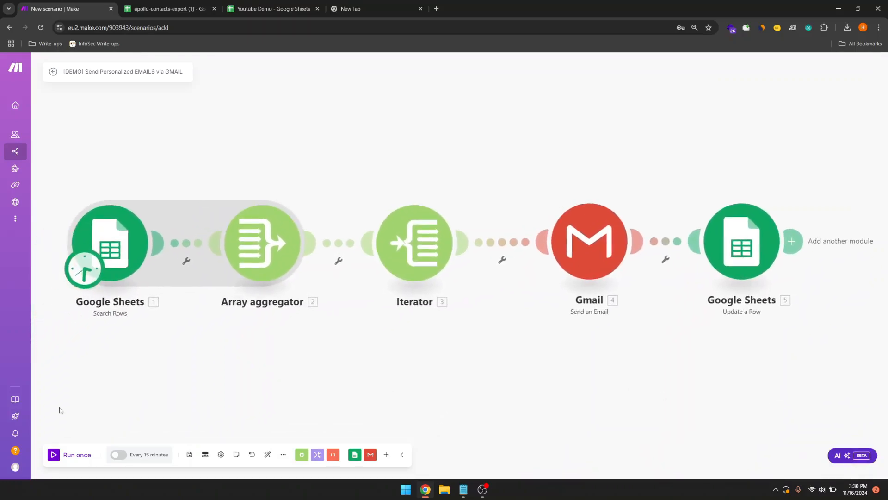
Step: Run the scenario once to test all five modules
left_click(55, 454)
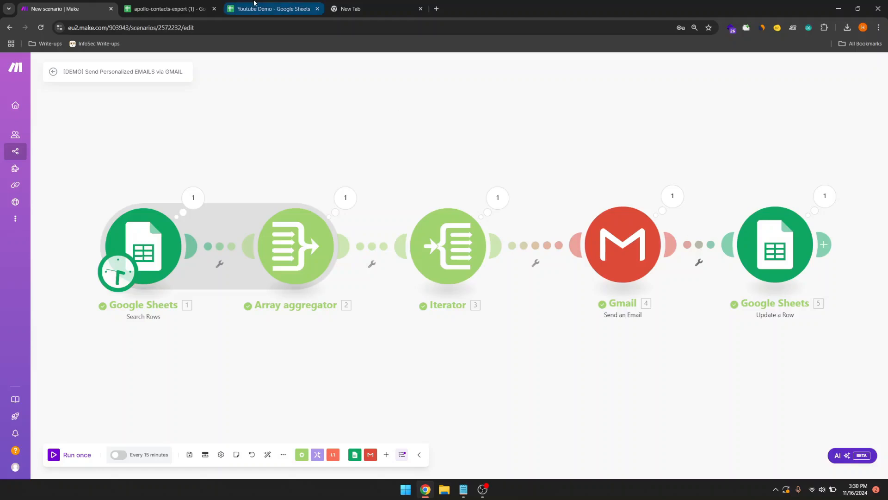
Step: Confirm D2 now reads Email Sent and enter the test email address in A3
left_click(254, 3)
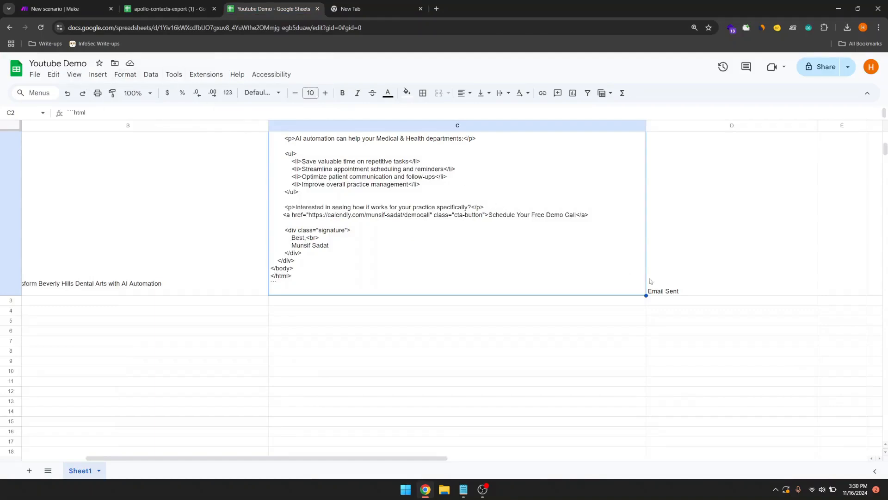
left_click(664, 292)
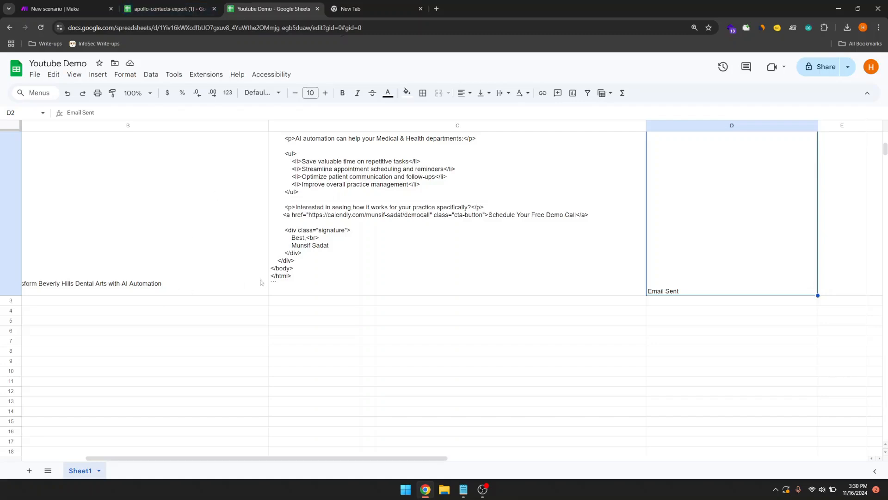
left_click(243, 290)
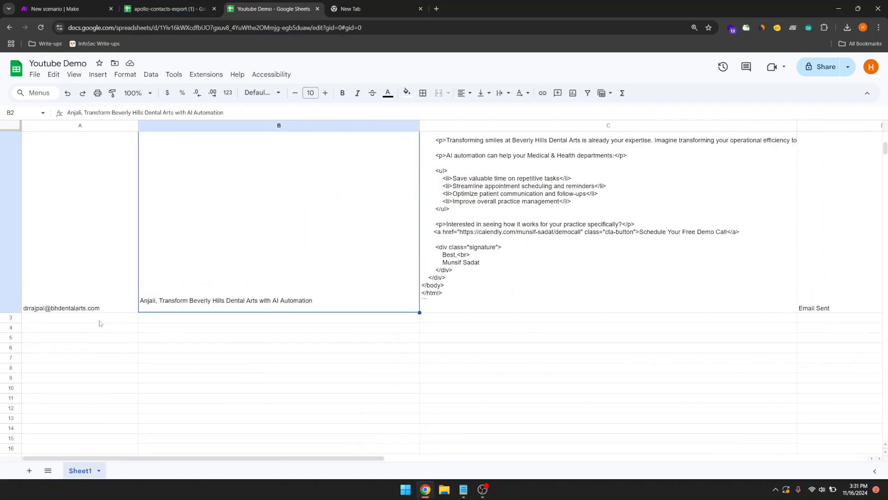
left_click(99, 322)
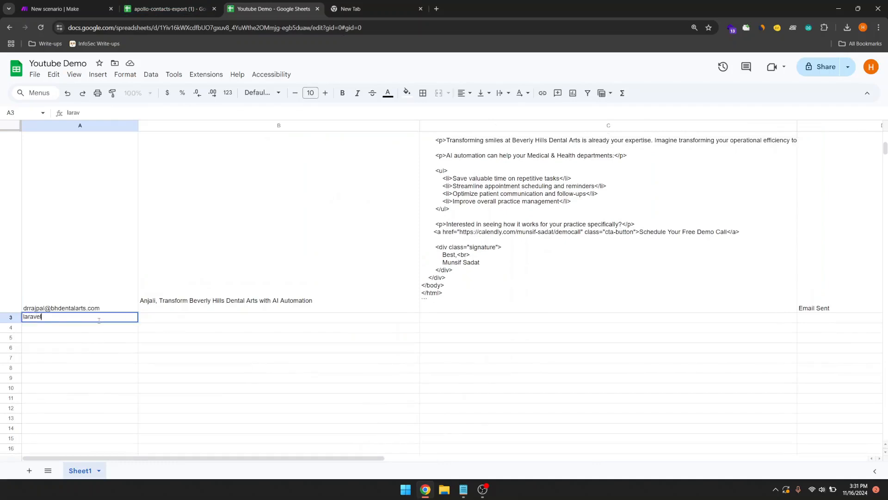
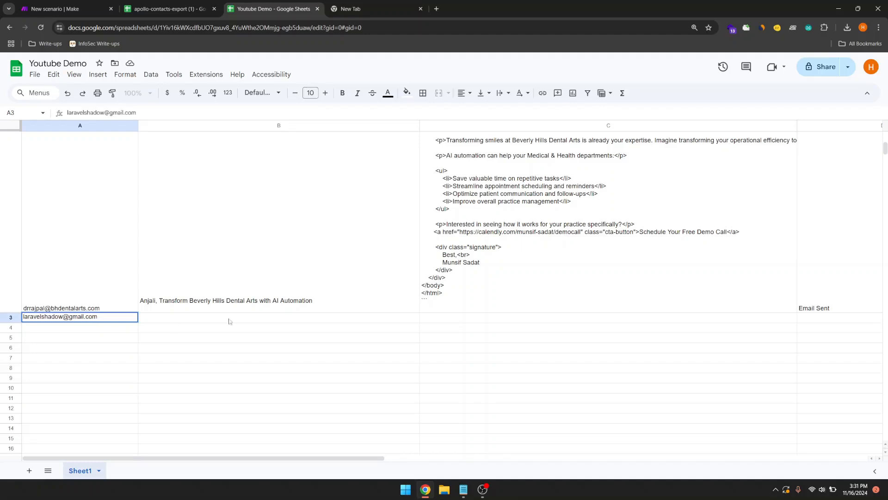
left_click(369, 303)
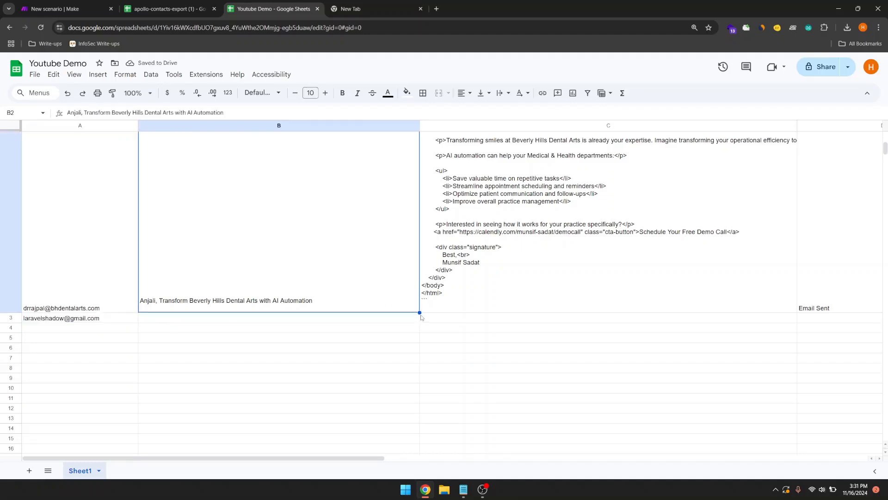
Step: Fill B3 and C3 with row 2's subject line and HTML email body
left_click_drag(420, 312, 417, 324)
left_click(522, 293)
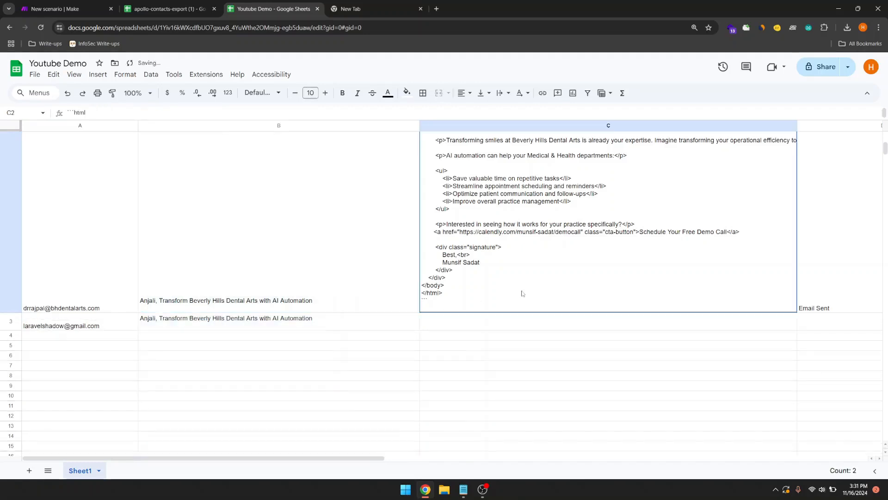
left_click_drag(797, 313, 798, 324)
scroll(647, 346, "right", 6)
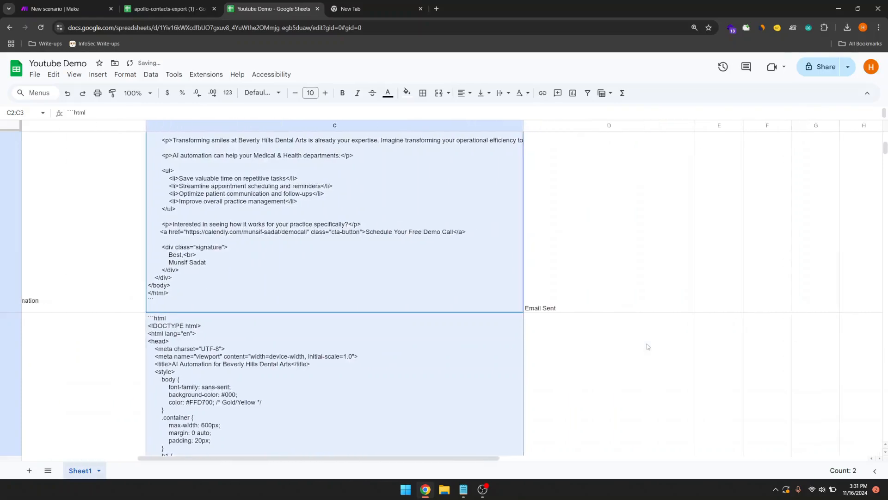
scroll(646, 346, "down", 5)
Step: Set the status in D3 to 'no'
left_click(647, 346)
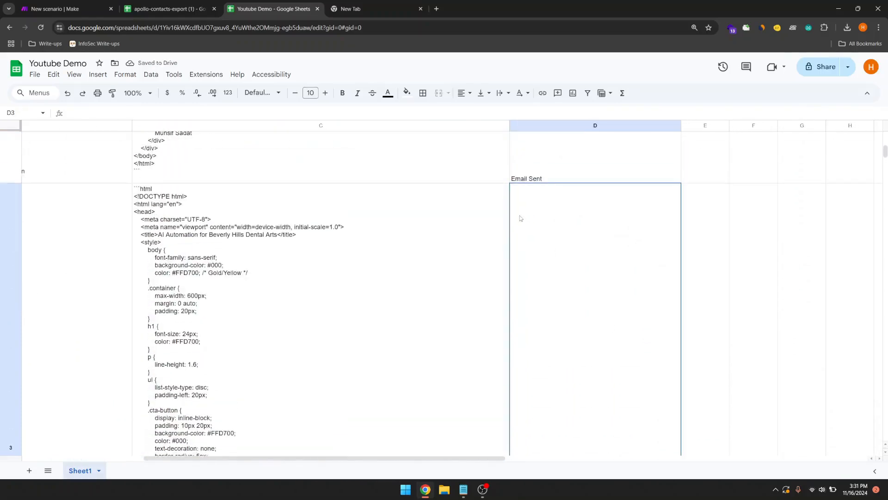
double_click(520, 189)
type("no")
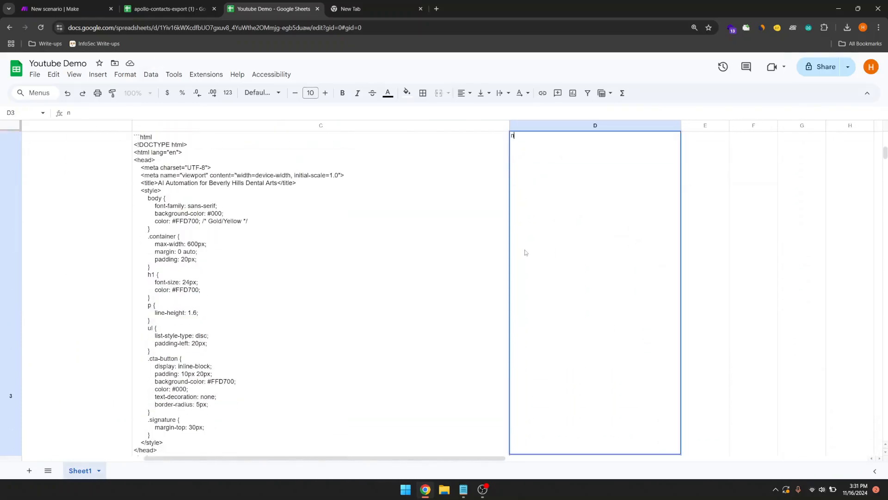
left_click(739, 272)
scroll(738, 273, "down", 10)
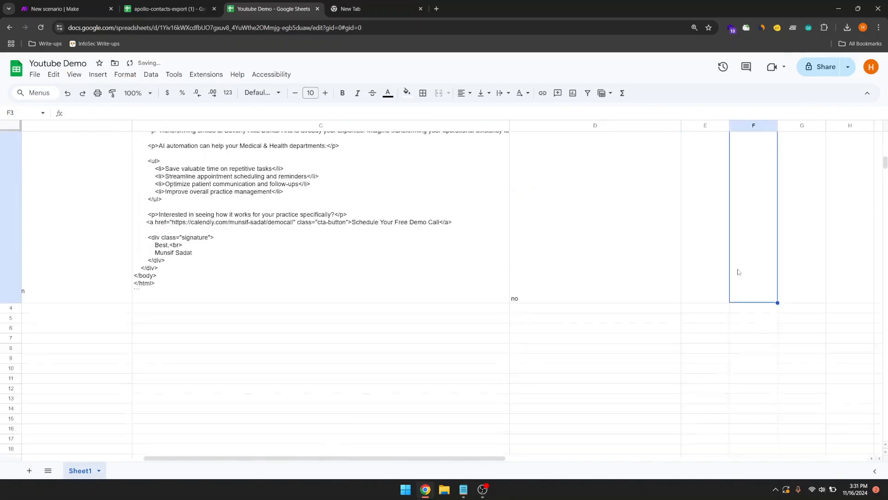
scroll(666, 292, "right", 3)
scroll(666, 292, "left", 3)
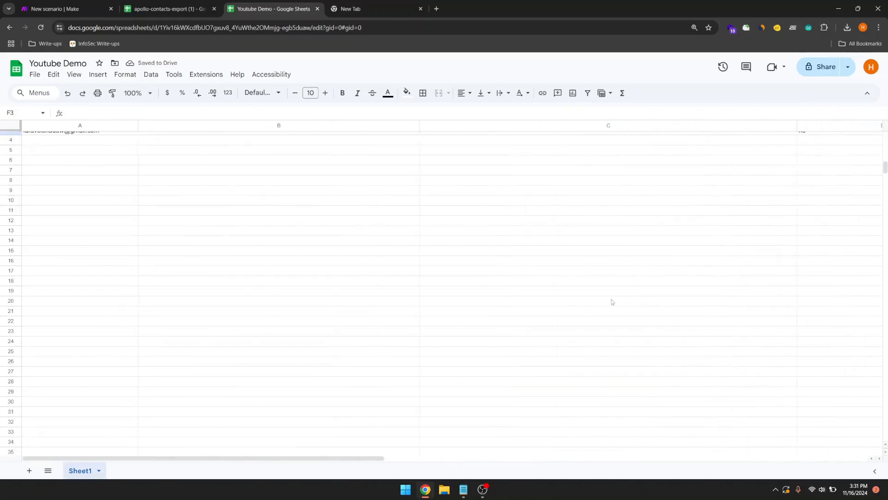
scroll(432, 353, "up", 5)
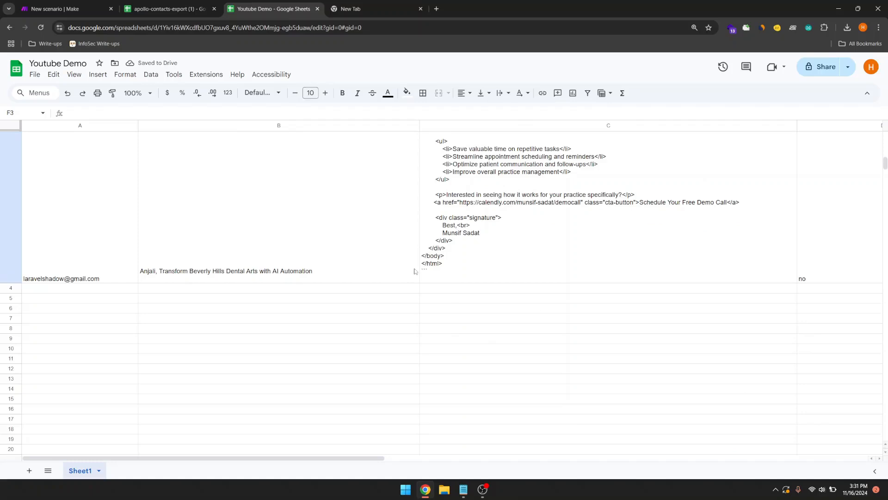
left_click(99, 9)
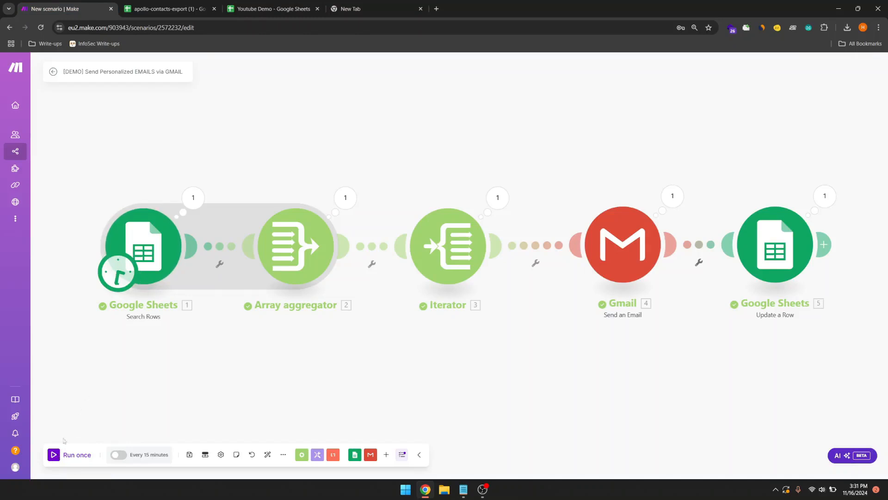
Step: Run the scenario again and inspect the Update a Row and Gmail outputs, including the recipient
left_click(54, 455)
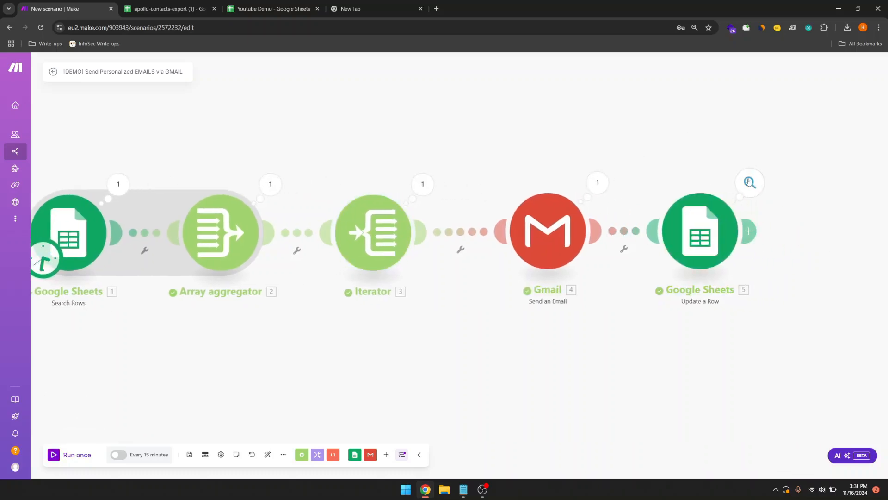
left_click(750, 182)
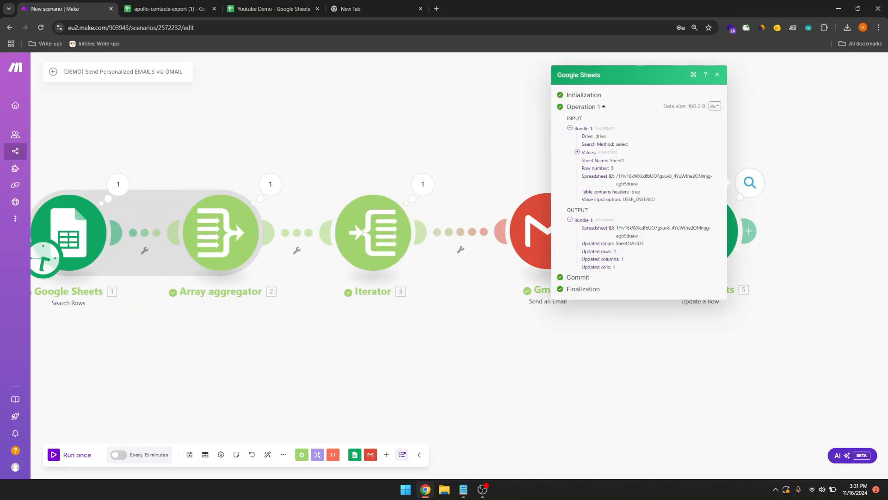
left_click(547, 211)
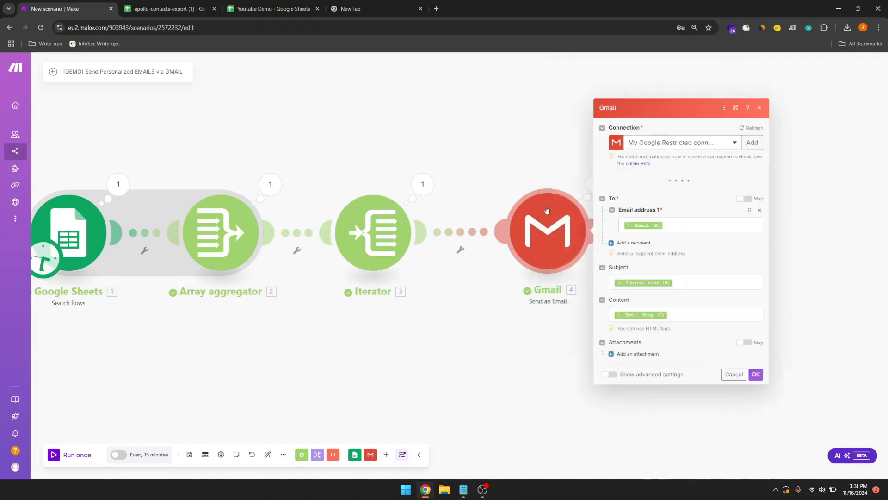
left_click(540, 168)
left_click(598, 182)
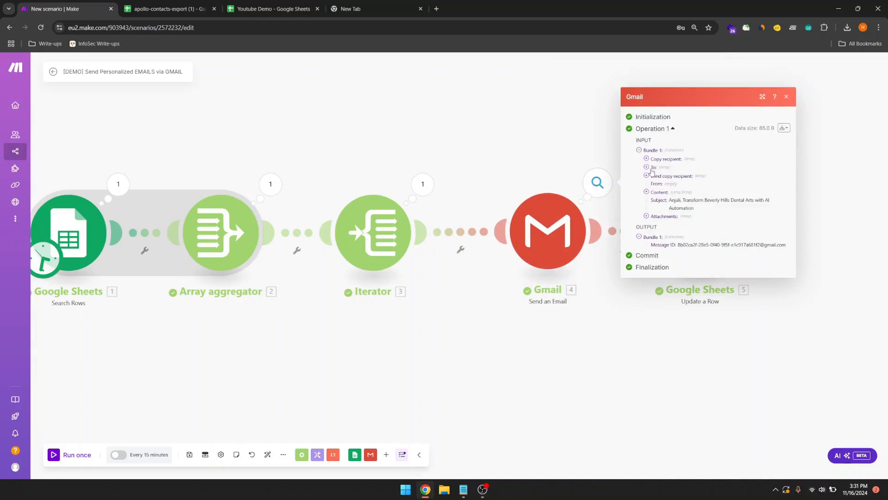
left_click(647, 167)
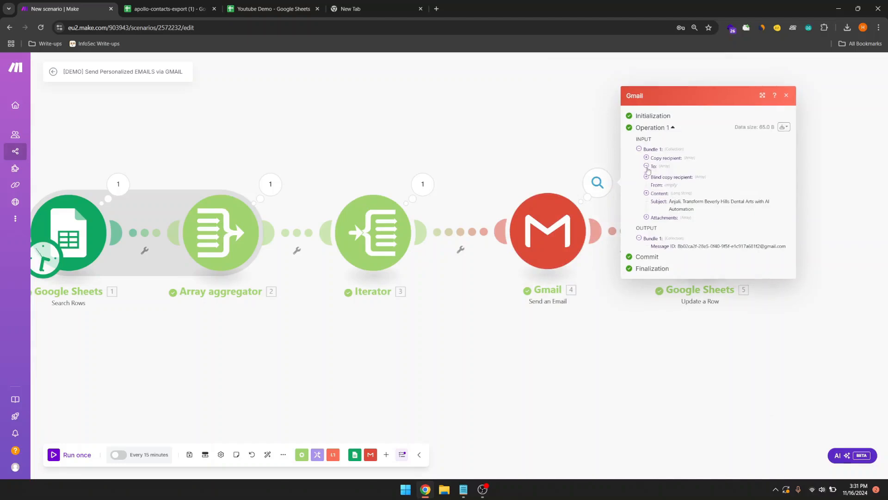
left_click(536, 146)
left_click(387, 11)
Step: Check the Beverly Hills Dental Arts email's personalised greeting and paragraph, then row 3's Email Sent status
type("larave")
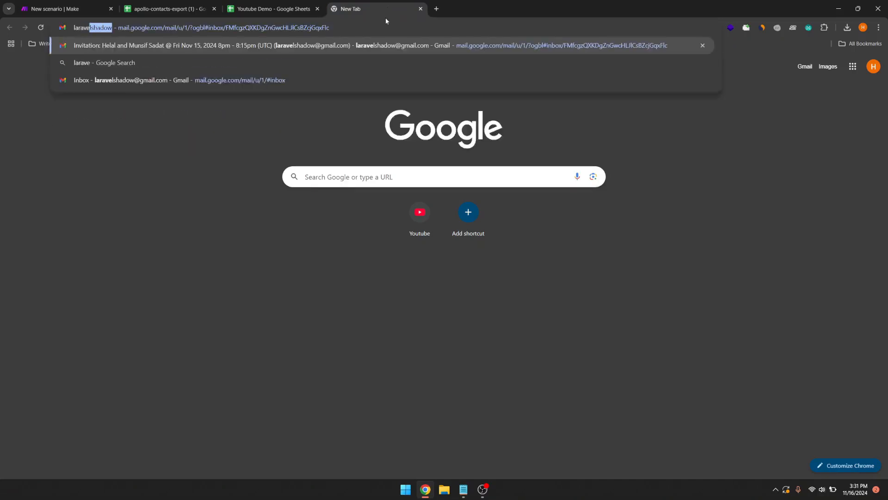
key("Return")
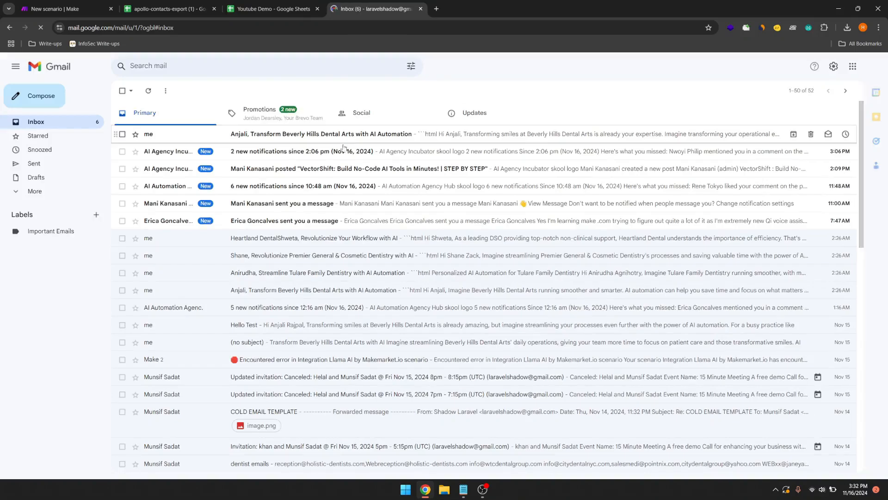
left_click(317, 139)
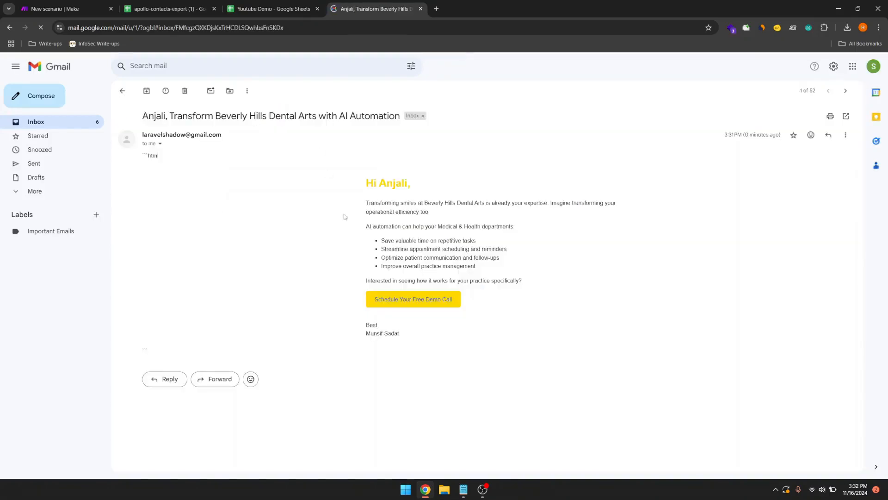
left_click_drag(364, 183, 411, 179)
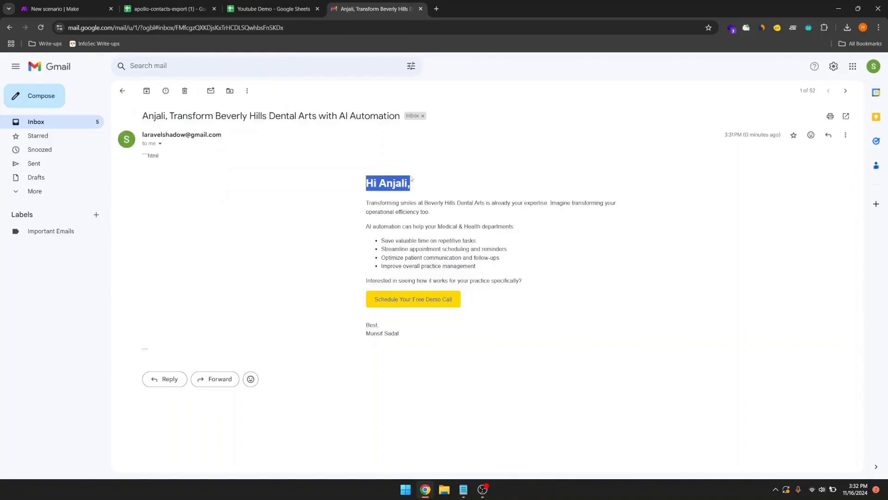
left_click_drag(365, 200, 331, 217)
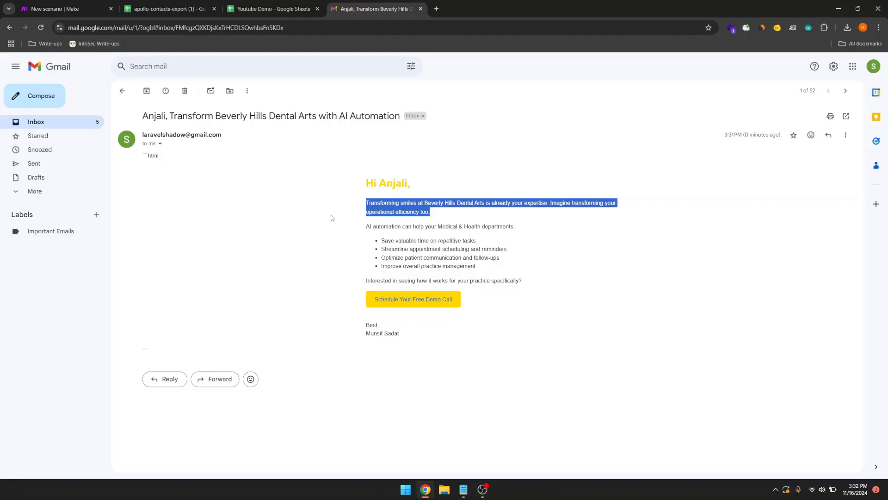
left_click(326, 244)
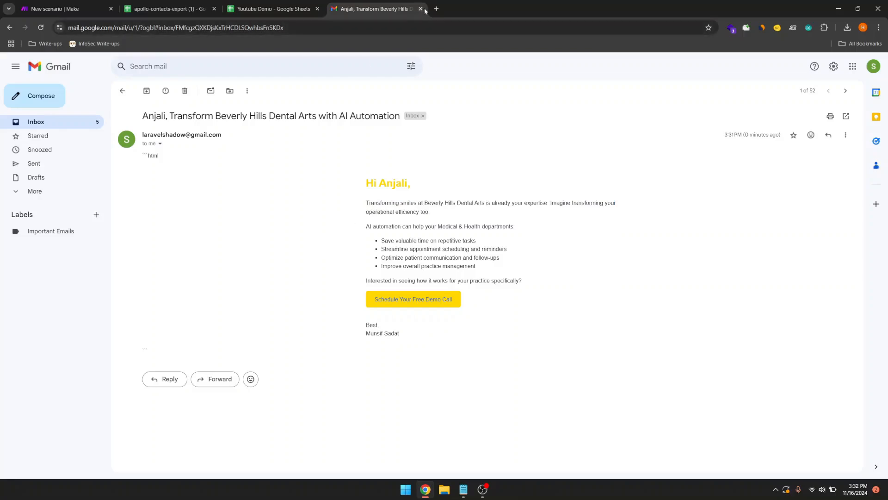
left_click(285, 3)
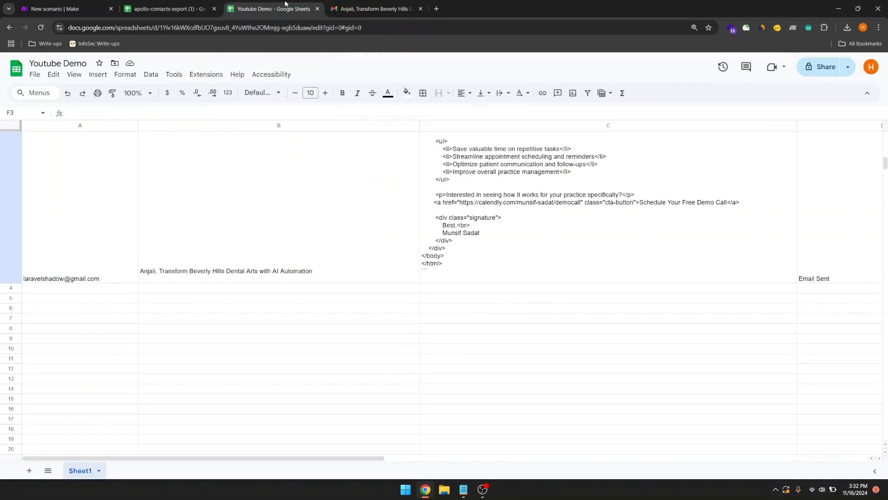
left_click(90, 3)
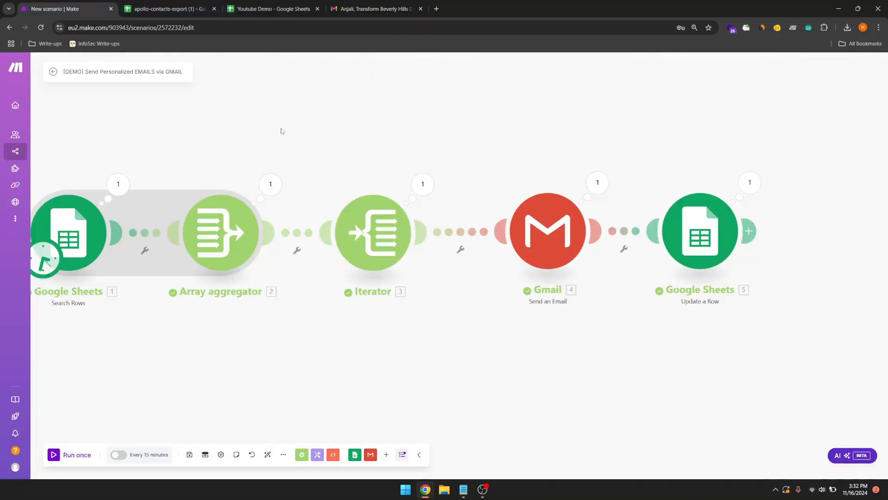